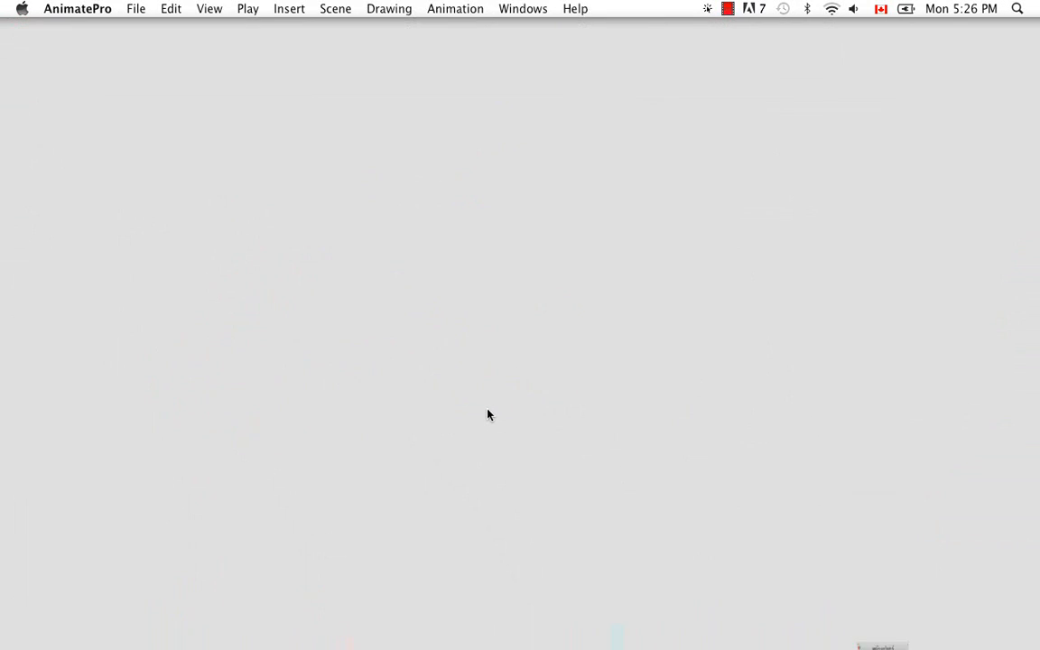
Step: Open a new Finder window and browse from the home folder to ANP2 Scenes/Pack17/AllAboutTiming/elements
key("super+n")
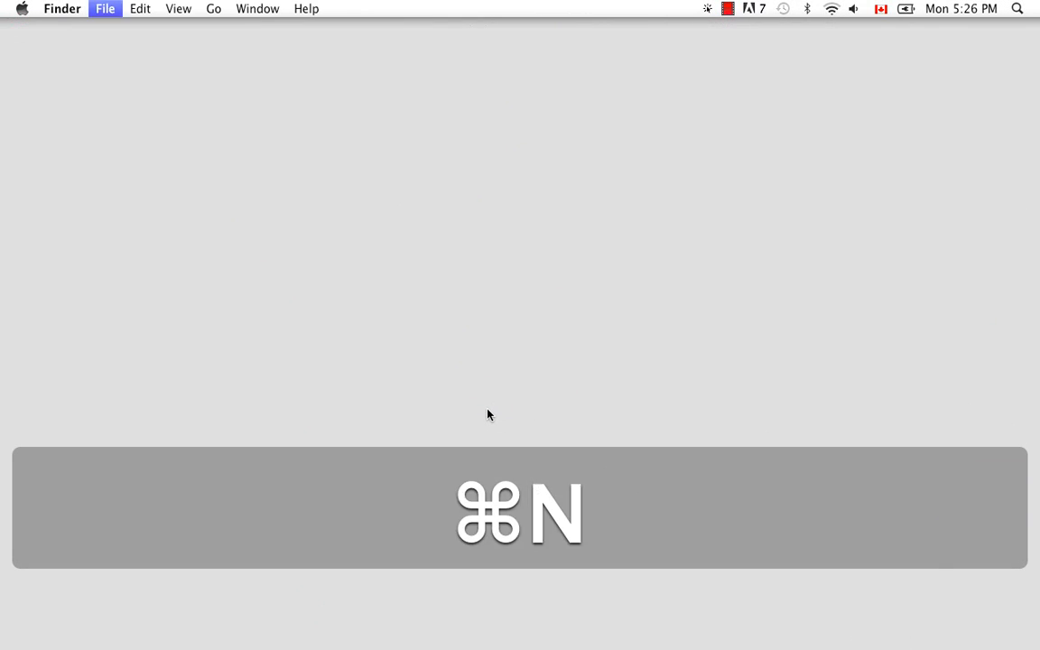
left_click(244, 126)
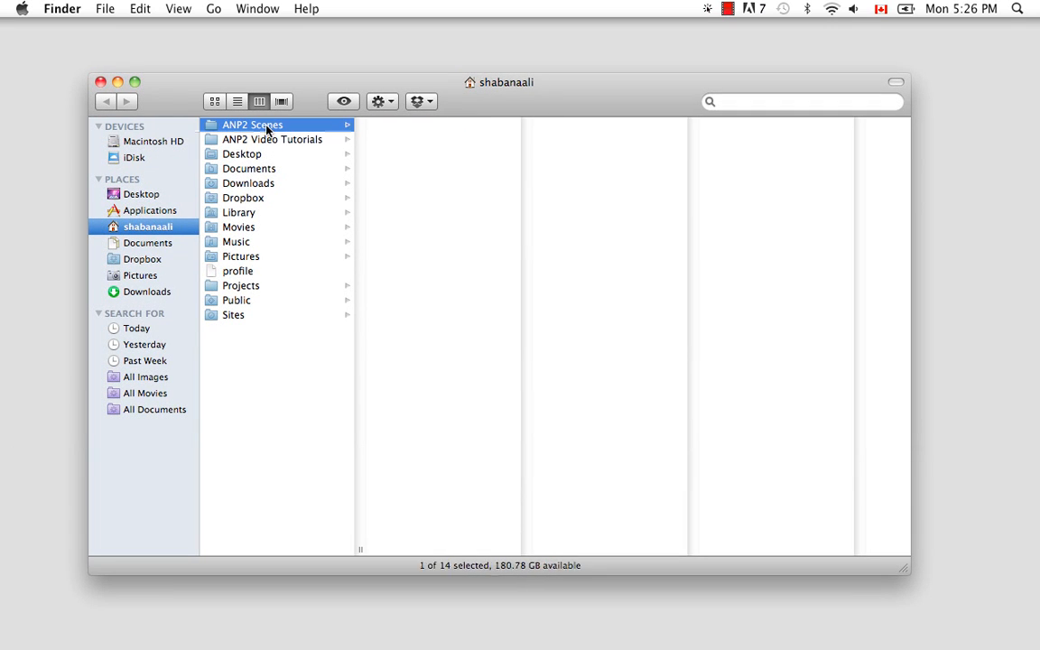
left_click(411, 227)
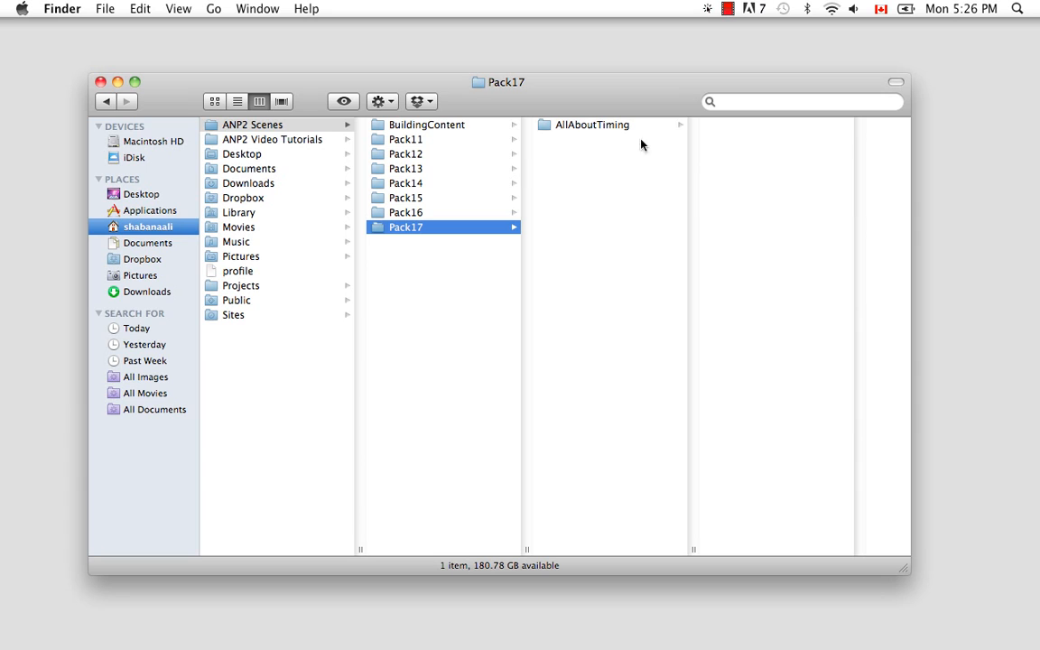
left_click(595, 127)
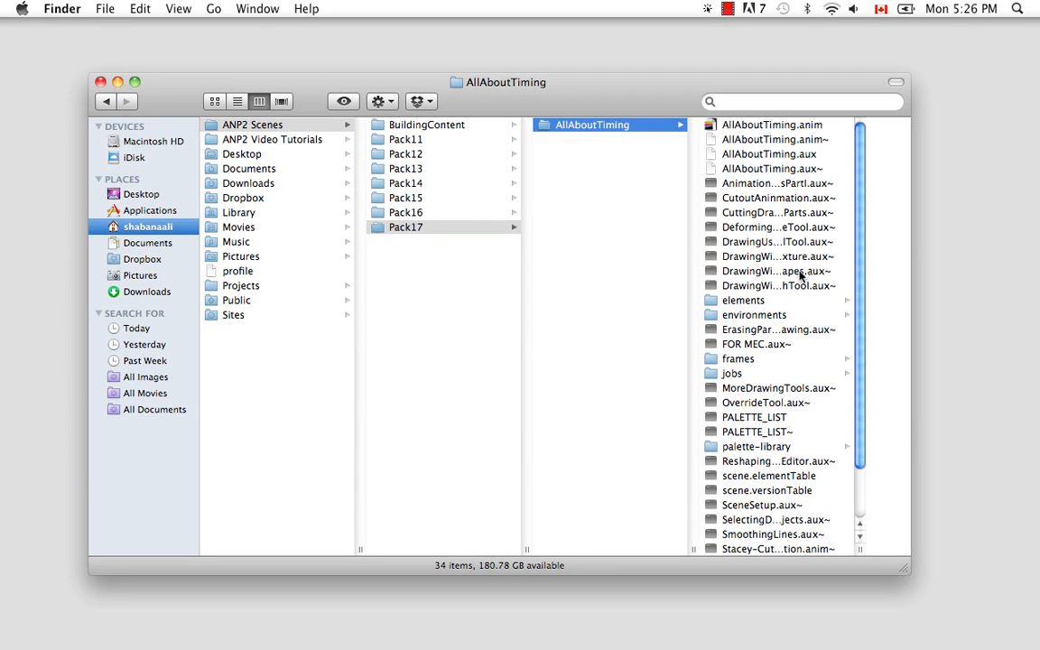
left_click(755, 301)
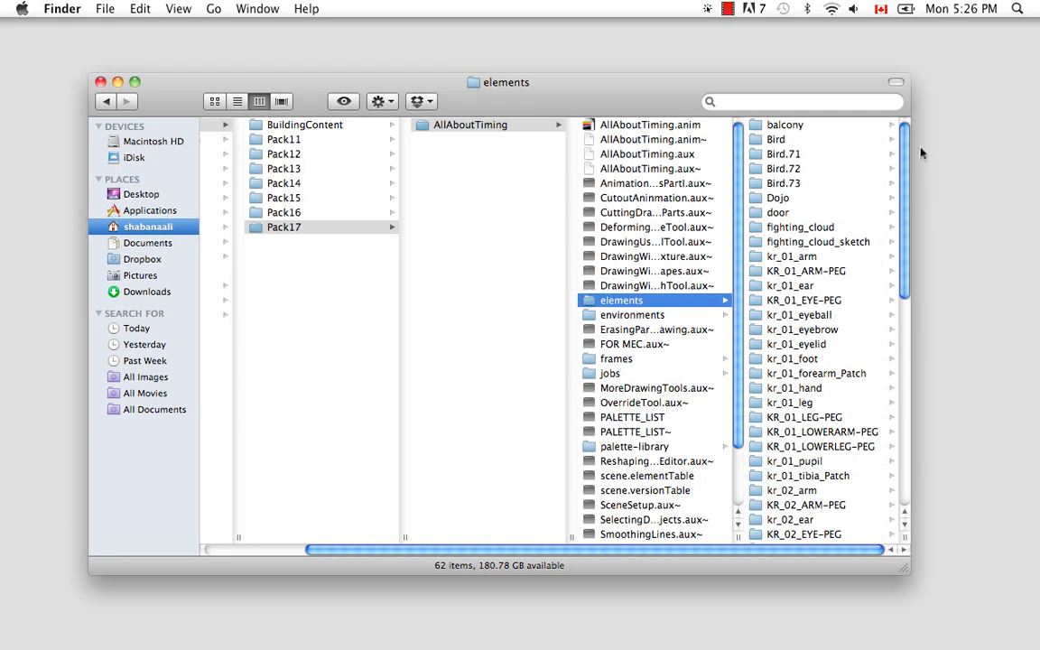
Step: Examine the drawing files inside the Moutains01 and fighting_cloud element folders
left_click_drag(907, 131, 909, 341)
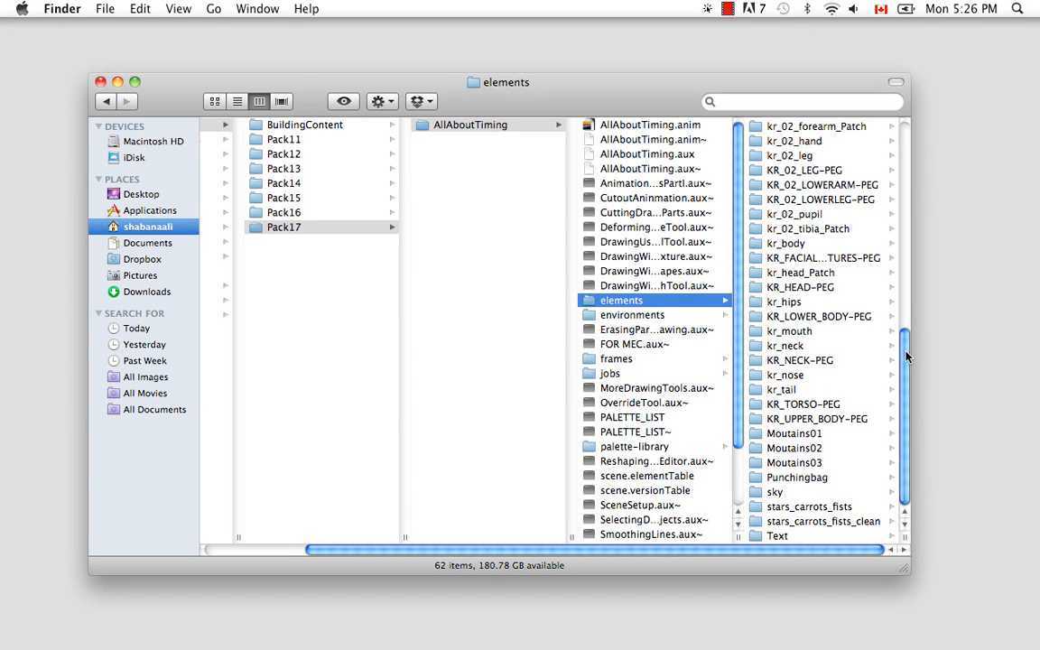
left_click(791, 435)
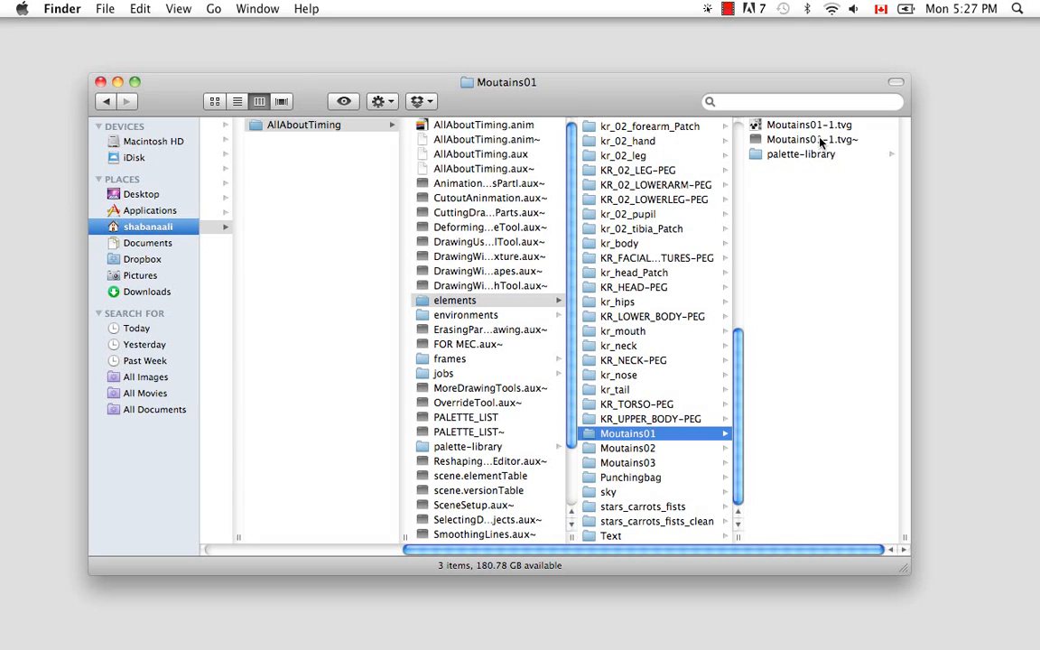
left_click_drag(738, 413, 716, 204)
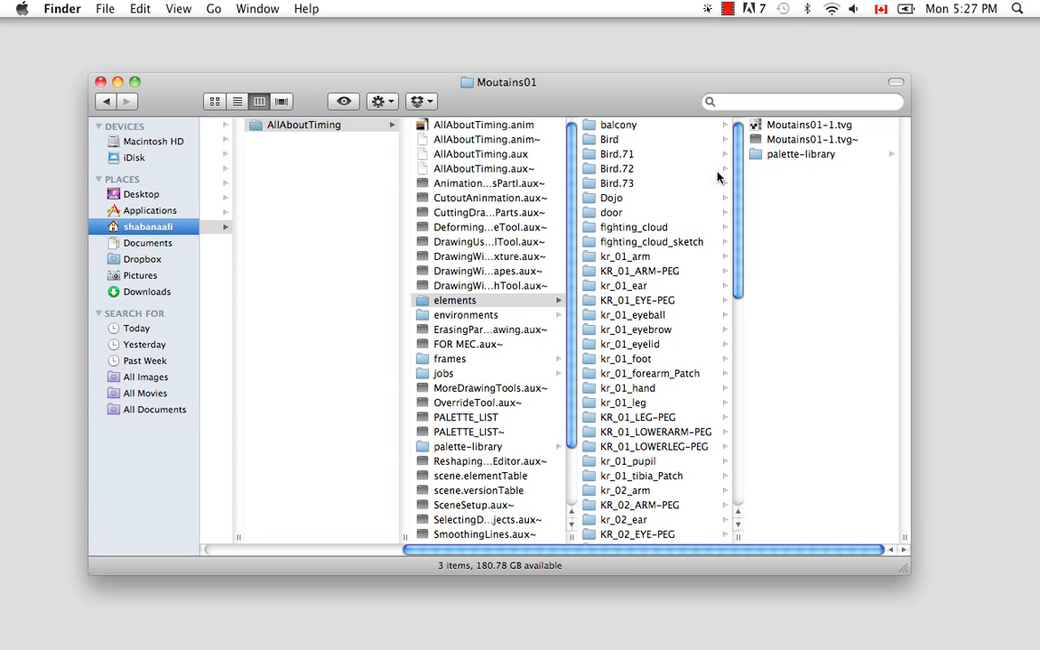
left_click(652, 228)
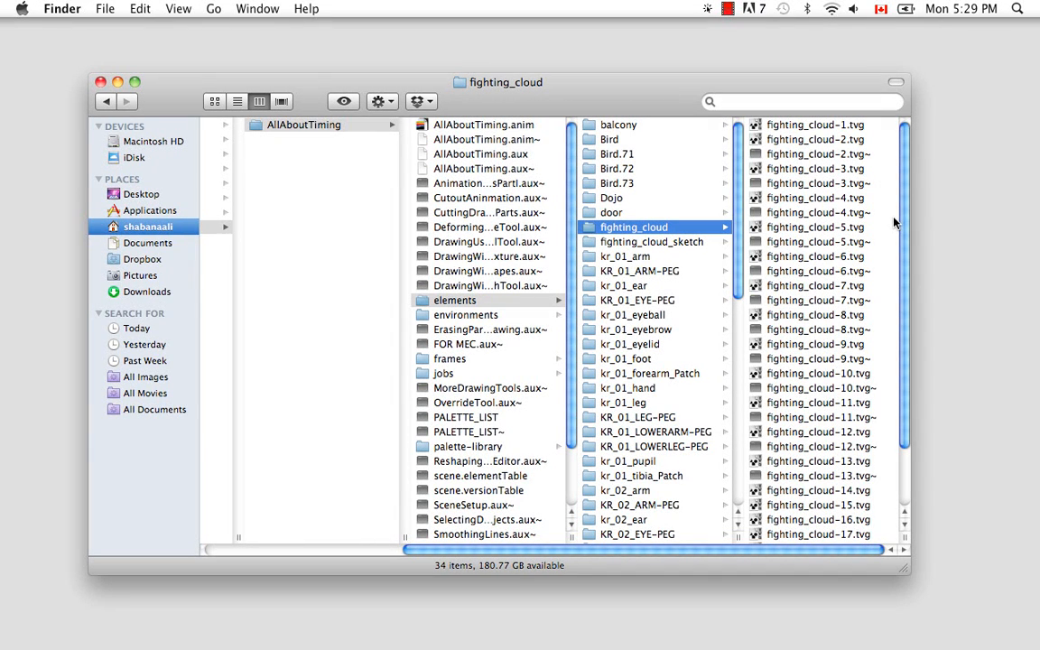
Step: Switch to Animate Pro and display the Xsheet enlarged over the workspace
mouse_move(673, 647)
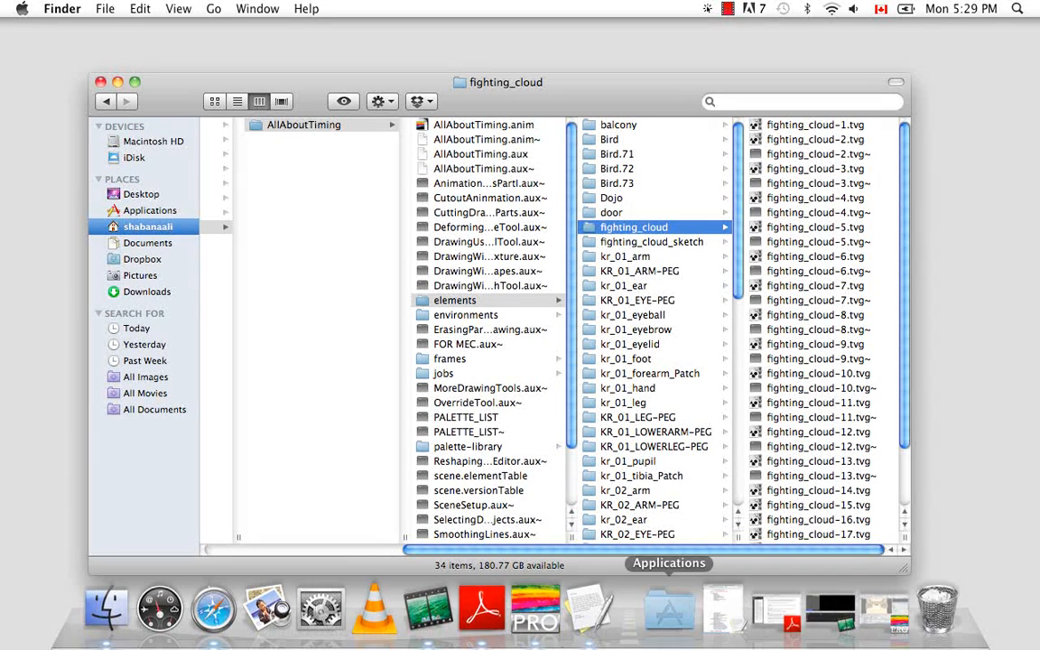
left_click(870, 607)
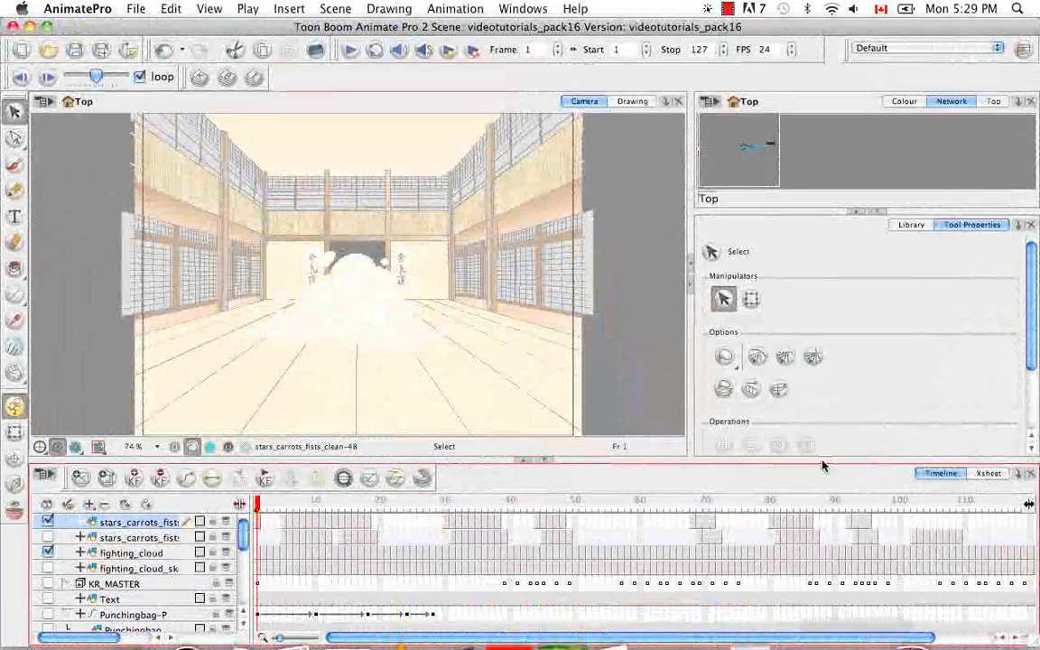
left_click(991, 475)
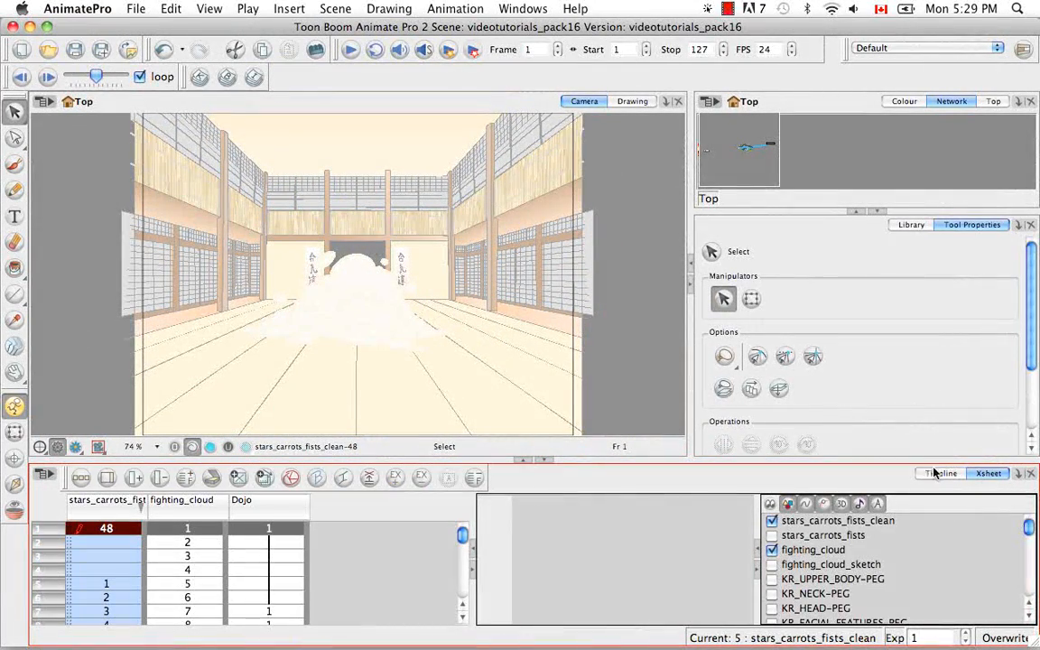
left_click(522, 460)
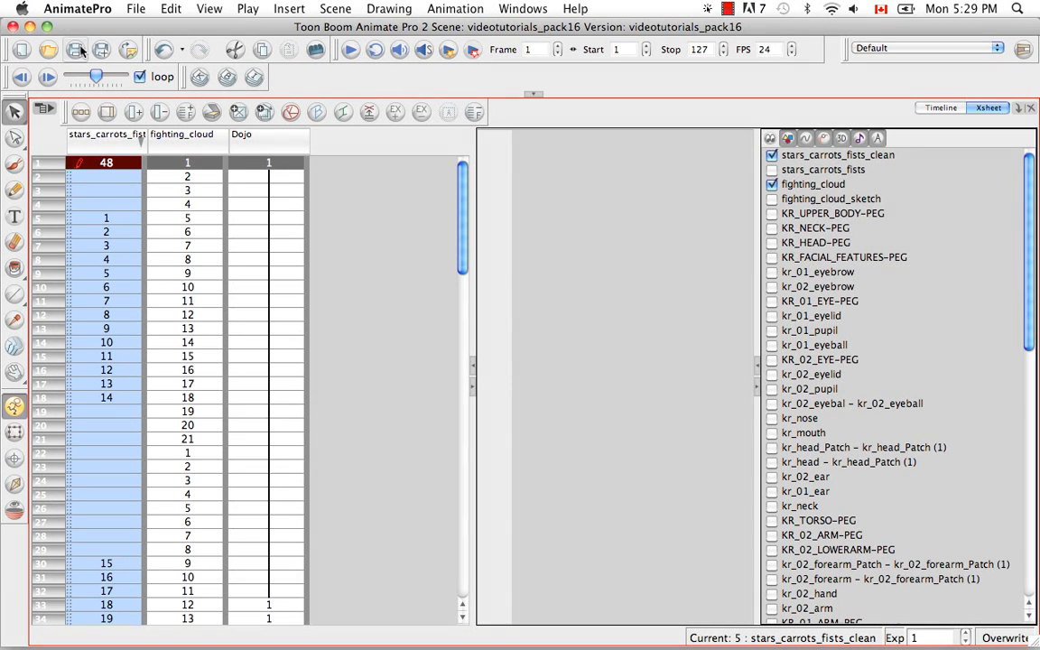
Step: Set the drawing exposed at frame 5 of the stars_carrots_fists_clean column to 2
left_click(106, 218)
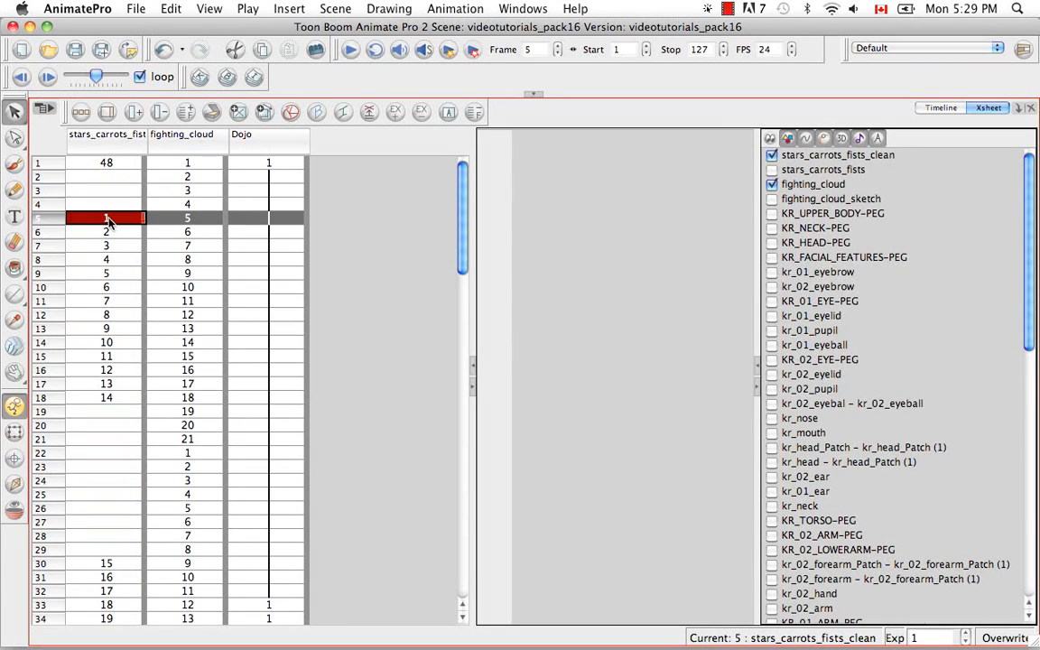
double_click(108, 222)
type("2")
key("Return")
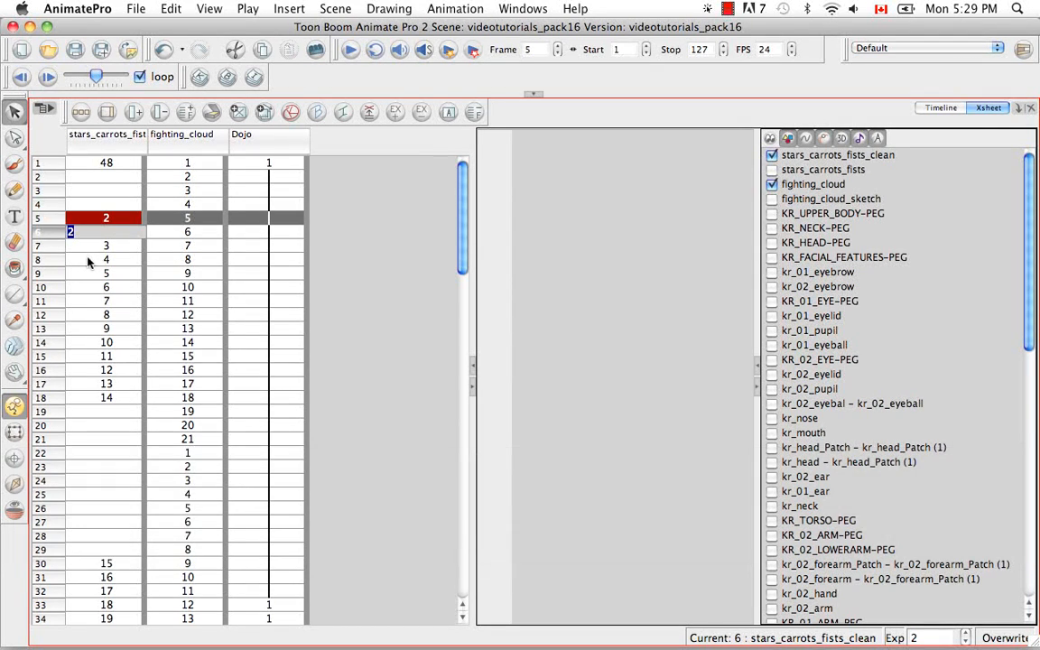
left_click(107, 272)
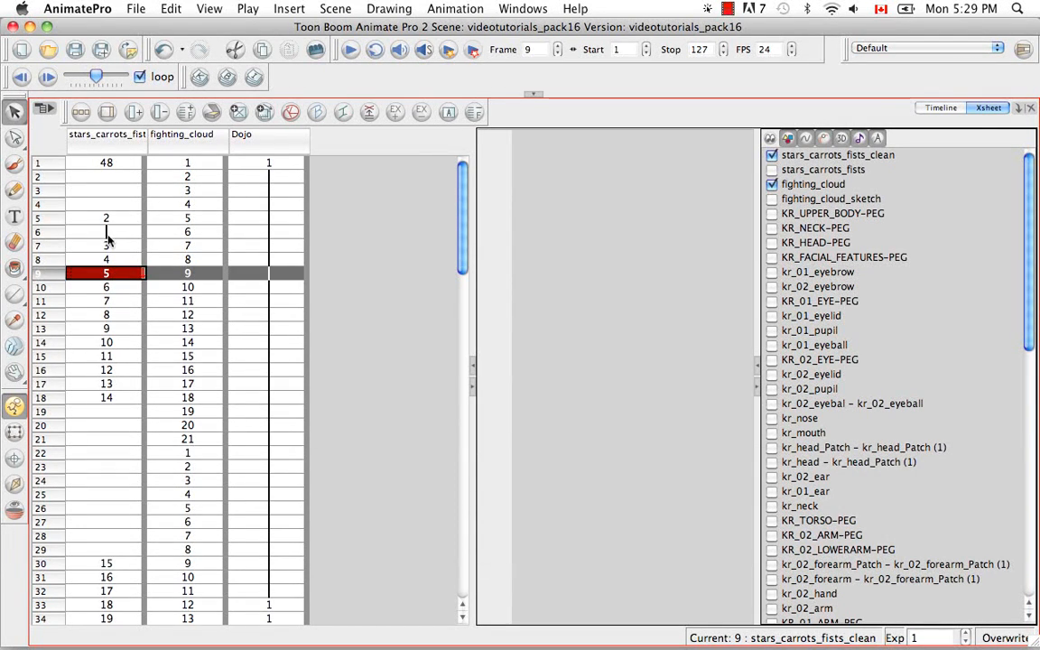
Step: Enter newdrawing as the drawing at frame 6 of the stars_carrots_fists_clean column
left_click(105, 218)
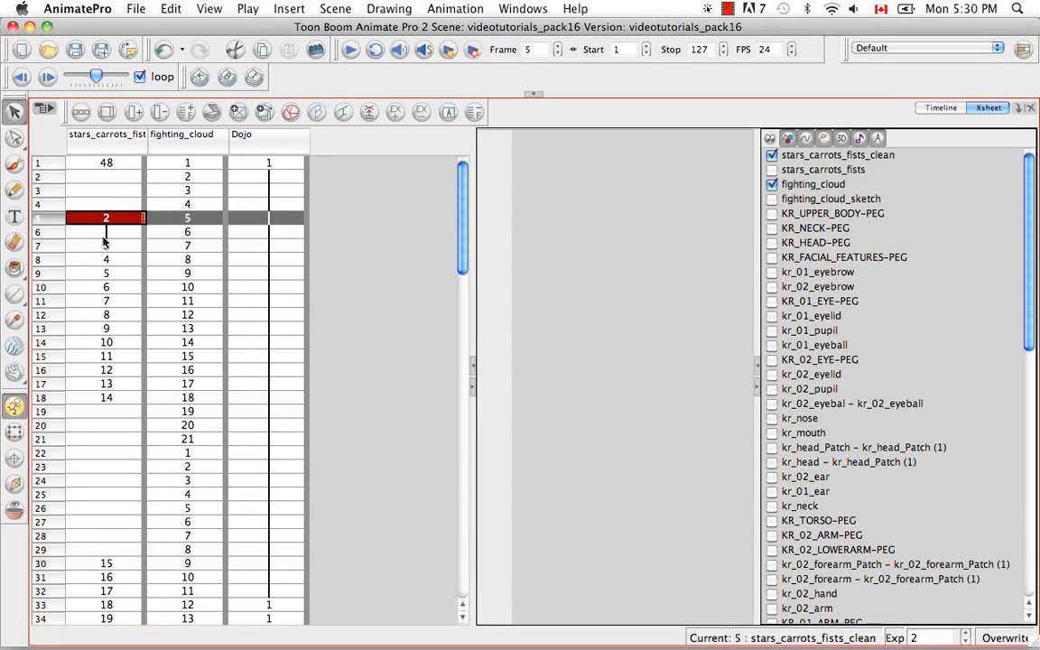
double_click(106, 232)
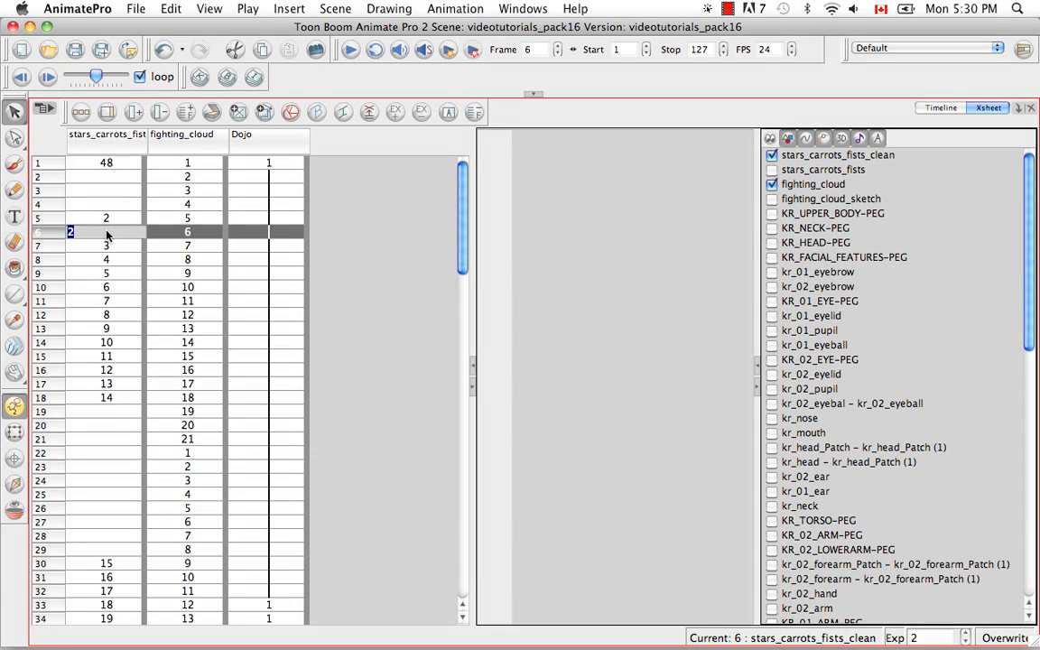
type("newdrawing")
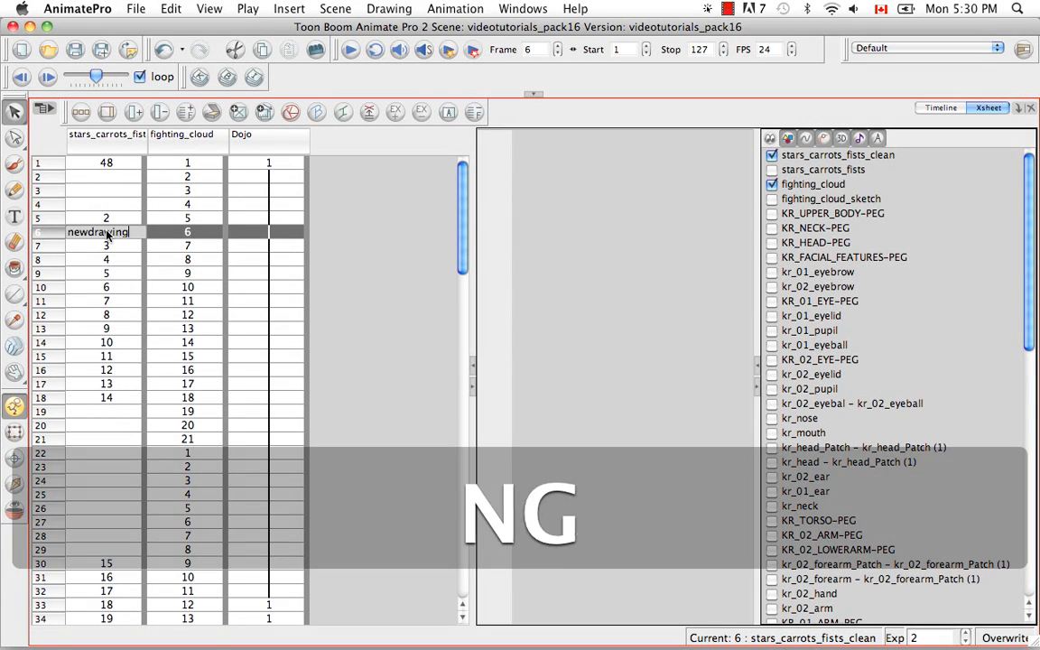
key("Return")
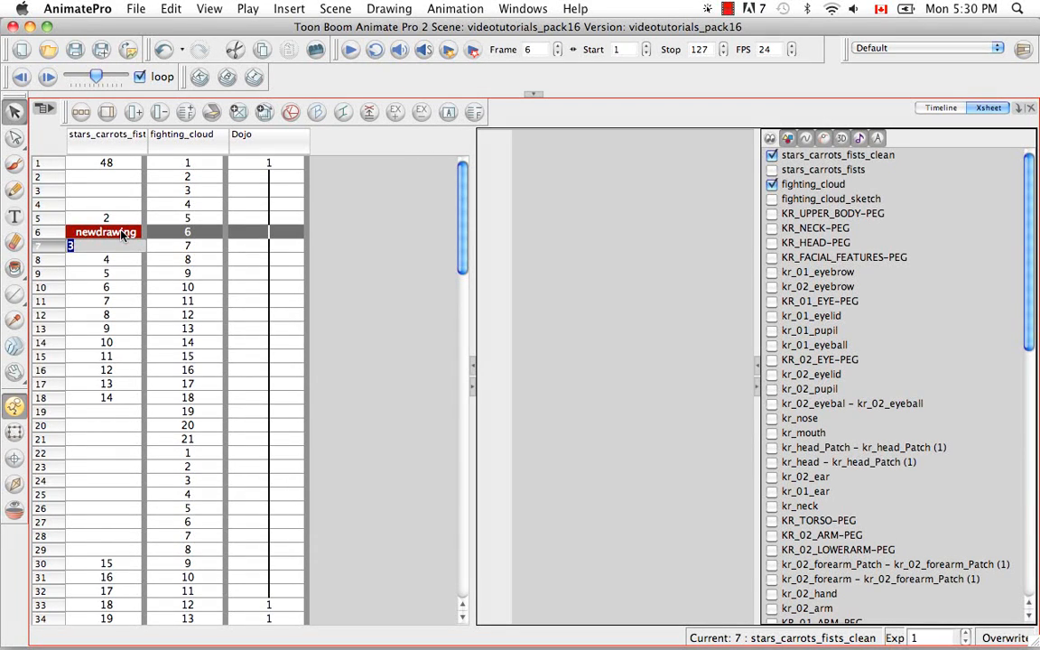
left_click(123, 233)
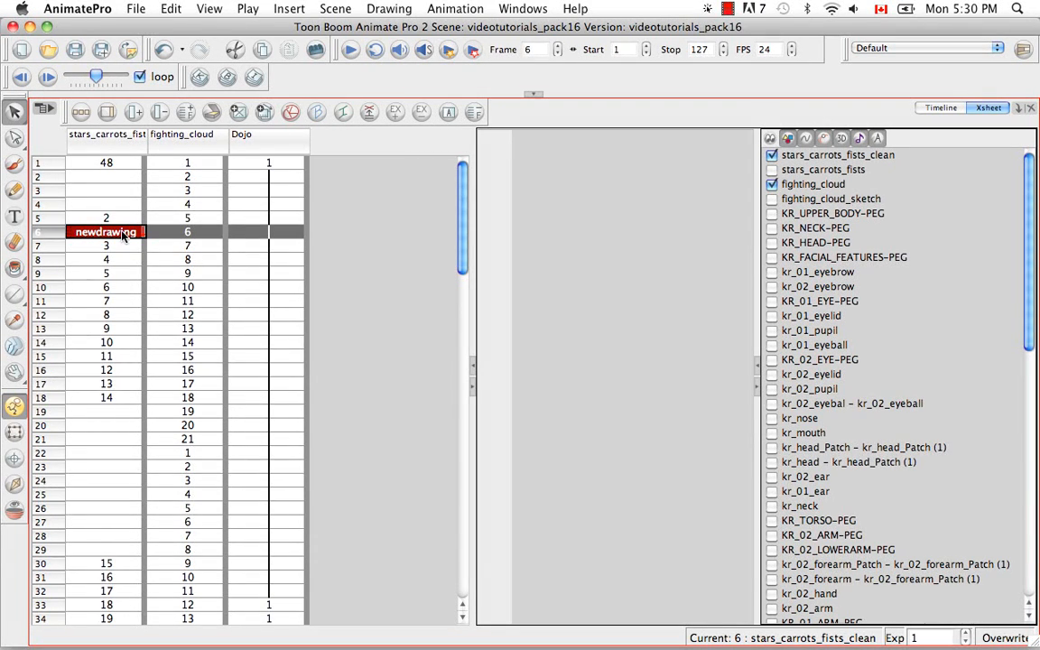
Step: Undo the last two drawing changes at frames 5 and 6 of the stars_carrots_fists_clean column
key("super+z")
key("super+z")
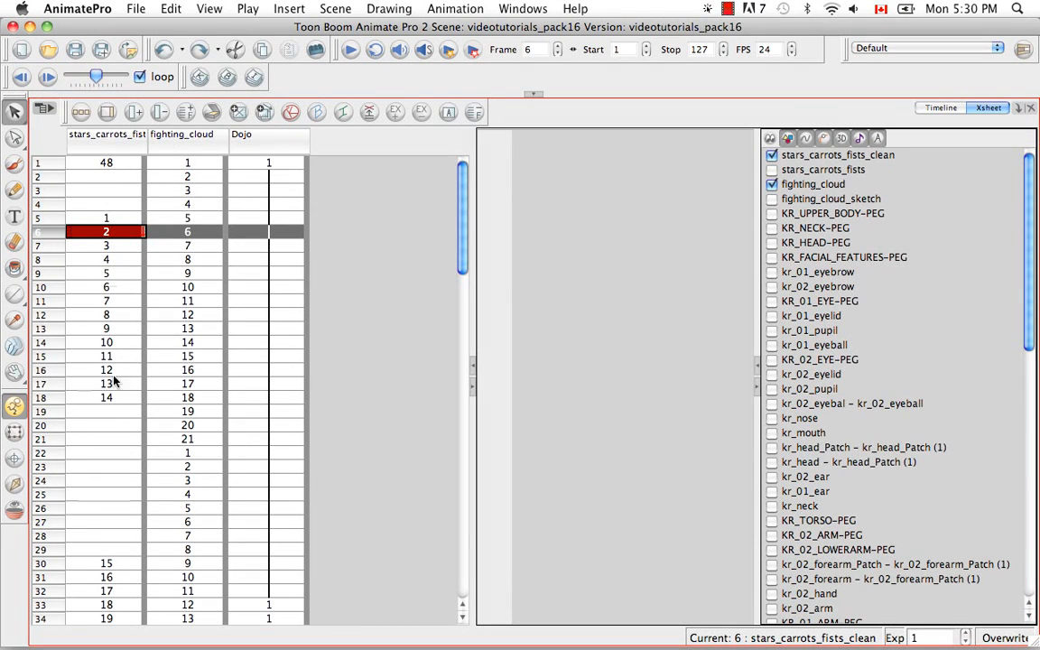
type("2")
Step: Restore the enlarged Xsheet to its normal size and show the Timeline in its place
left_click(532, 95)
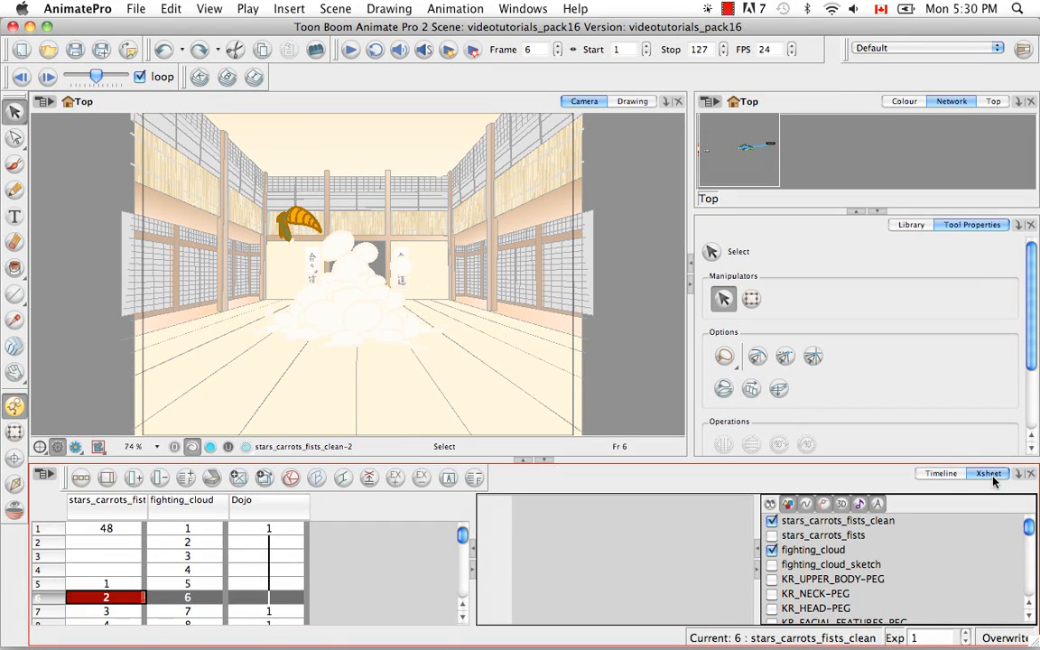
left_click(942, 474)
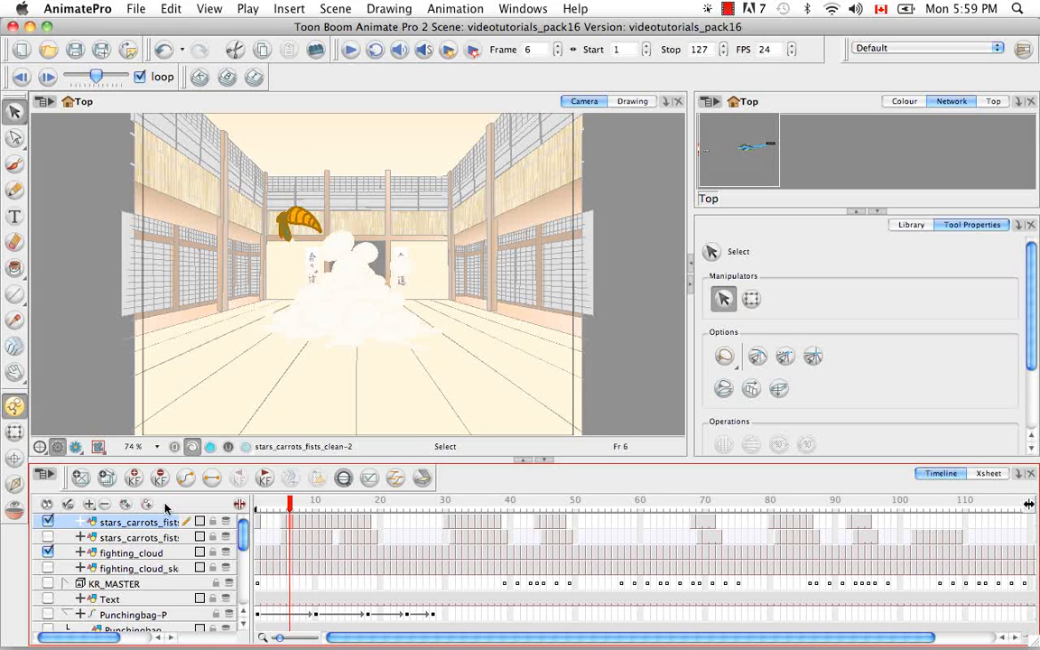
scroll(244, 542, "down", 1)
left_click_drag(246, 566, 245, 514)
Step: Import gradient.jpg from the Sites/images folder as a vectorized image into a new single layer named gradient, using the Grey preset
left_click(135, 9)
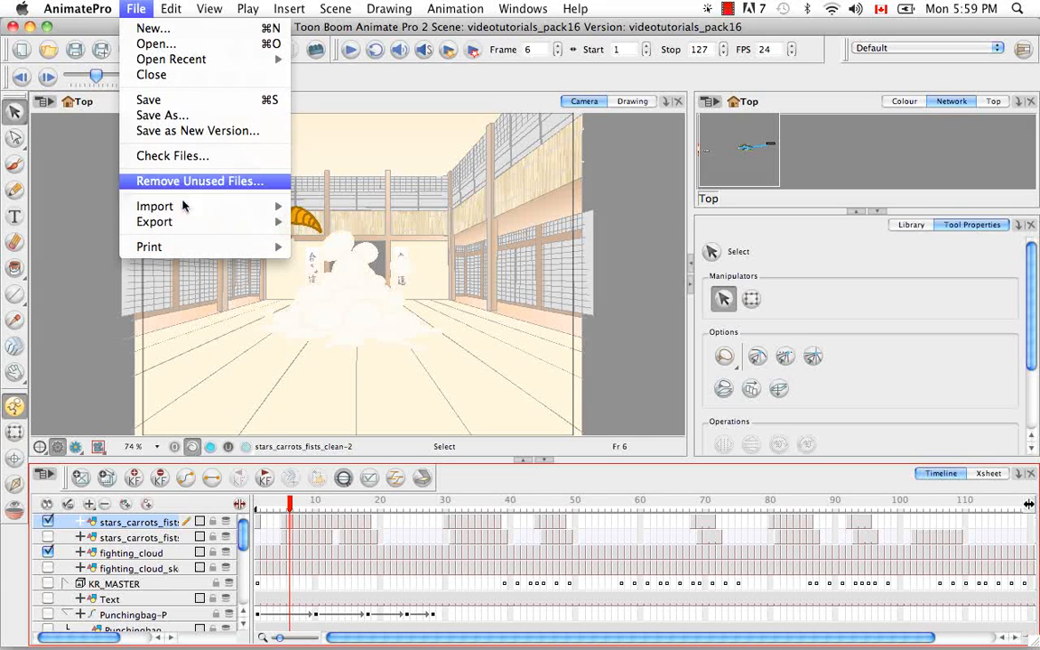
mouse_move(193, 210)
left_click(312, 225)
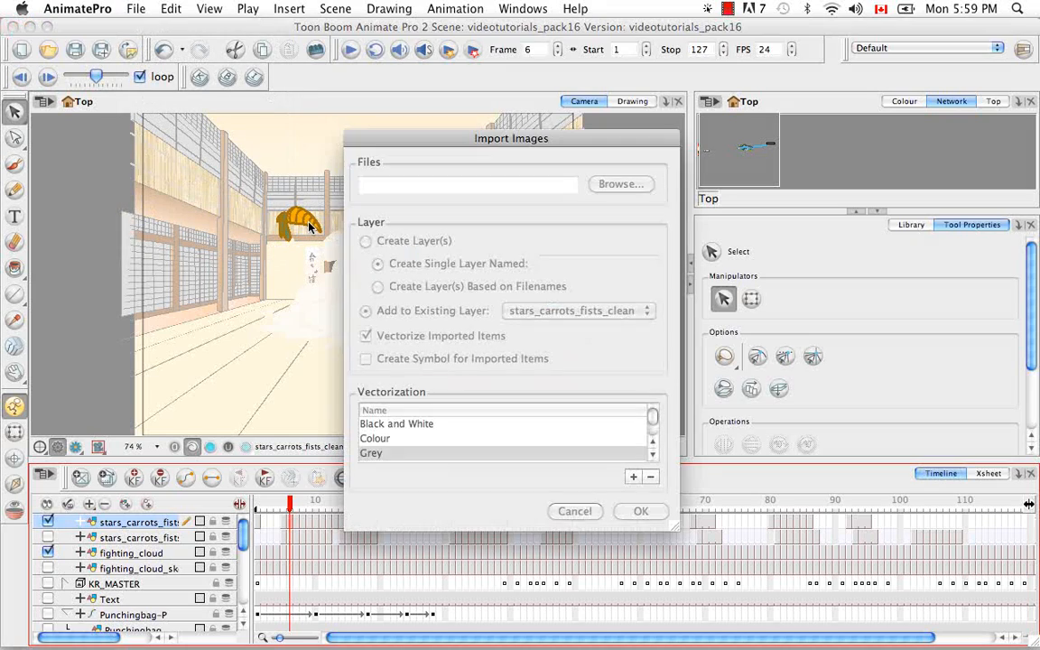
left_click(620, 185)
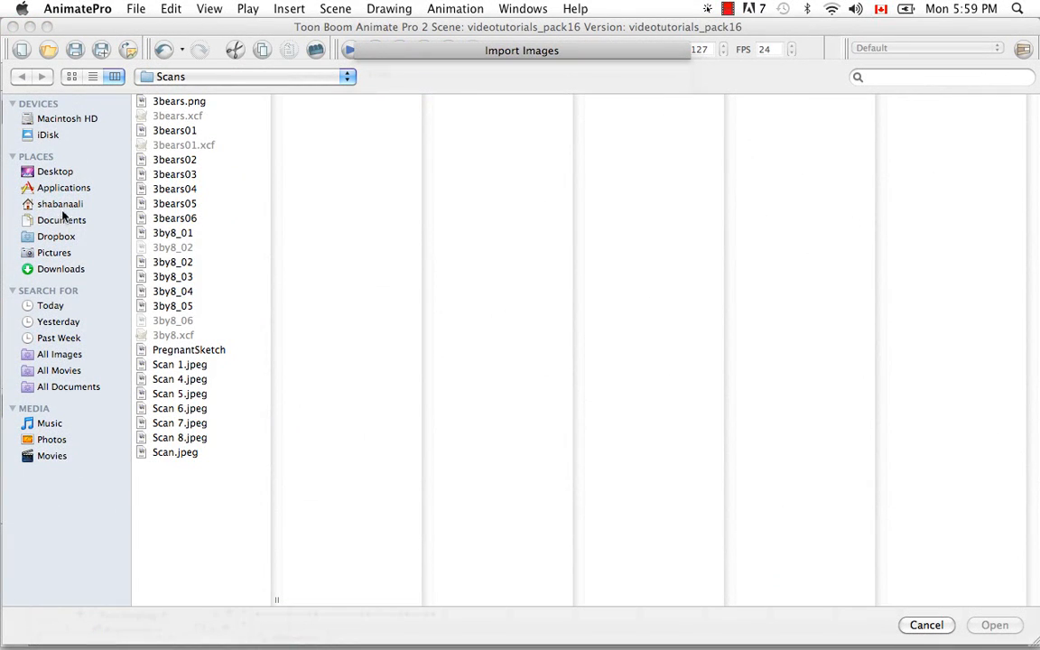
left_click(61, 203)
left_click(155, 292)
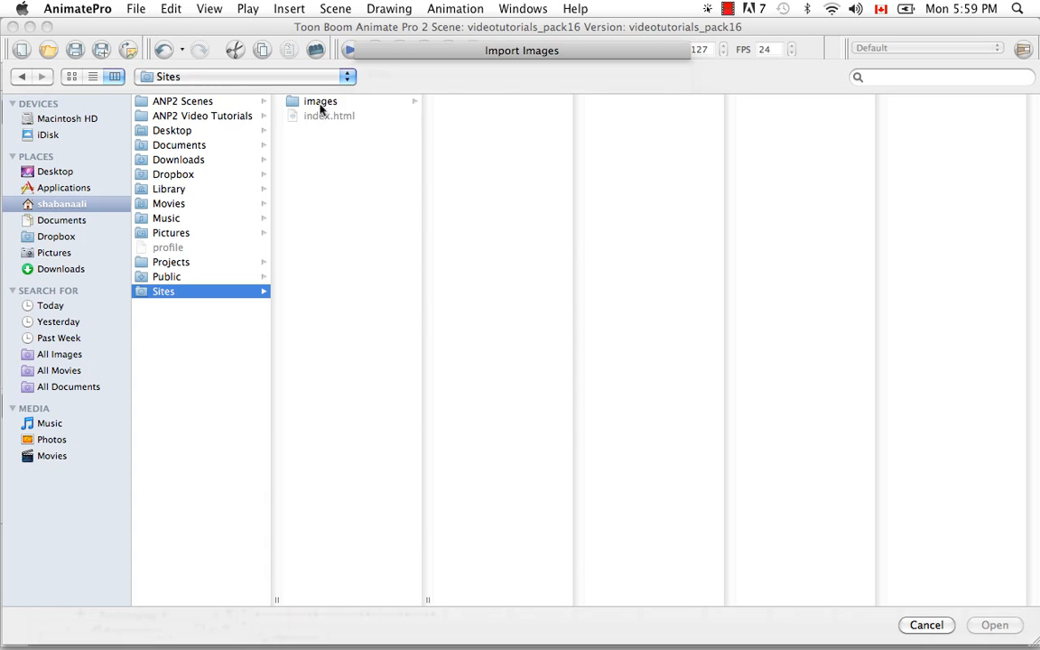
left_click(321, 103)
left_click(460, 102)
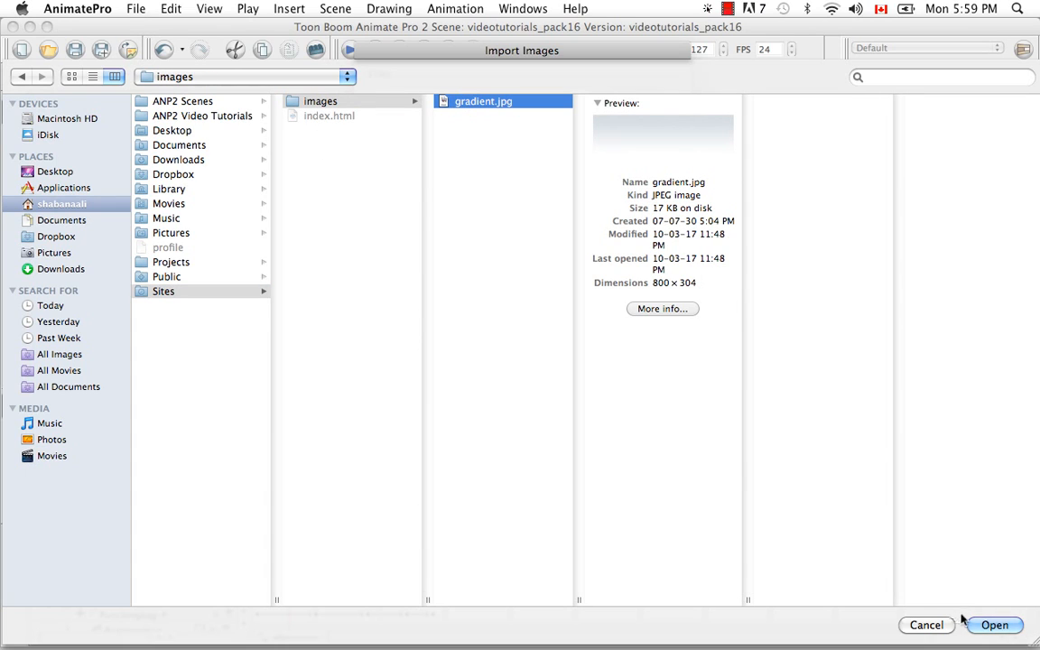
left_click(999, 627)
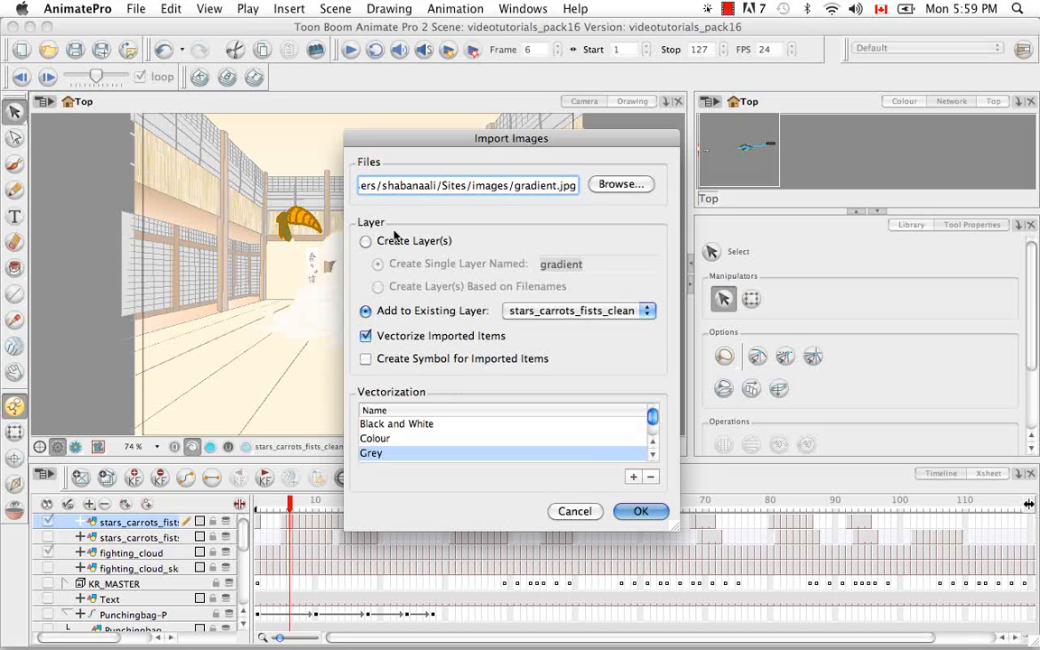
left_click(364, 241)
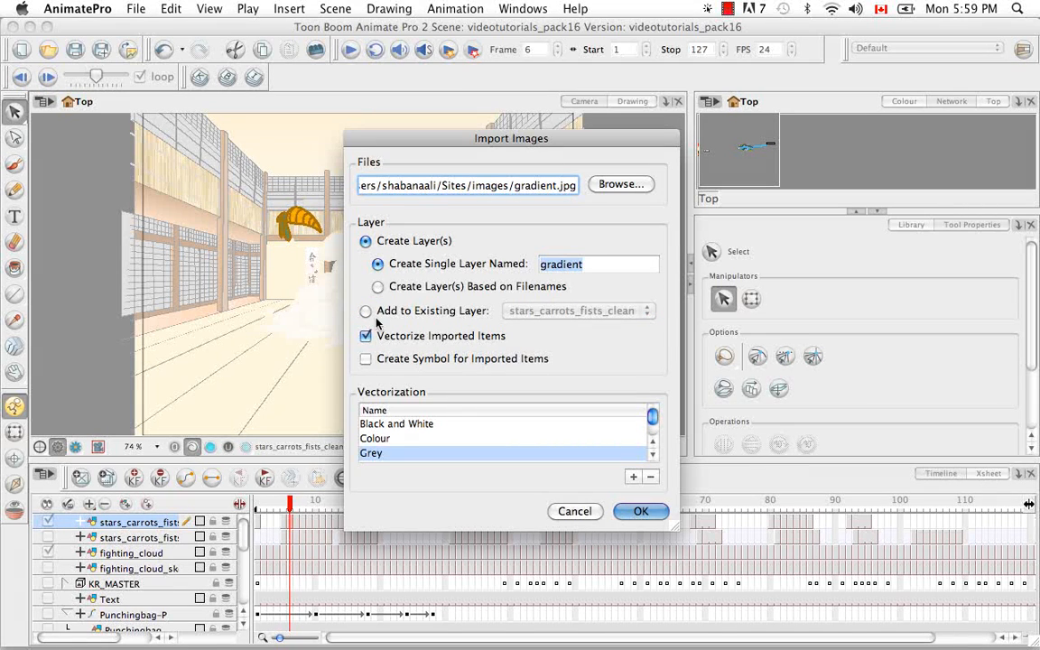
left_click(657, 515)
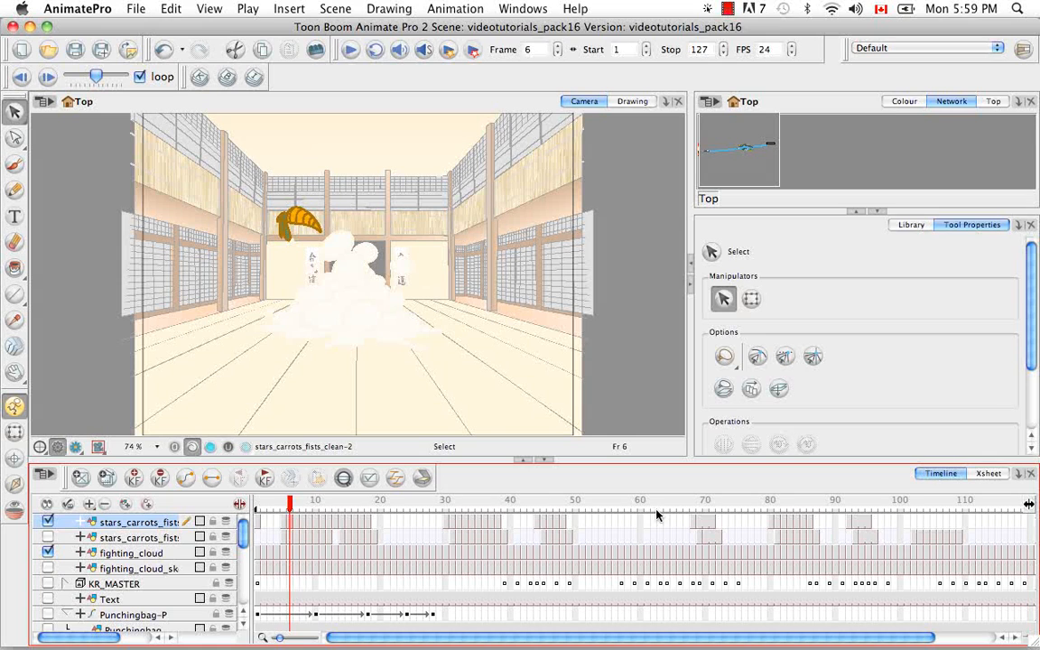
Step: Draw a freehand zigzag stroke with the Brush tool across the camera view on frame 1 of the gradient layer
left_click_drag(242, 549, 242, 608)
left_click(158, 595)
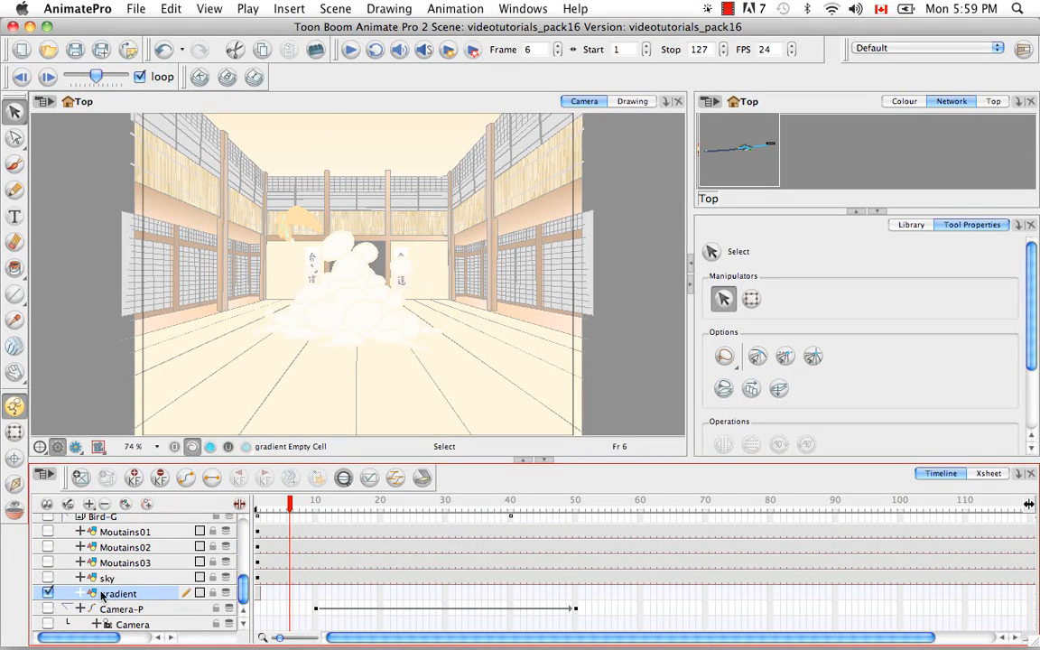
left_click(260, 596)
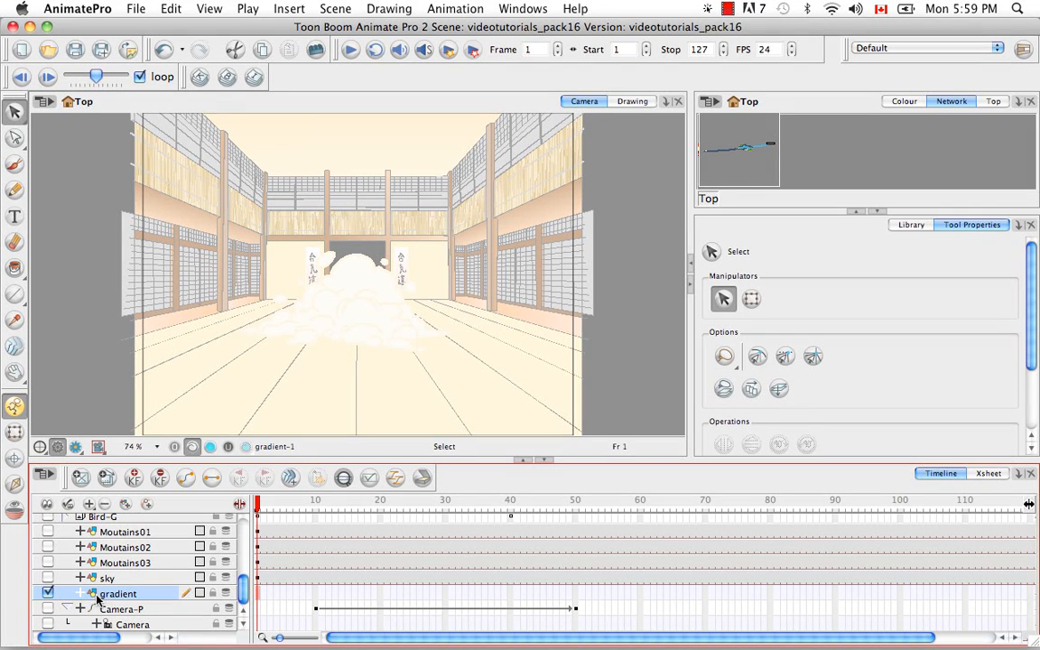
left_click(14, 163)
mouse_move(249, 185)
left_mouse_down()
mouse_move(154, 285)
mouse_move(384, 303)
mouse_move(474, 244)
mouse_move(519, 276)
left_mouse_up()
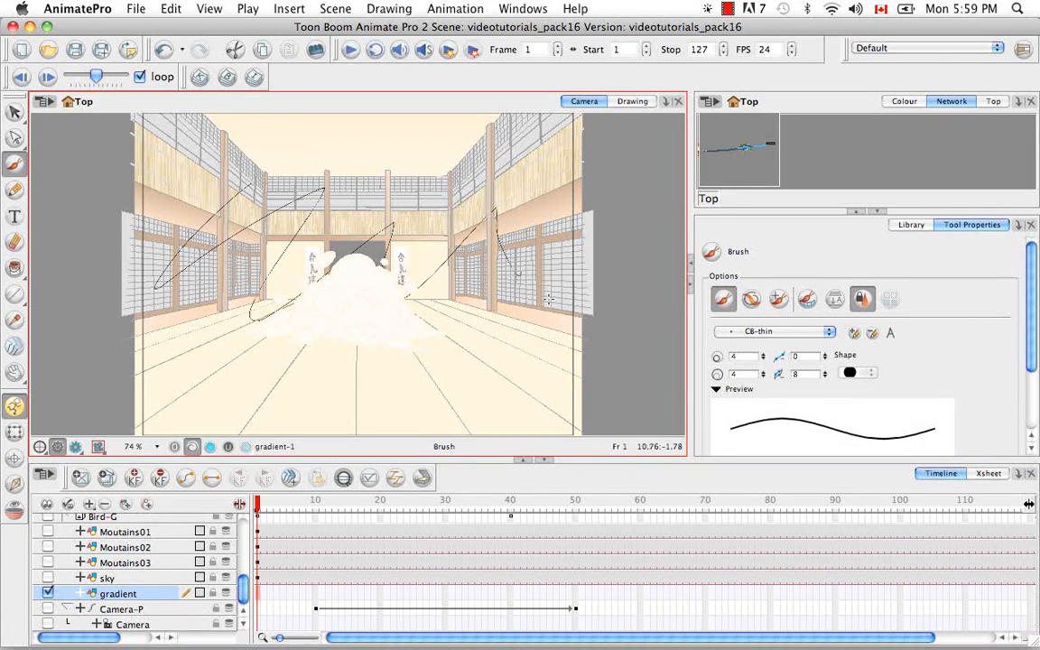
Step: Draw a short freehand stroke with the Brush tool on frame 2 of the vectorized gradient layer
left_click(264, 594)
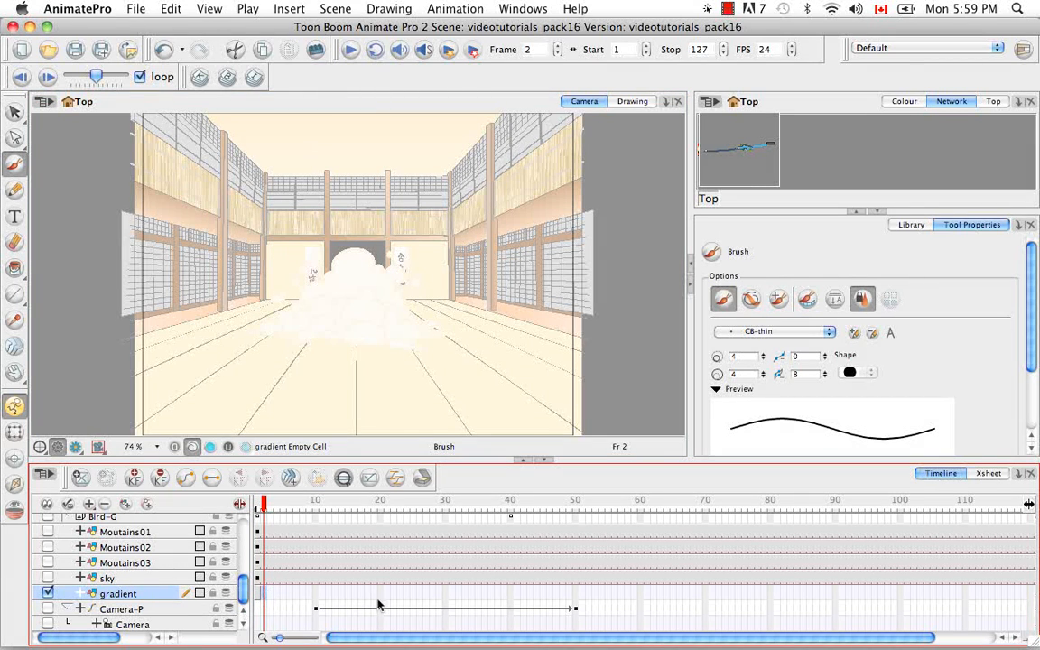
left_click_drag(318, 298, 432, 298)
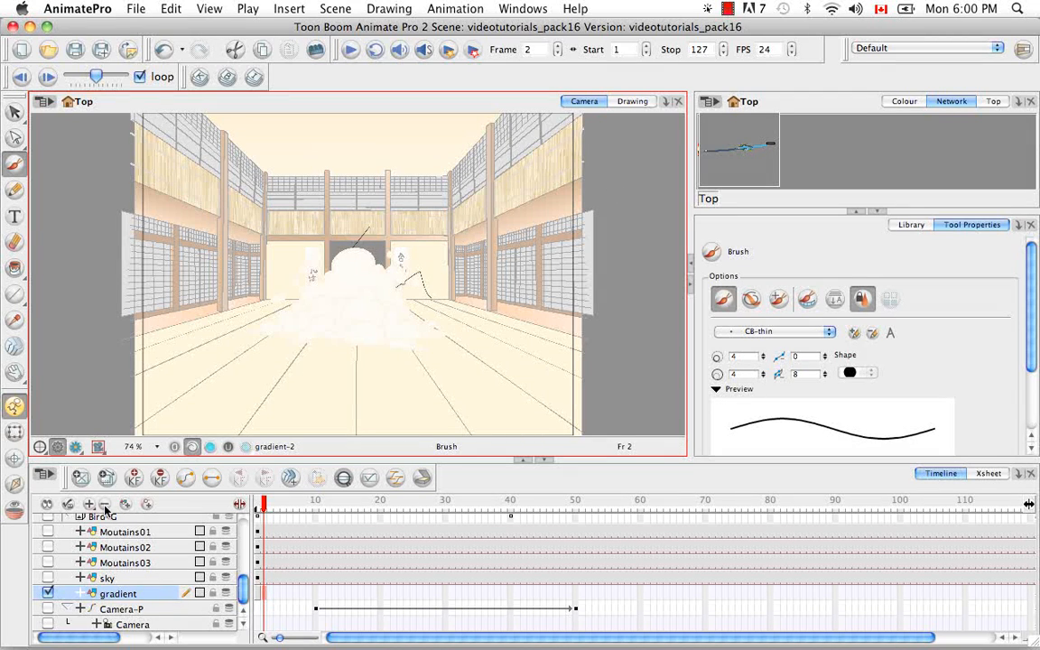
Step: Delete the vectorized gradient layer from the Timeline
left_click(105, 506)
left_click(625, 360)
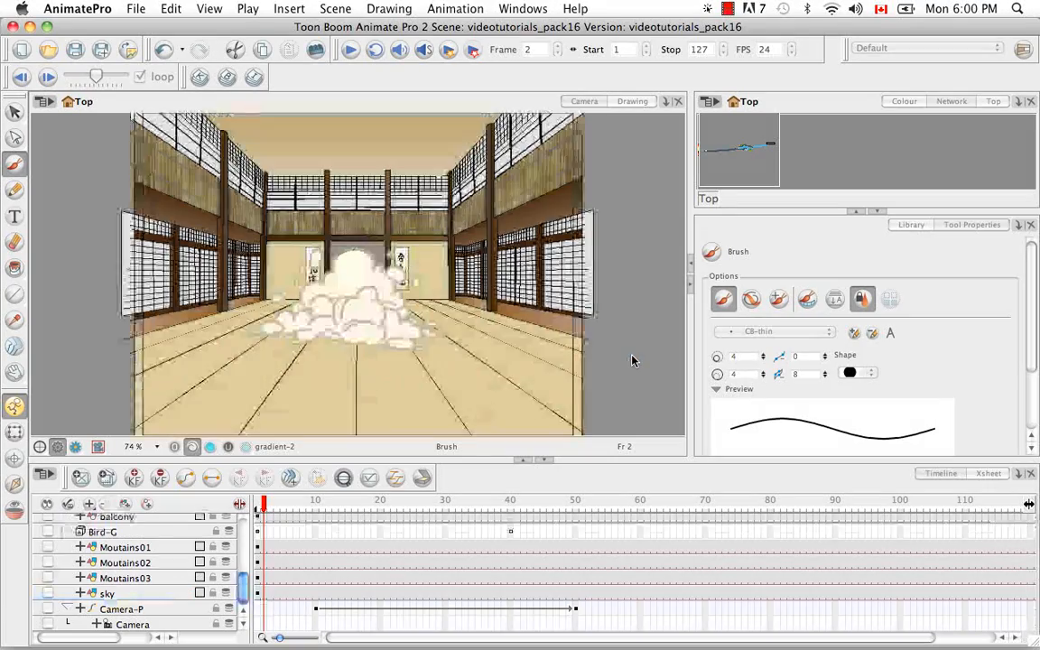
Step: Import gradient.jpg without vectorizing into a new single layer named gradient, with Fit alignment and Premultiplied with White alpha, and show frame 1
left_click(129, 11)
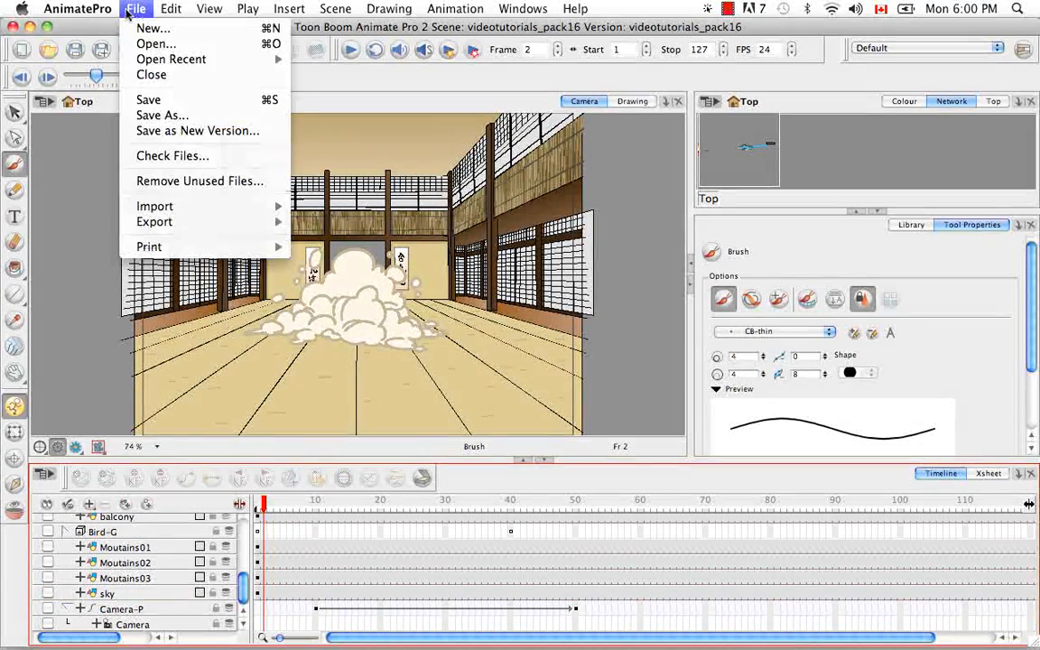
mouse_move(180, 206)
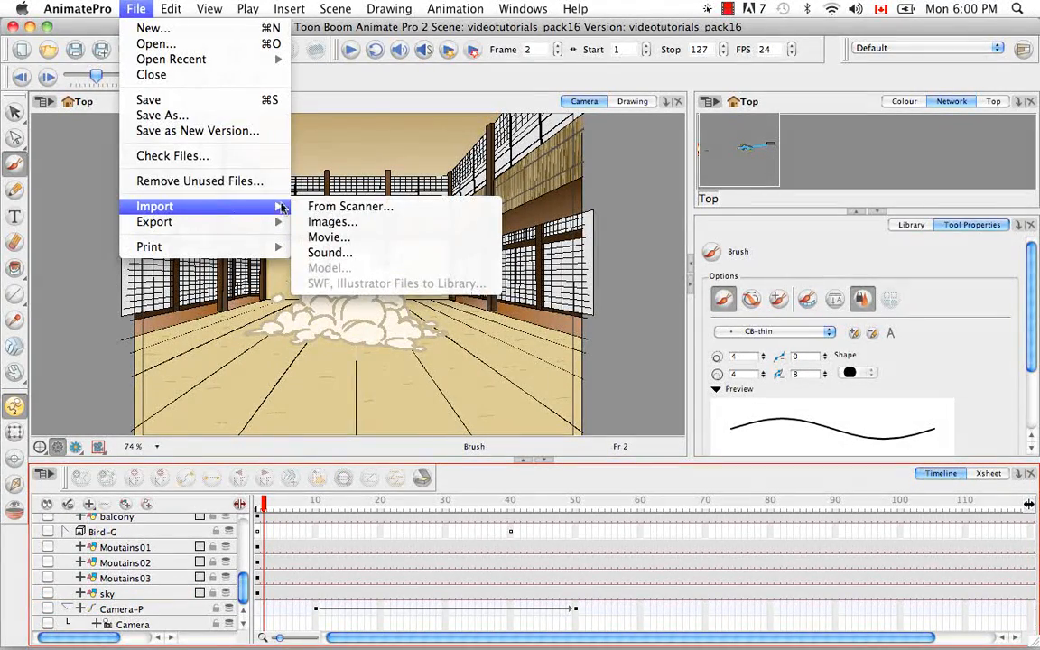
left_click(321, 223)
left_click(623, 180)
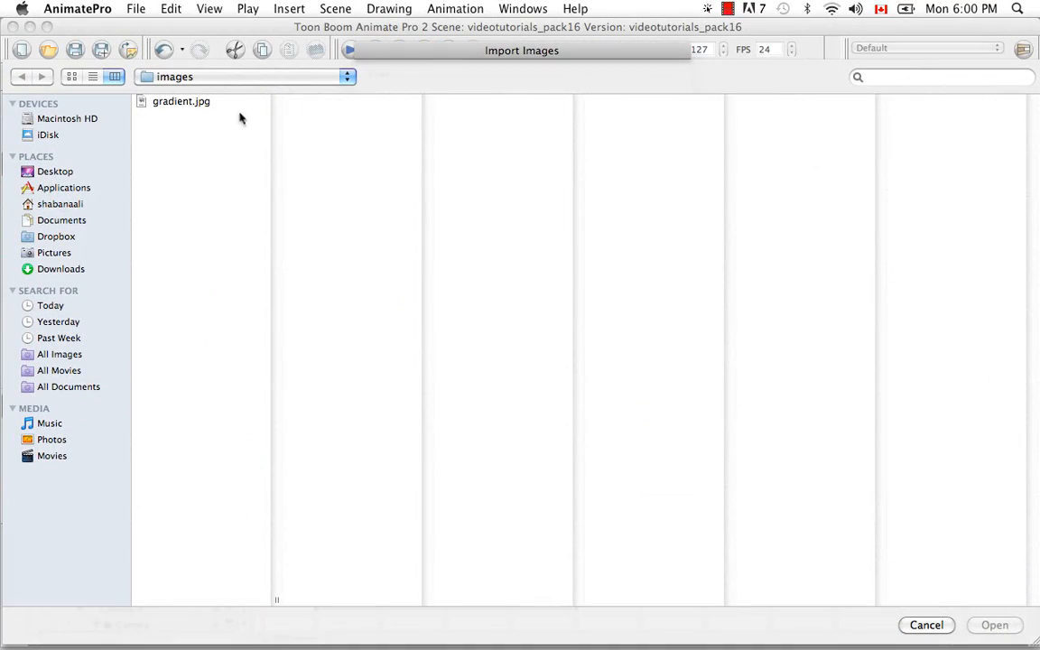
left_click(203, 103)
left_click(996, 624)
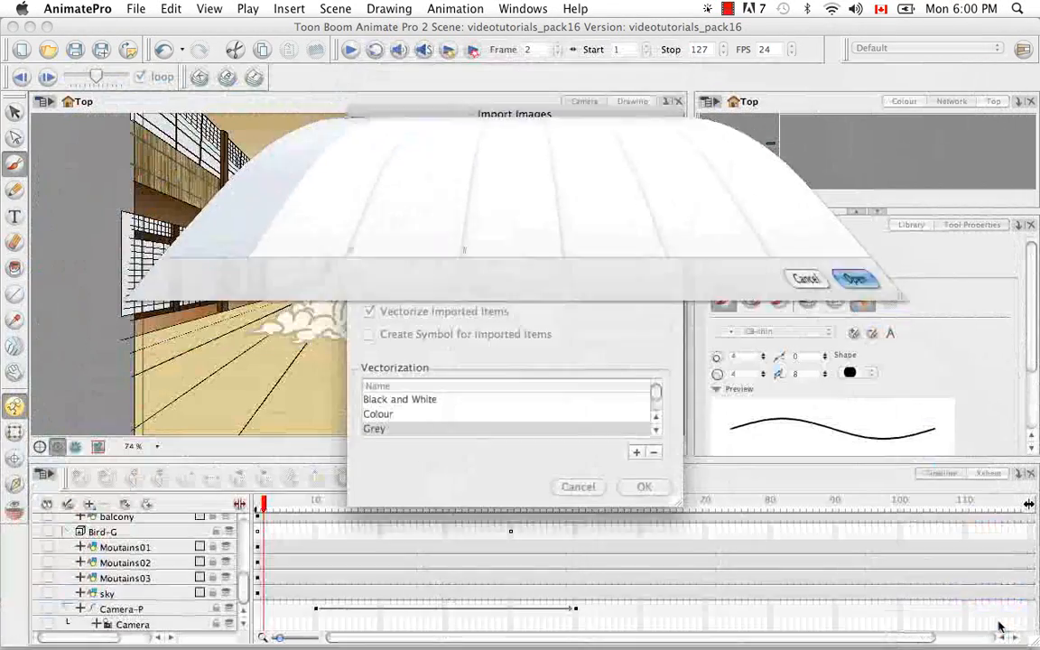
left_click(366, 336)
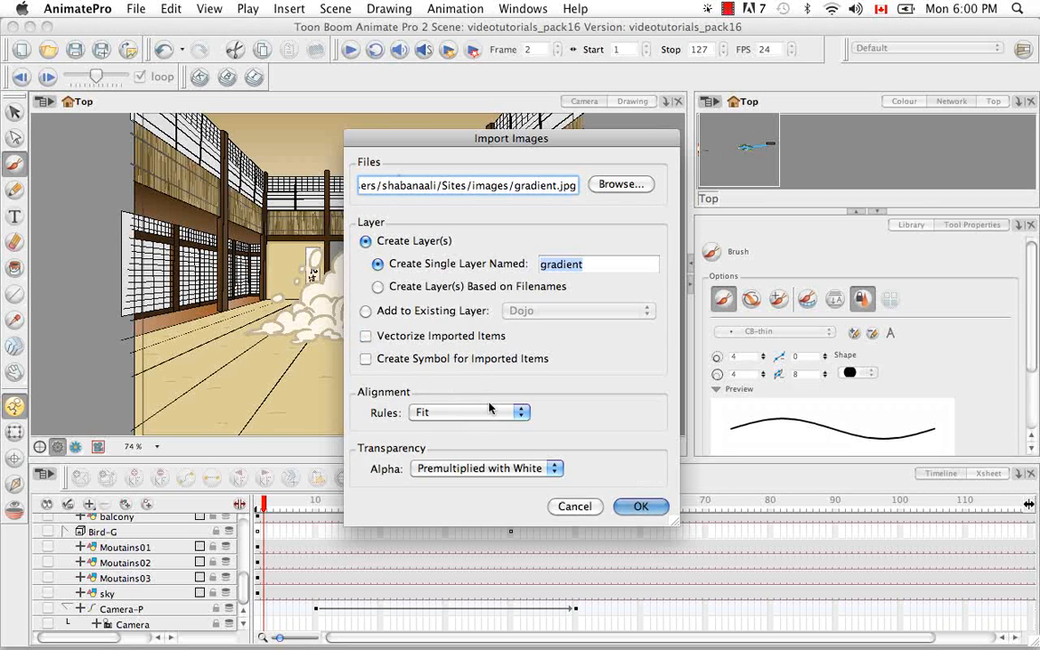
left_click(642, 507)
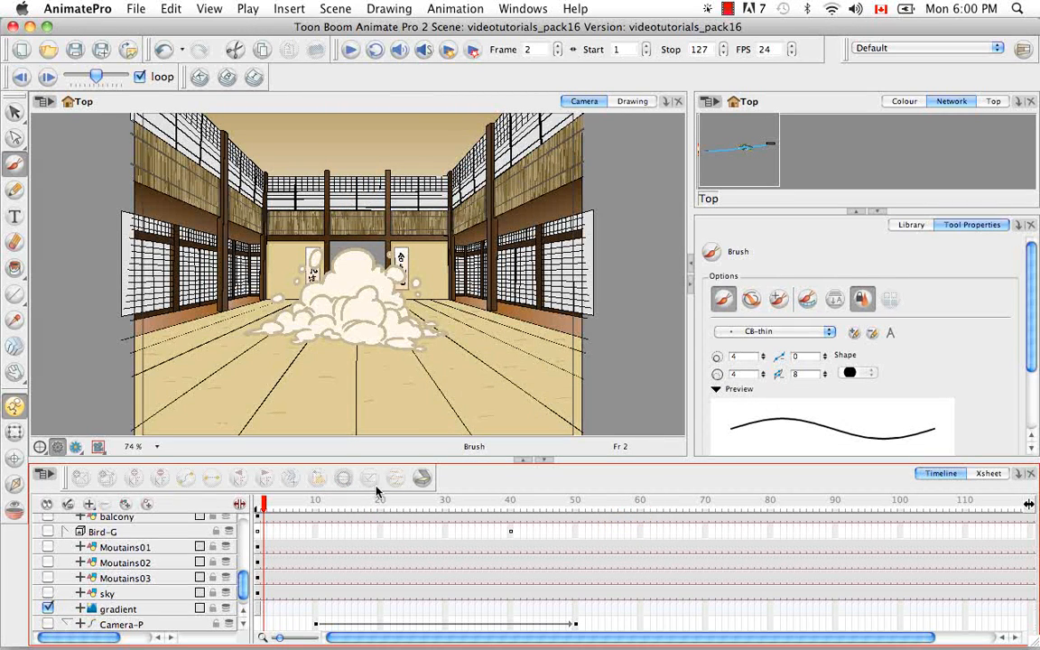
left_click(257, 502)
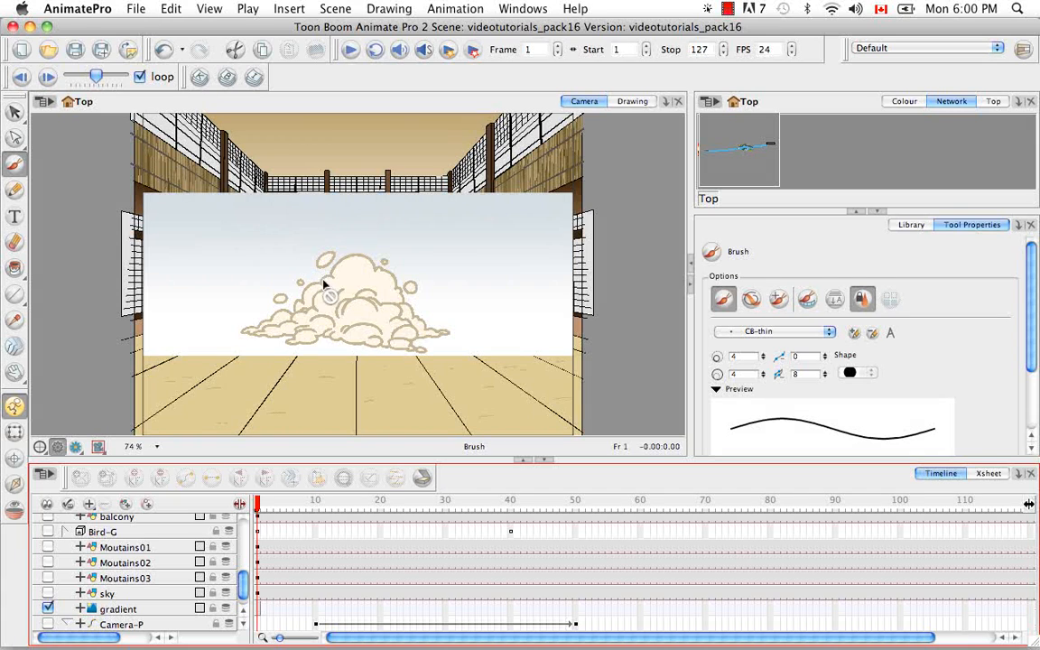
Step: Delete the bitmap gradient layer together with its drawing files and element folder, and check the remaining columns in the Xsheet
left_click(263, 609)
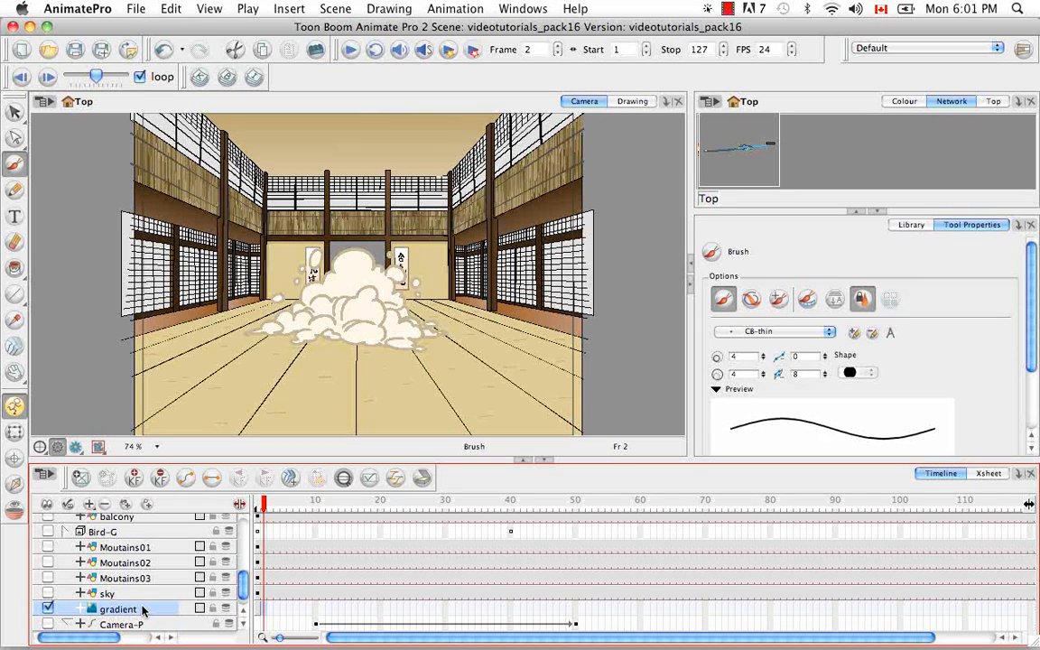
key("Delete")
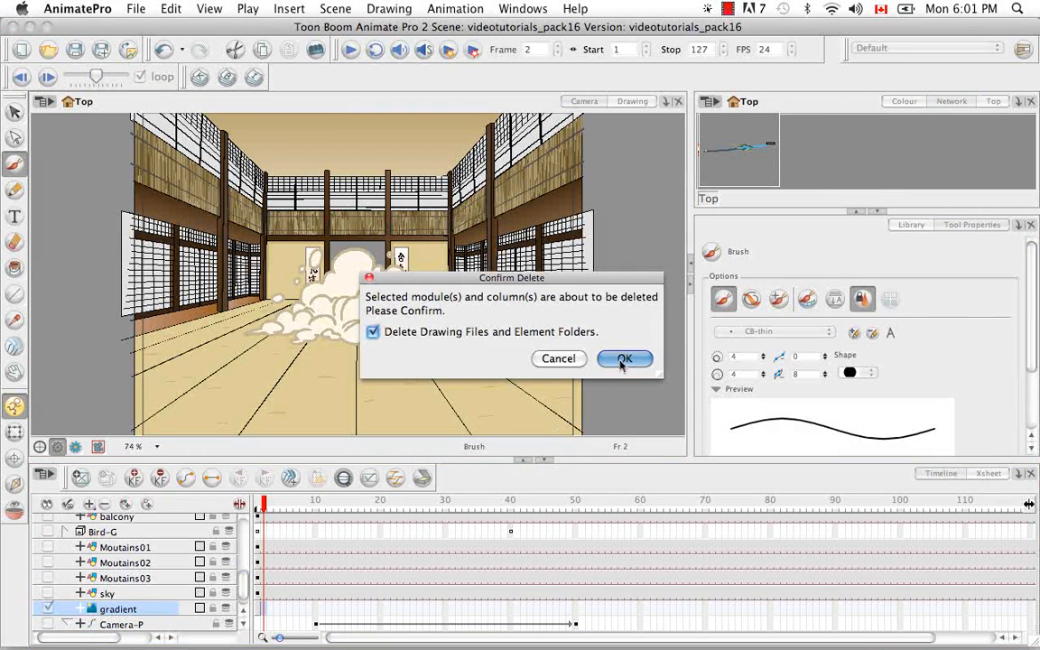
left_click(623, 360)
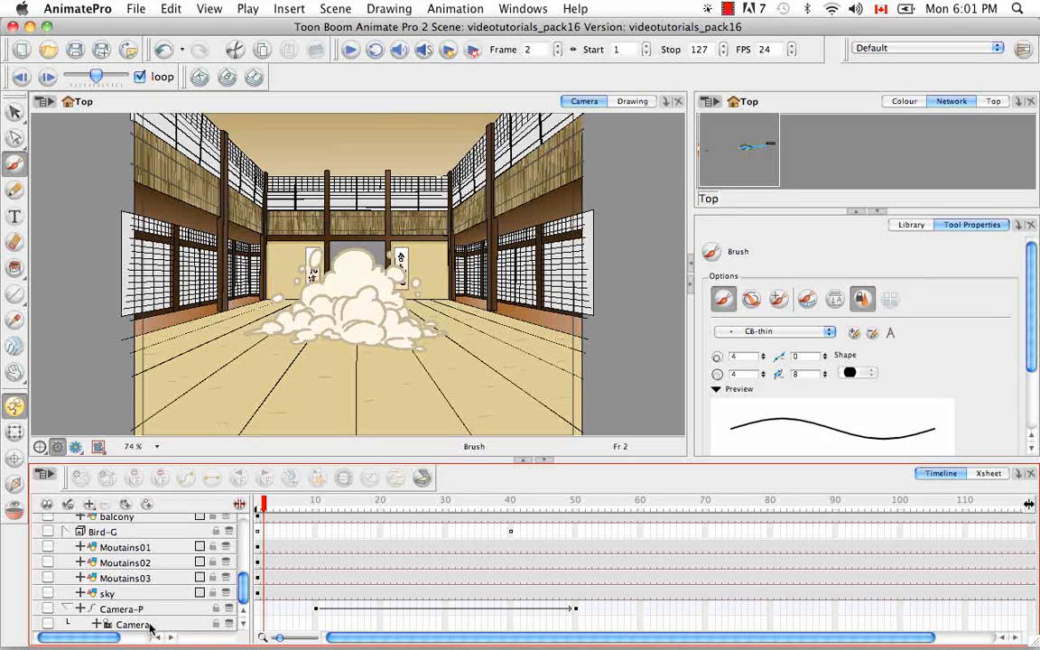
left_click(987, 474)
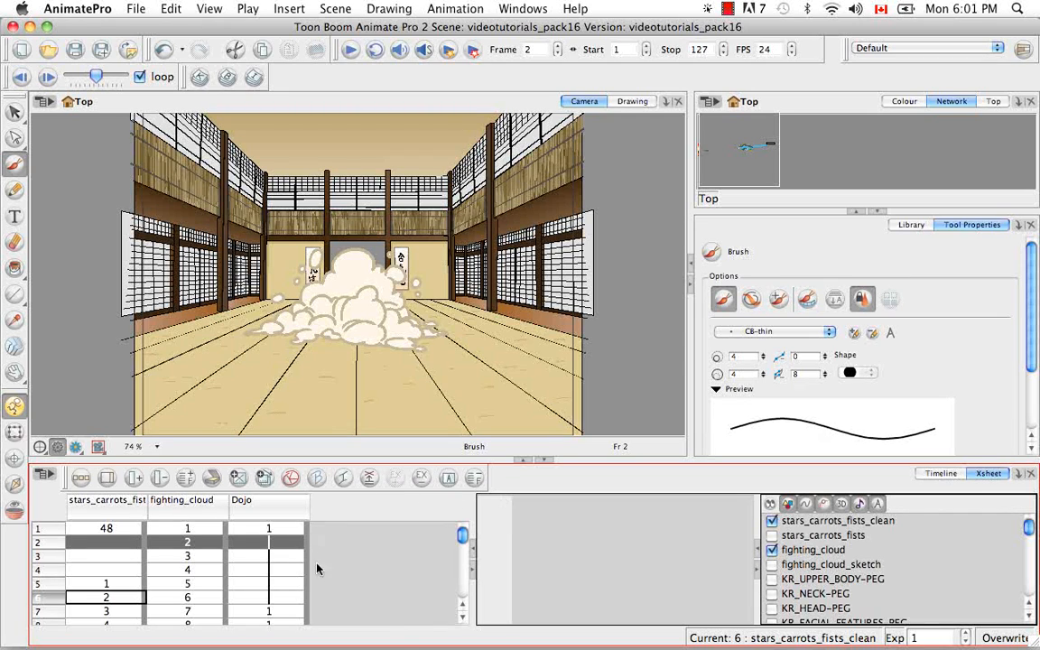
left_click(941, 473)
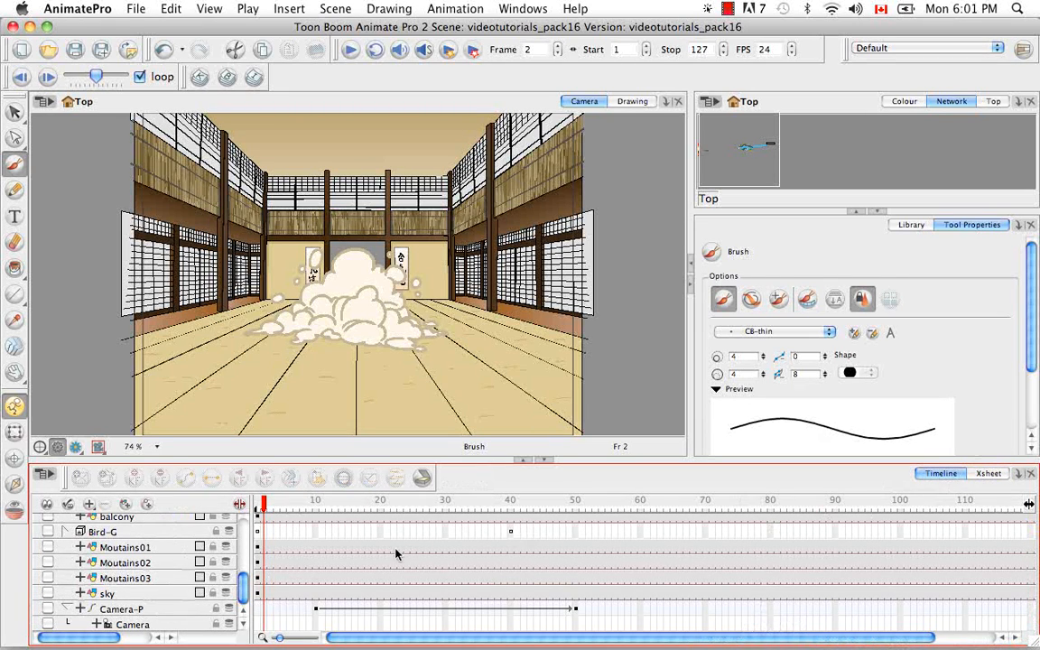
Step: Add a second camera layer beside the existing Camera under the Camera-P peg
left_click(160, 625)
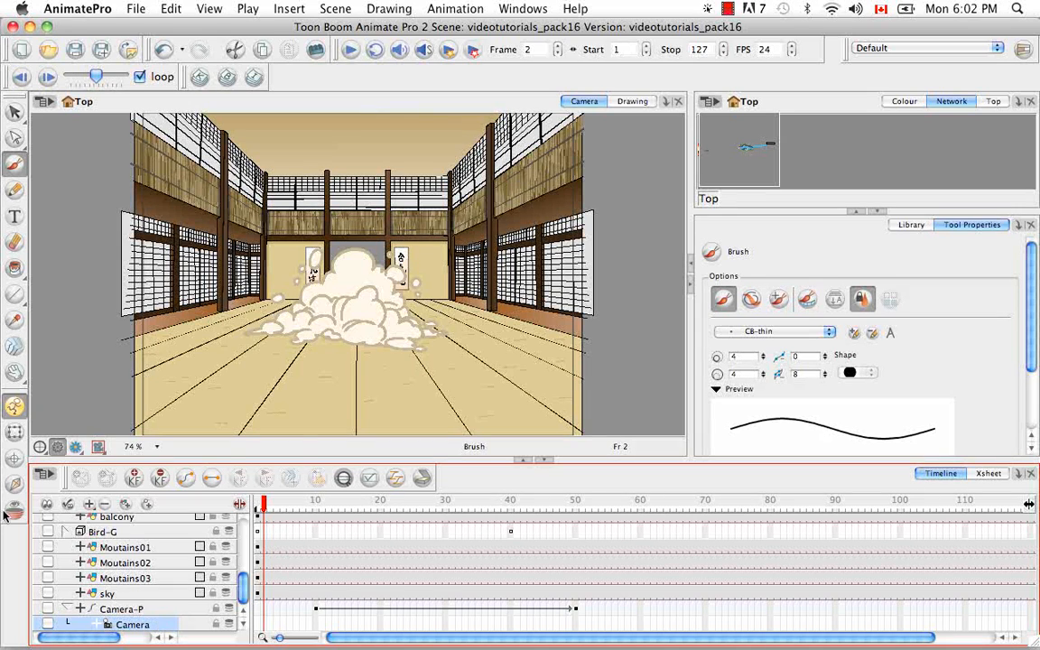
left_click(89, 505)
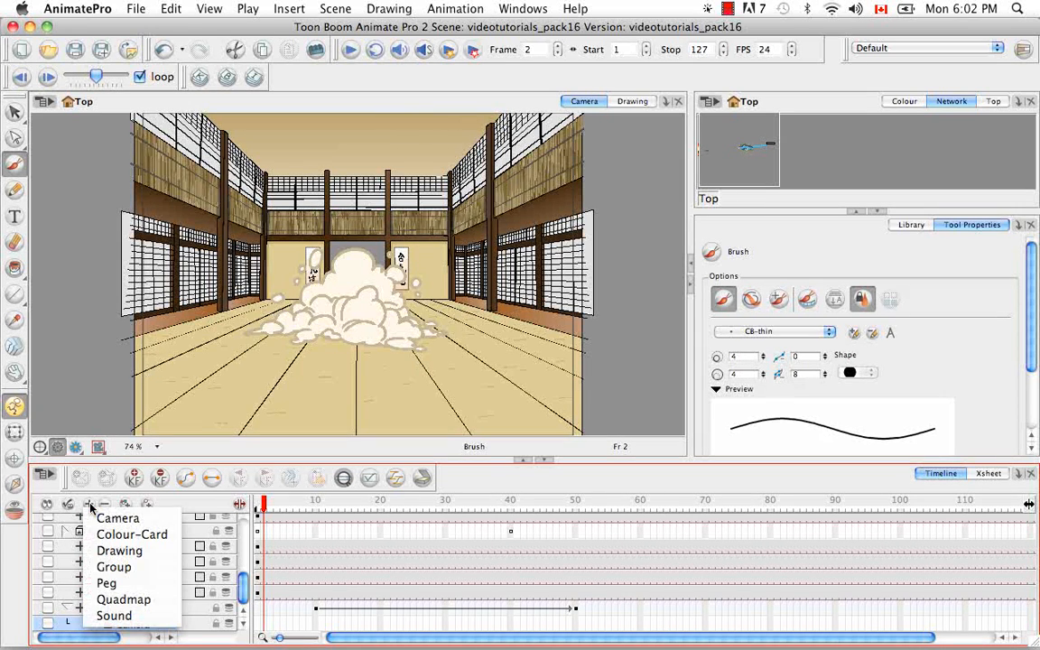
left_click(144, 521)
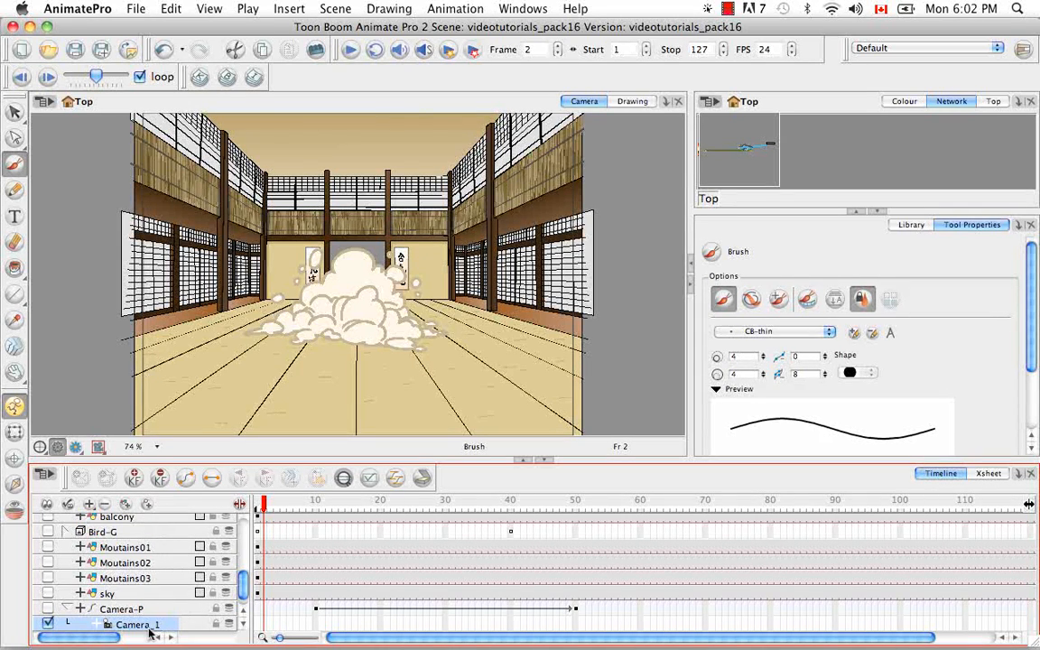
left_click_drag(246, 584, 250, 603)
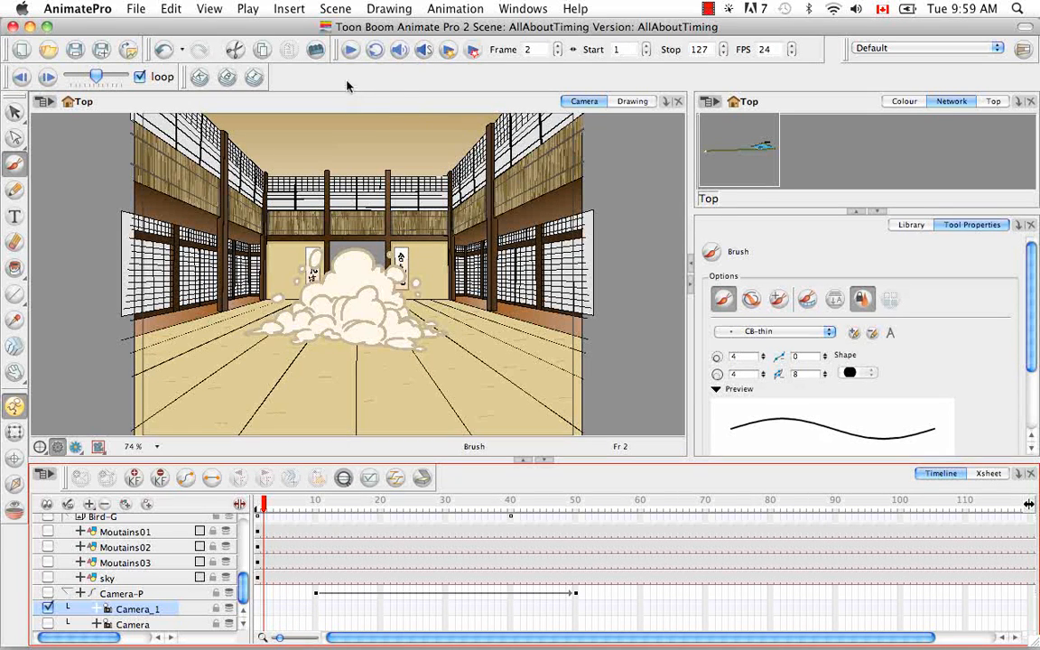
Step: Switch the scene's default display from Display All to Display, and check the active display option
left_click(340, 11)
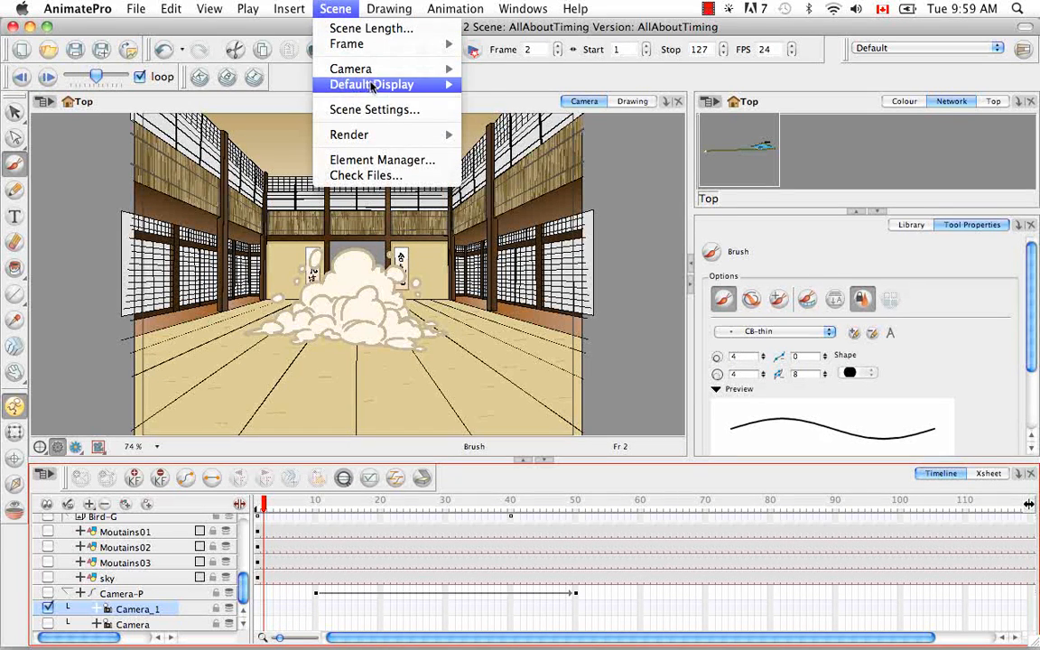
mouse_move(338, 83)
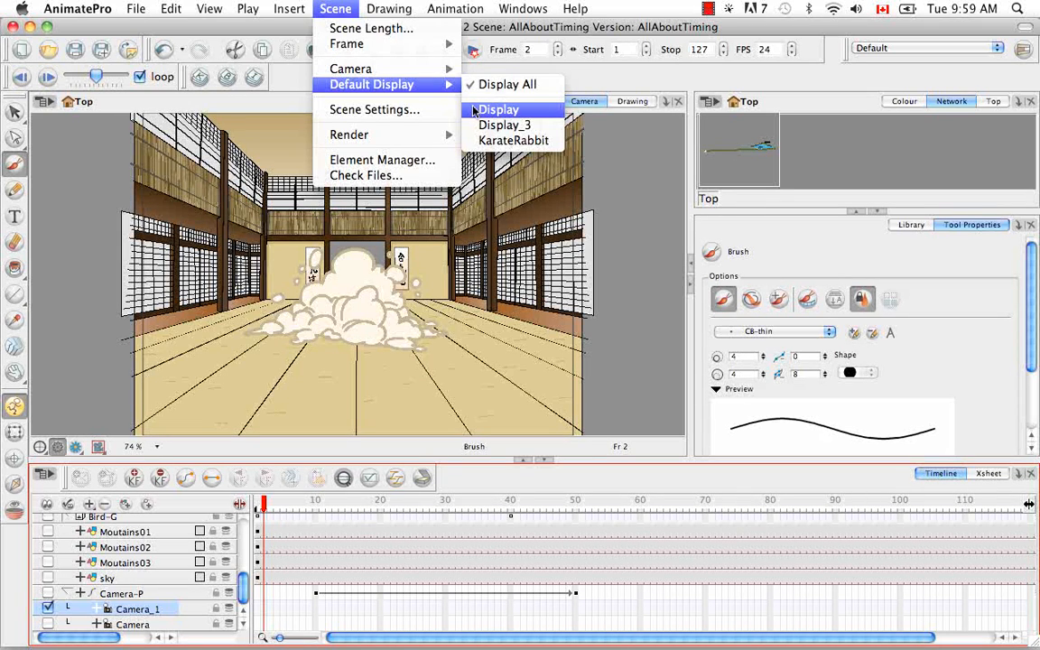
left_click(472, 110)
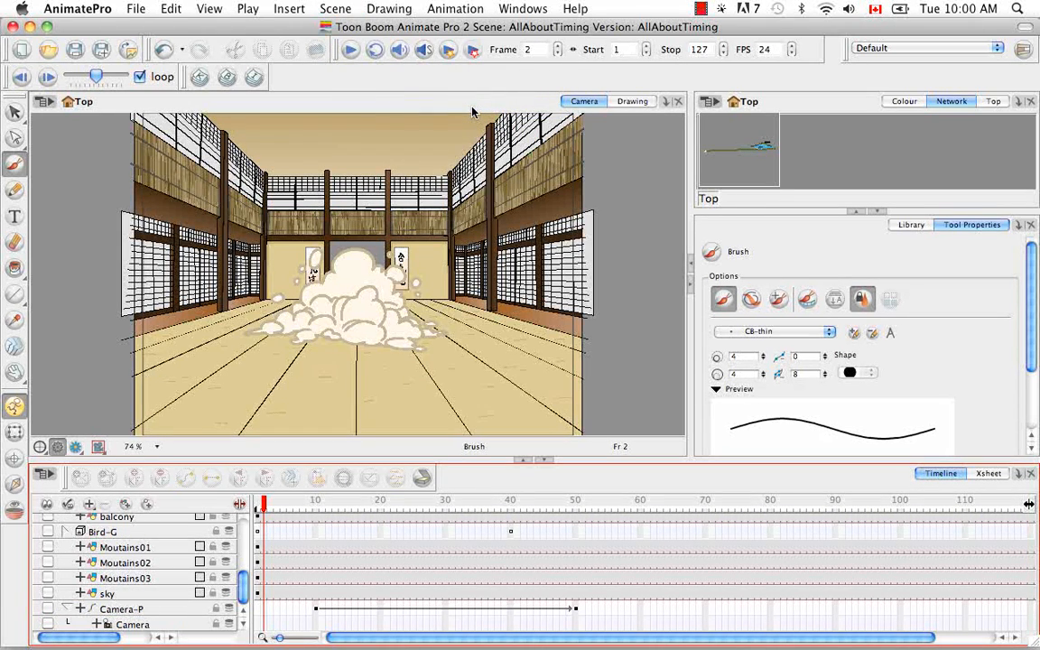
left_click(332, 9)
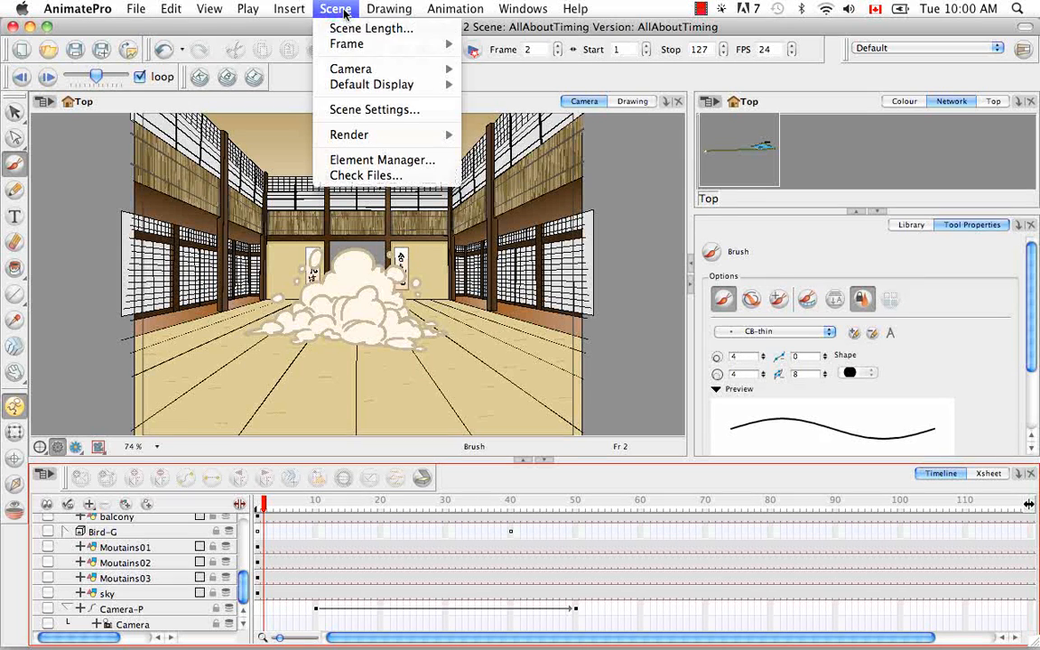
mouse_move(371, 85)
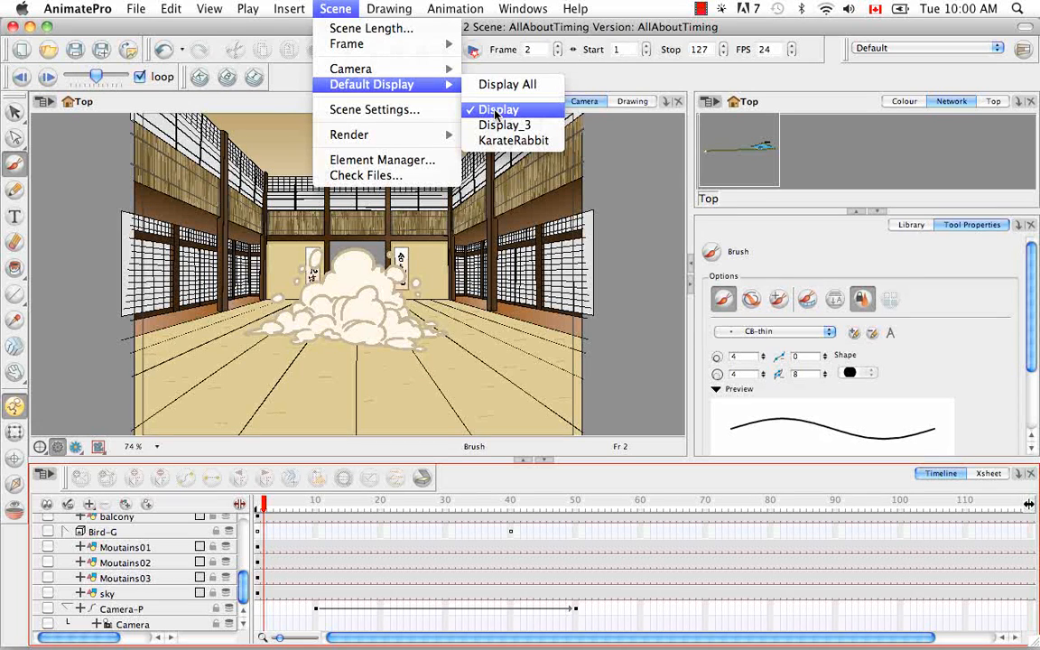
left_click(627, 83)
Step: Make Camera_1 the scene's active camera and check the camera selection
mouse_move(244, 592)
left_mouse_down()
mouse_move(245, 578)
mouse_move(245, 603)
left_mouse_up()
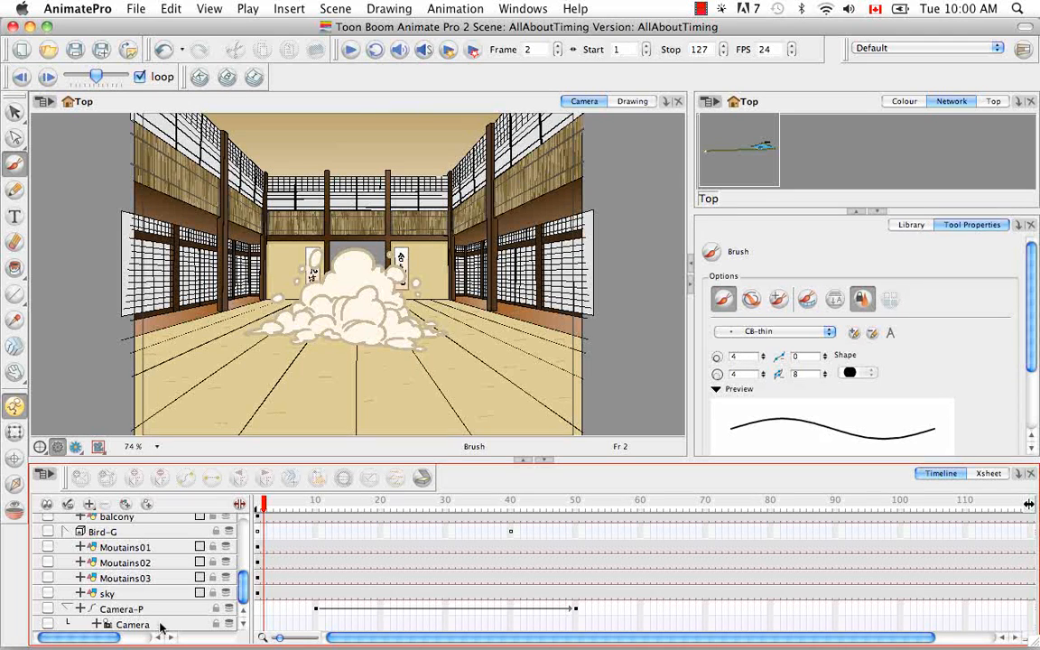
left_click(332, 9)
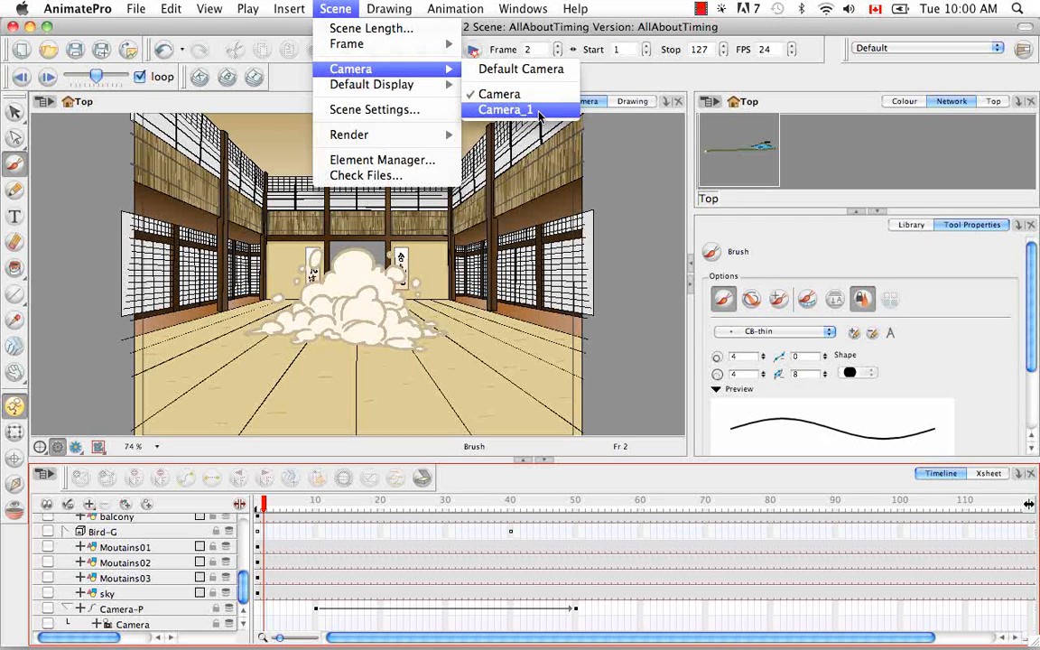
left_click(506, 110)
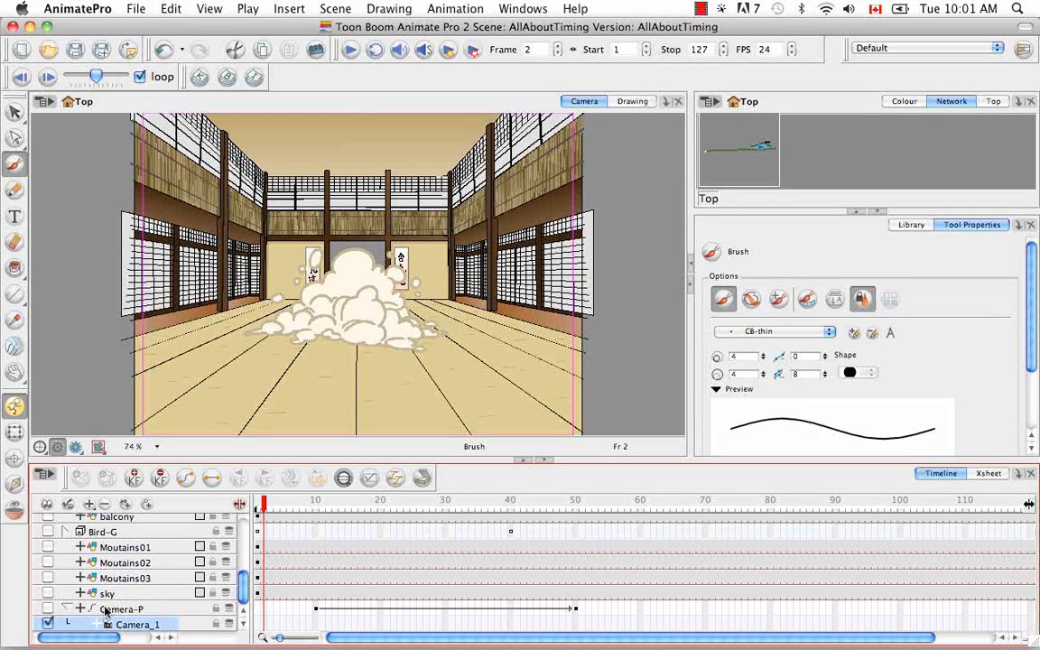
left_click(337, 8)
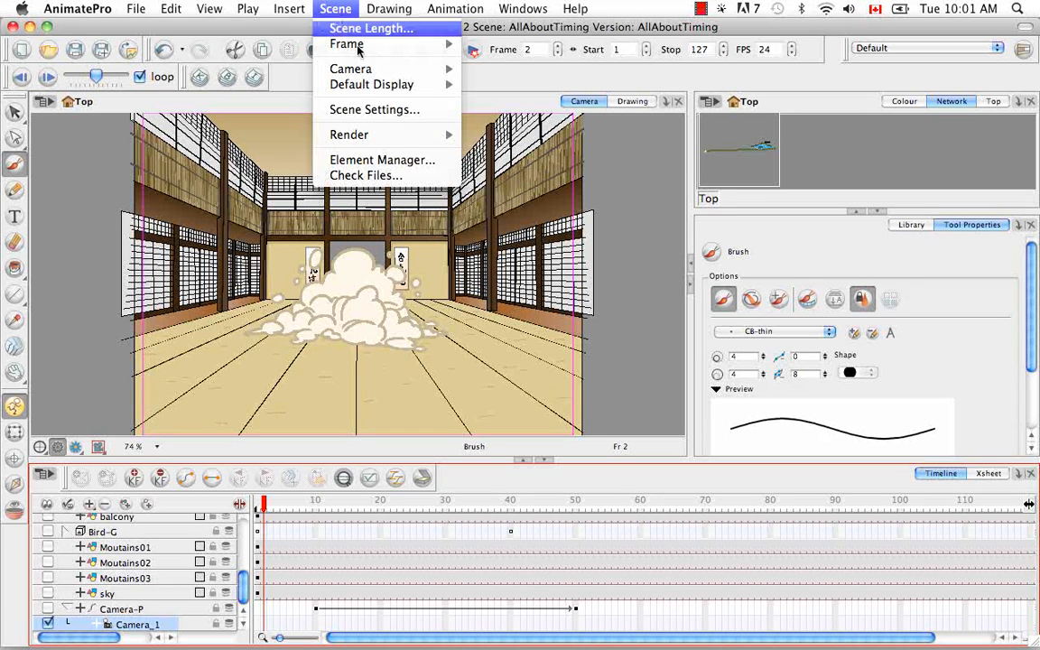
mouse_move(371, 69)
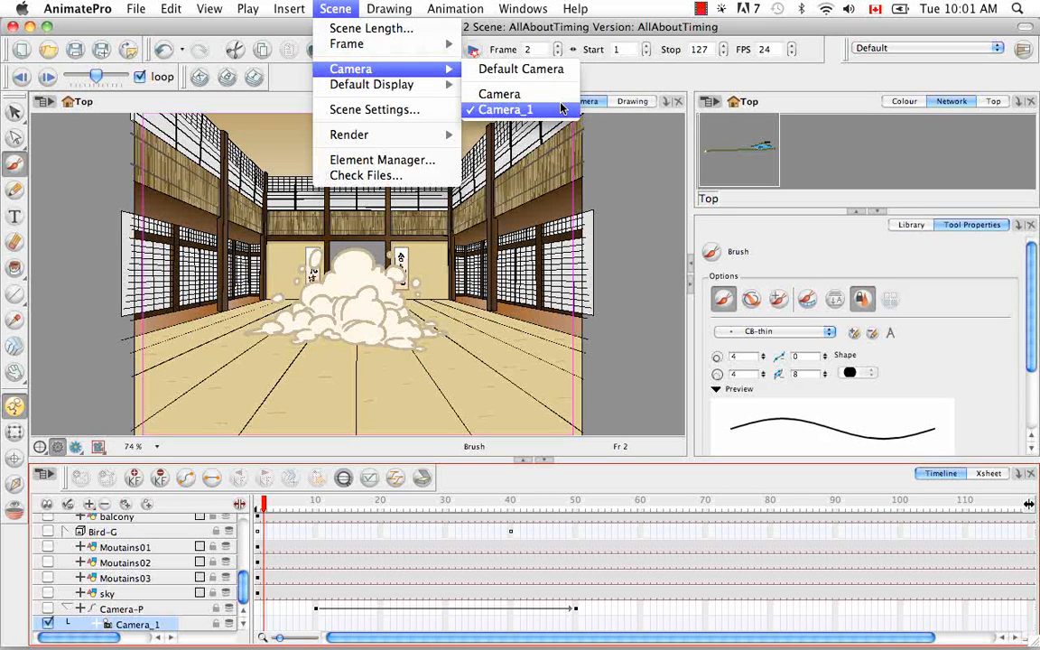
left_click(711, 82)
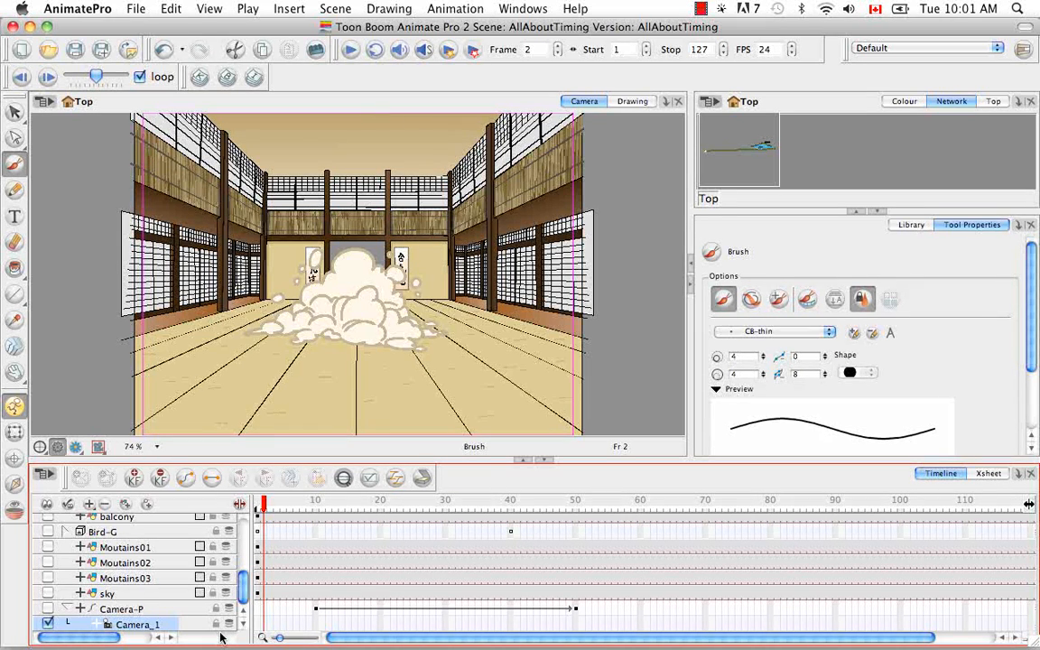
left_click(90, 506)
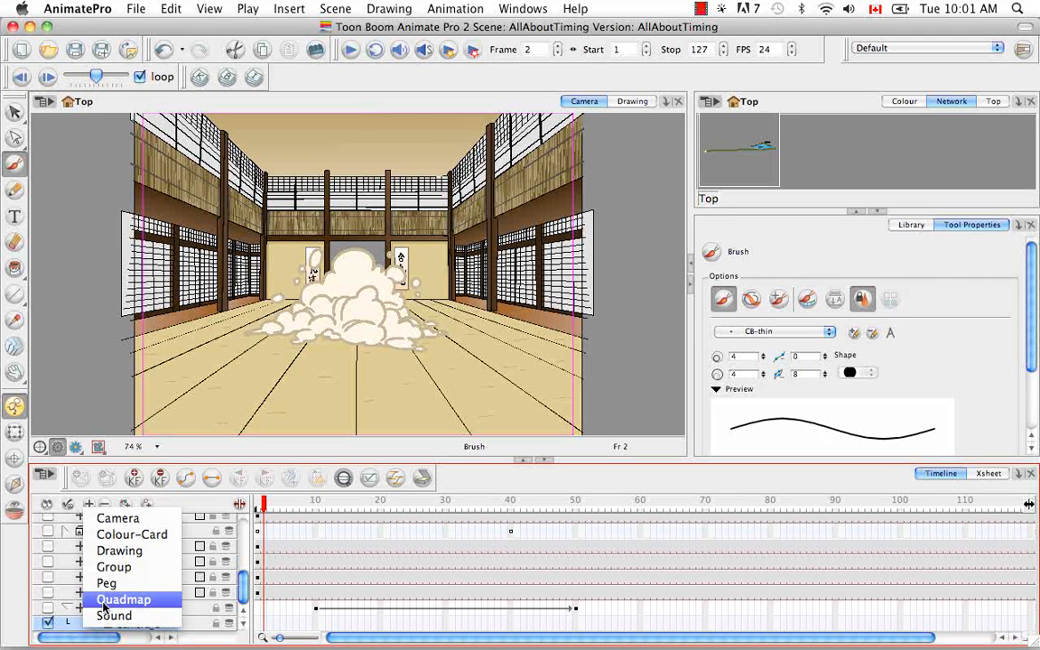
left_click(488, 490)
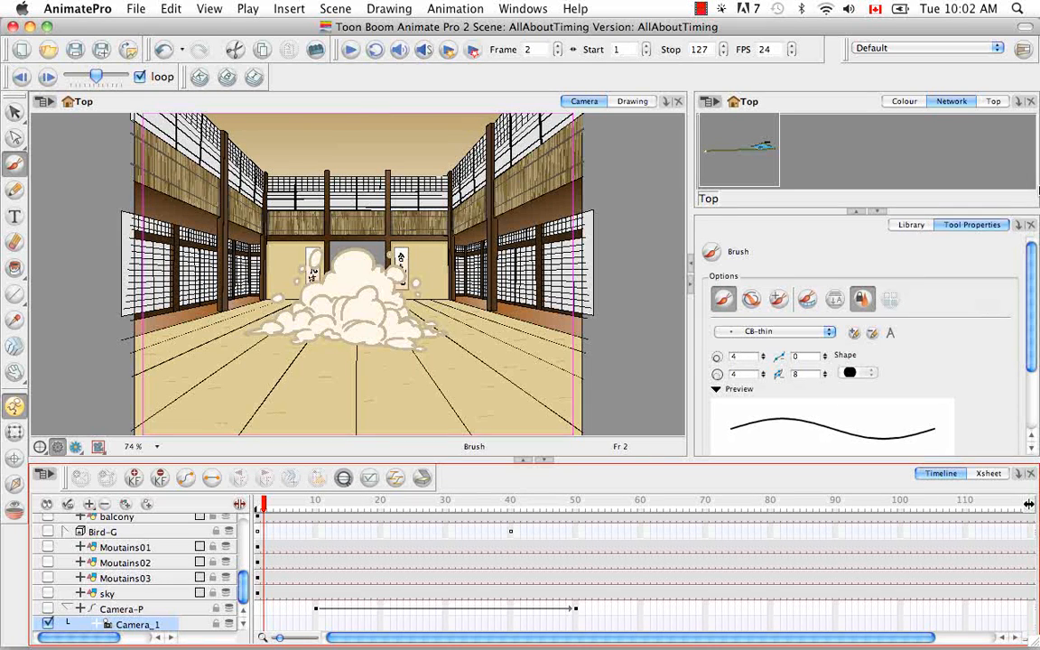
Step: Add the Module Library view alongside Library and Tool Properties, and browse its Filter modules to the end
left_click(1021, 226)
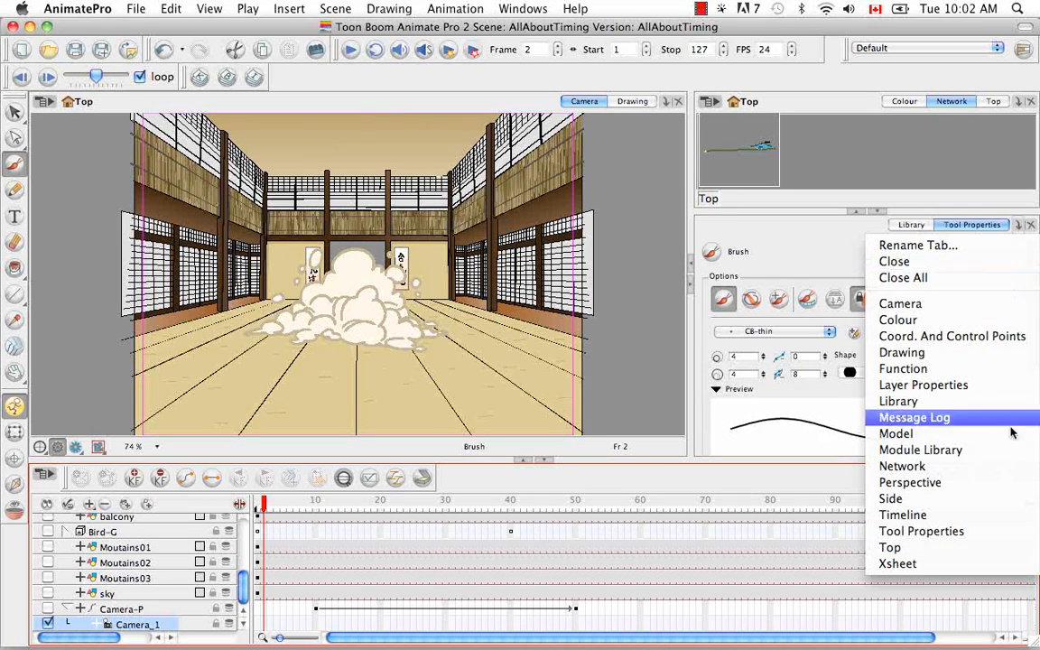
left_click(1012, 451)
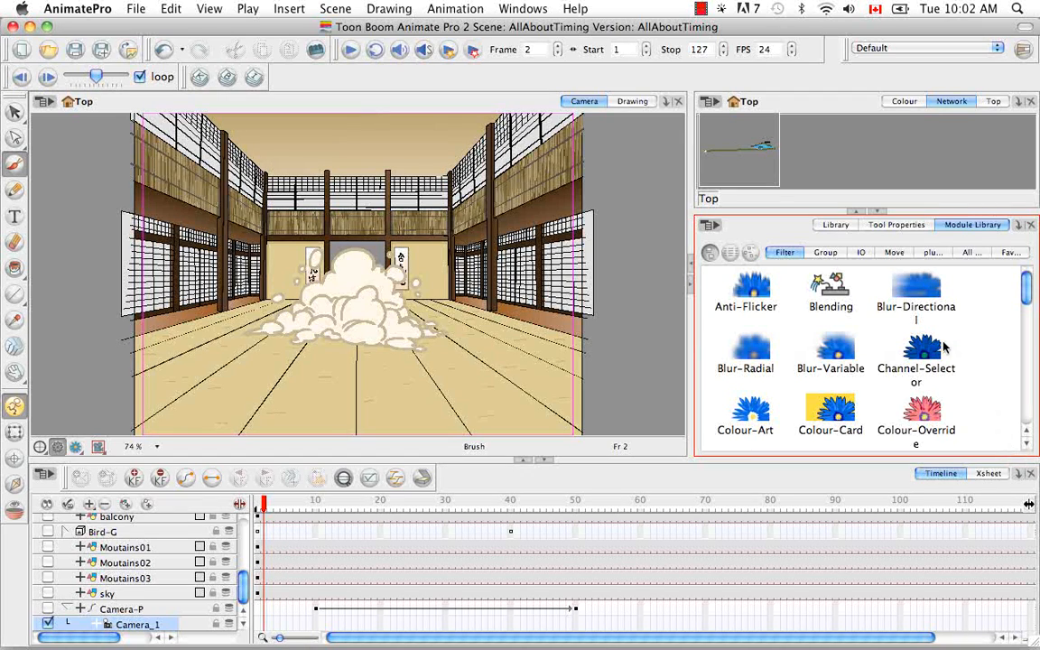
left_click_drag(1027, 292, 1029, 418)
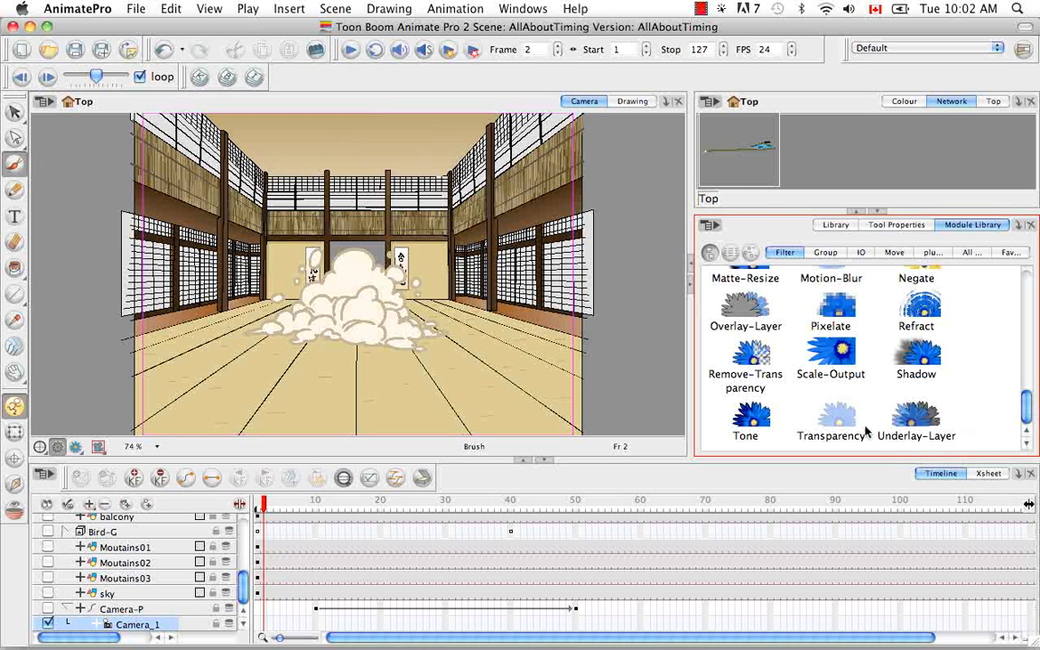
Step: Add a Transparency module from the Module Library to empty space in the Network and enlarge the network view
left_click(831, 434)
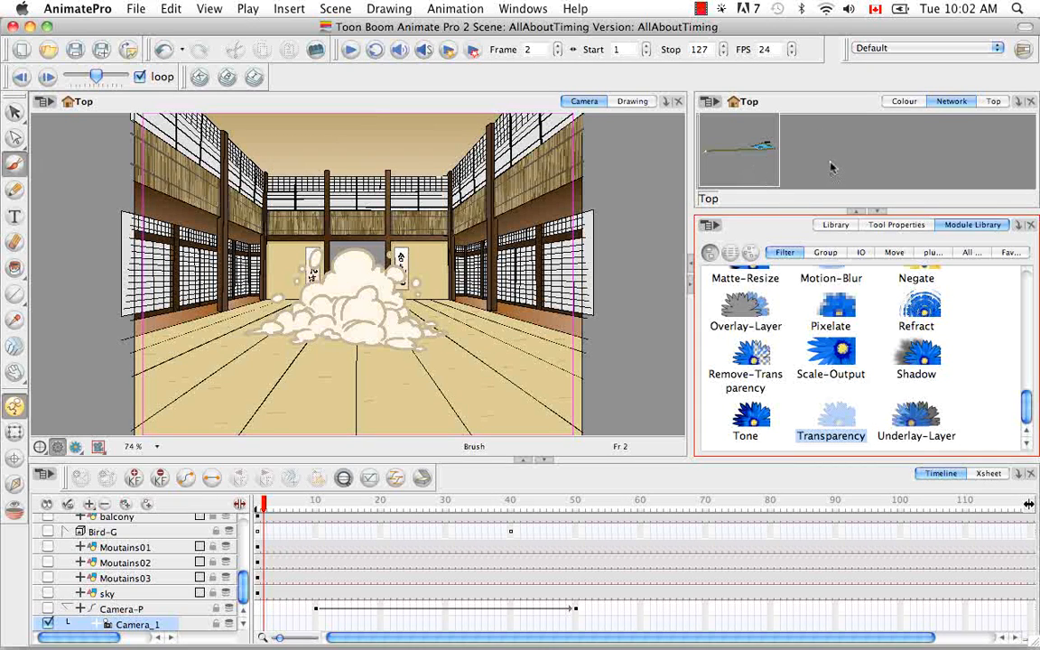
left_click_drag(832, 165, 833, 167)
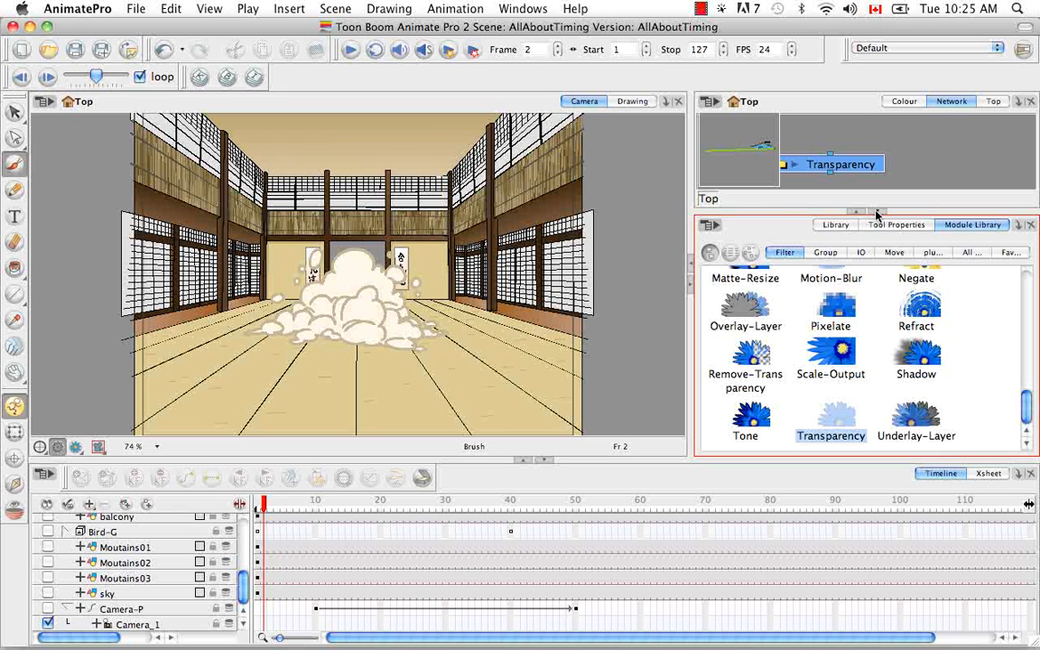
left_click(877, 213)
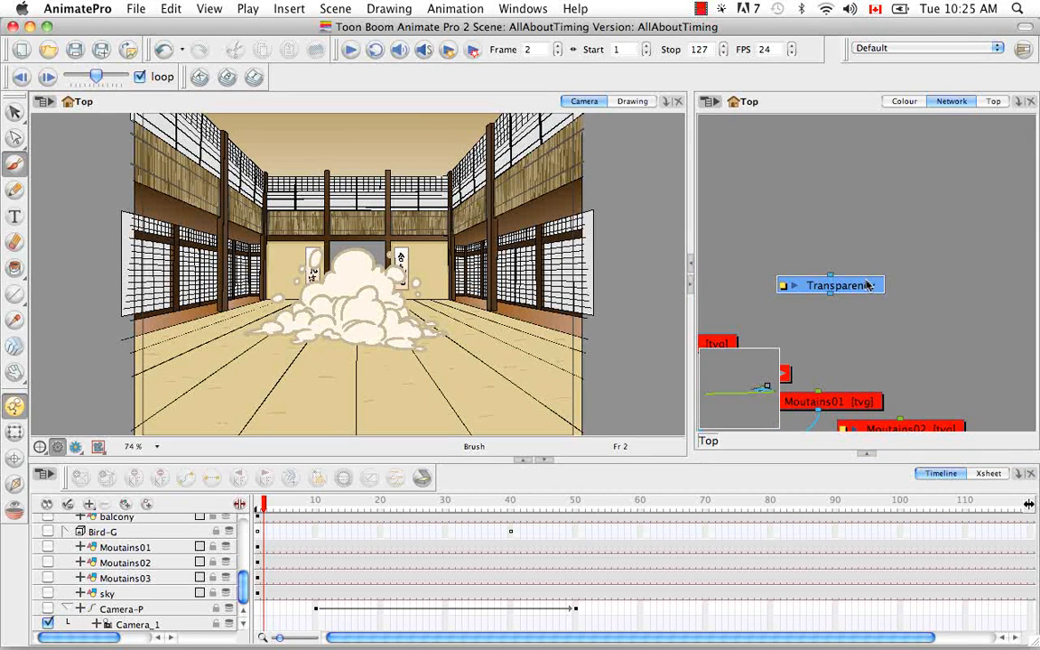
left_click(887, 307)
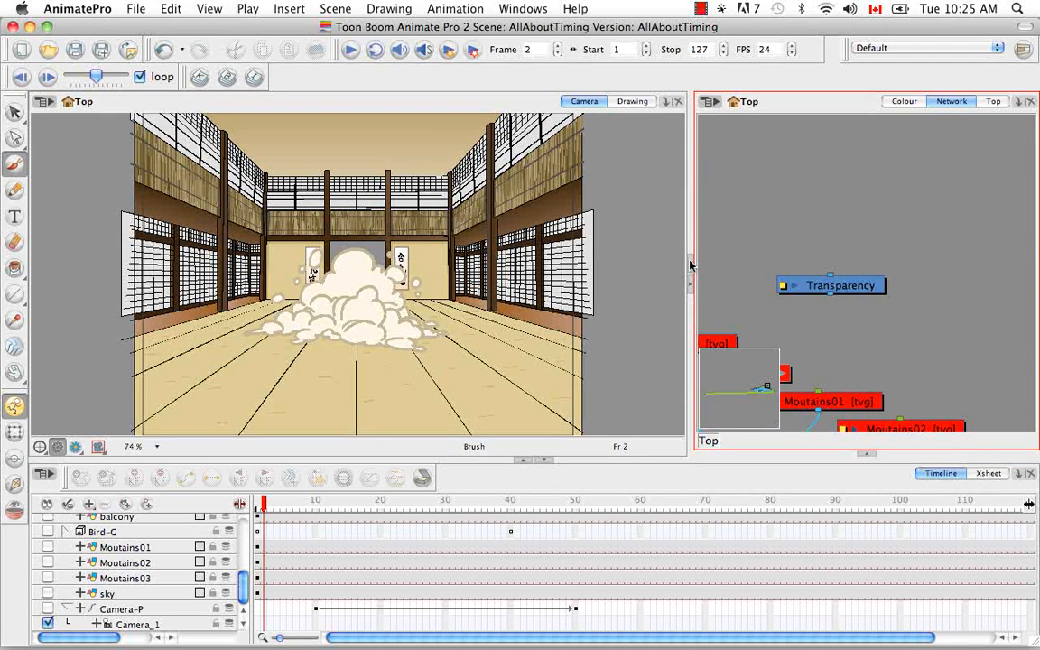
Step: Insert the Transparency module into the connection between the fighting_cloud drawing and the Composite
left_click(690, 263)
key("space")
left_click_drag(690, 264, 922, 115)
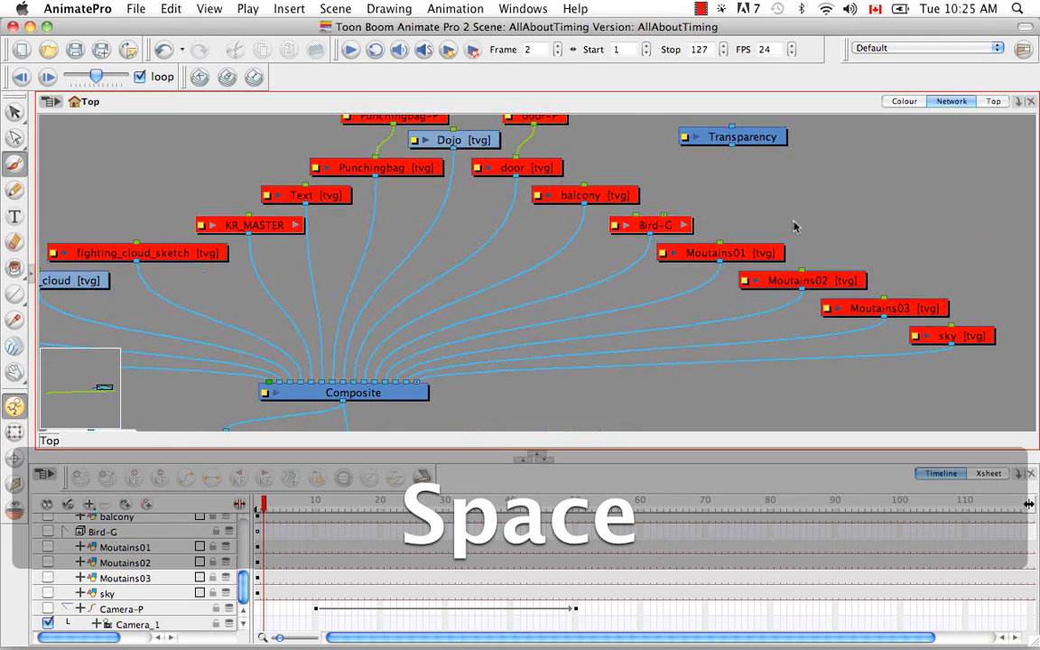
left_click_drag(788, 231, 979, 250)
left_click_drag(939, 160, 313, 348)
key("alt")
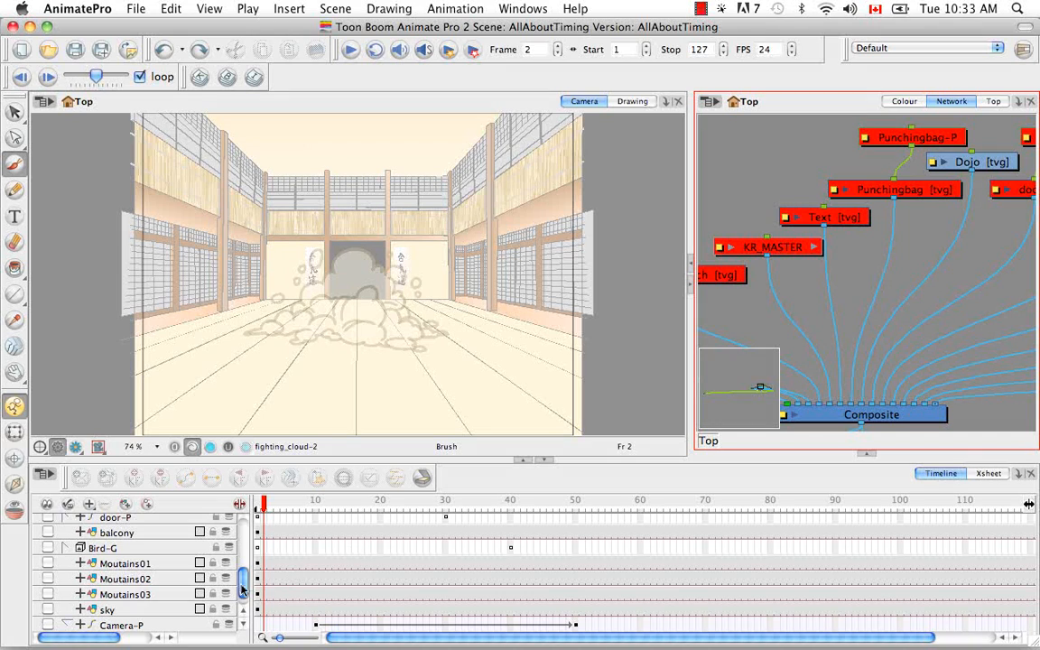
Step: Reveal the parameters of fighting_cloud's Transparency effect and add a keyframe to its Transparency value at frame 1
left_click_drag(241, 590, 242, 543)
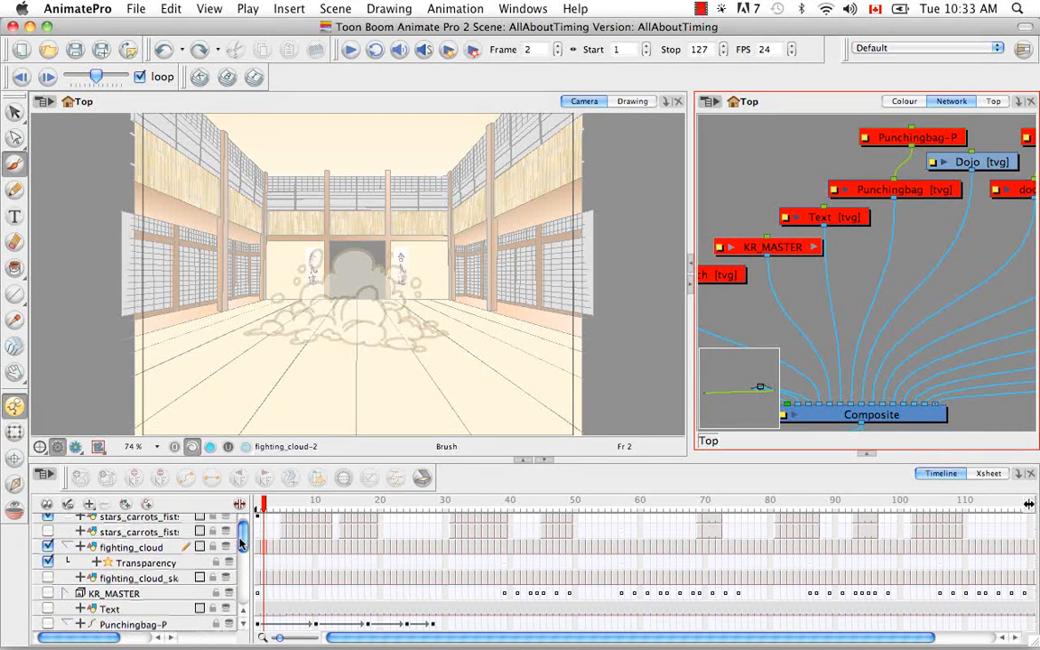
left_click(145, 563)
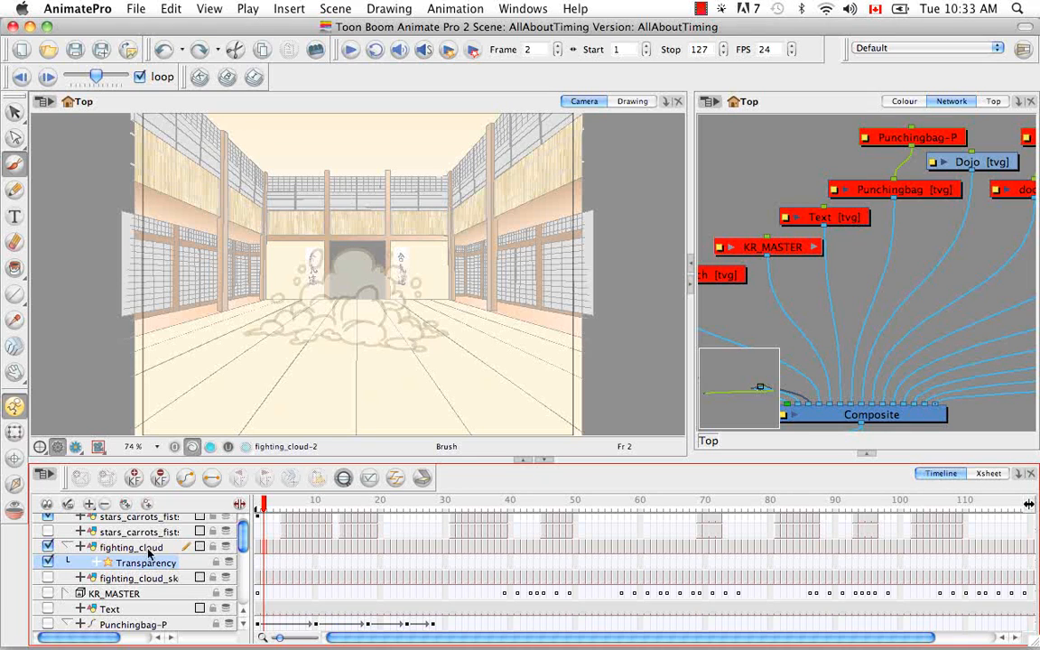
left_click(239, 506)
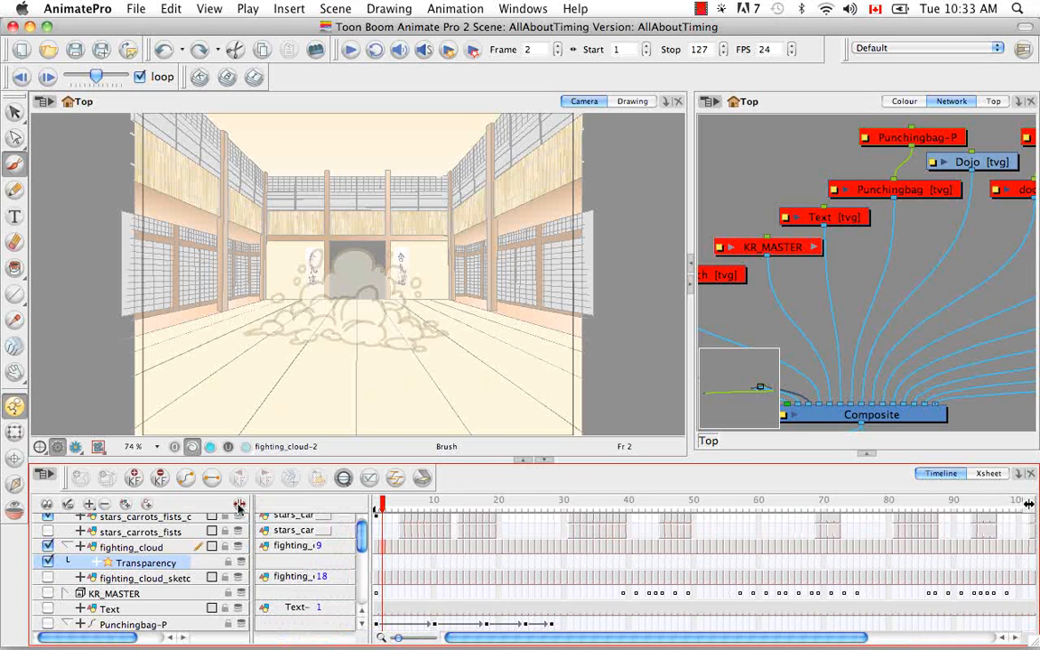
left_click(99, 563)
left_click(376, 505)
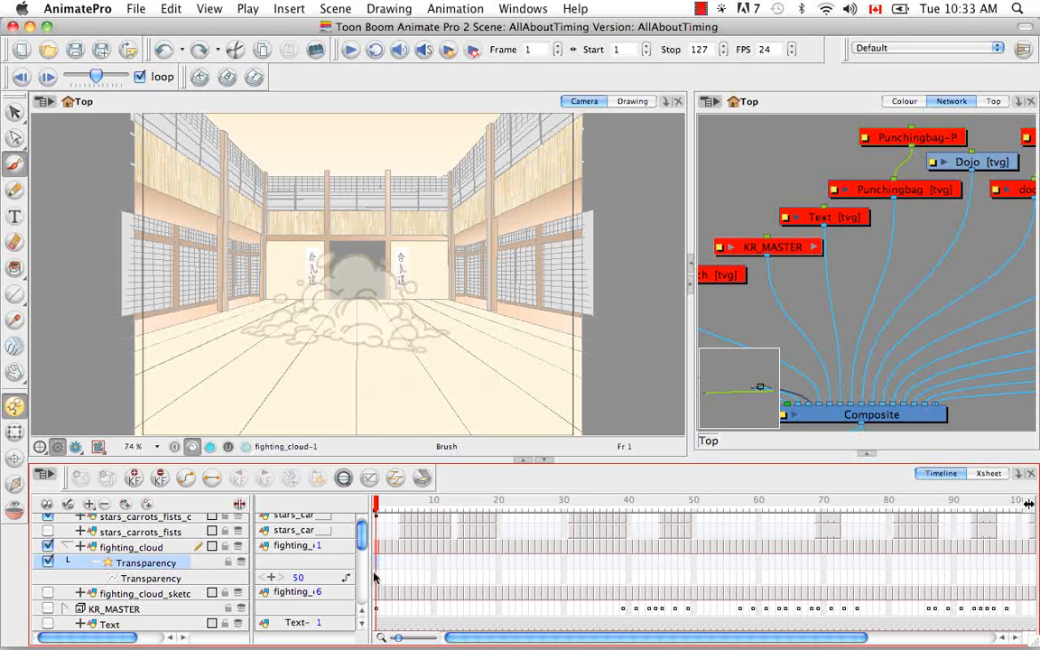
left_click(149, 578)
left_click(135, 479)
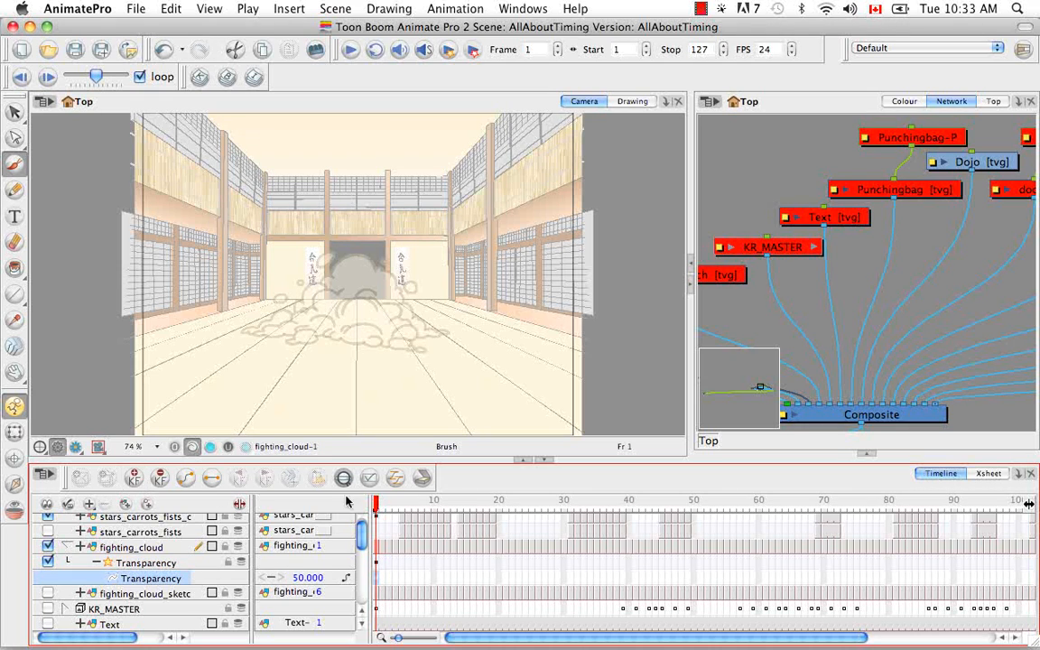
Step: Add a Transparency keyframe at frame 30 and set its value to 100
left_click(441, 502)
left_click_drag(460, 513, 562, 516)
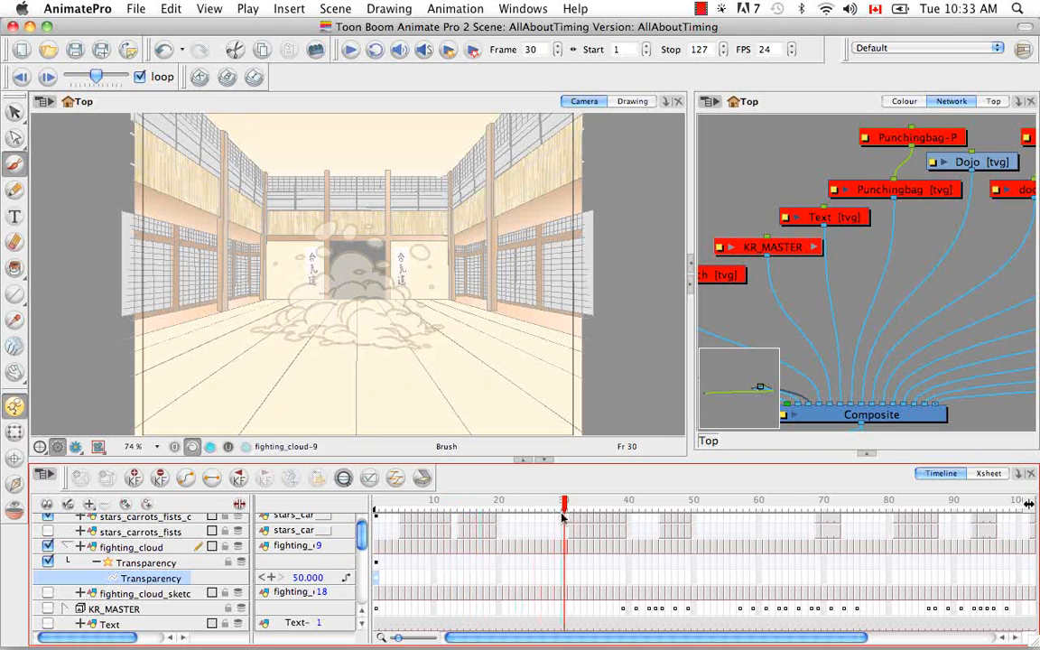
left_click(565, 564)
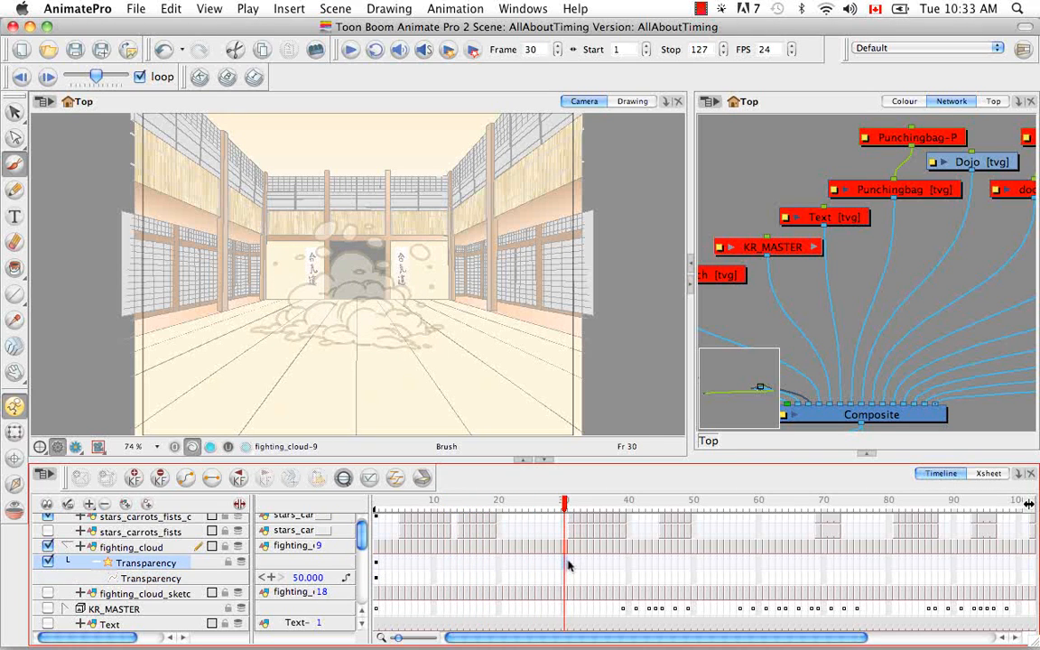
left_click(135, 479)
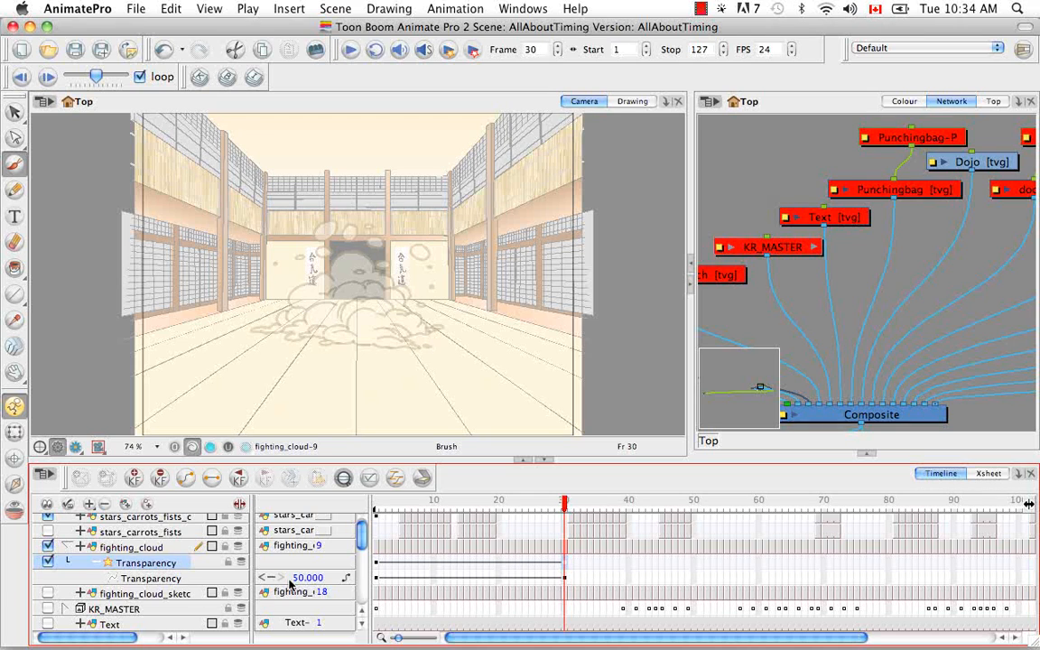
left_click_drag(305, 579, 412, 580)
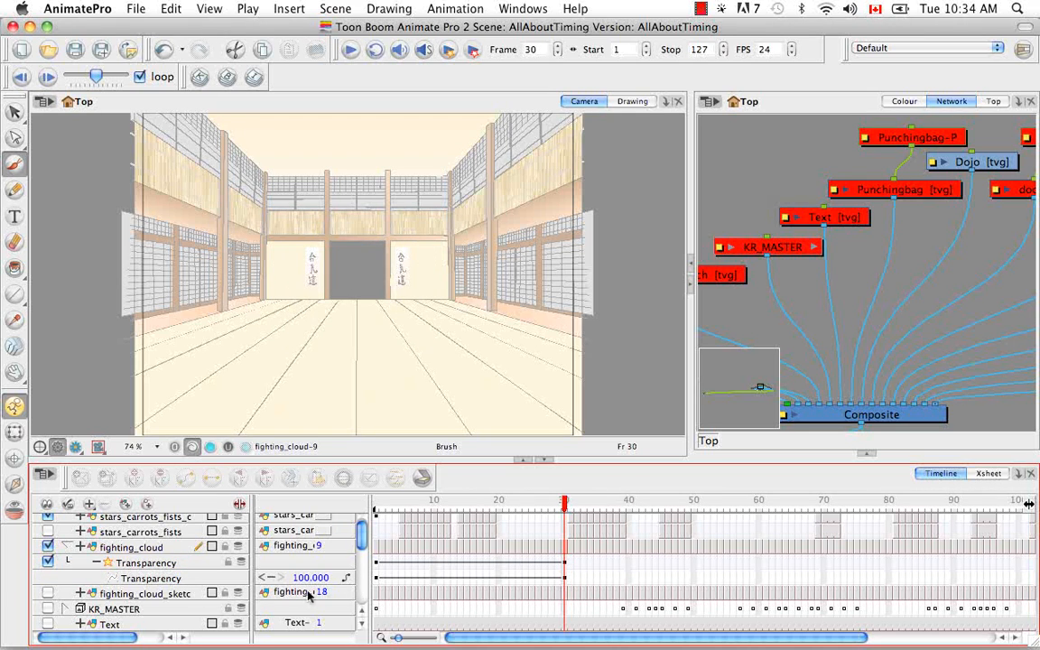
mouse_move(565, 507)
left_mouse_down()
mouse_move(374, 519)
mouse_move(564, 518)
left_mouse_up()
left_click(132, 564)
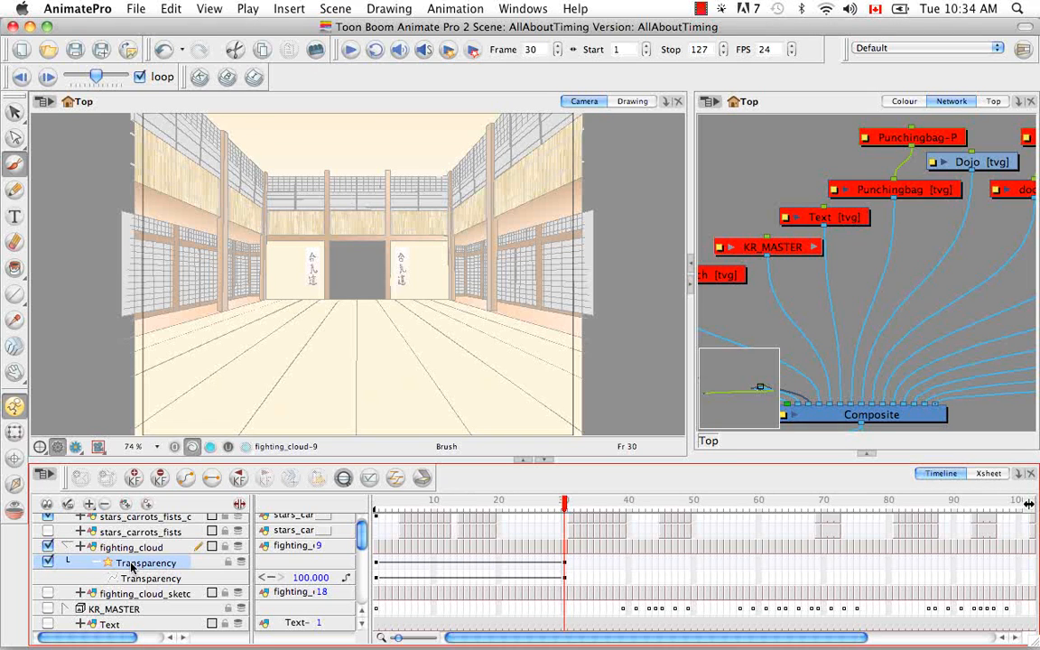
Step: Examine the Transparency function column in the Xsheet from frame 1 past frame 30, and return to the Timeline
left_click(989, 474)
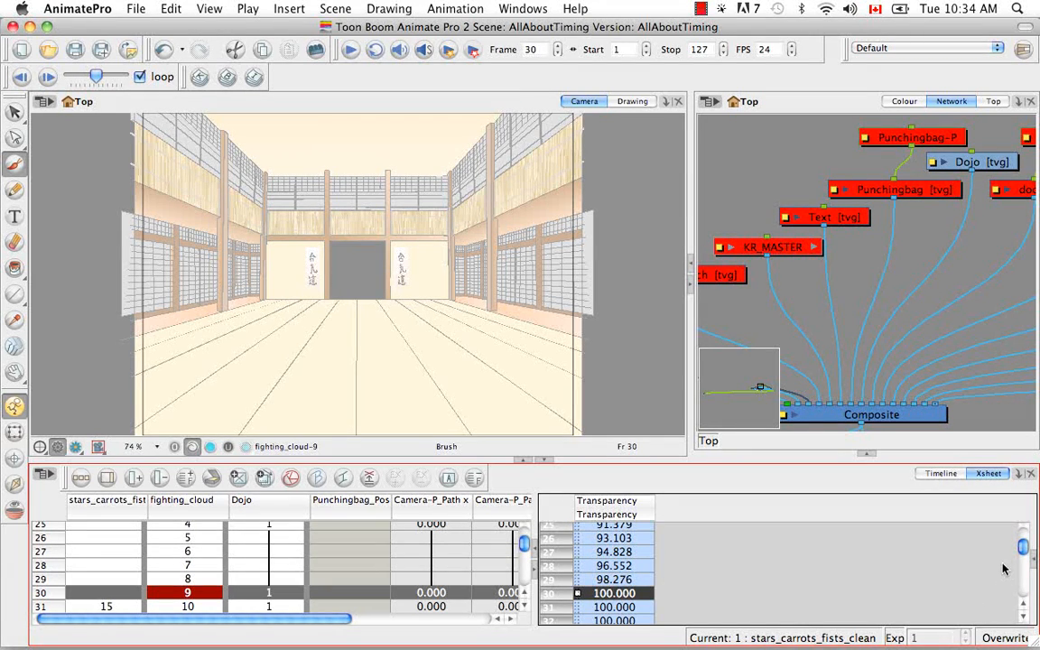
scroll(1025, 557, "down", 6)
scroll(1025, 557, "up", 15)
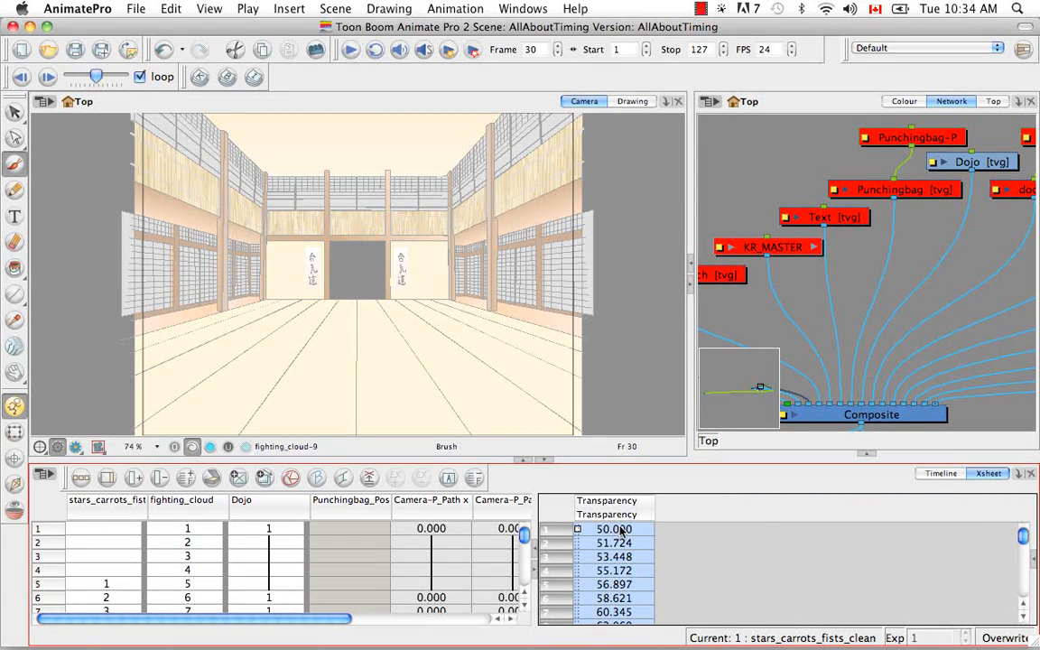
scroll(1023, 545, "down", 9)
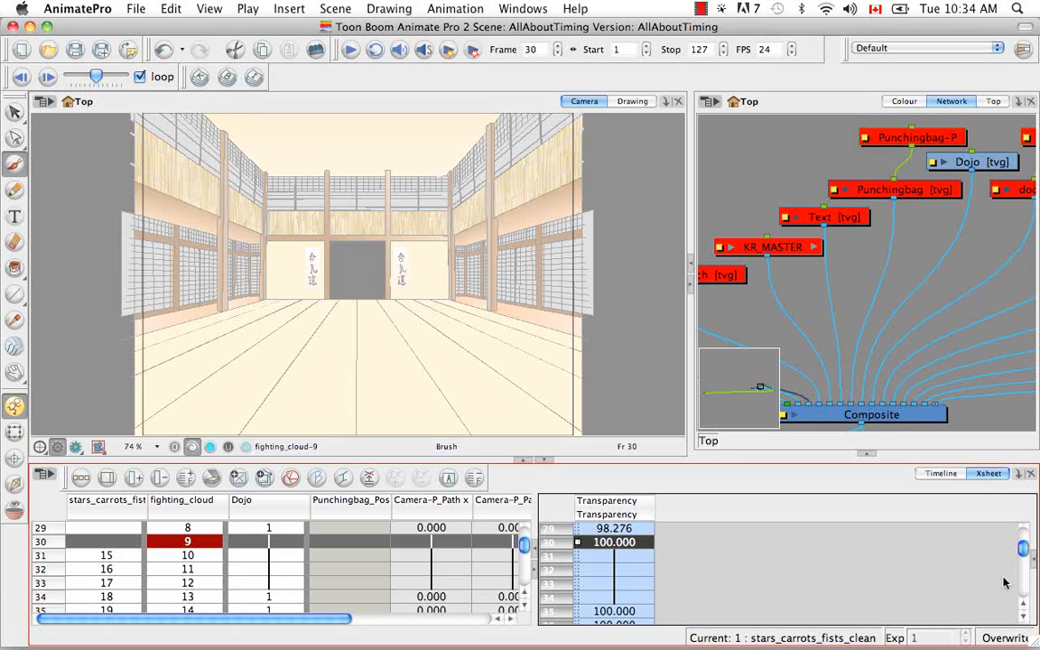
scroll(1024, 548, "up", 9)
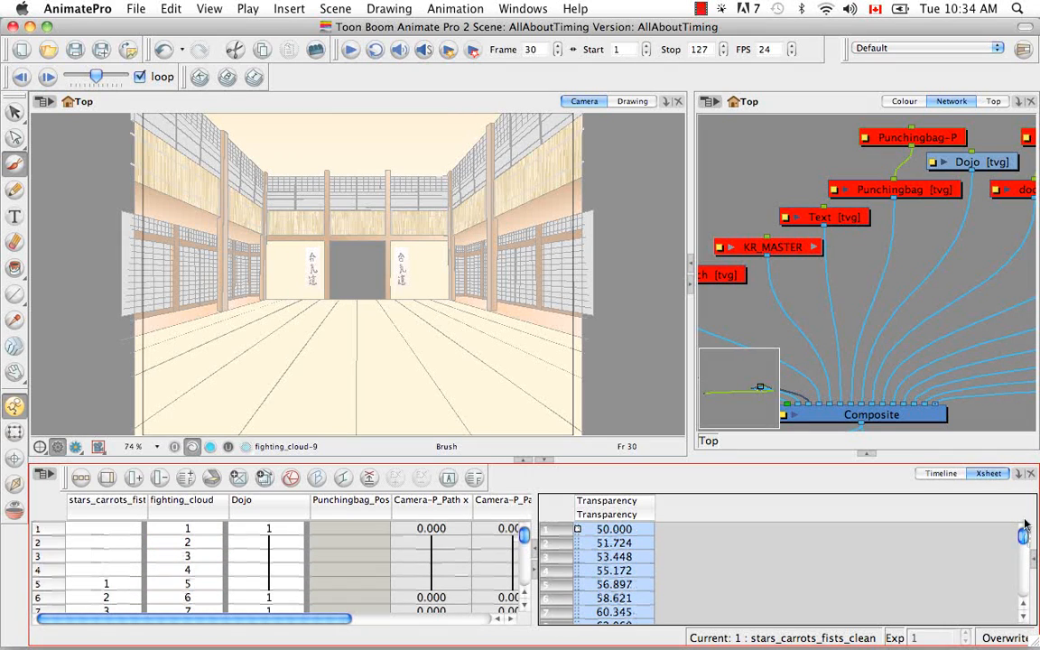
left_click(943, 475)
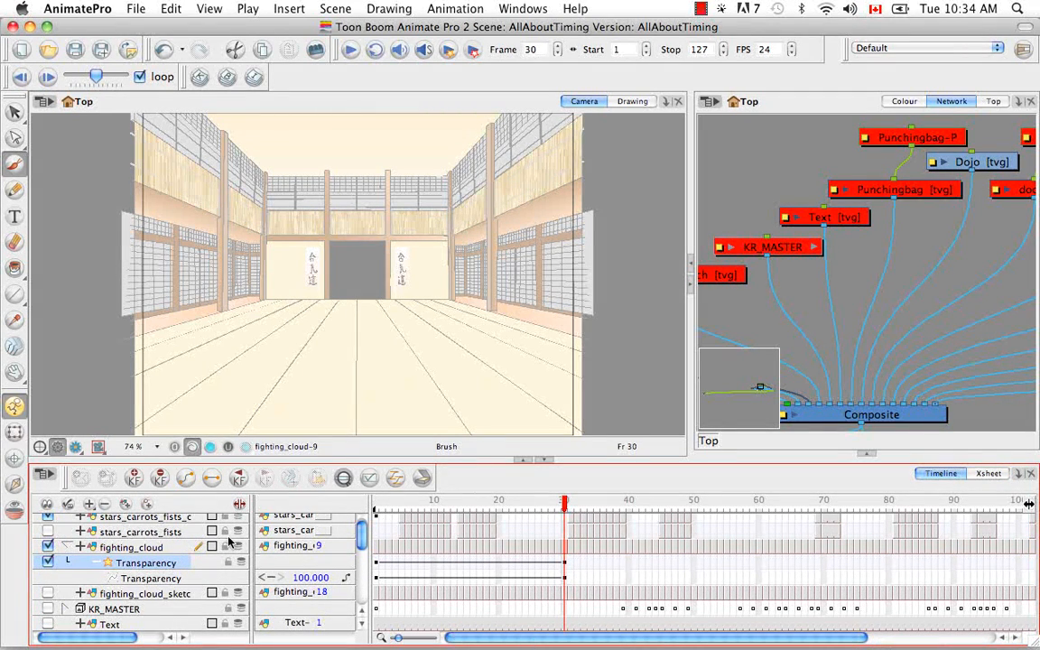
Step: Enable the Bird-G group in the timeline, turning the Moutains01 and Moutains02 layers on and back off
mouse_move(363, 539)
left_mouse_down()
mouse_move(369, 574)
mouse_move(361, 555)
left_mouse_up()
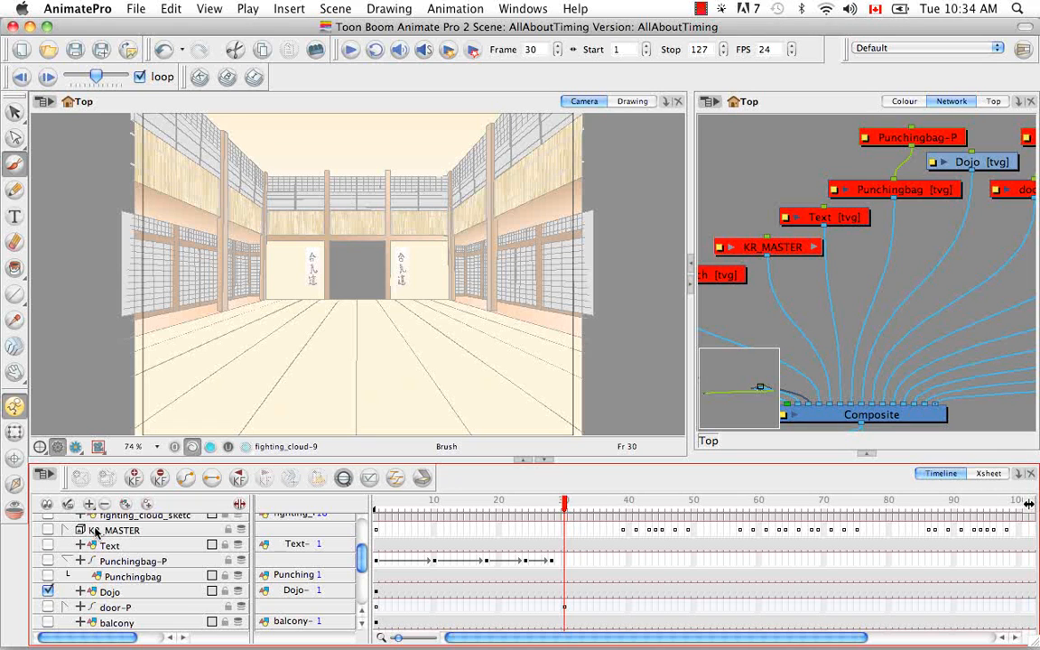
scroll(126, 610, "down", 4)
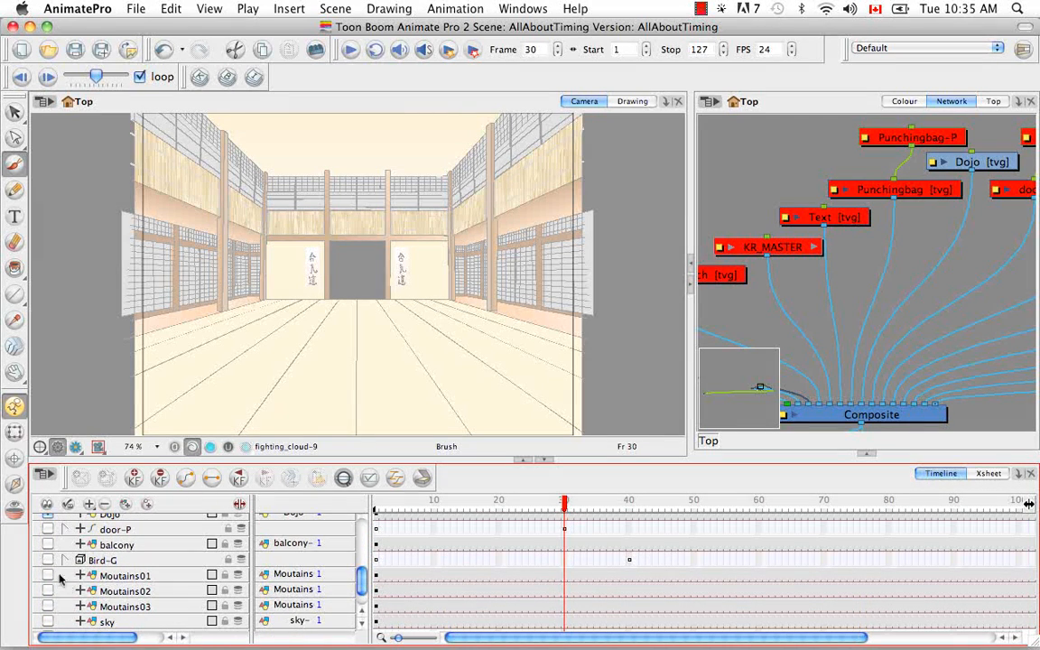
left_click(48, 560)
left_click(48, 575)
left_click(48, 591)
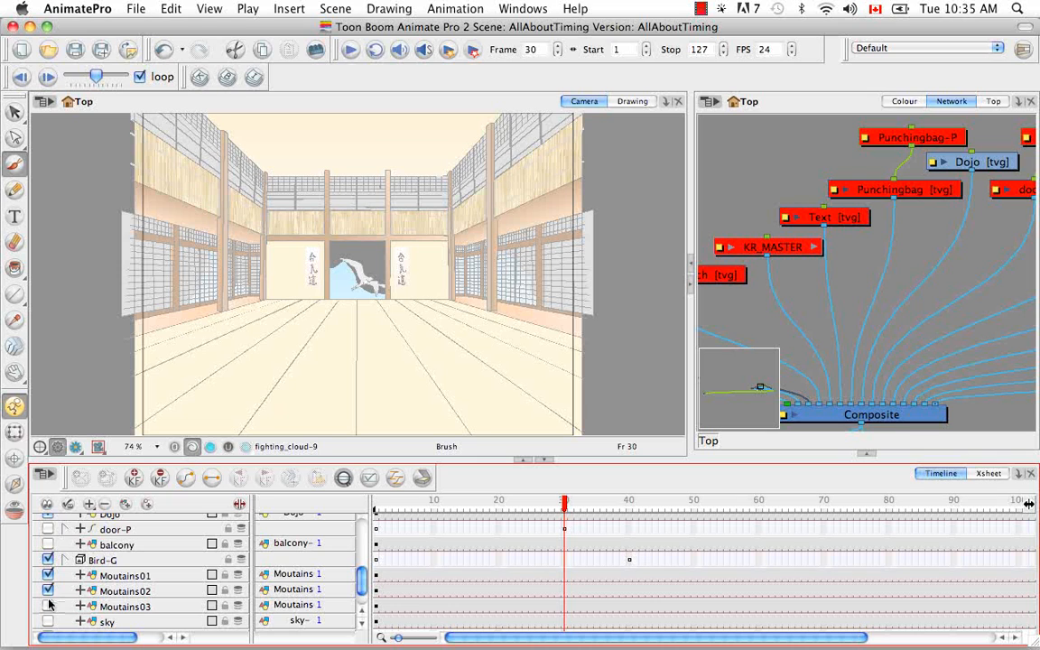
left_click(47, 591)
left_click(48, 576)
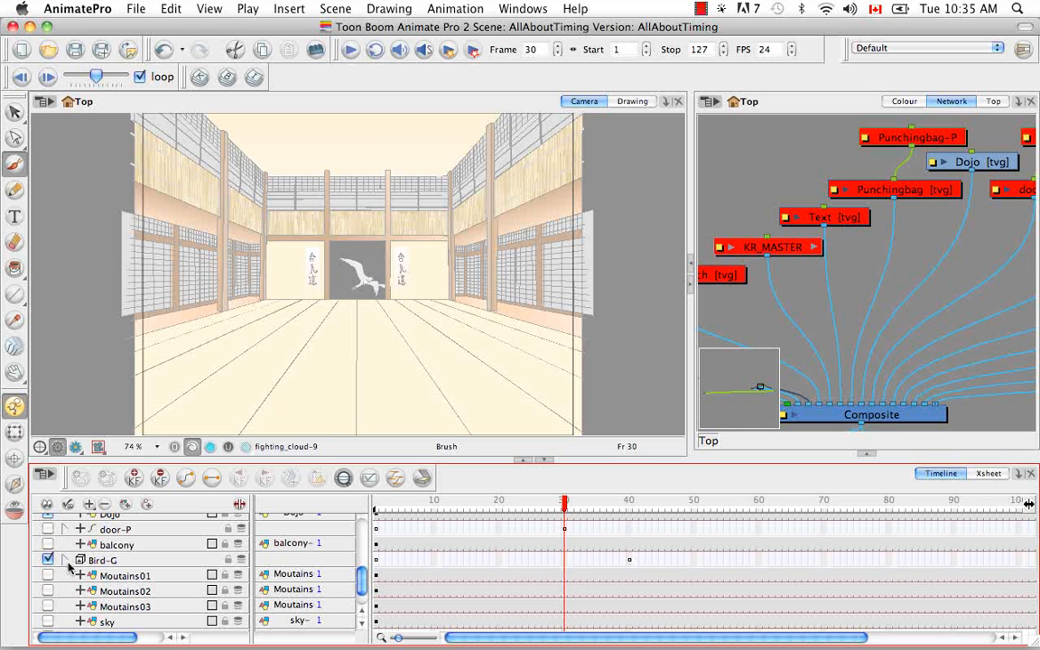
Step: Expand the Bird-G group and its Birdy-P peg to view the bird layers, and collapse them again
left_click(65, 560)
left_click(81, 575)
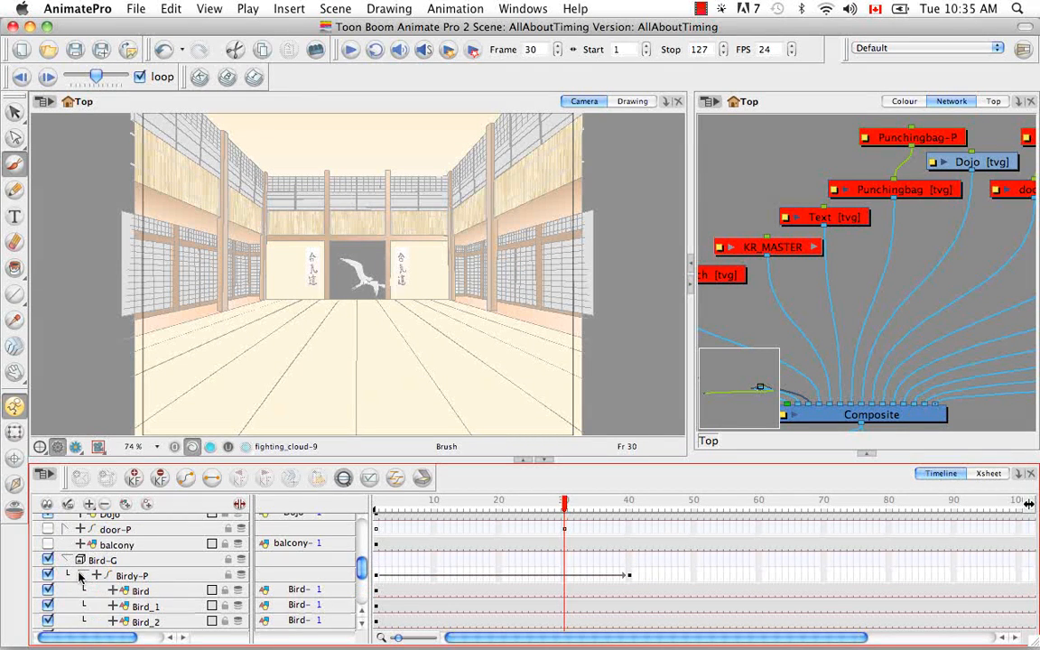
left_click(81, 575)
left_click(65, 560)
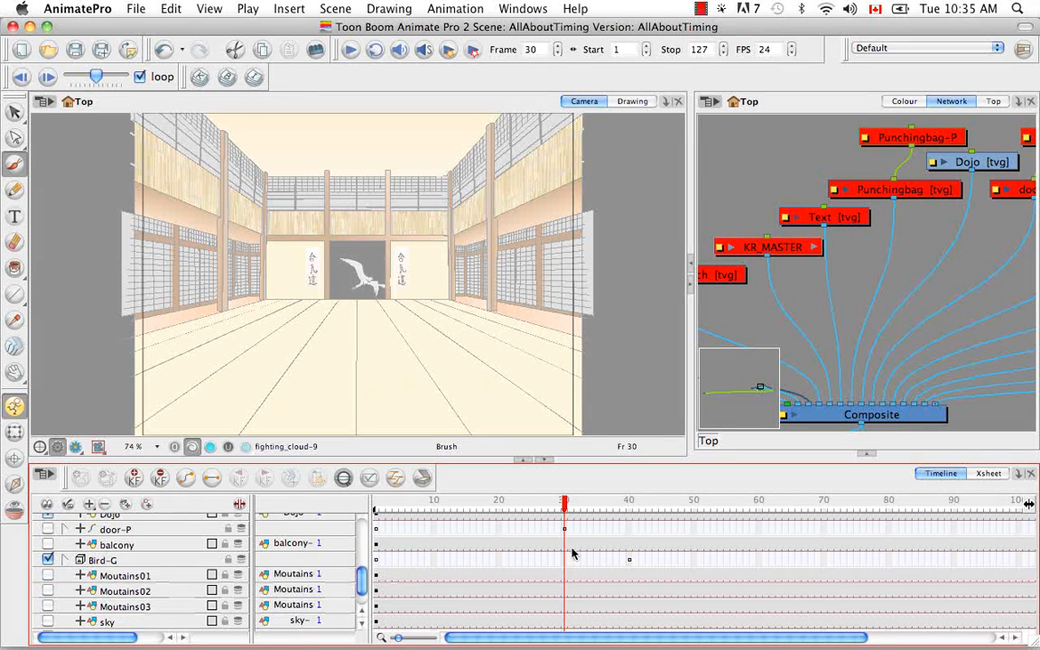
Step: Compare the Bird, Bird_1 and following bird drawing columns in the Xsheet, and return to the Timeline
left_click(989, 474)
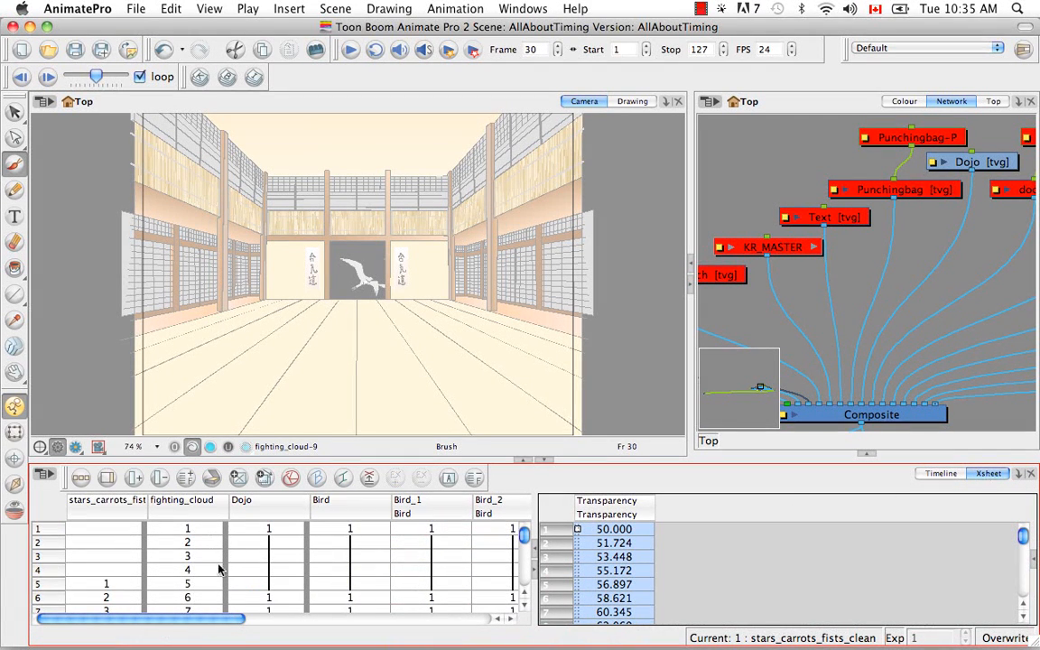
left_click_drag(204, 621, 165, 630)
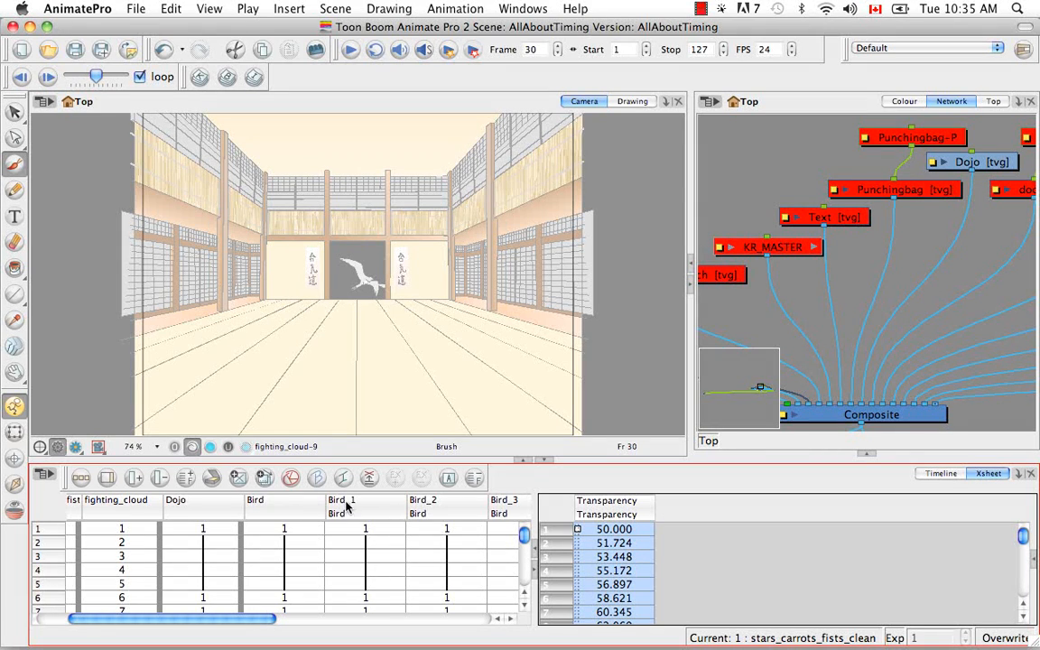
left_click_drag(195, 621, 162, 622)
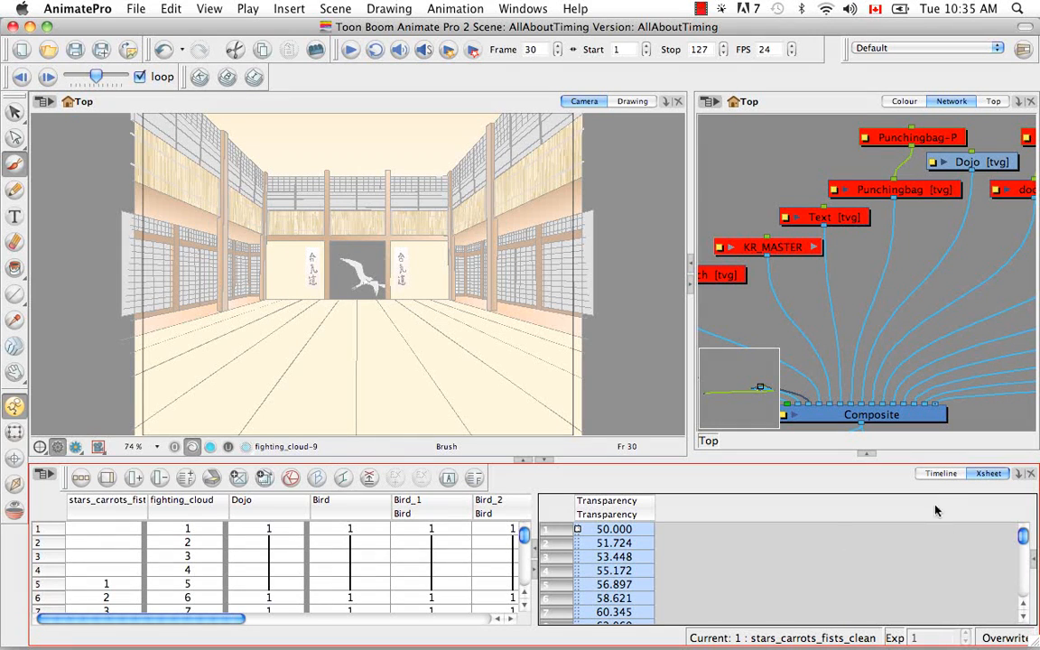
left_click(940, 474)
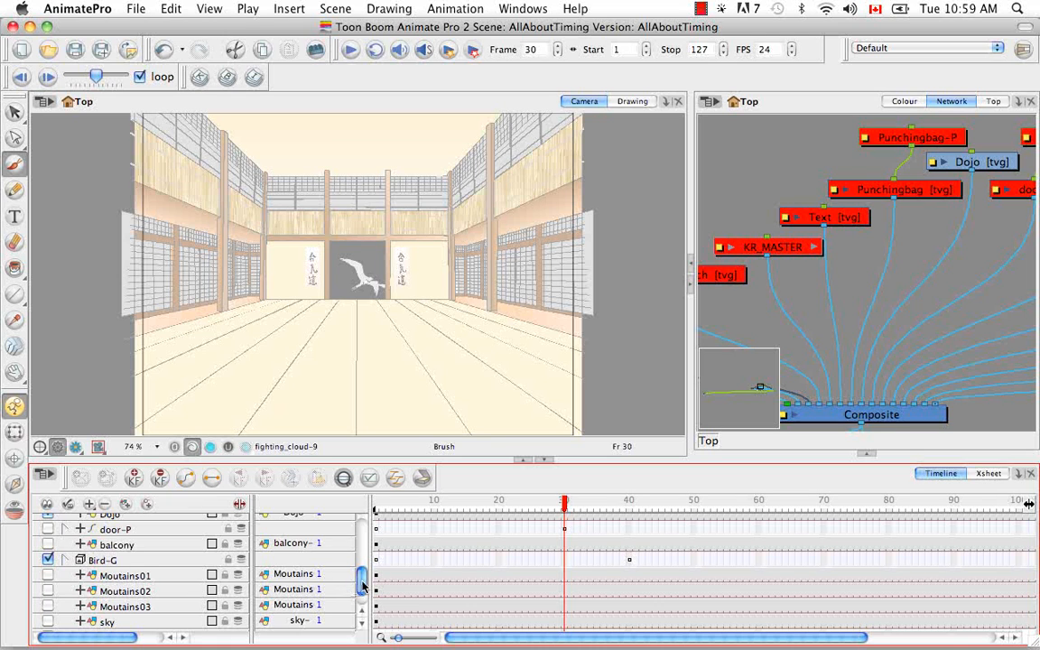
Step: Review the layer types that can be added to the timeline without adding one, and look over the existing layers
scroll(359, 571, "up", 5)
scroll(360, 566, "up", 5)
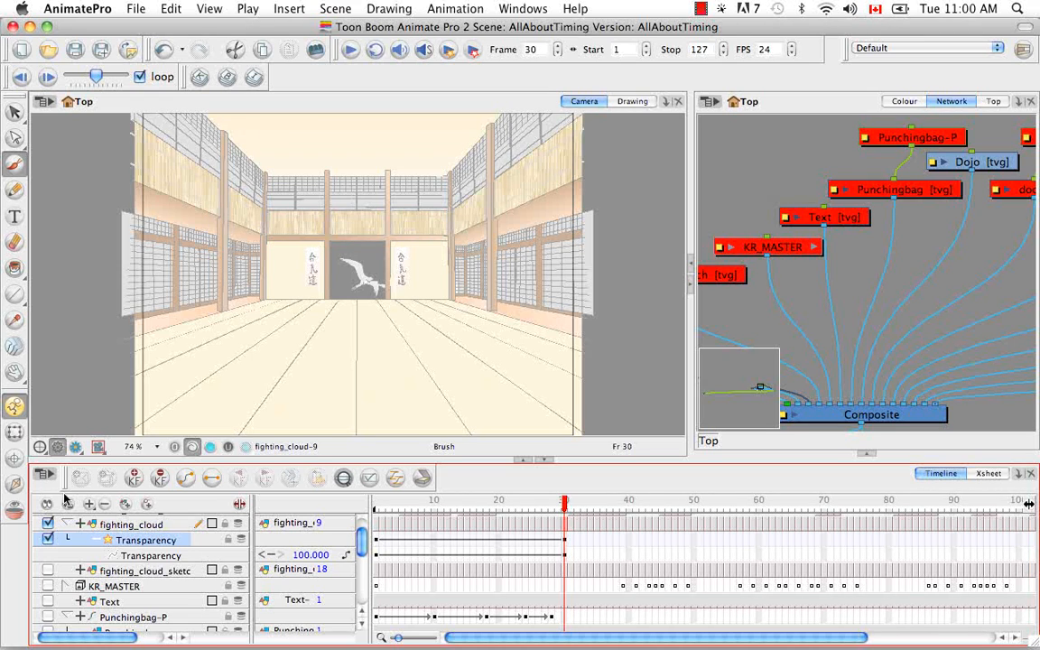
left_click(88, 504)
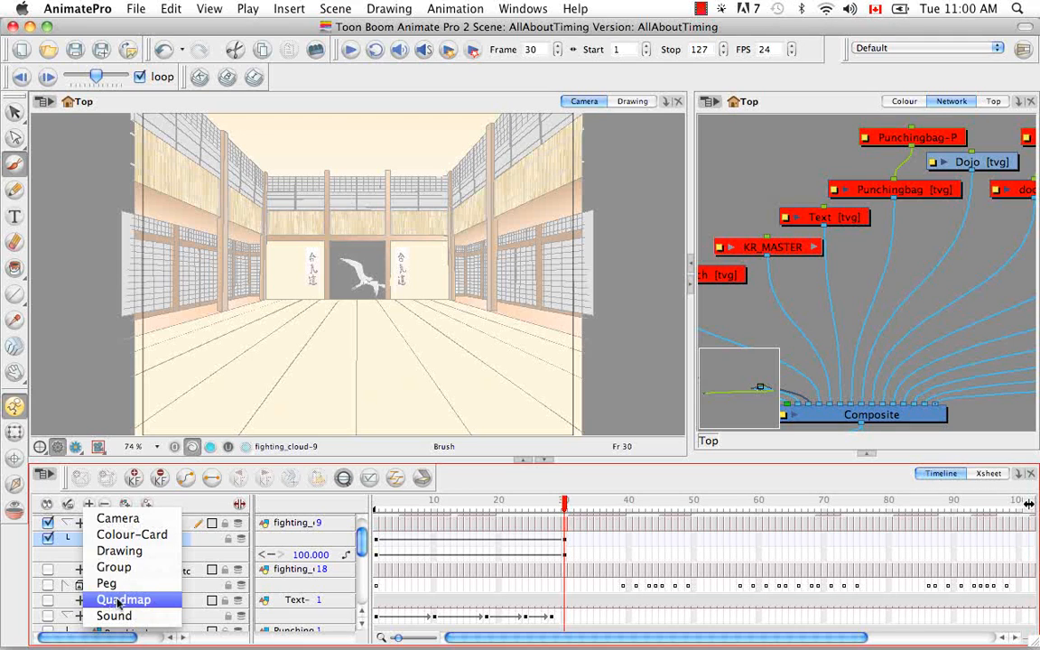
left_click(217, 508)
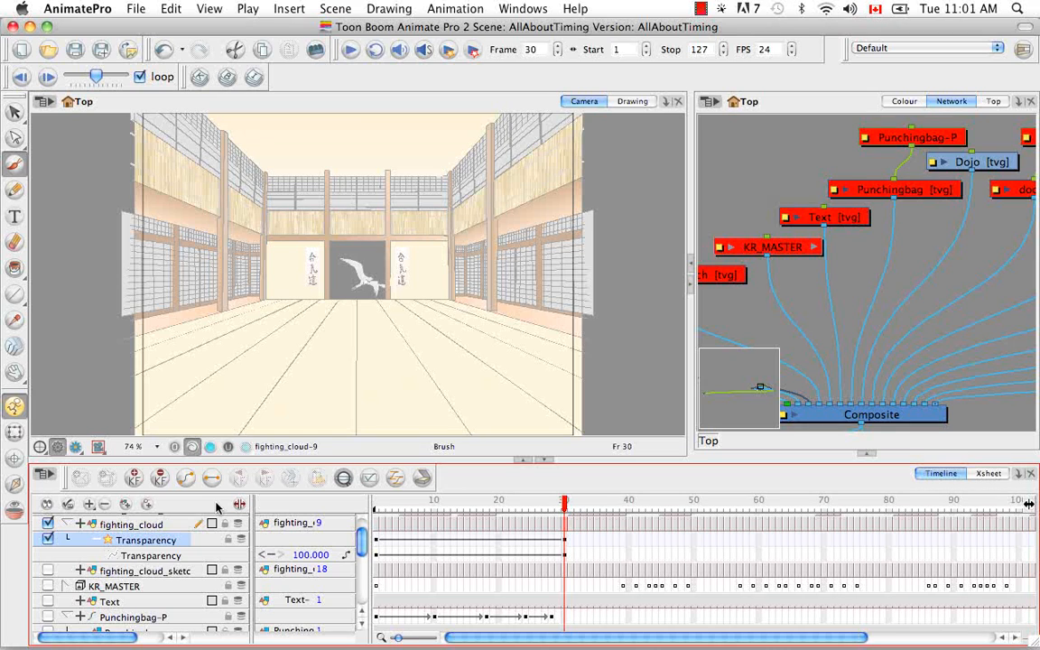
left_click_drag(361, 543, 369, 571)
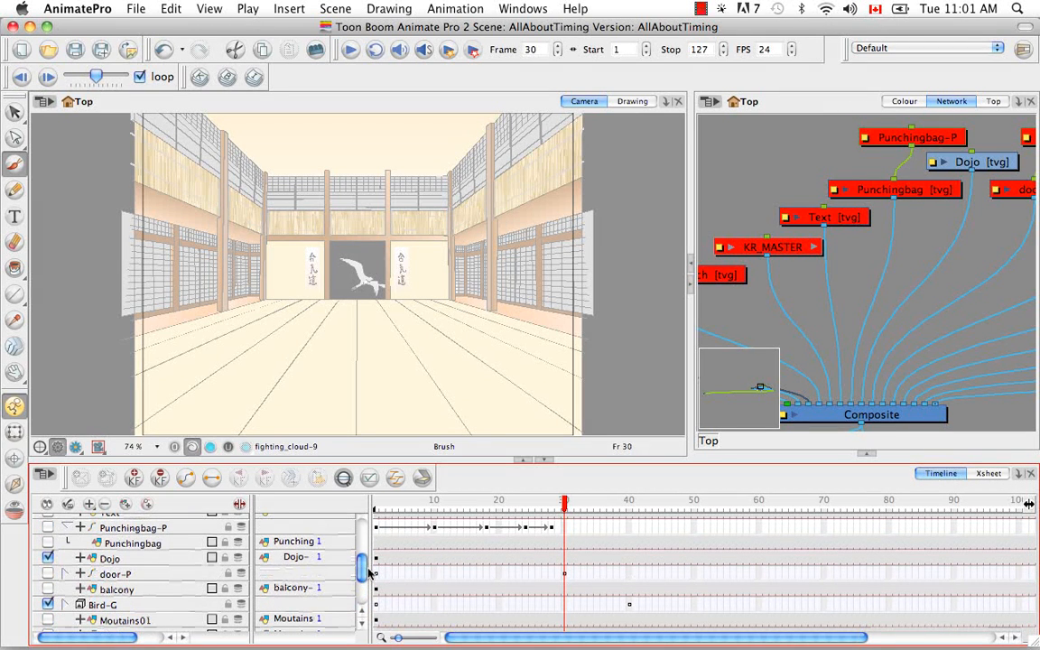
Step: Examine the Punchingbag-P peg's function columns in the Xsheet with the peg and its Punchingbag layer temporarily enabled in the timeline
left_click(47, 528)
left_click(48, 543)
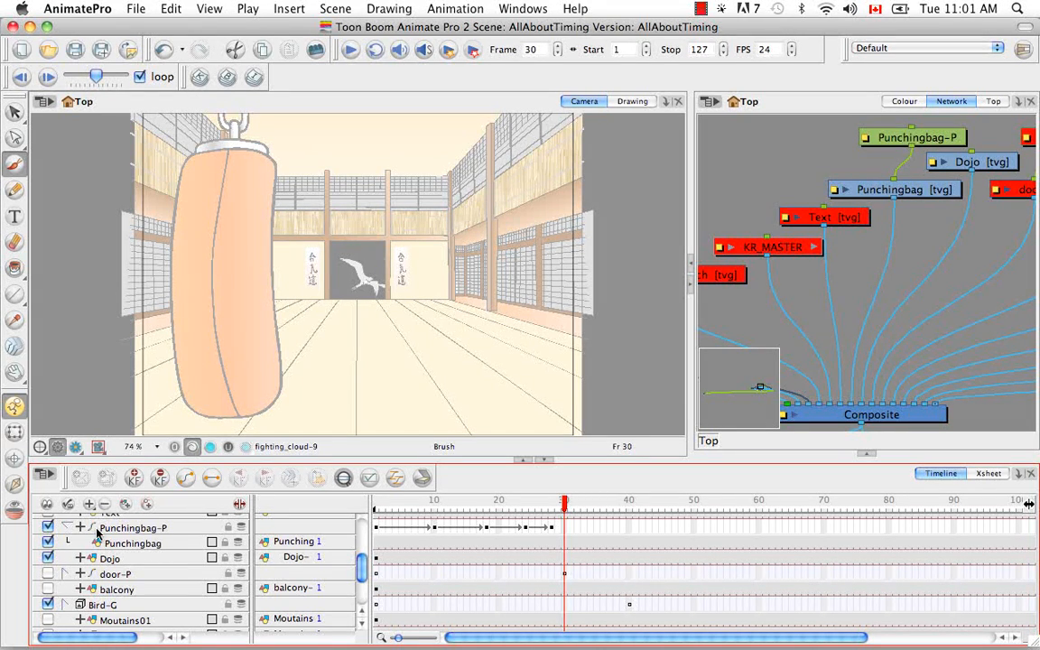
left_click(108, 531)
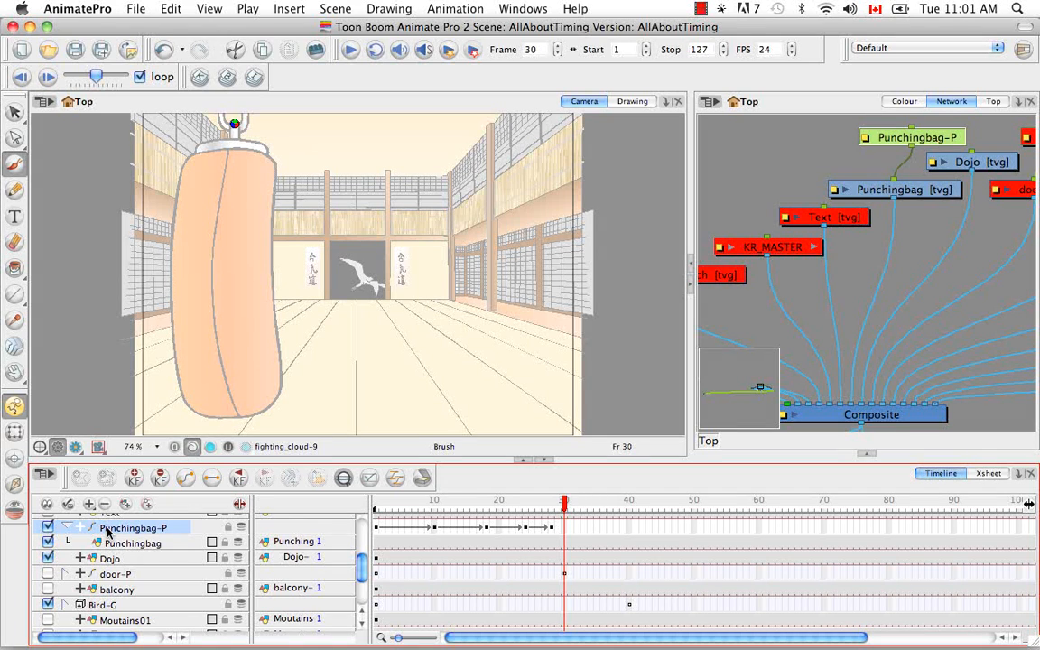
left_click(988, 474)
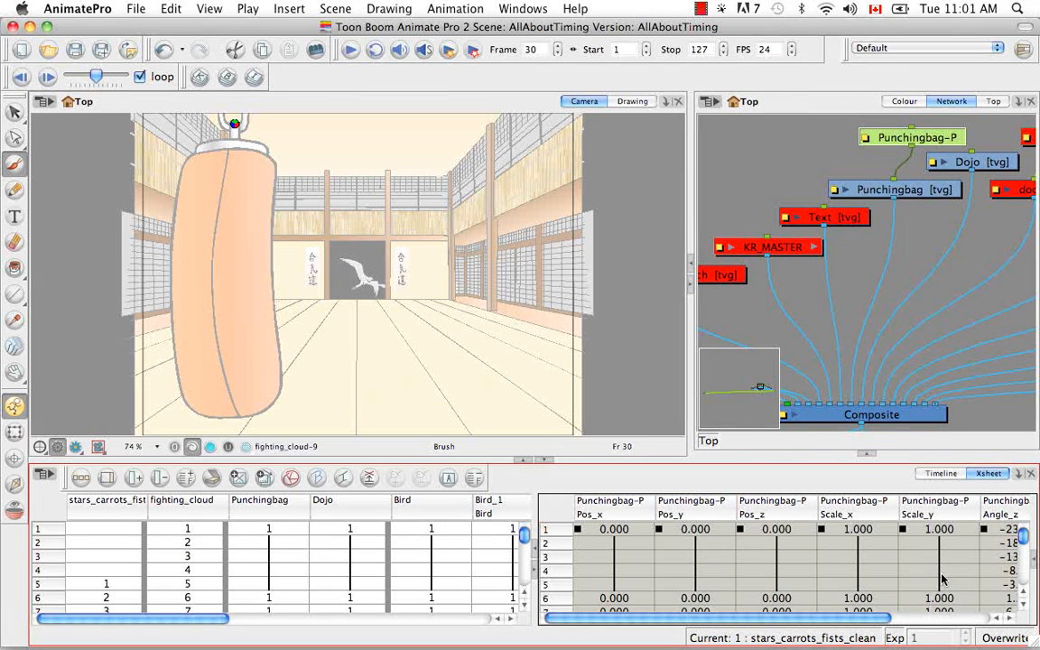
left_click(941, 474)
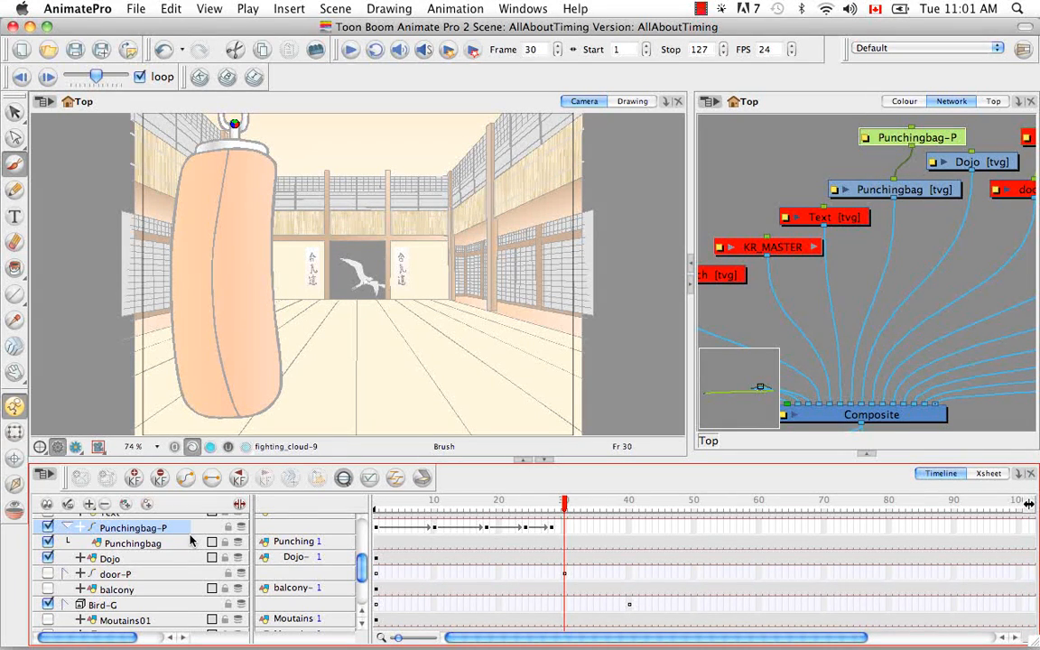
left_click(48, 528)
left_click(48, 543)
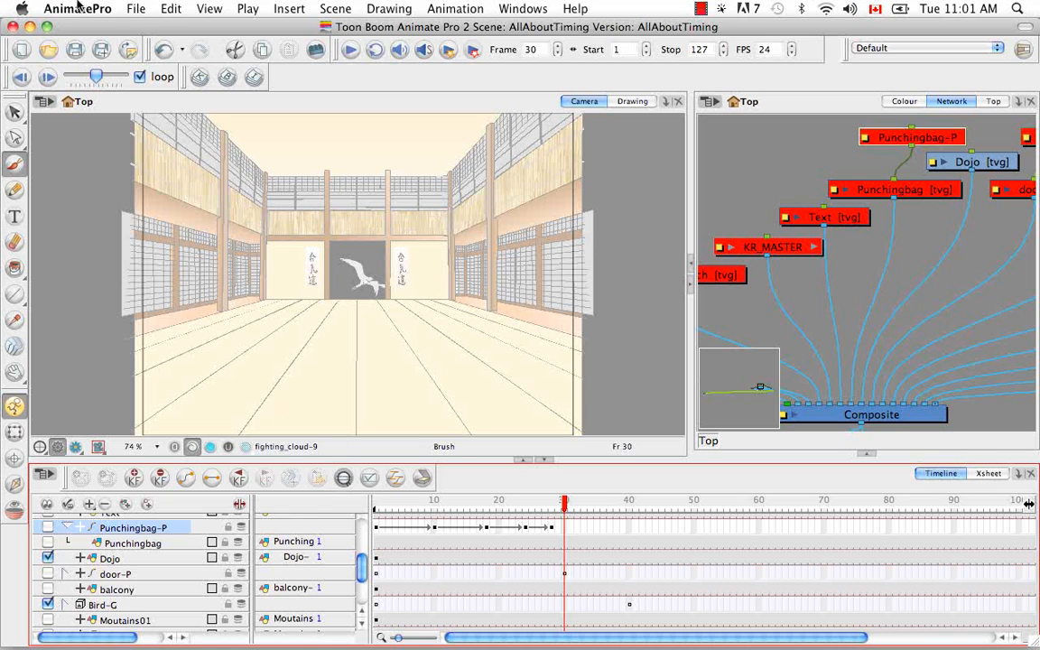
Step: Import the sound file 01 Heartbeats.mp3 from the 2003 - Deep Cuts folder in Music into the scene
left_click(138, 10)
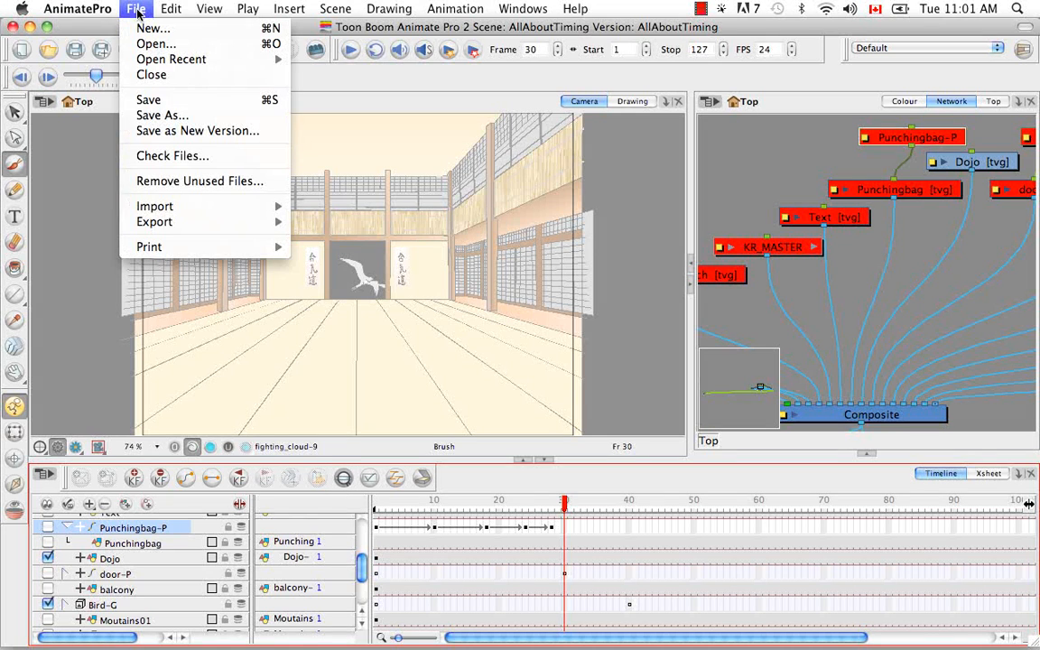
mouse_move(221, 210)
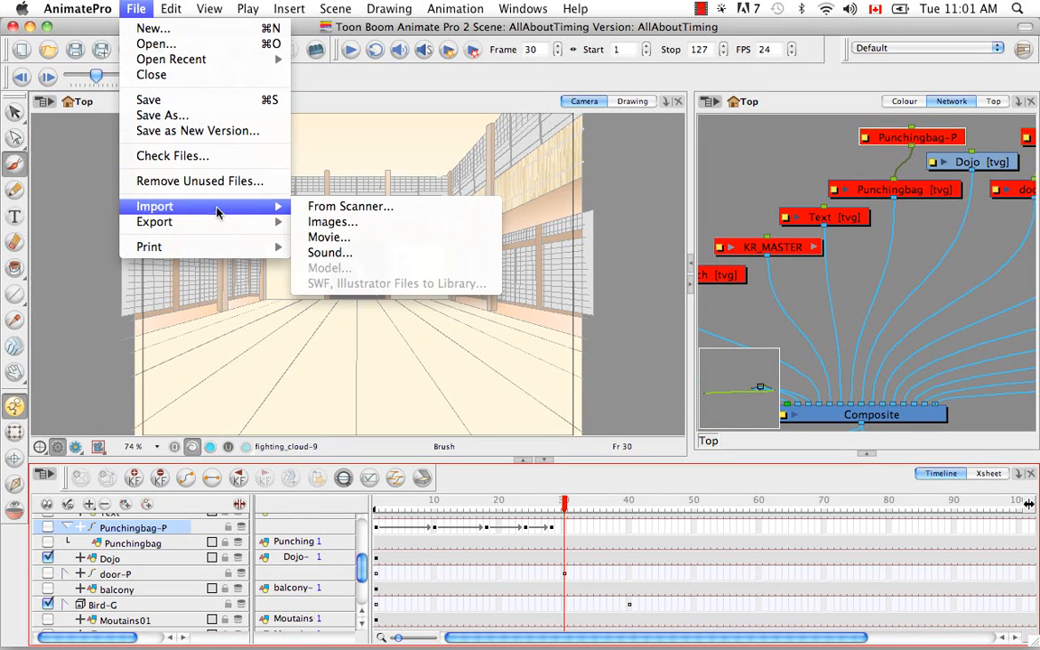
left_click(318, 255)
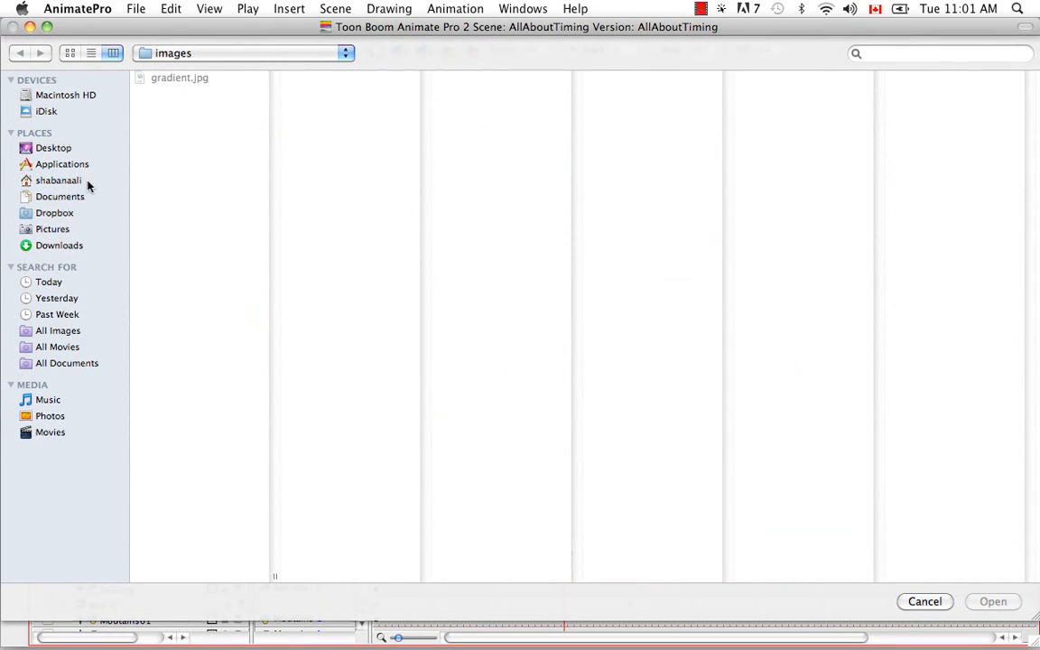
left_click(66, 181)
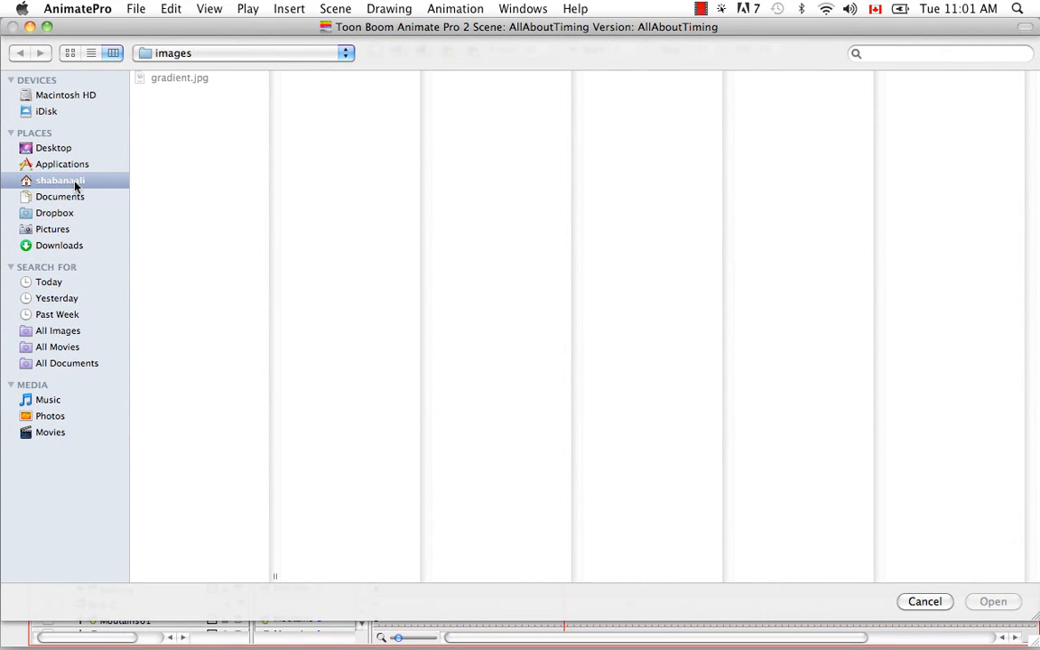
left_click(168, 195)
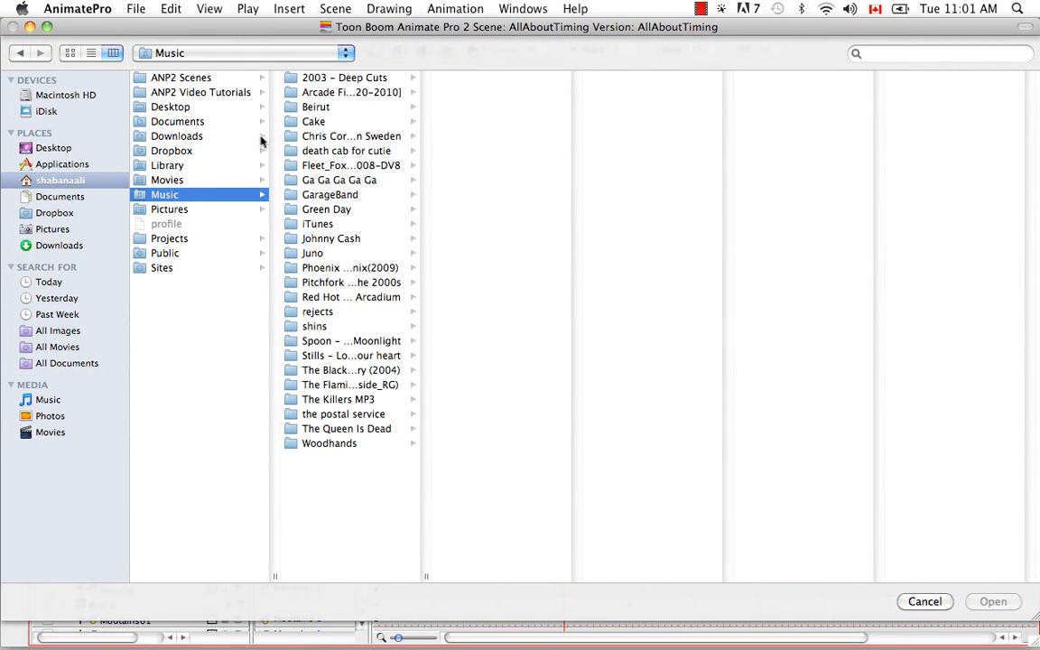
left_click(344, 78)
left_click(468, 82)
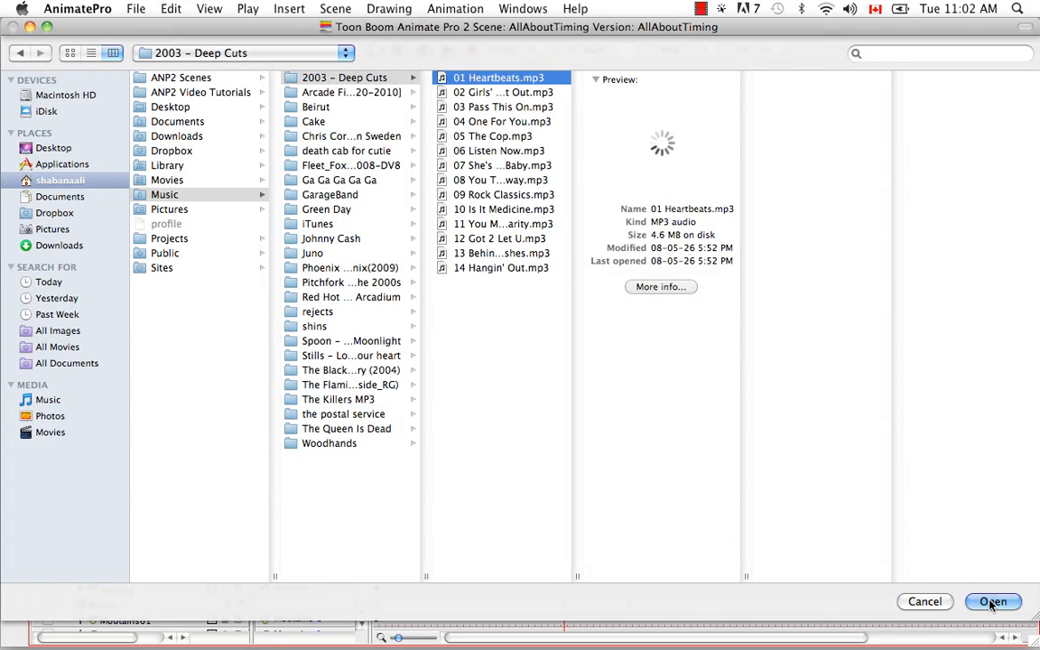
left_click(993, 602)
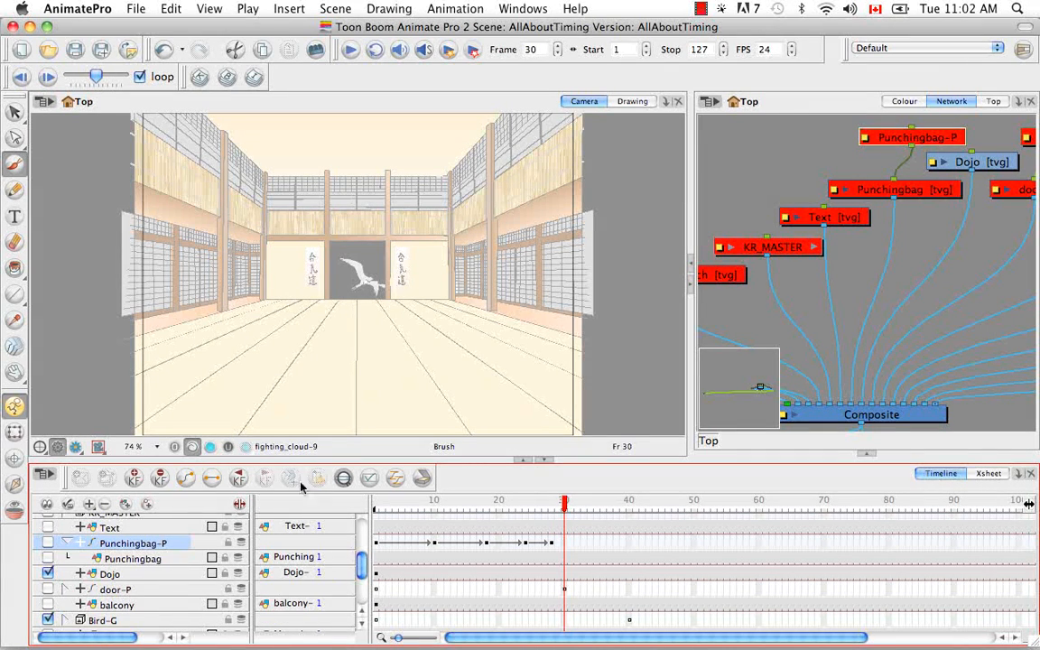
Step: Locate the 01_Heartbeats sound layer in the Timeline and compare it with its column in the Xsheet
scroll(322, 519, "down", 5)
left_click_drag(367, 603, 367, 524)
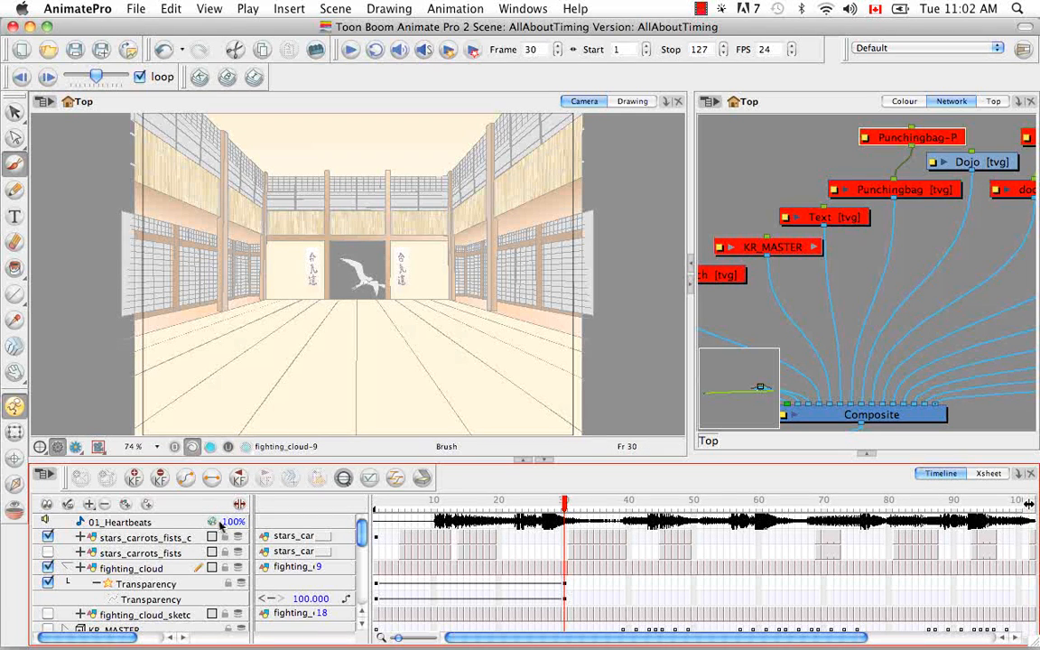
left_click(988, 473)
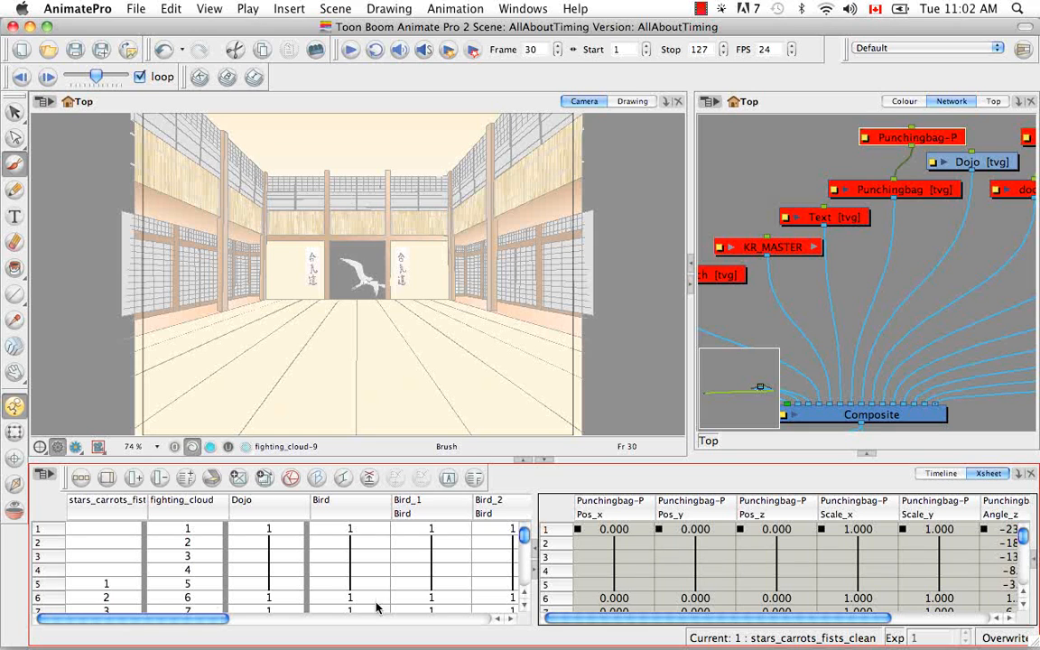
left_click_drag(158, 618, 447, 603)
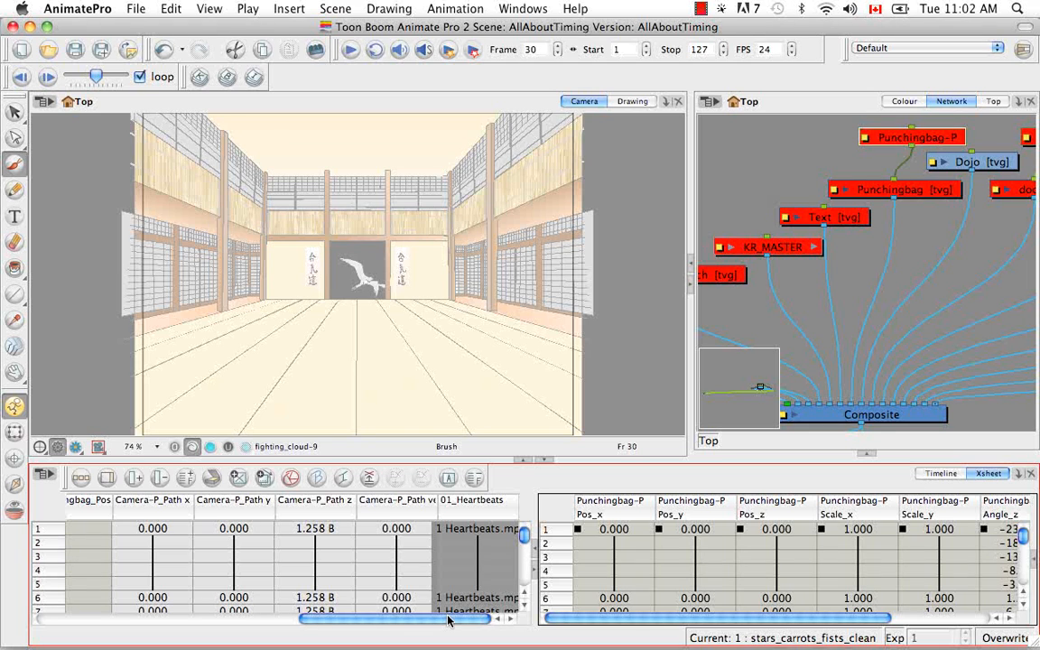
left_click_drag(447, 620, 581, 622)
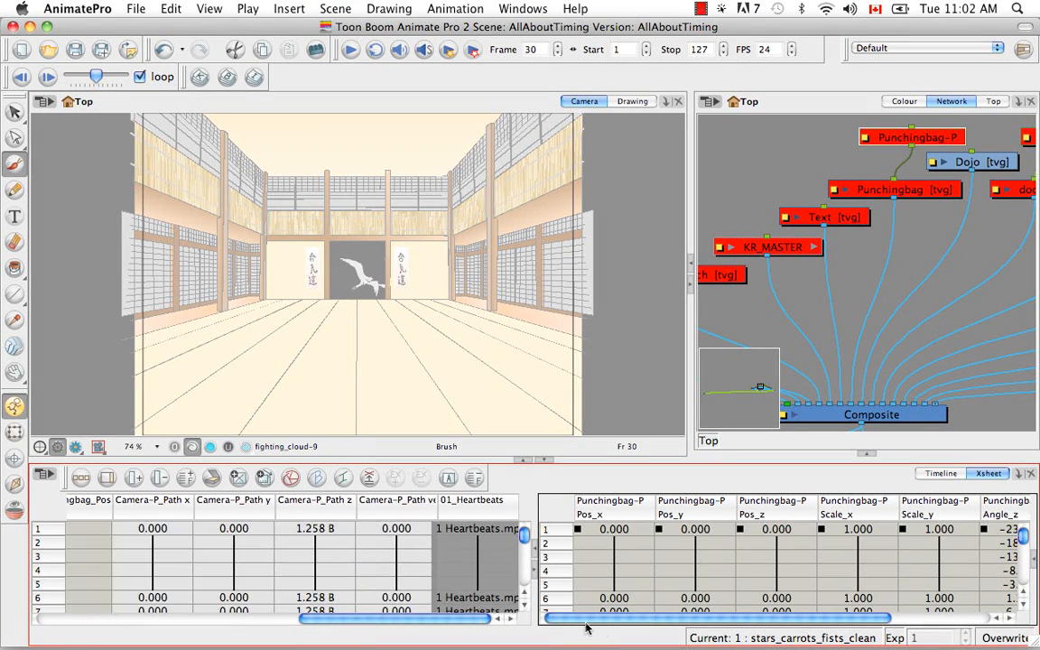
left_click(938, 474)
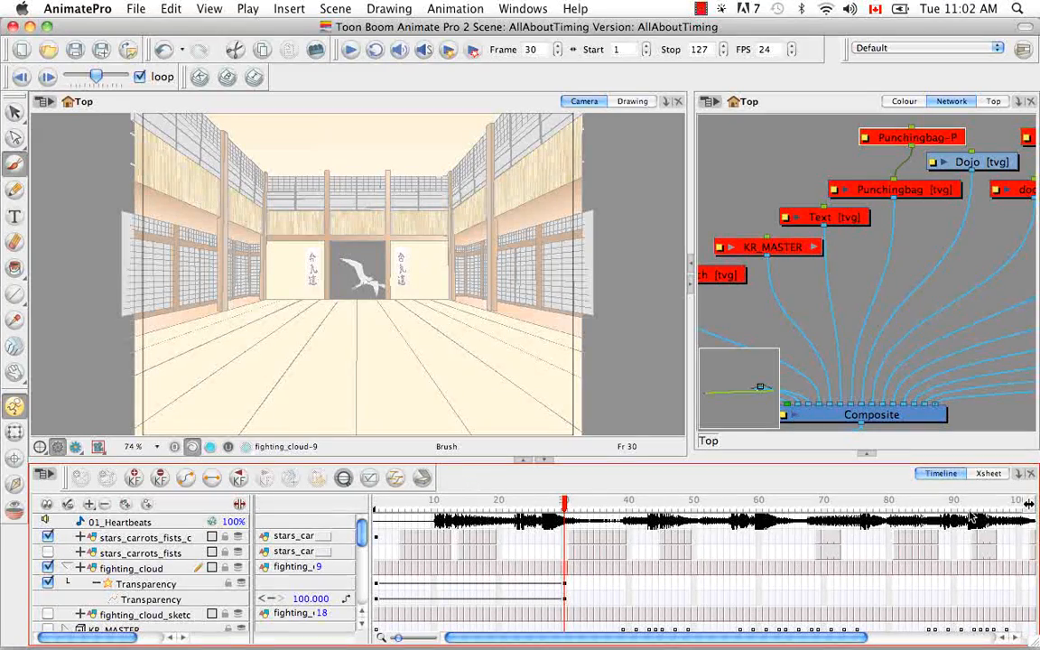
left_click(989, 473)
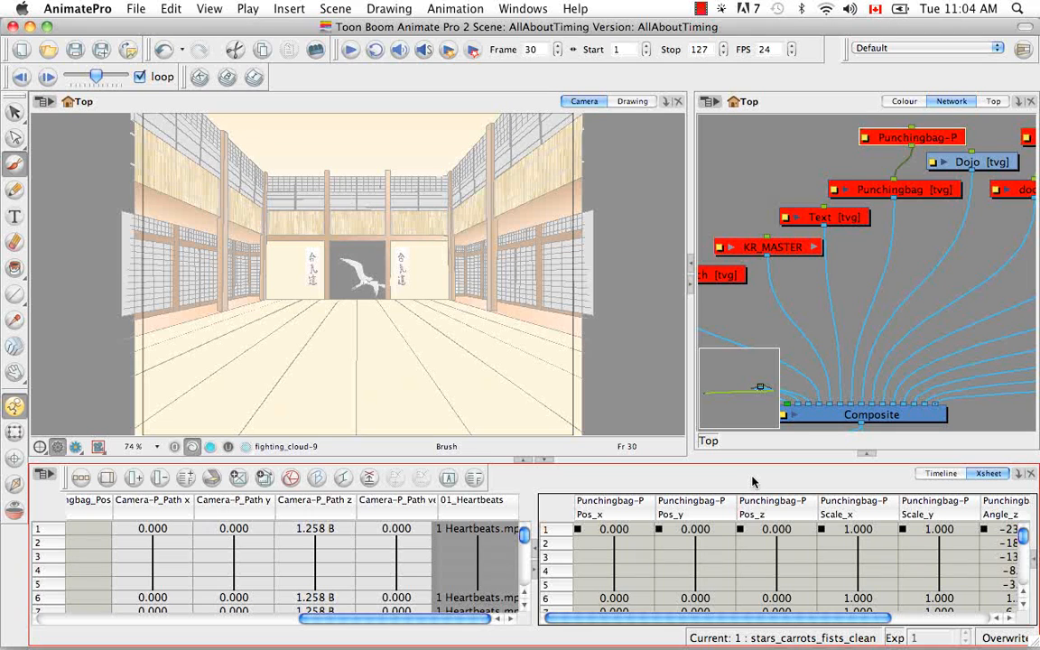
left_click(941, 474)
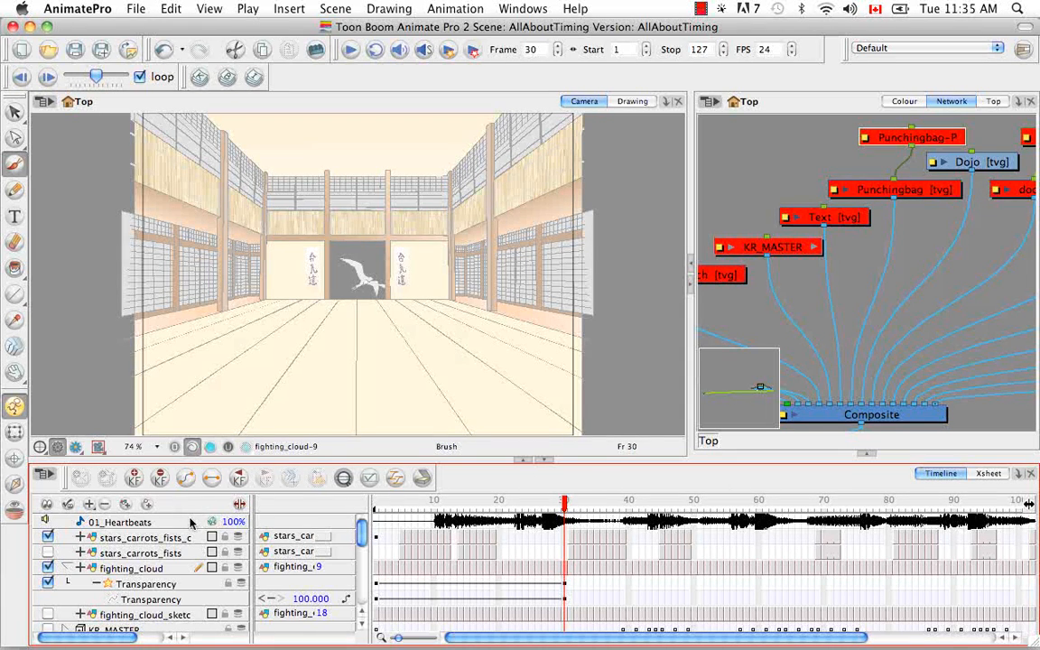
Step: Review the layer types that can be added, and insert a new drawing layer into the timeline
left_click(89, 505)
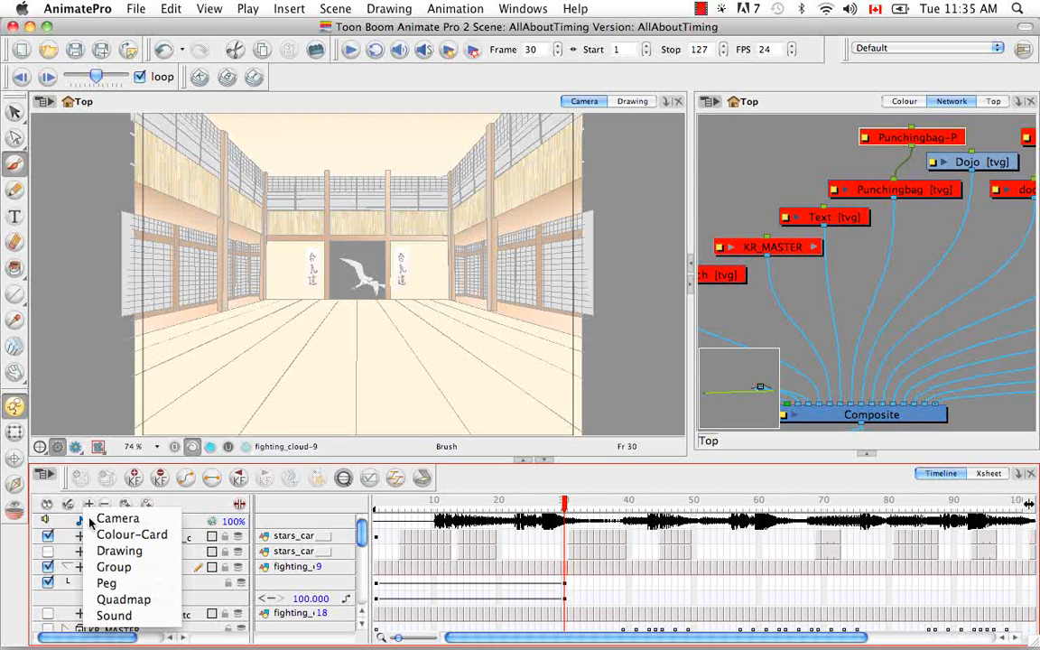
left_click(205, 500)
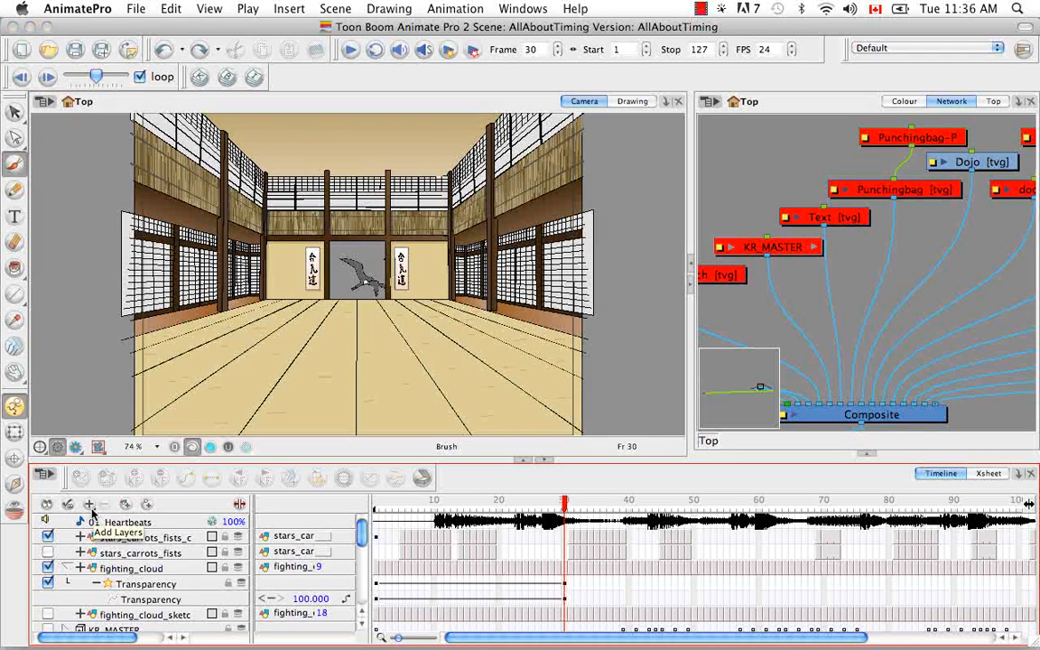
right_click(167, 522)
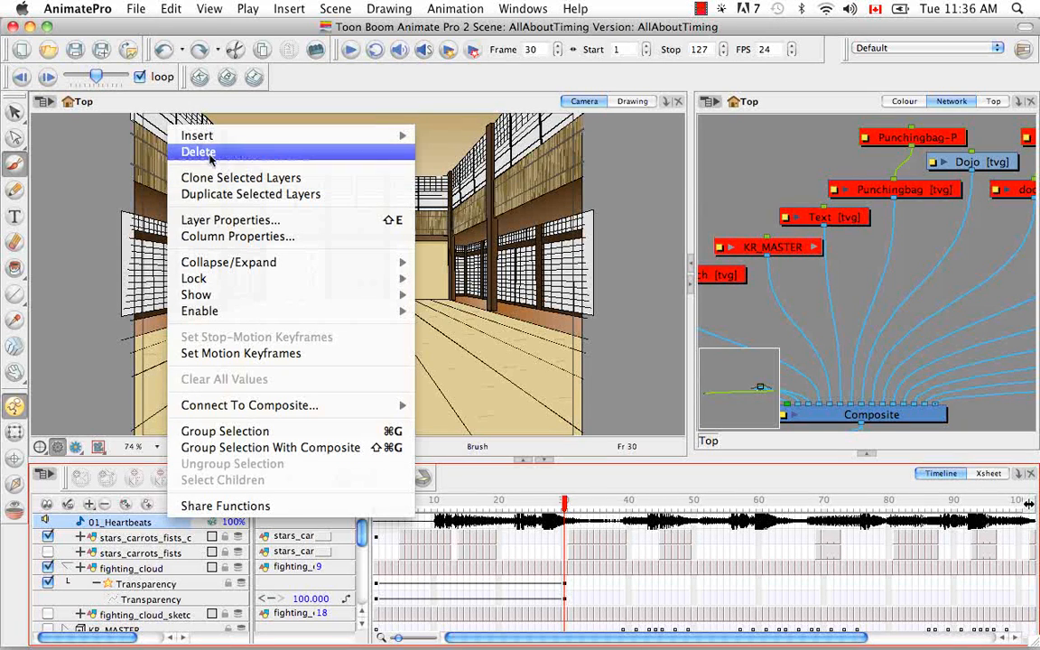
mouse_move(214, 142)
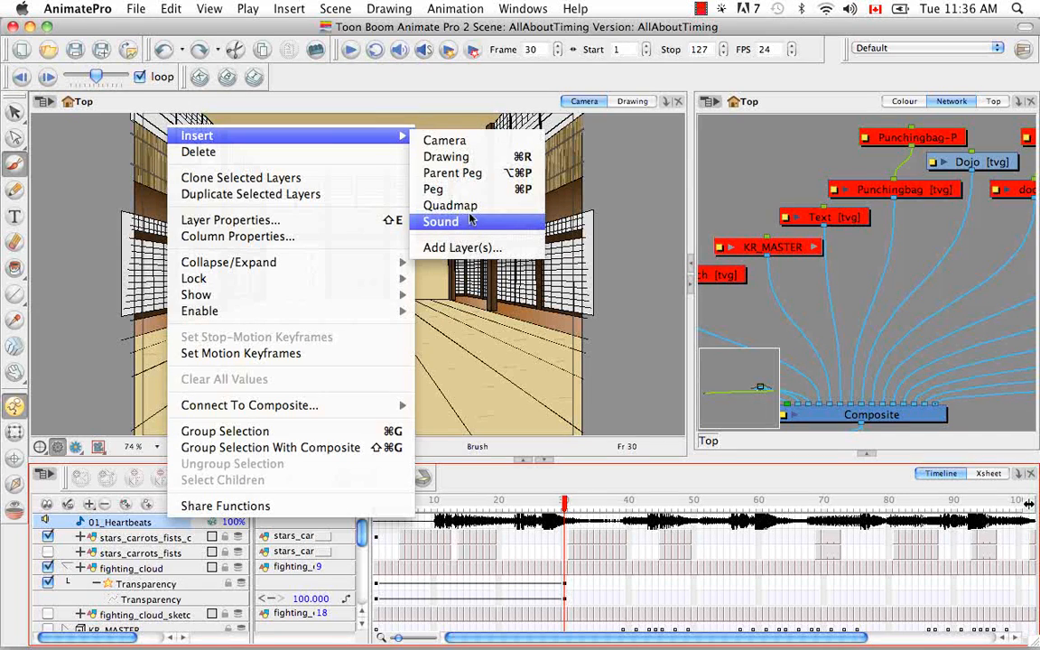
left_click(467, 159)
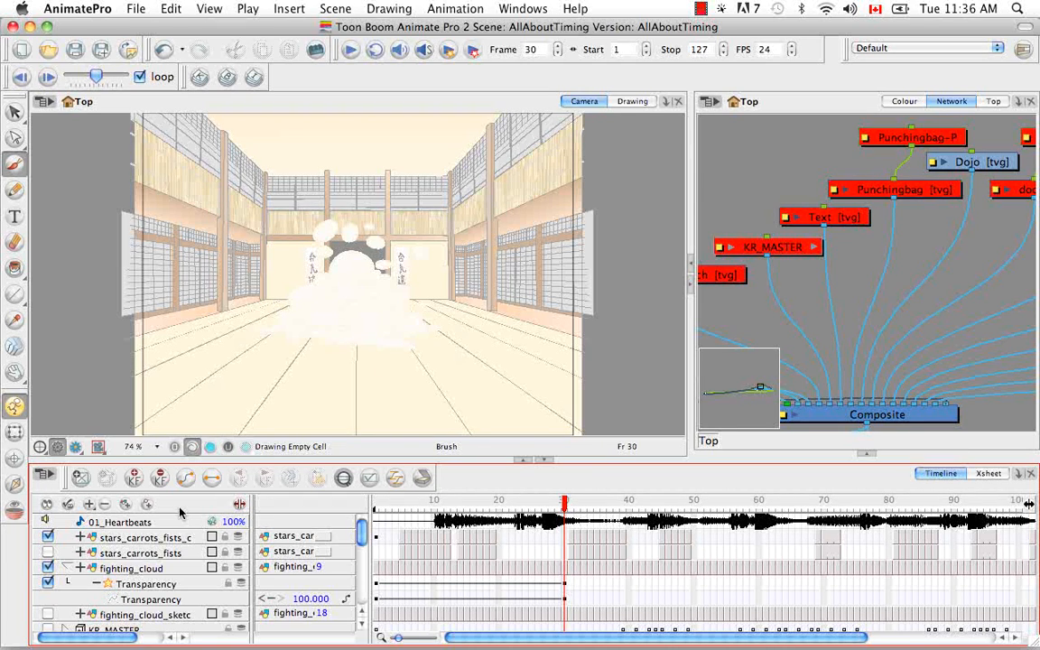
Step: Insert two more drawing layers and find the new drawing layers above Camera-P in the timeline
left_click(47, 477)
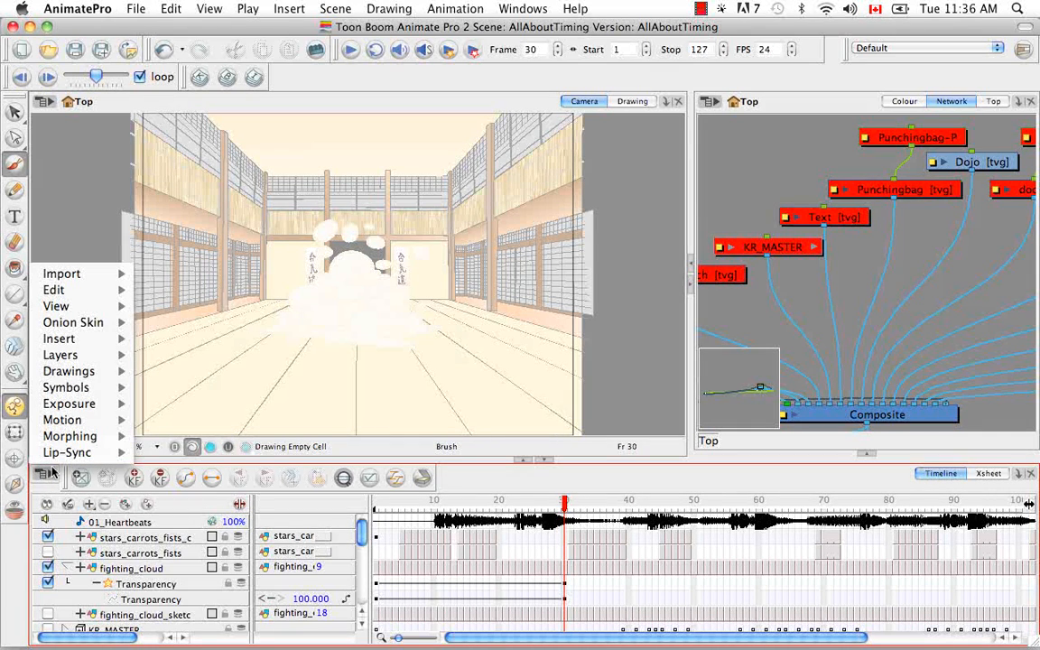
mouse_move(63, 346)
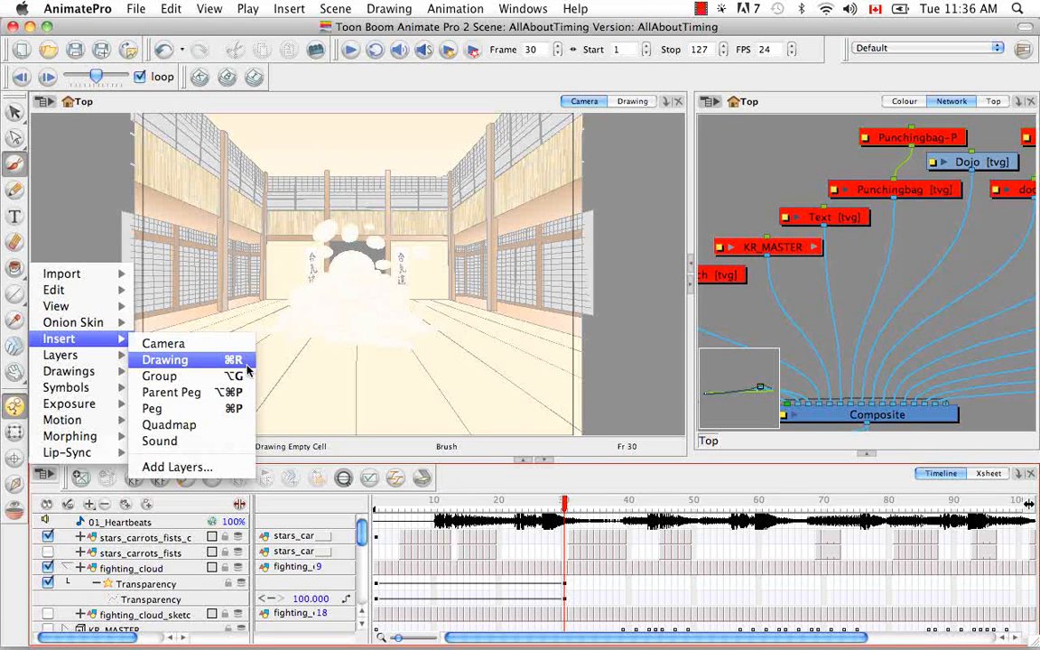
left_click(164, 360)
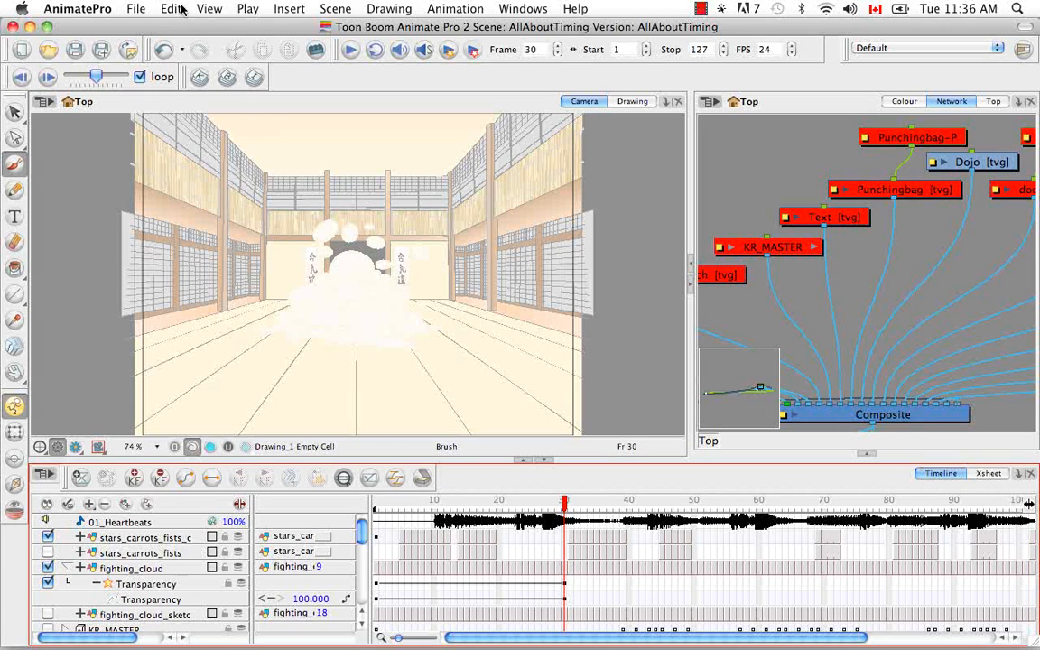
left_click(280, 9)
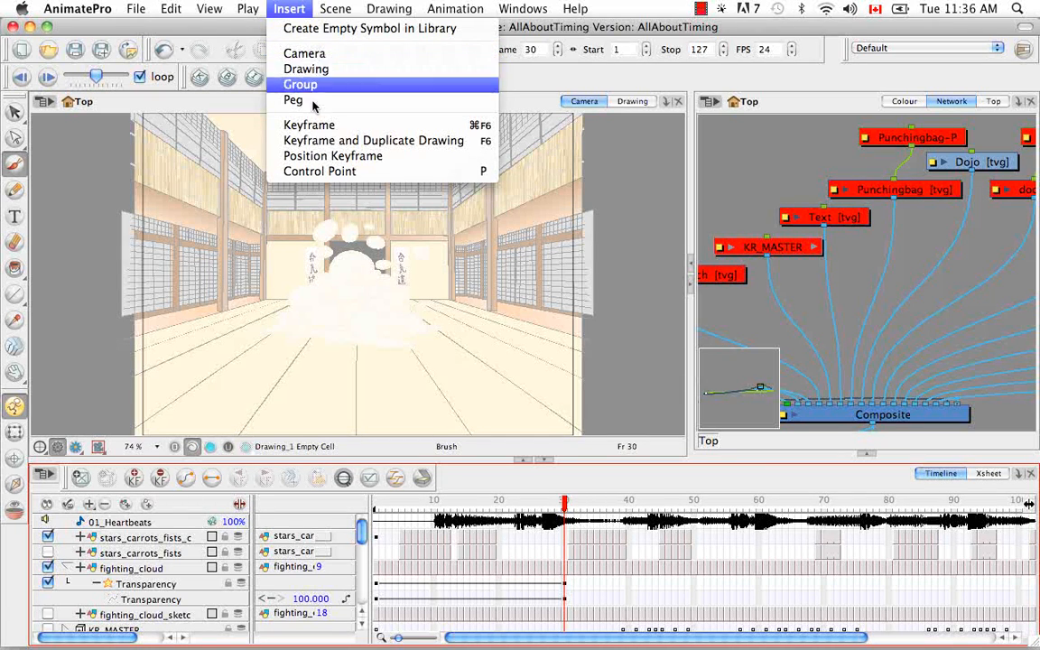
left_click(316, 71)
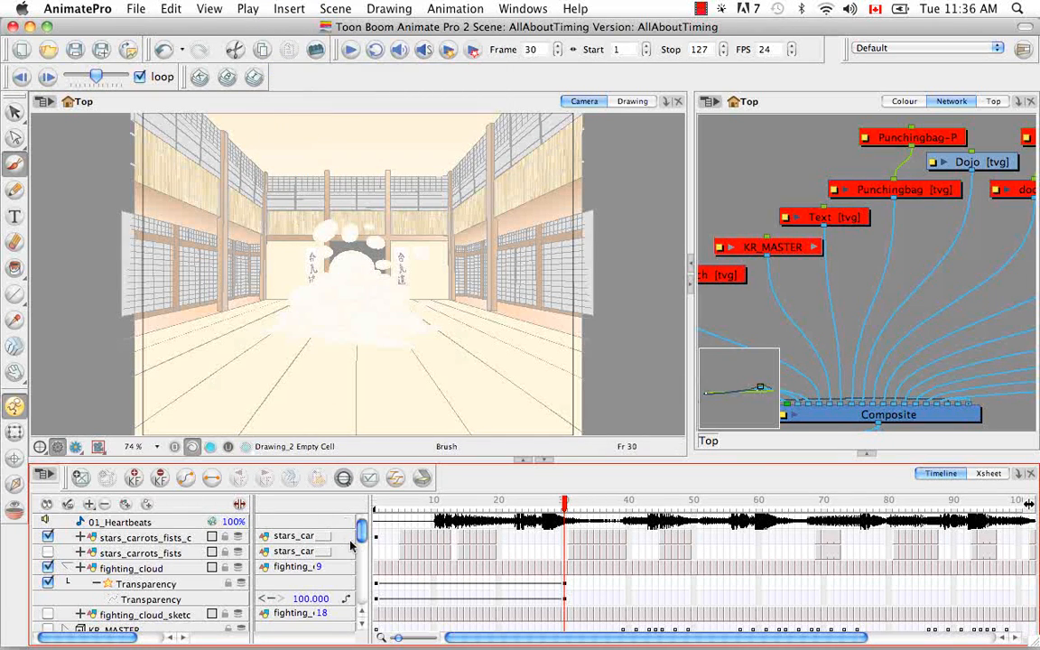
left_click_drag(362, 533, 361, 594)
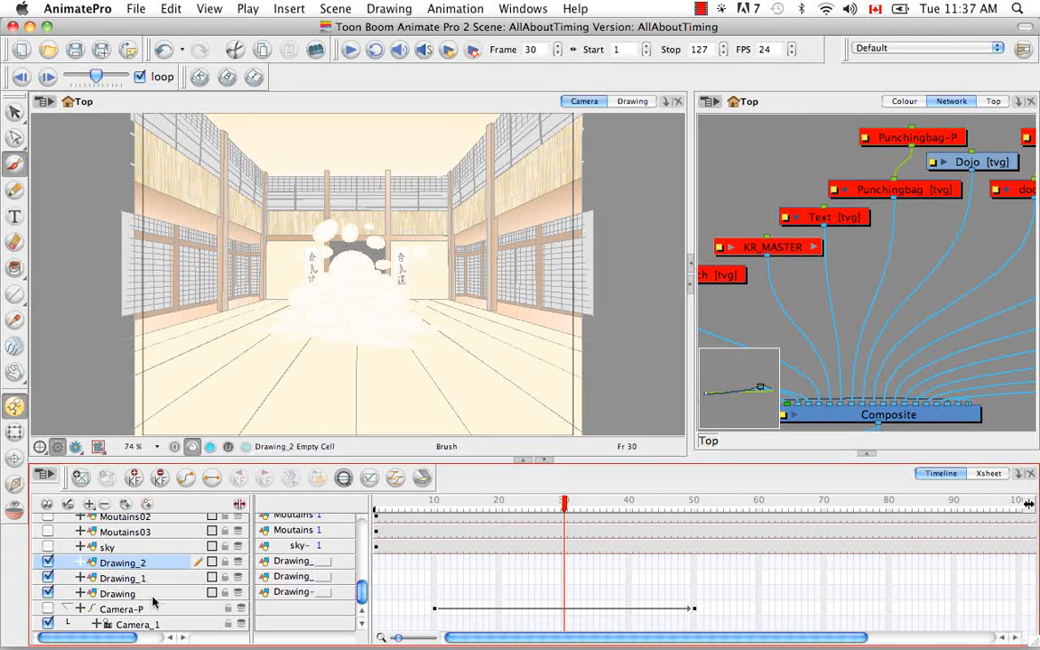
Step: Review the available Xsheet column types and add another column of type Drawing, keeping the suggested name
left_click(989, 475)
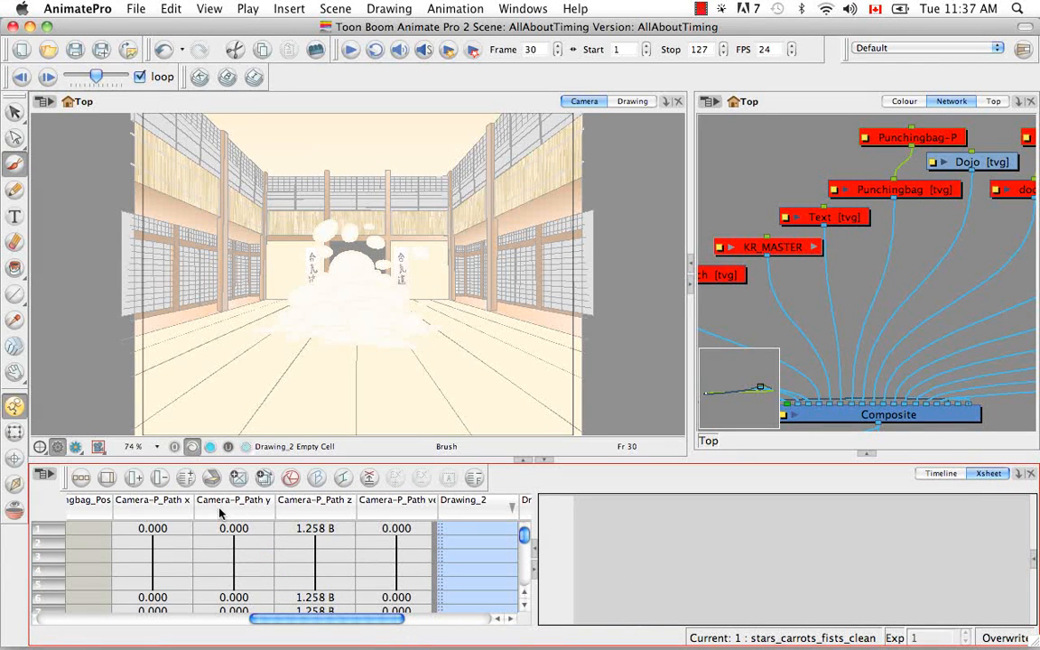
left_click(134, 478)
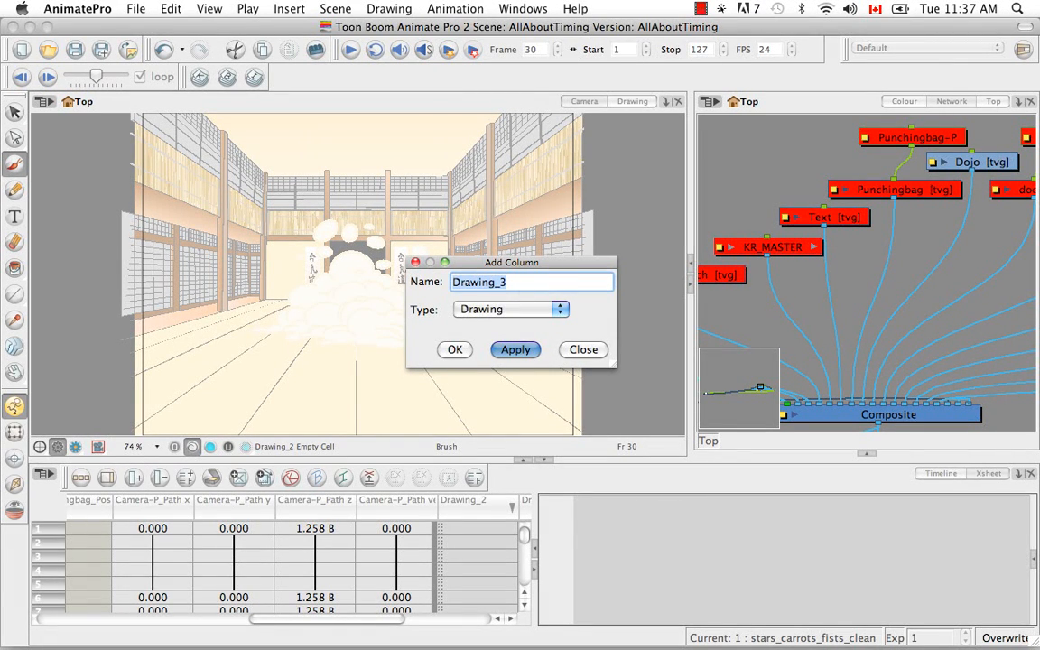
left_click(561, 312)
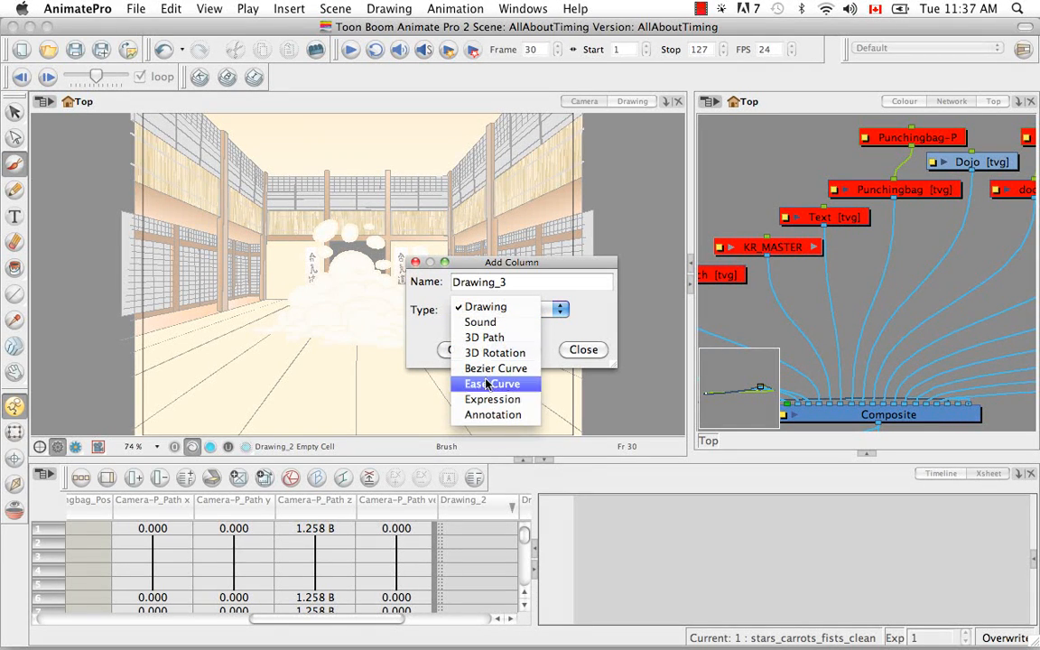
left_click(508, 309)
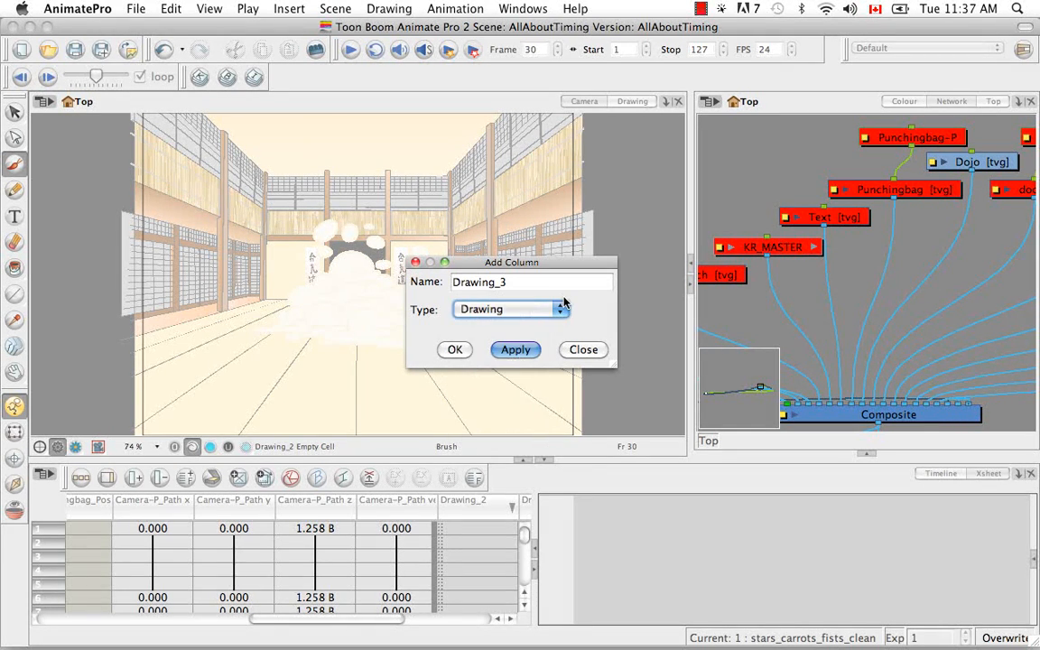
left_click(508, 350)
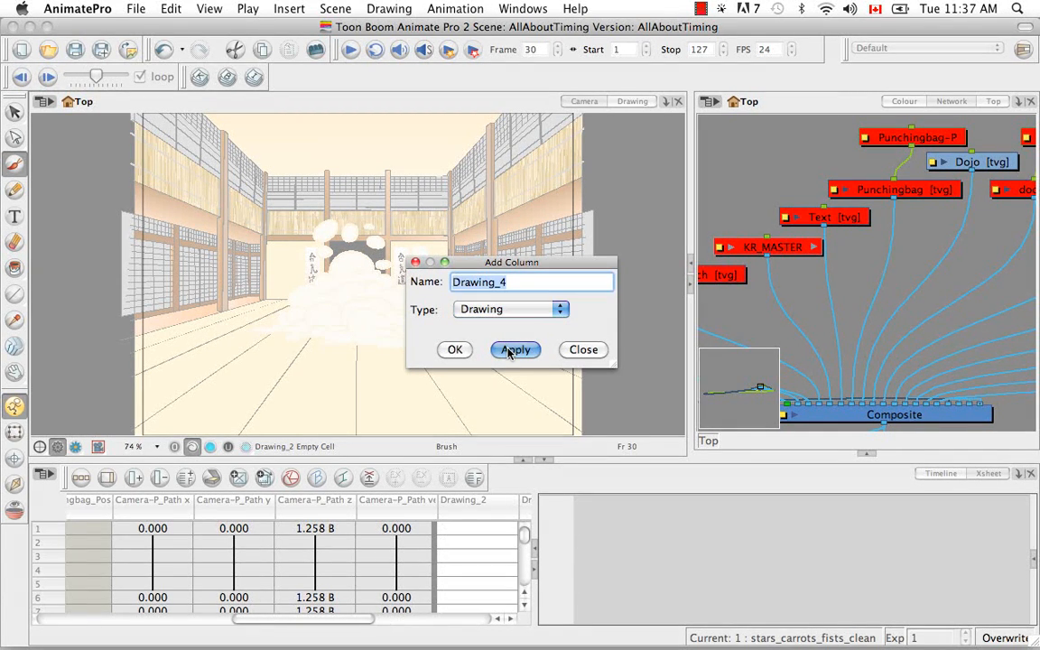
Step: Add two columns of type Sound to the Xsheet, keeping the suggested names
left_click(560, 309)
left_click(539, 322)
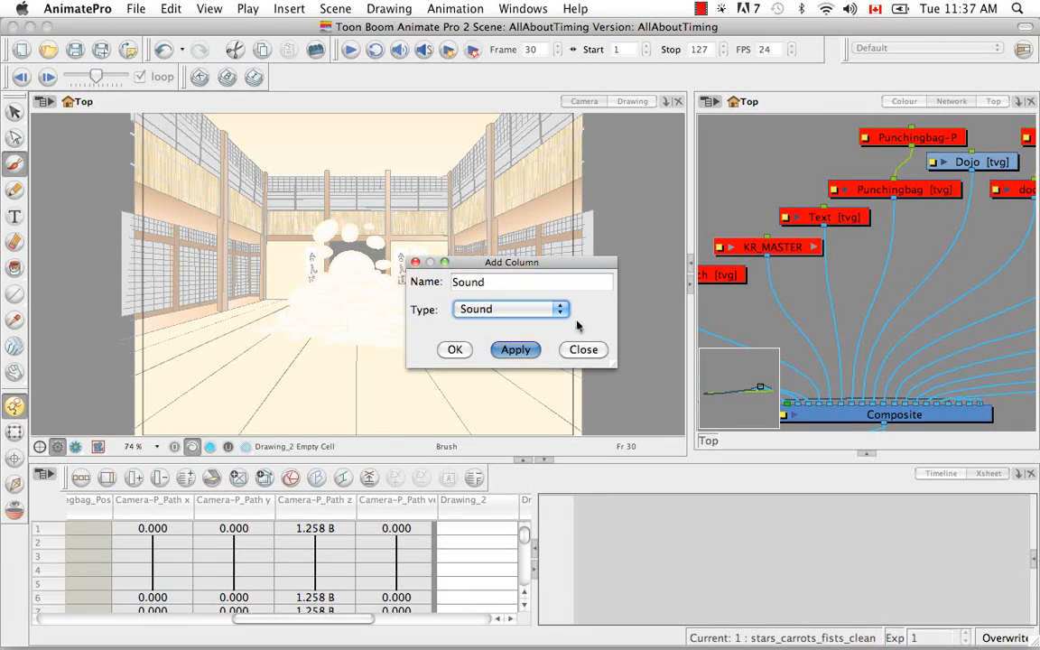
left_click(519, 354)
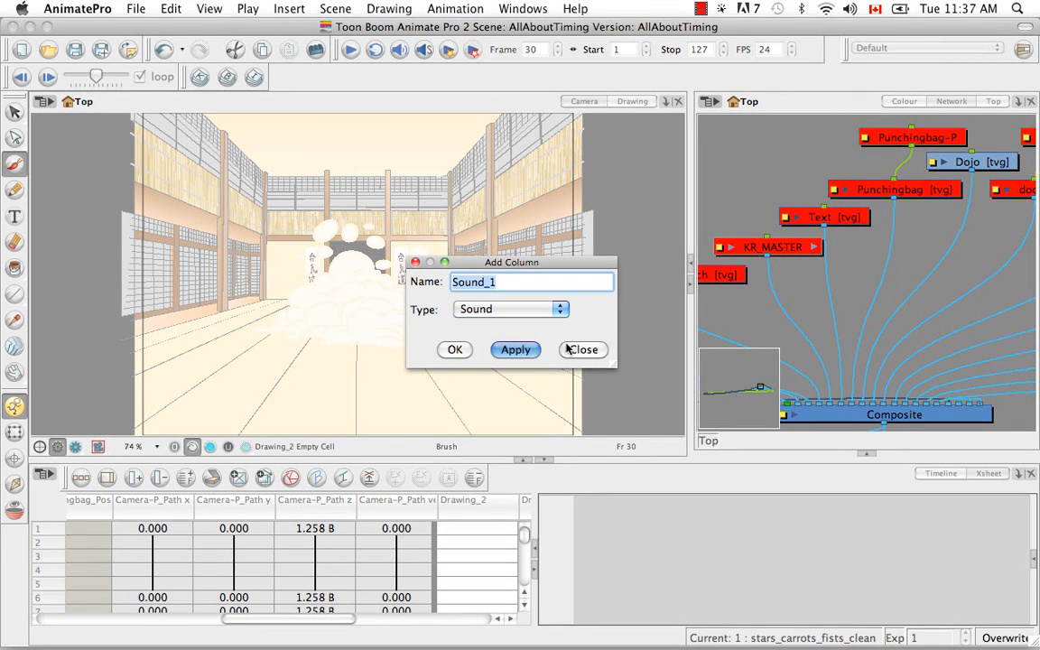
left_click(455, 351)
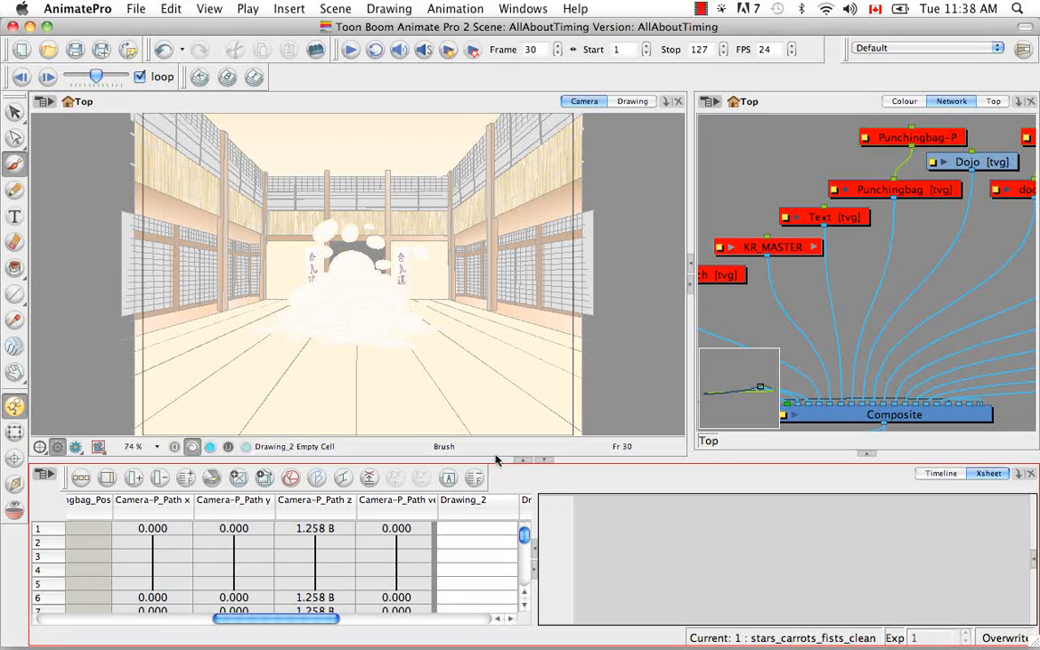
Step: Enable Advanced Element Mode in the application's advanced preferences
left_click(94, 10)
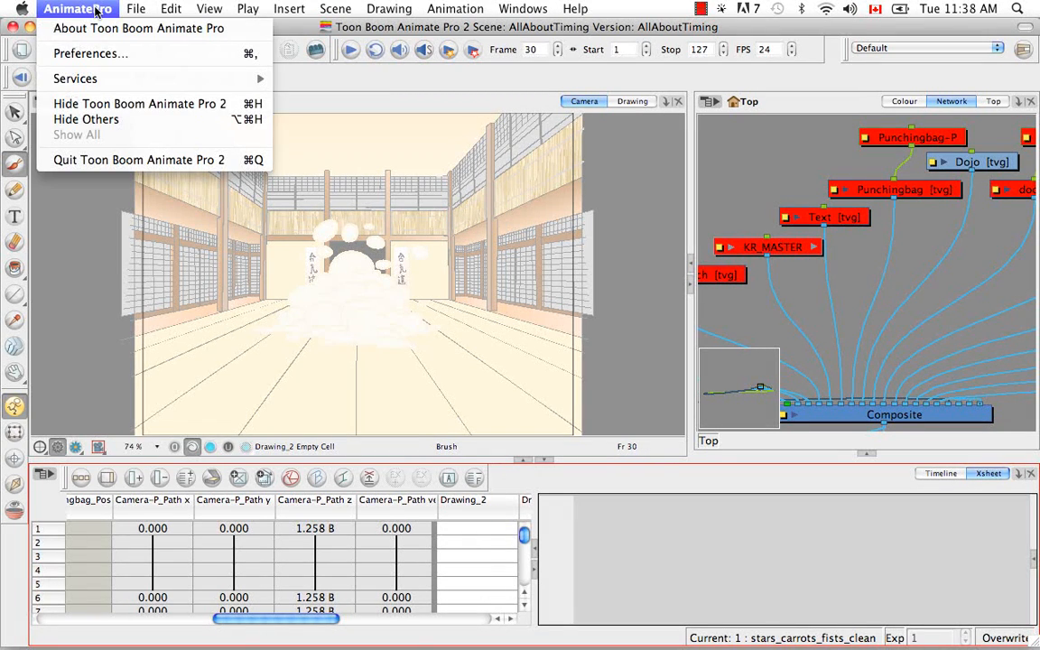
left_click(157, 56)
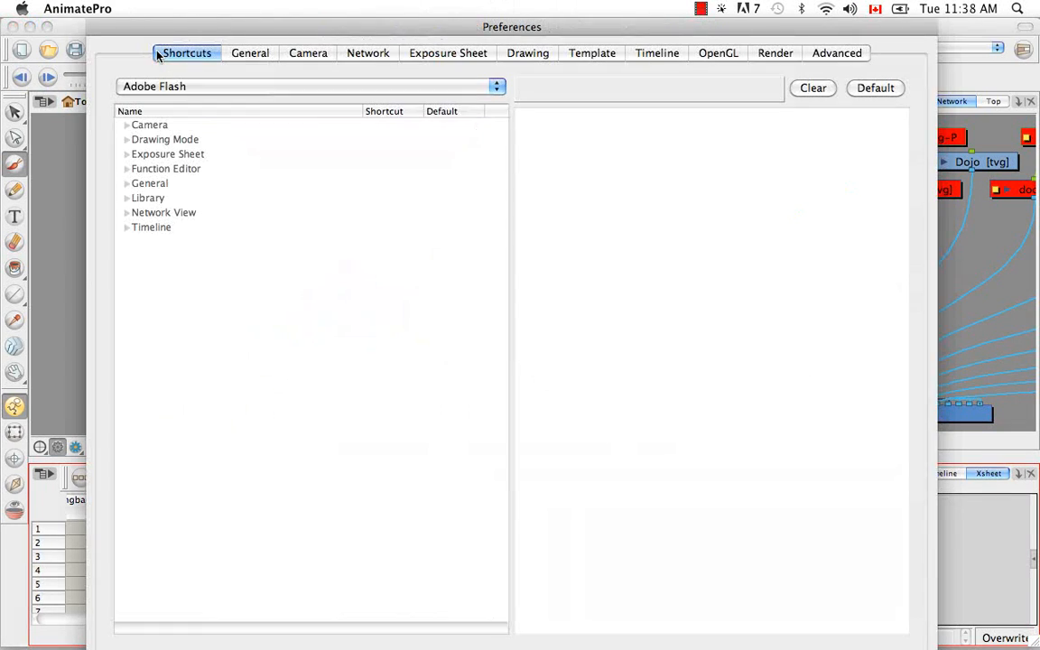
left_click(819, 56)
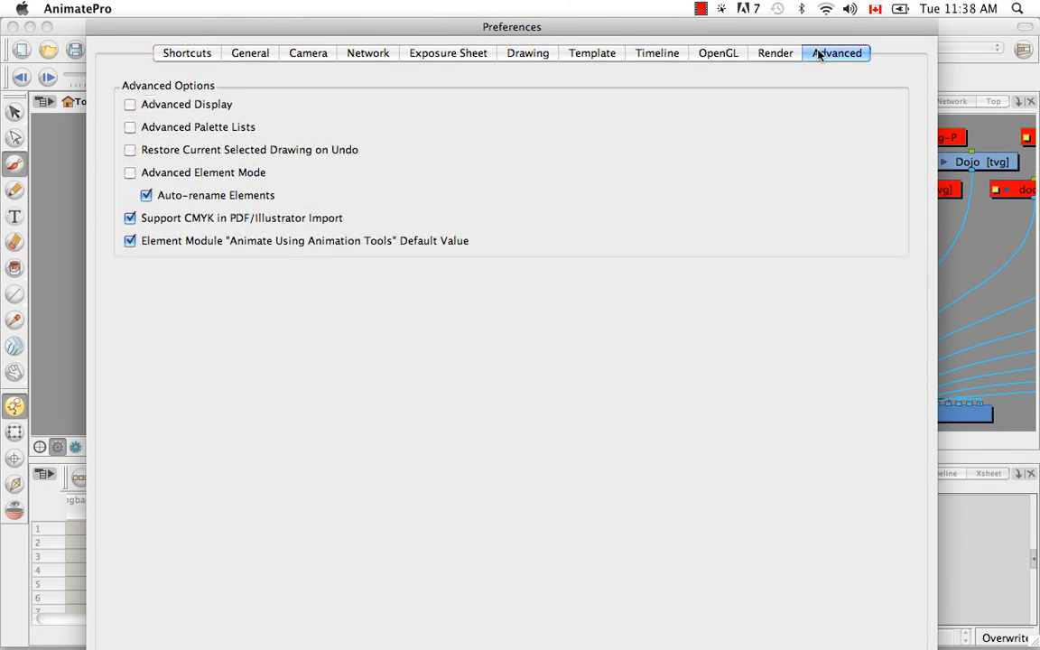
left_click(131, 175)
key("Return")
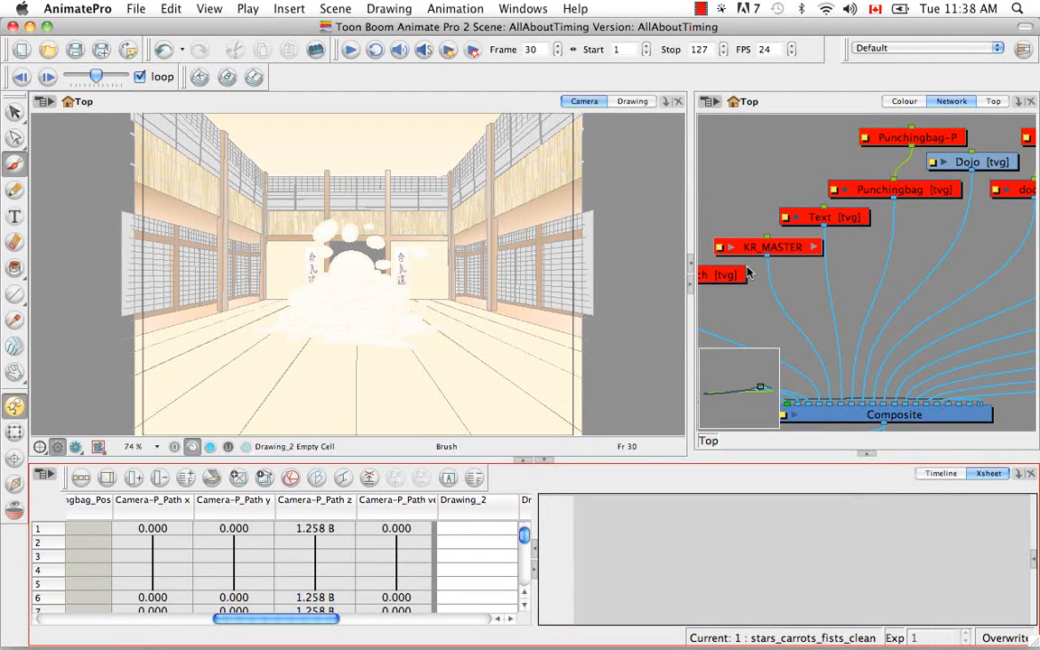
Step: Start adding an Xsheet column of type Drawing and review the available column types and field chart sizes
left_click(134, 479)
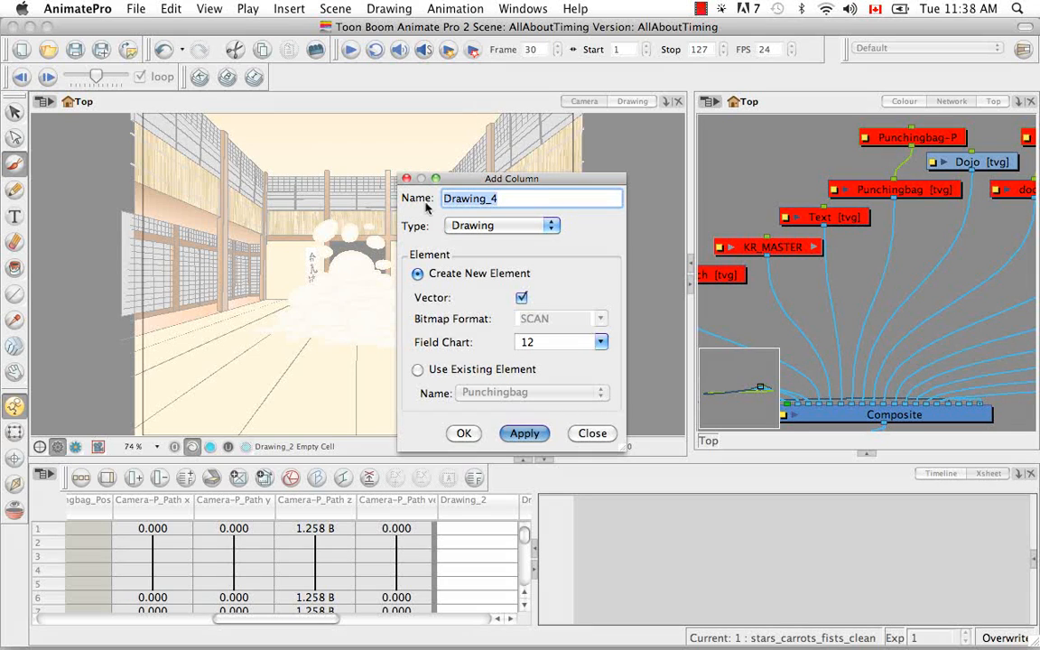
left_click(559, 227)
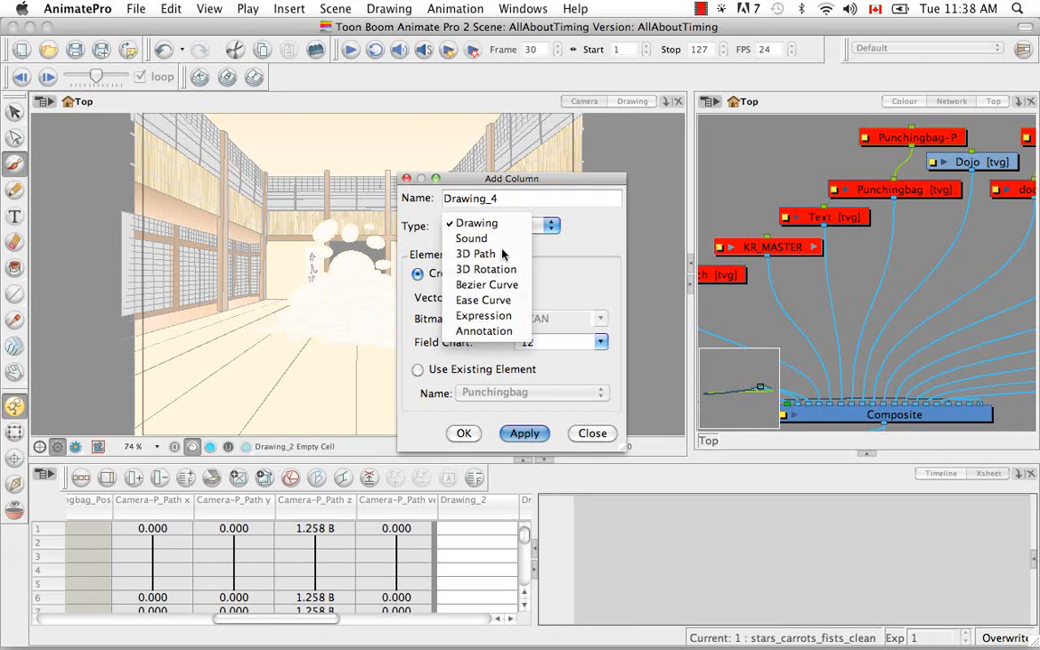
left_click(585, 225)
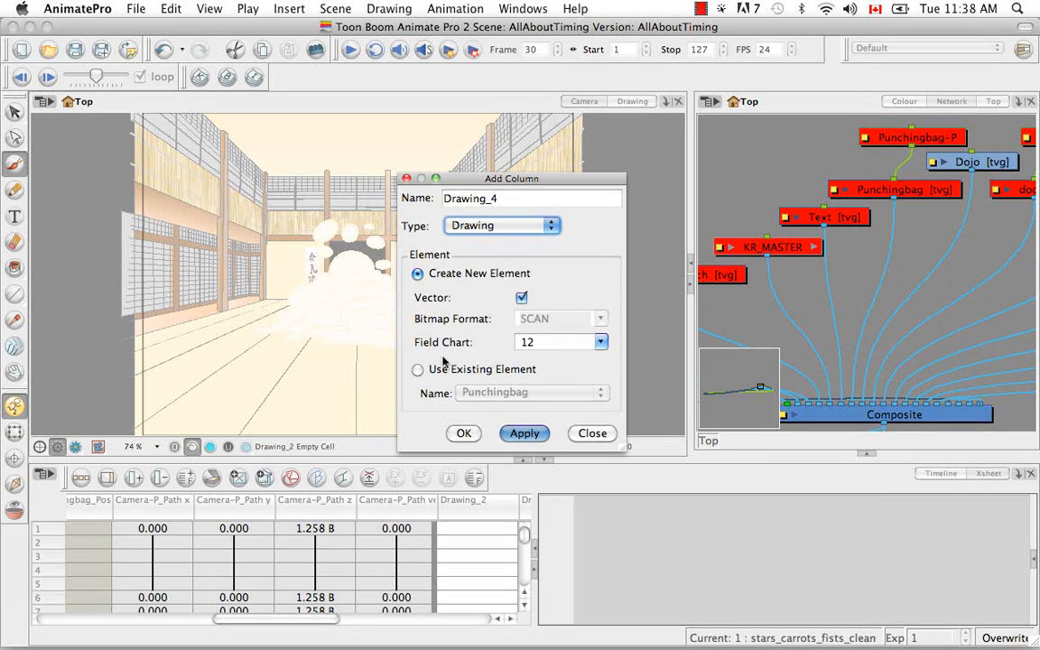
left_click(600, 343)
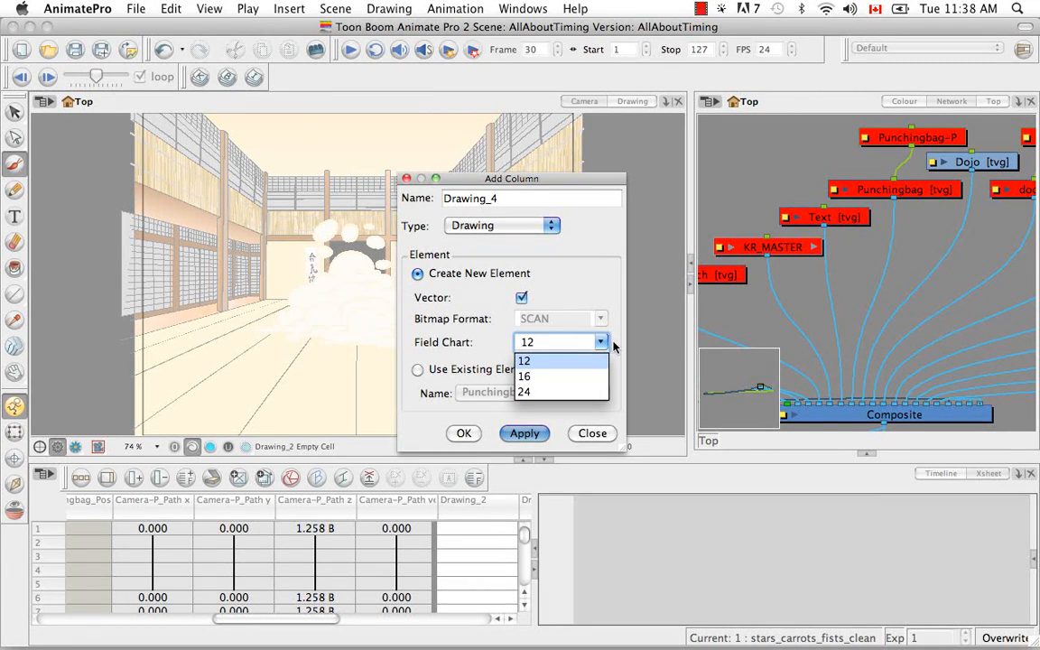
left_click(622, 345)
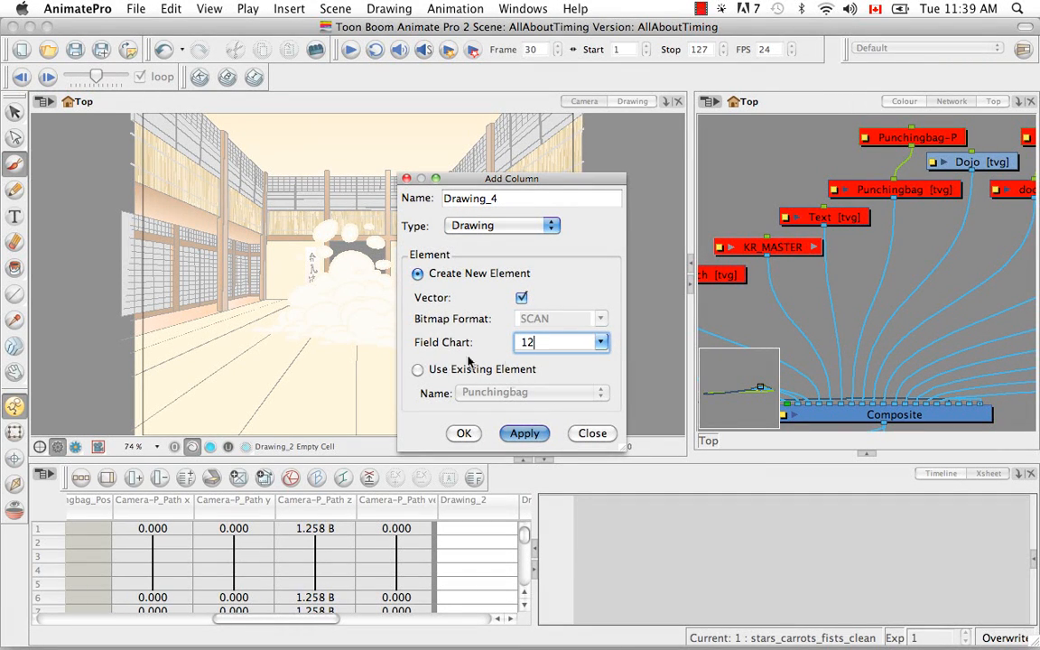
Step: Review the existing elements a new Drawing column can use, keep Punchingbag chosen, and close without adding the column
left_click(418, 370)
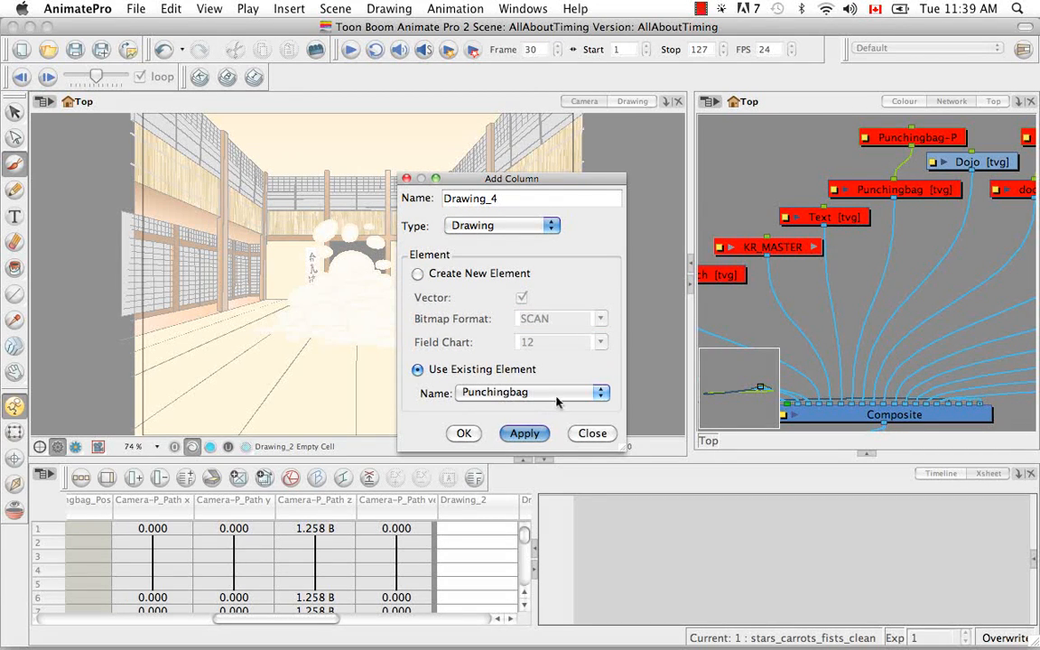
left_click(600, 393)
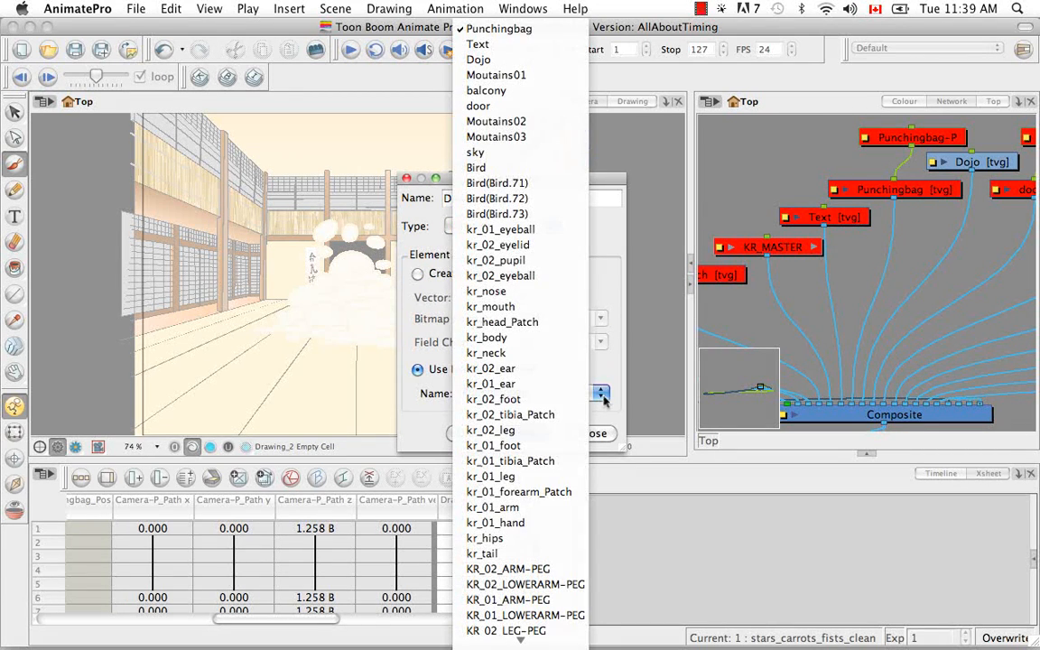
left_click(534, 30)
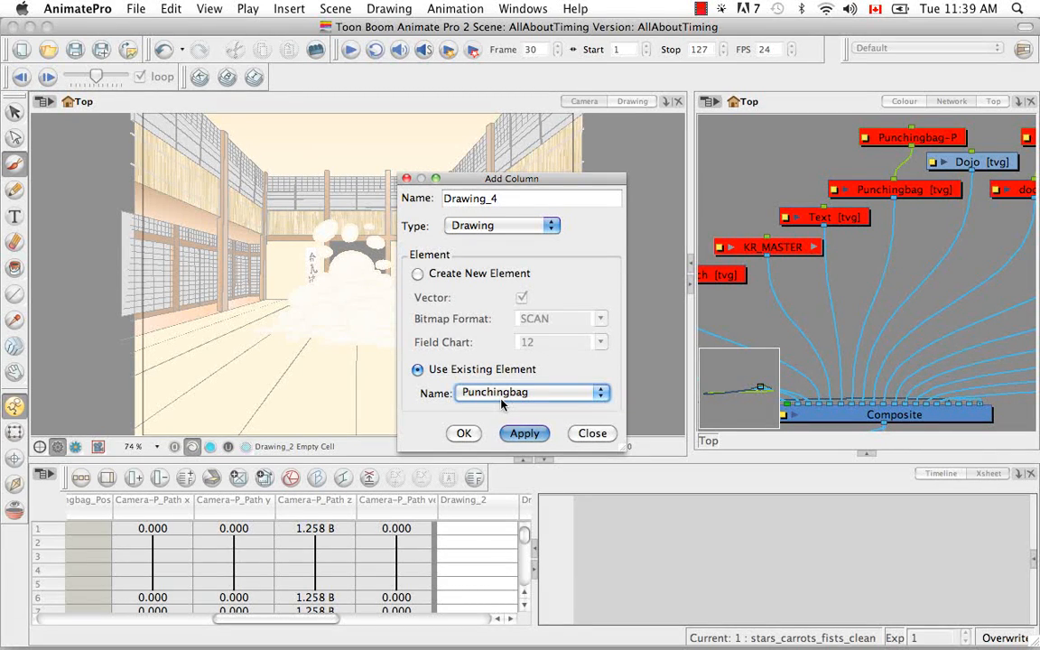
left_click(589, 434)
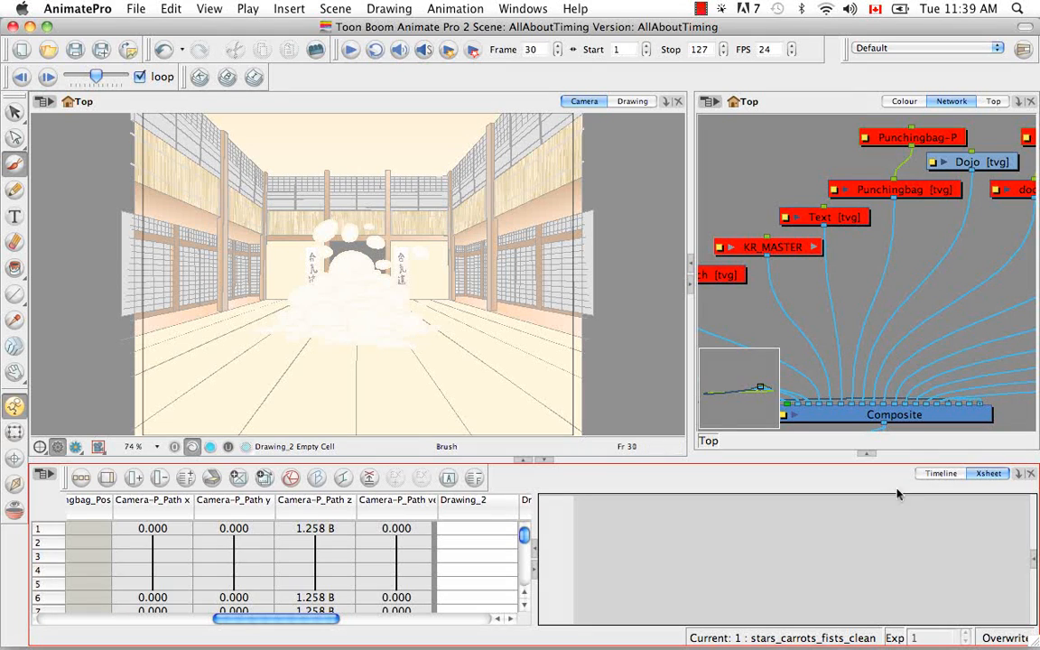
Step: Delete the Drawing_2 layer from the Timeline together with its drawing files and element folder
left_click(939, 474)
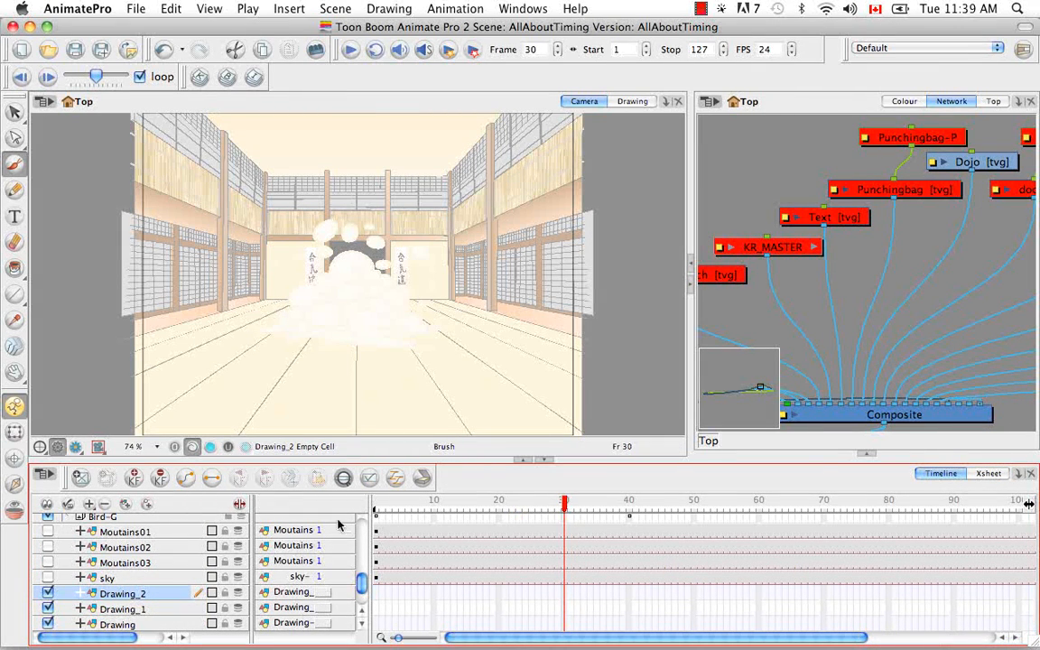
scroll(358, 591, "down", 3)
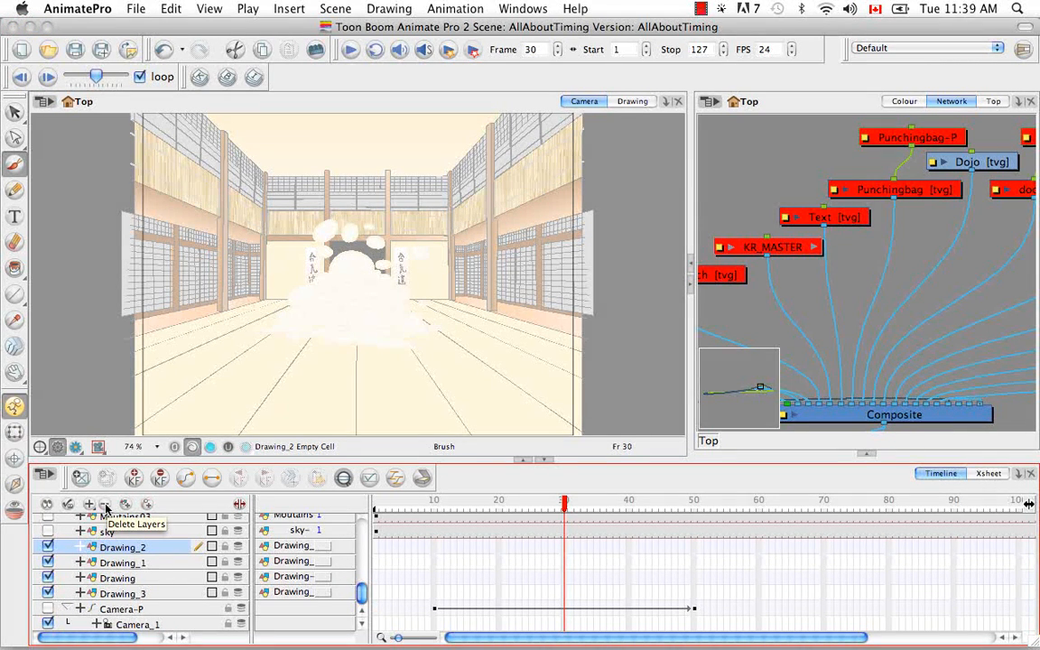
left_click(105, 506)
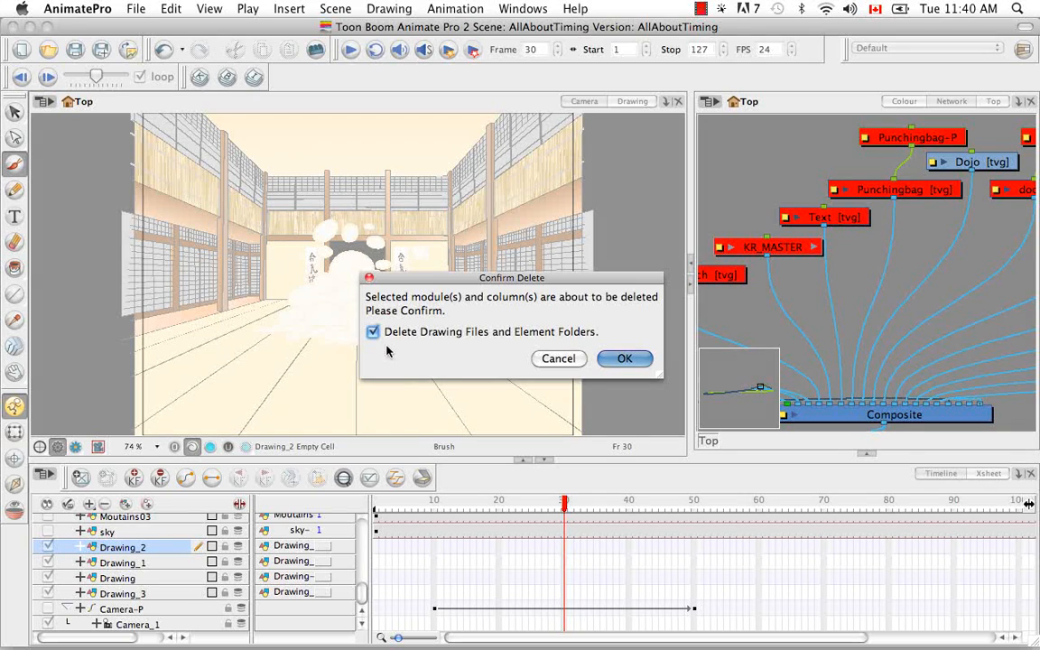
left_click(624, 360)
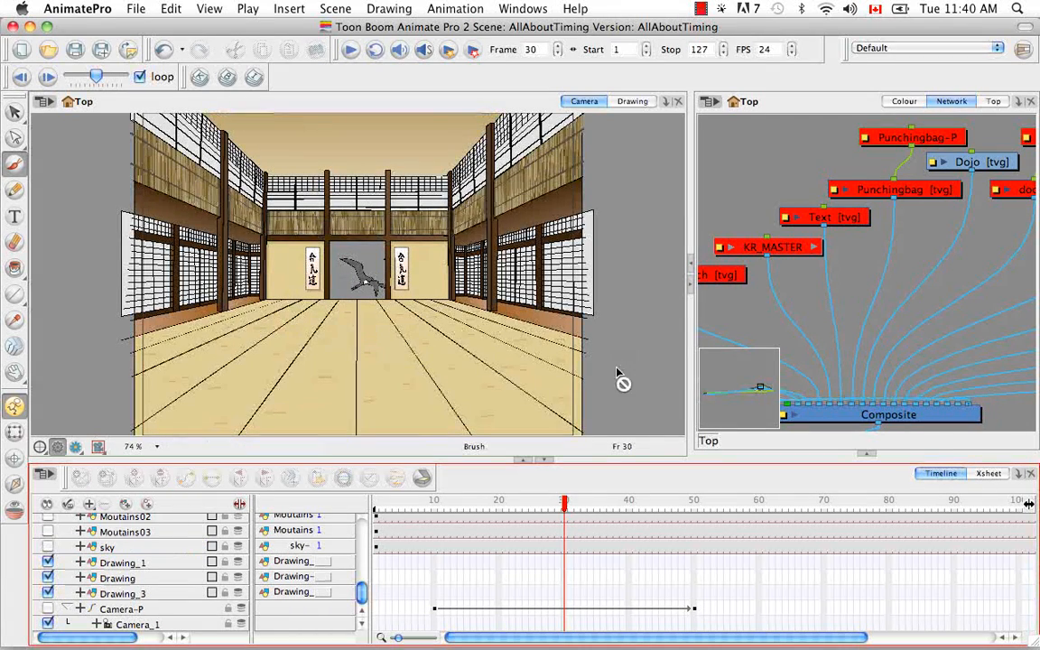
Step: Delete the Drawing_1, Drawing and Drawing_3 layers together with their drawing files and element folders
left_click(135, 564)
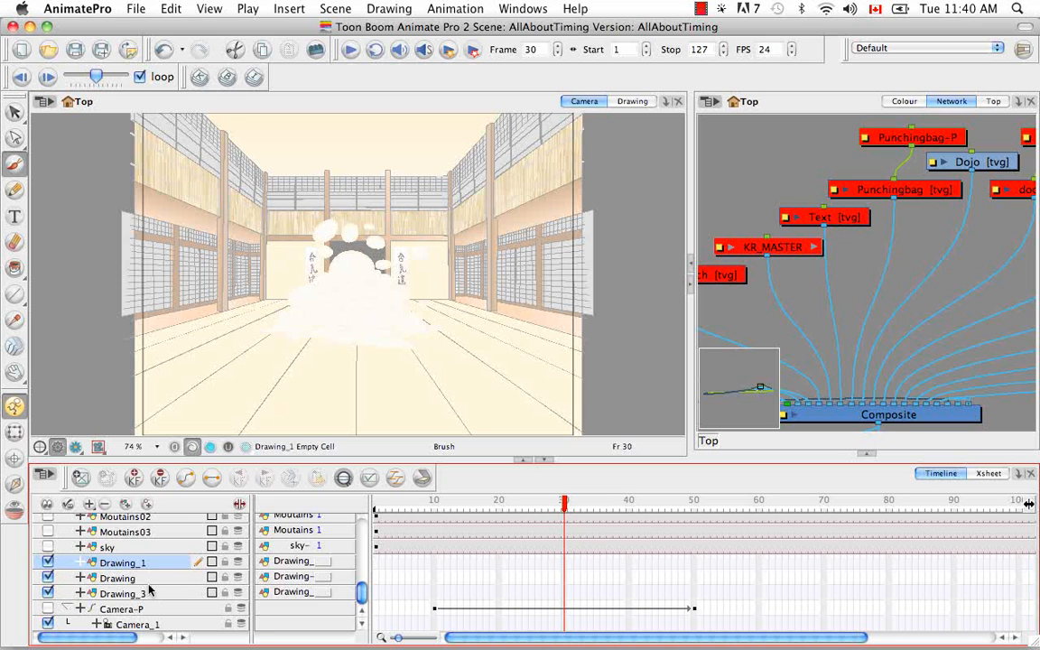
left_click(149, 590, "shift")
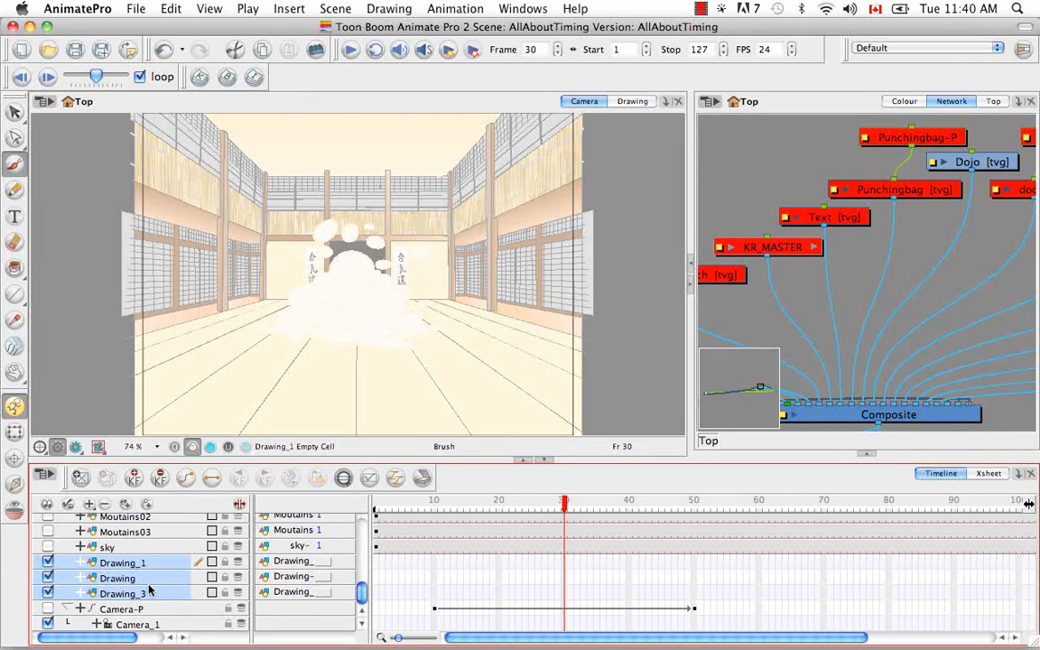
right_click(150, 589)
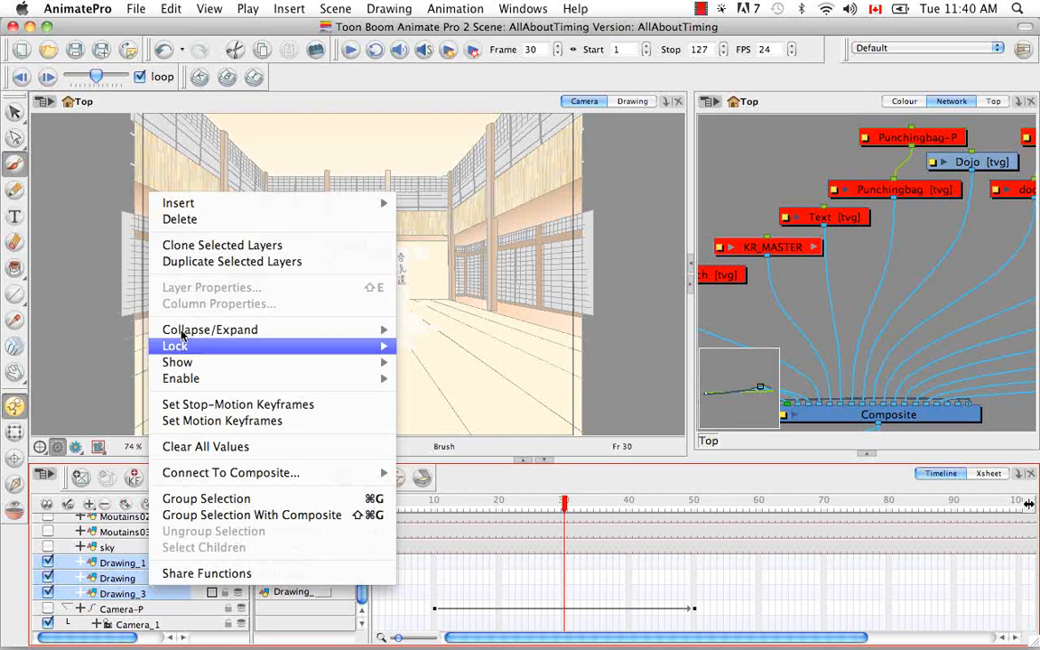
left_click(179, 218)
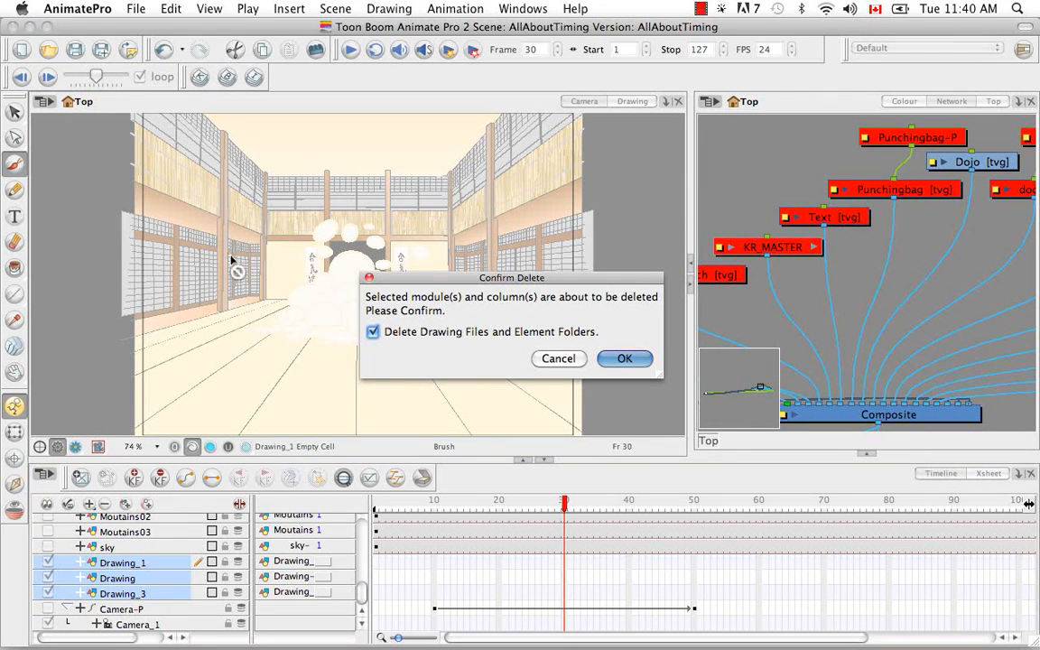
left_click(618, 359)
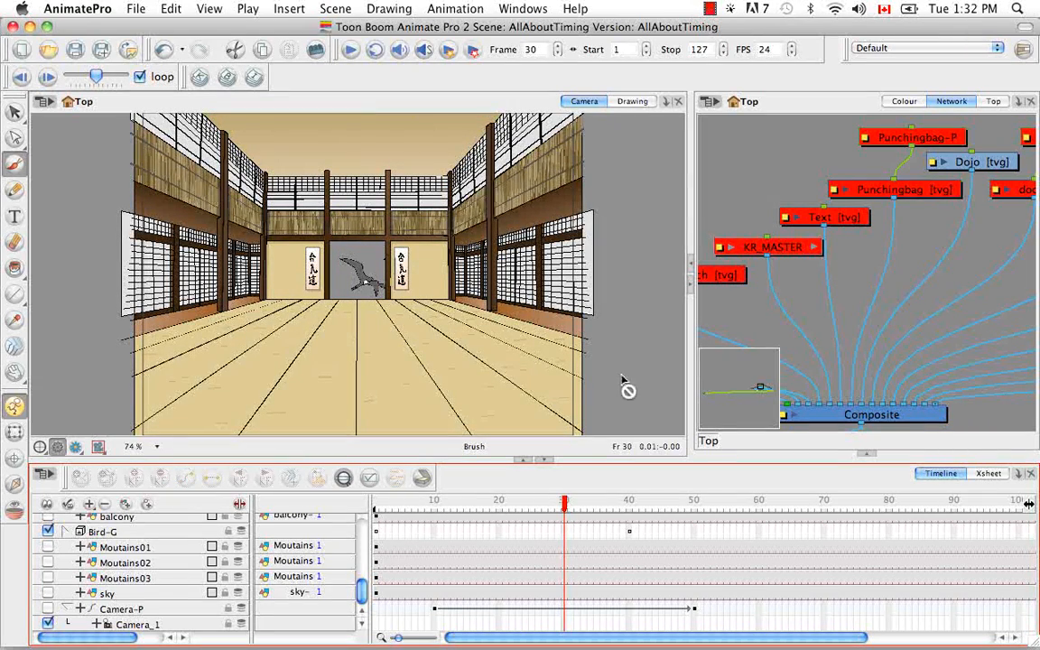
Step: Collapse the Punchingbag-P peg in the Timeline and move it above the Text layer
left_click_drag(360, 592, 362, 564)
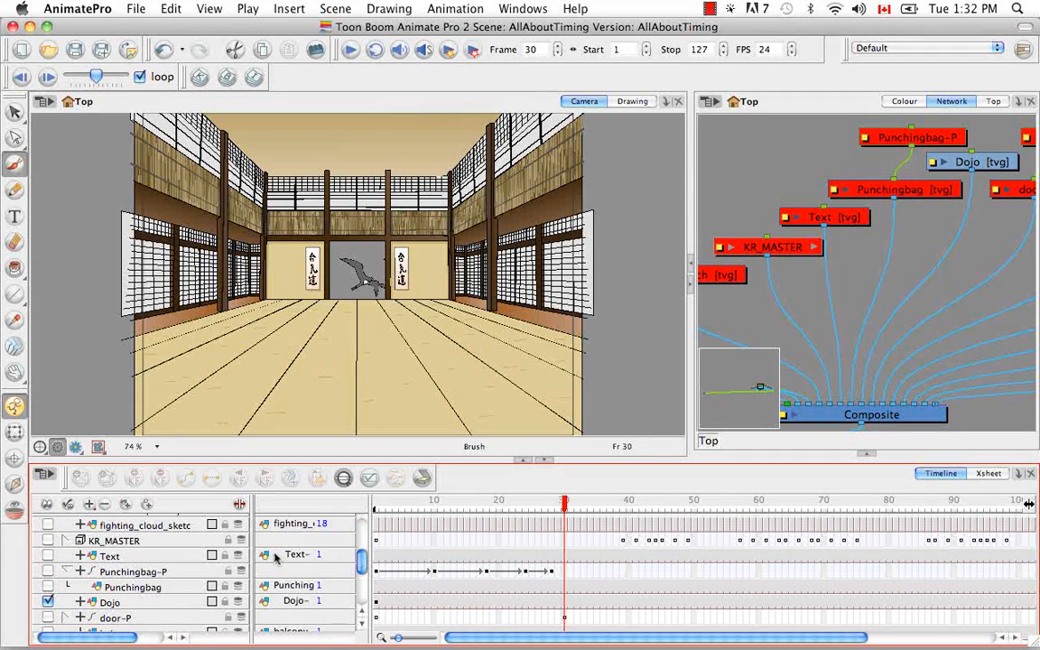
left_click(78, 571)
left_click(102, 573)
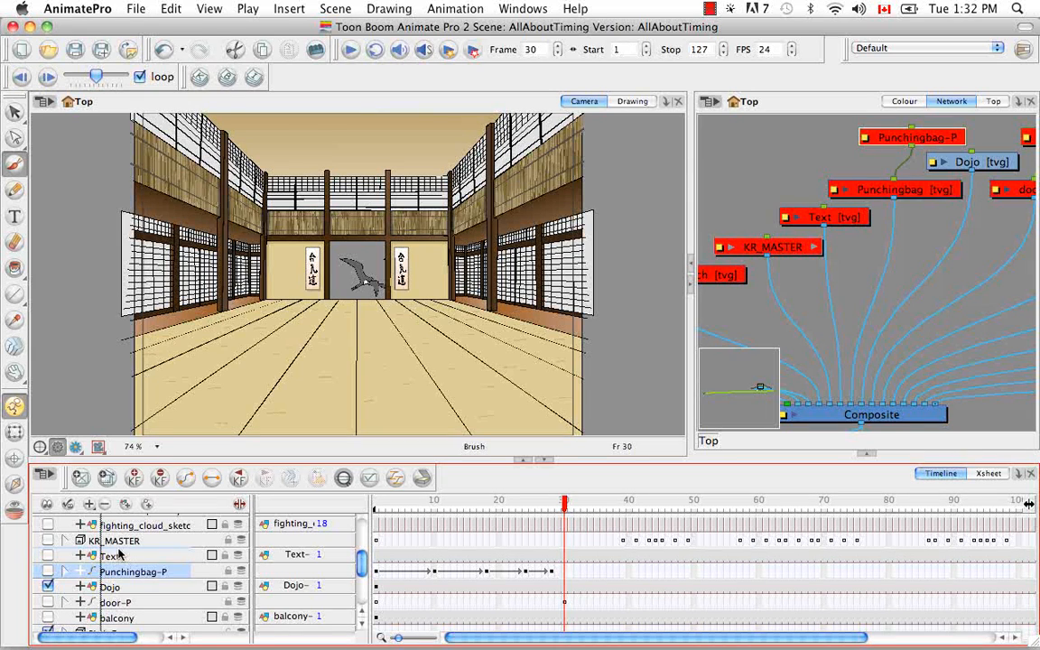
left_click_drag(117, 554, 118, 556)
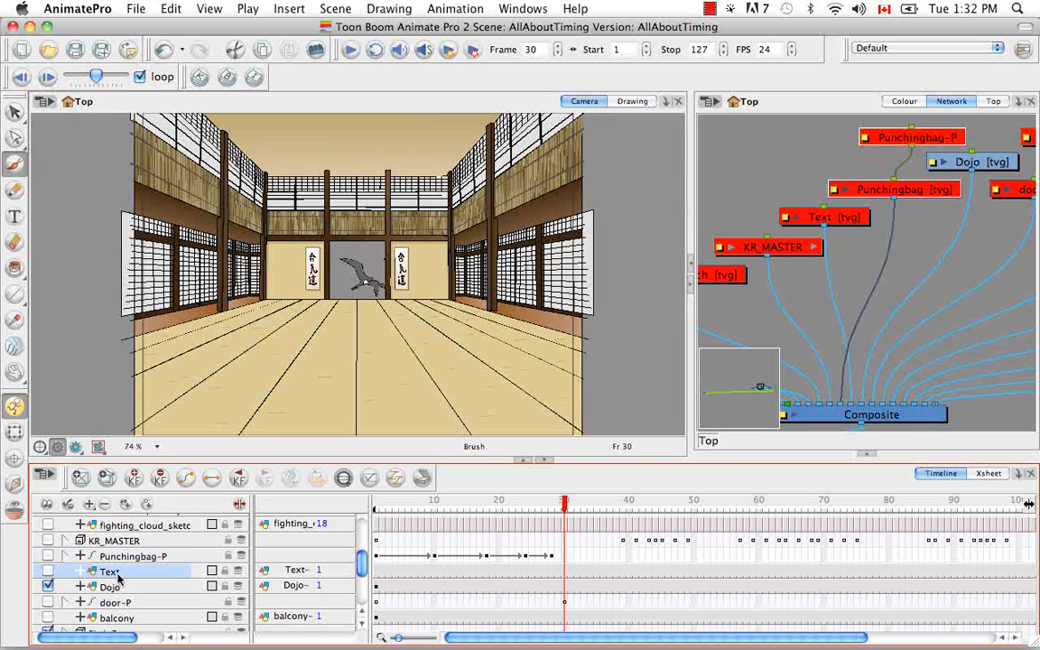
Step: Parent Punchingbag-P to the Dojo layer, and move it back out between Text and Dojo
left_click_drag(125, 564, 118, 589)
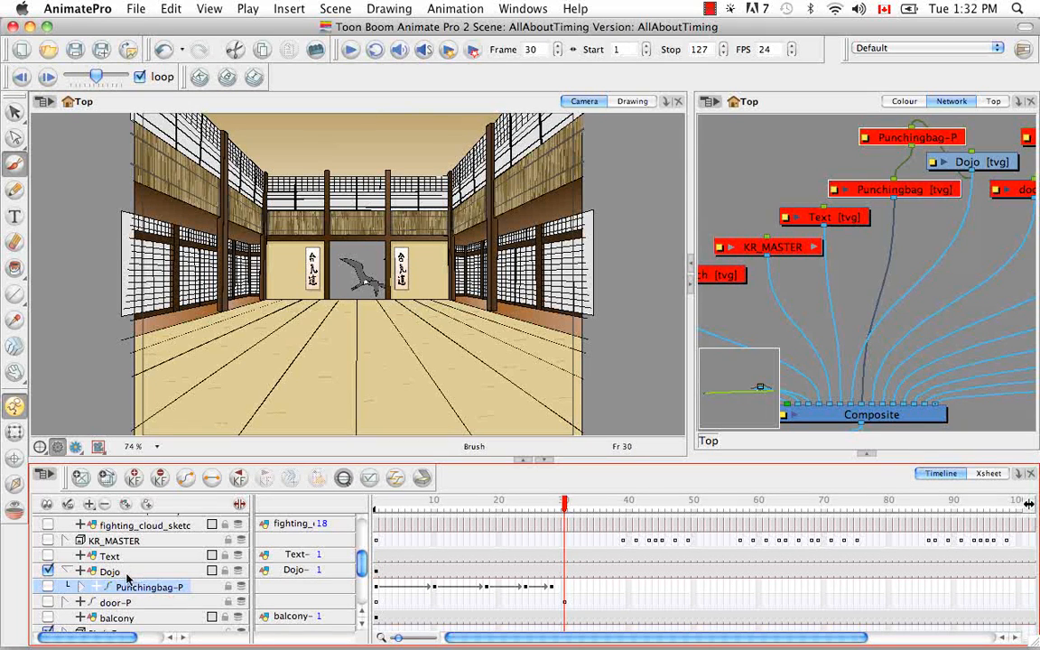
mouse_move(134, 588)
left_mouse_down()
mouse_move(127, 524)
mouse_move(130, 566)
left_mouse_up()
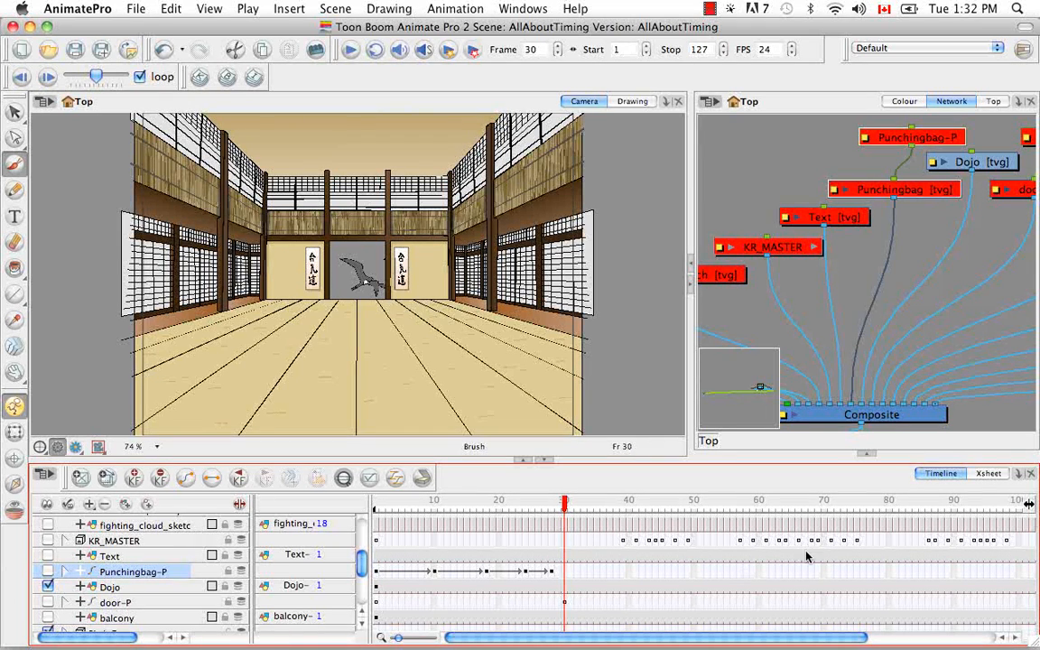
Step: Widen the Xsheet's column area and move the Bird_3 column between the Dojo and Bird columns
left_click(986, 474)
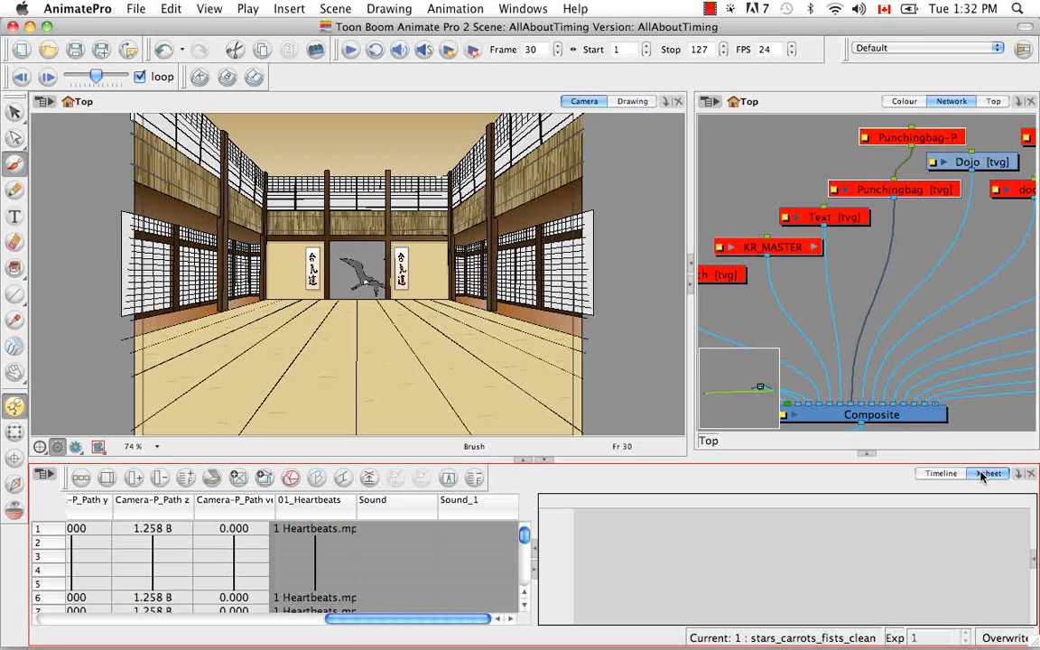
left_click(535, 572)
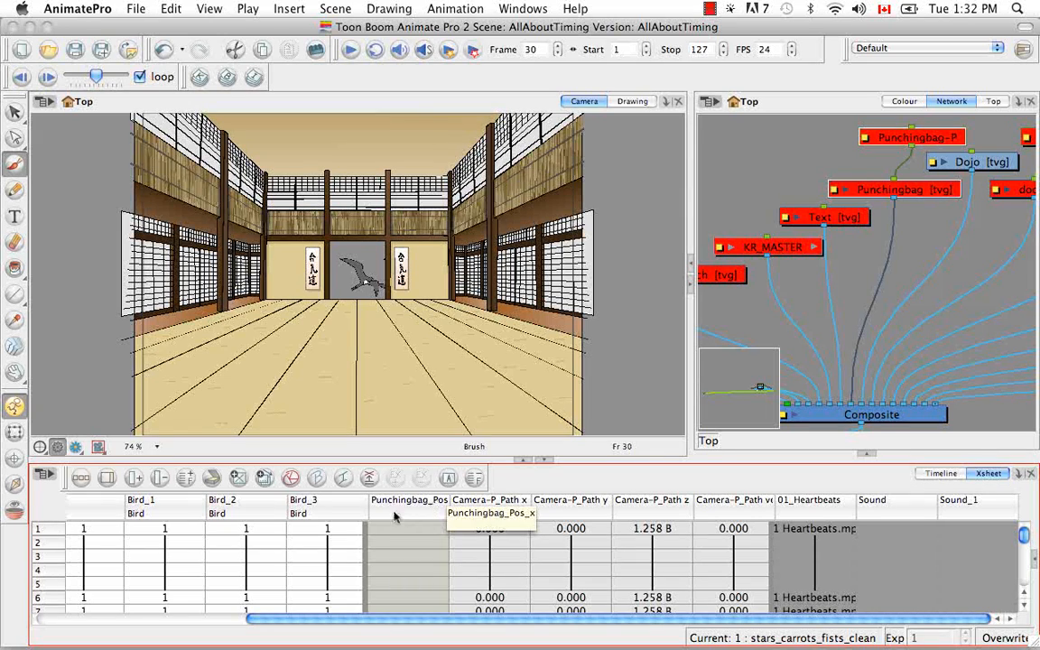
left_click_drag(258, 620, 45, 618)
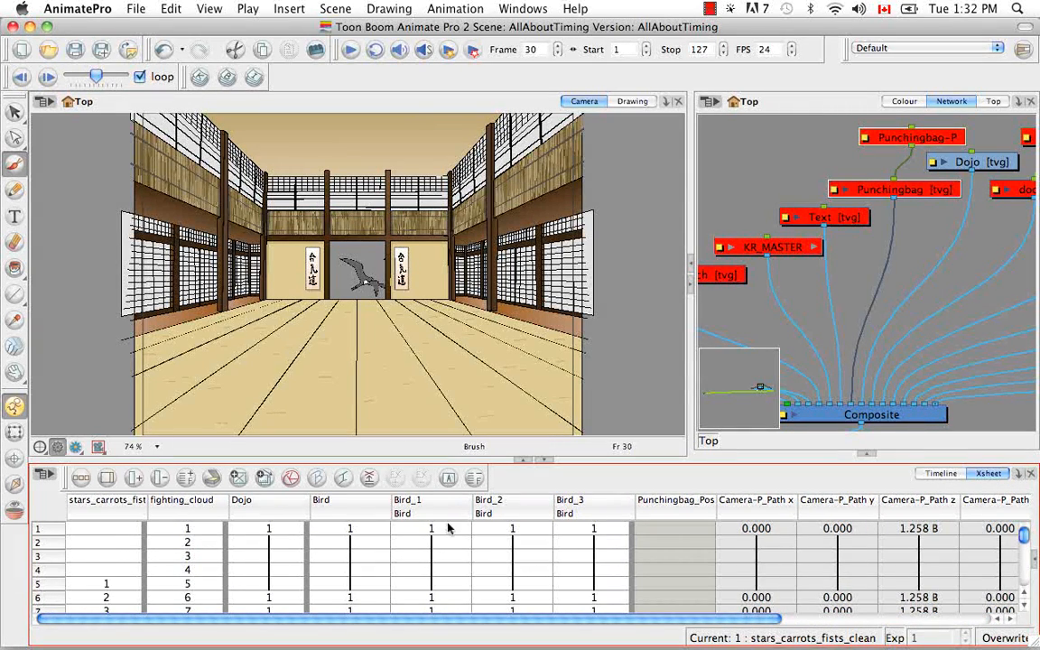
left_click(592, 513)
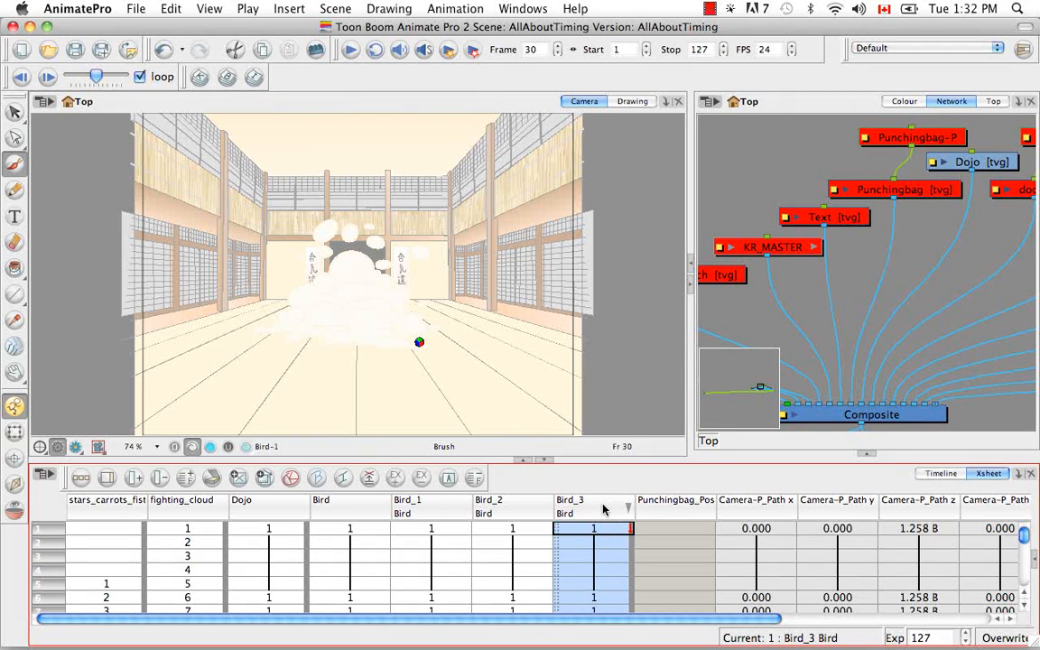
left_click_drag(603, 511, 310, 502)
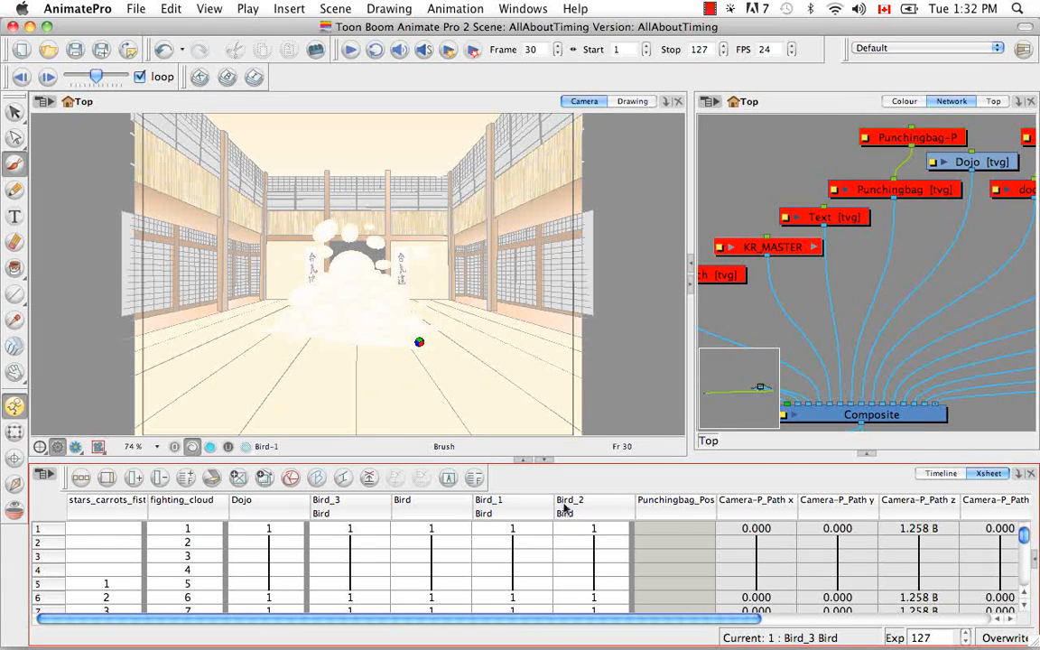
Step: Return to the Timeline and expand the Bird-G group and Birdy-P peg to check the order of the bird layers
left_click(950, 475)
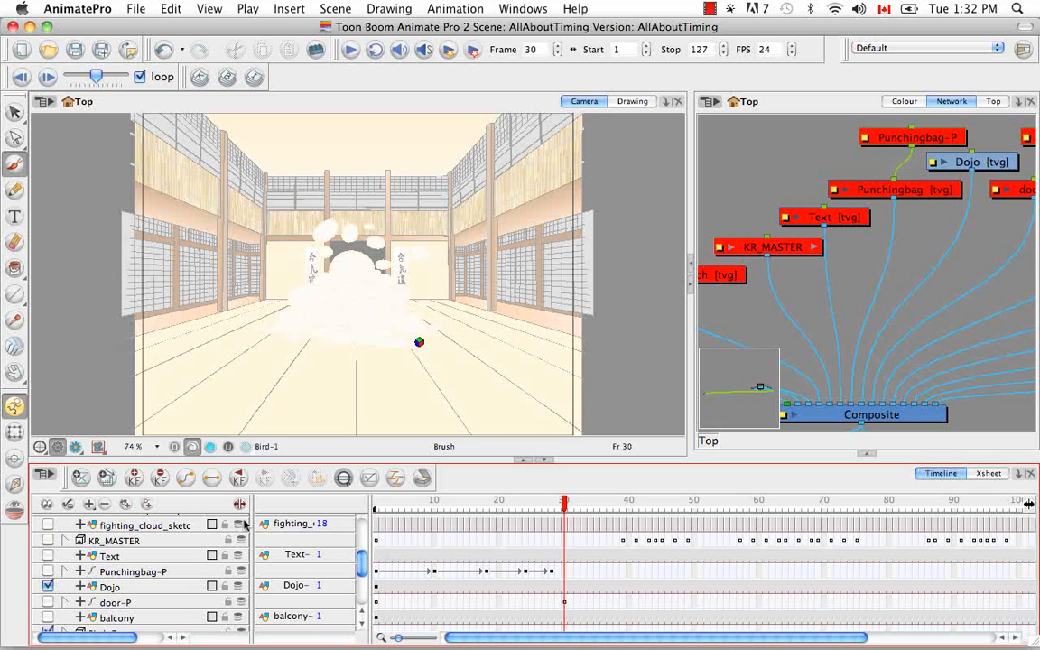
left_click_drag(363, 563, 362, 580)
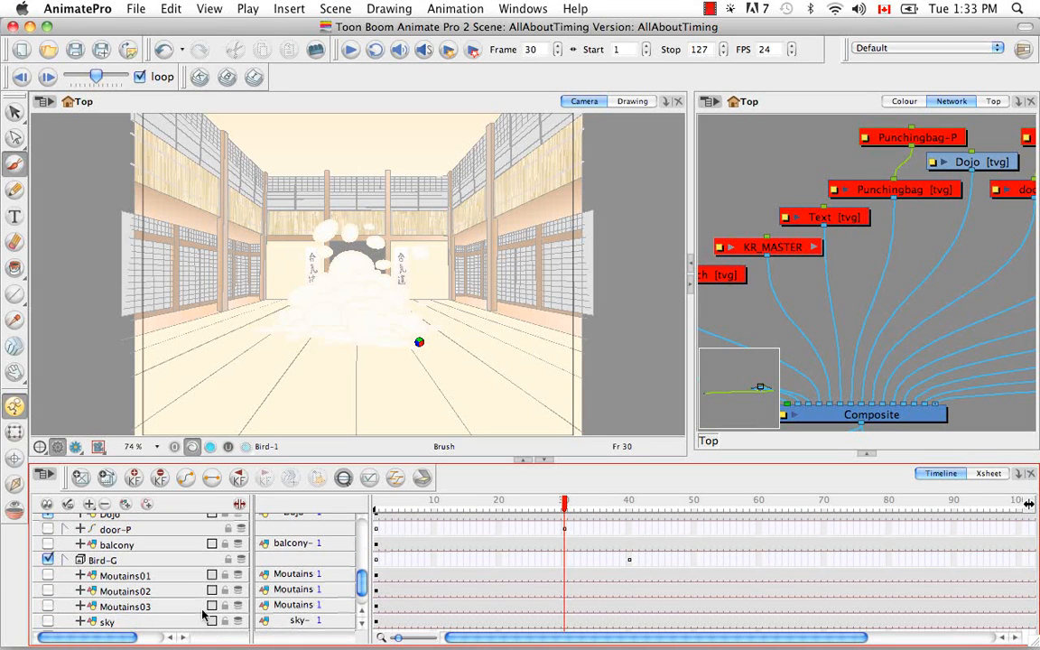
left_click(65, 561)
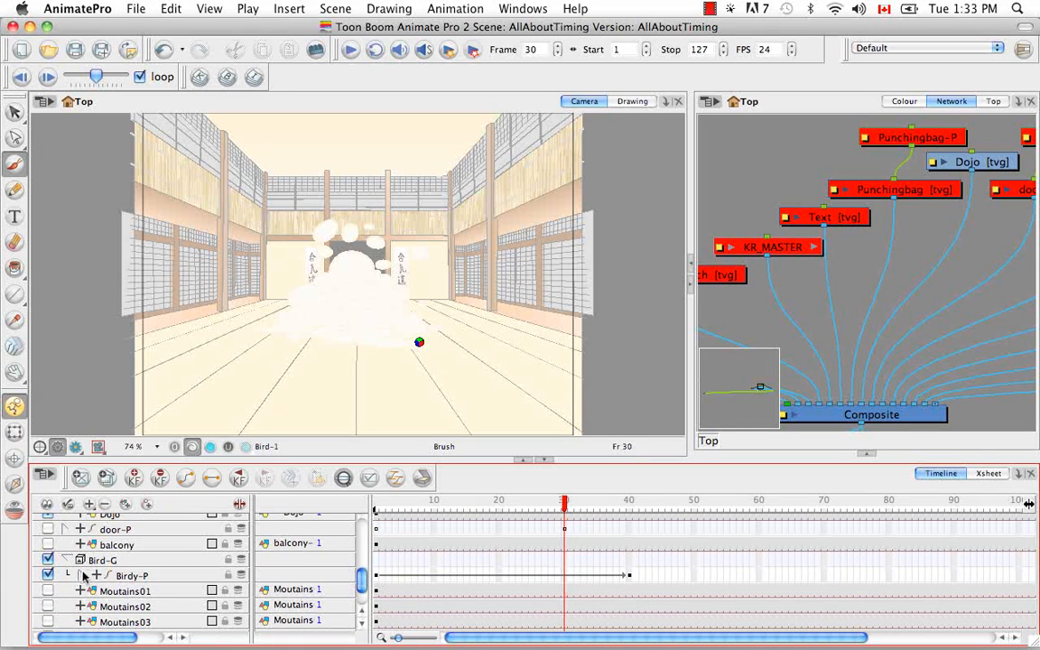
left_click(71, 576)
mouse_move(361, 569)
left_mouse_down()
mouse_move(360, 592)
mouse_move(360, 575)
left_mouse_up()
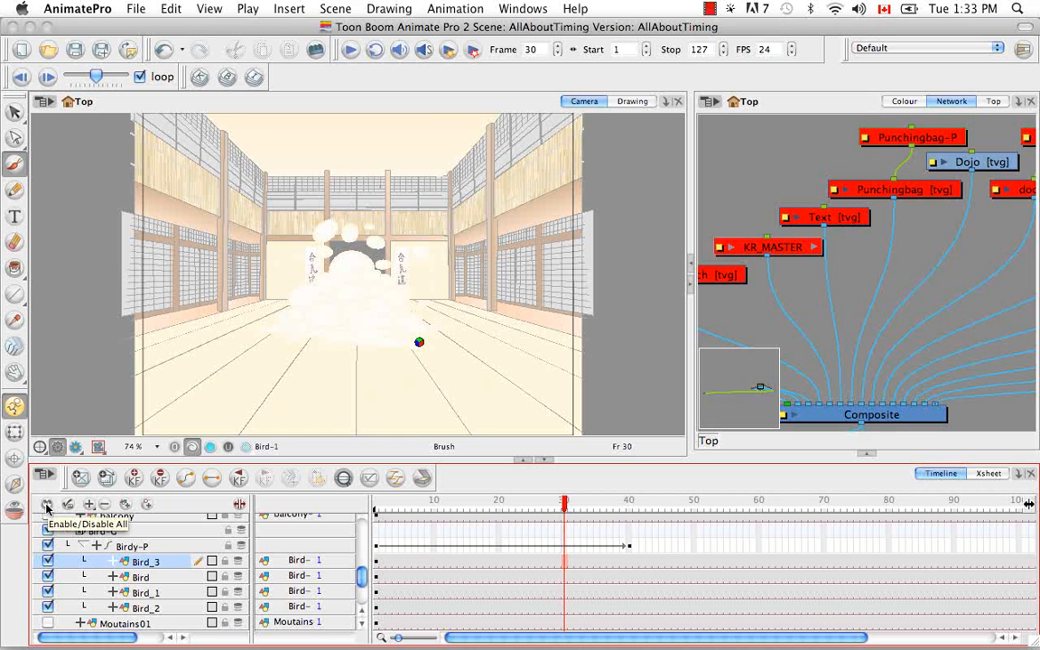
Step: Enable all layers, disable them all again, and collapse the Birdy-P peg and the Bird-G group
left_click(47, 508)
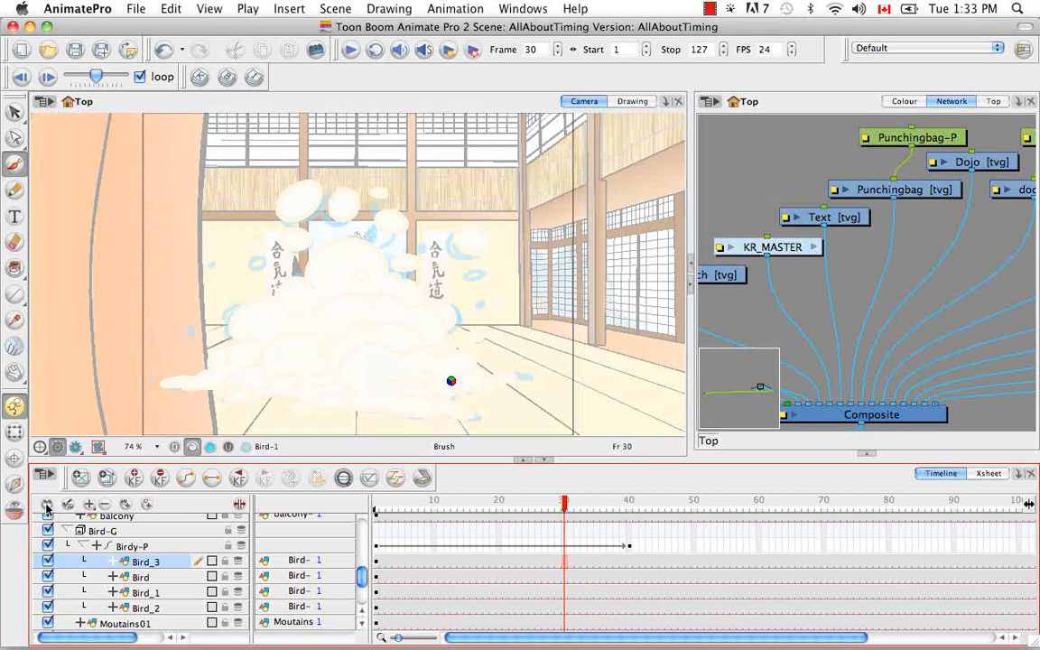
left_click(47, 508)
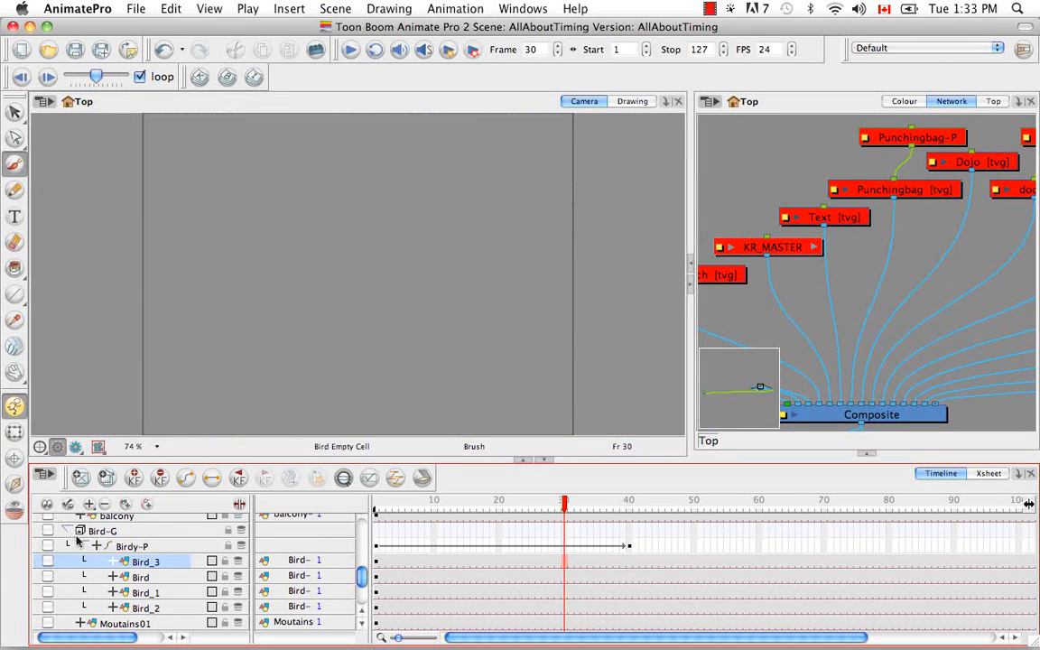
left_click(83, 546)
left_click(66, 532)
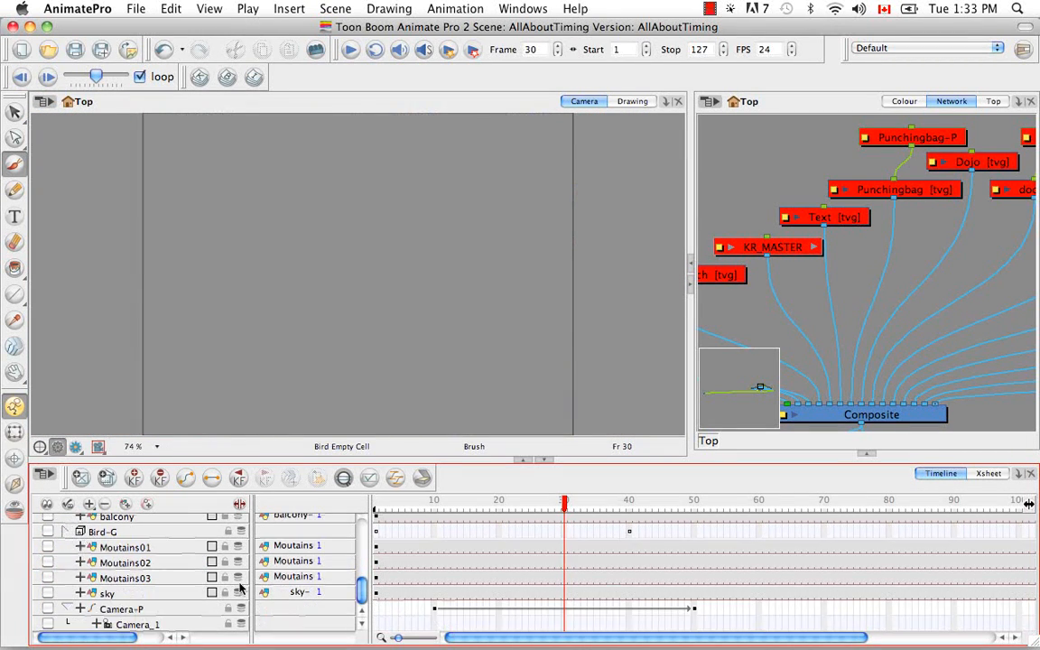
Step: Enable only the stars_carrots_fists_clean, fighting_cloud and Dojo layers
left_click(354, 591)
left_click_drag(361, 589, 362, 531)
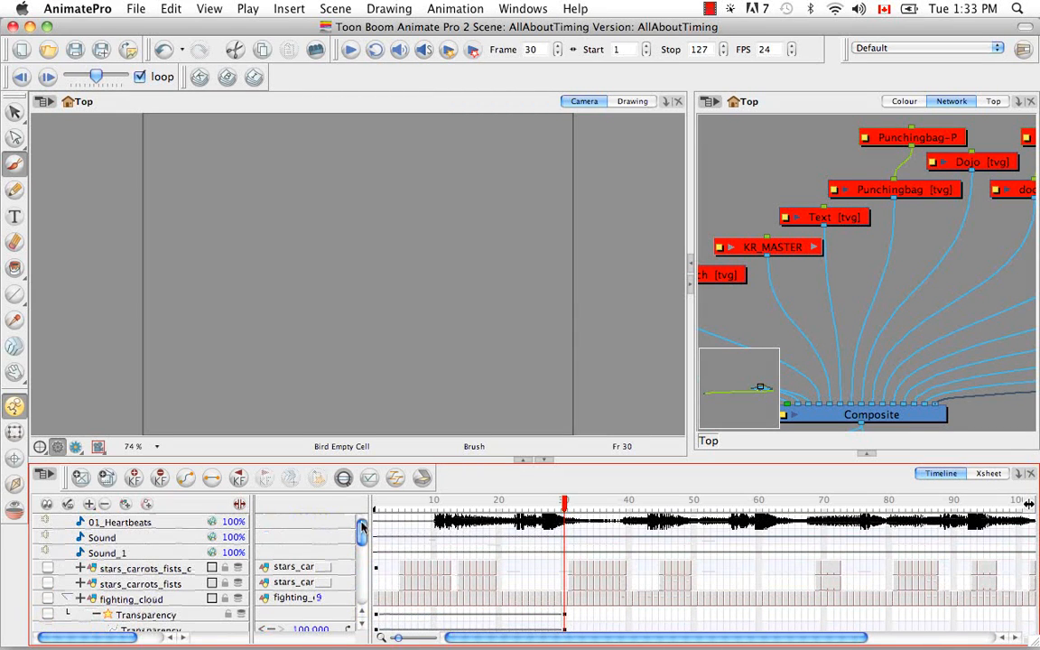
left_click(48, 568)
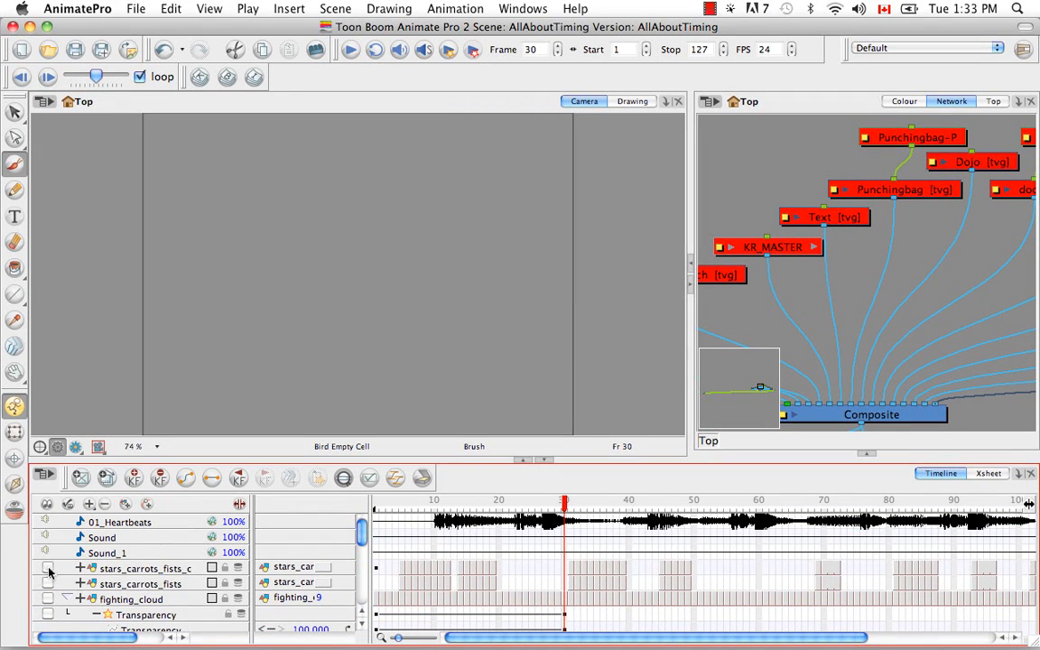
left_click(48, 599)
scroll(362, 542, "down", 1)
scroll(361, 550, "down", 5)
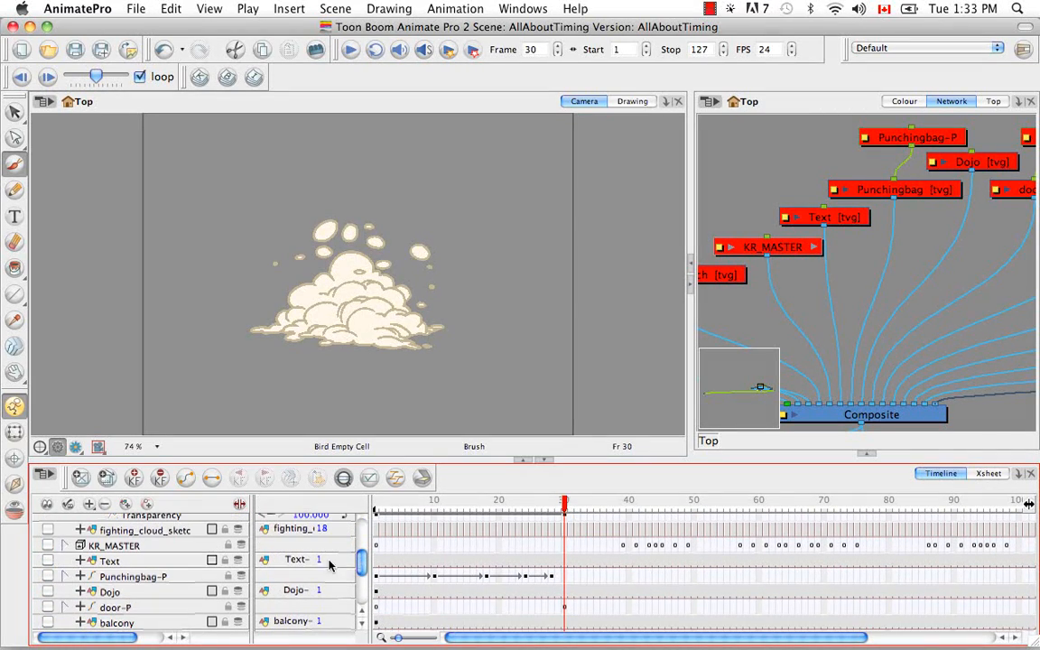
left_click(48, 591)
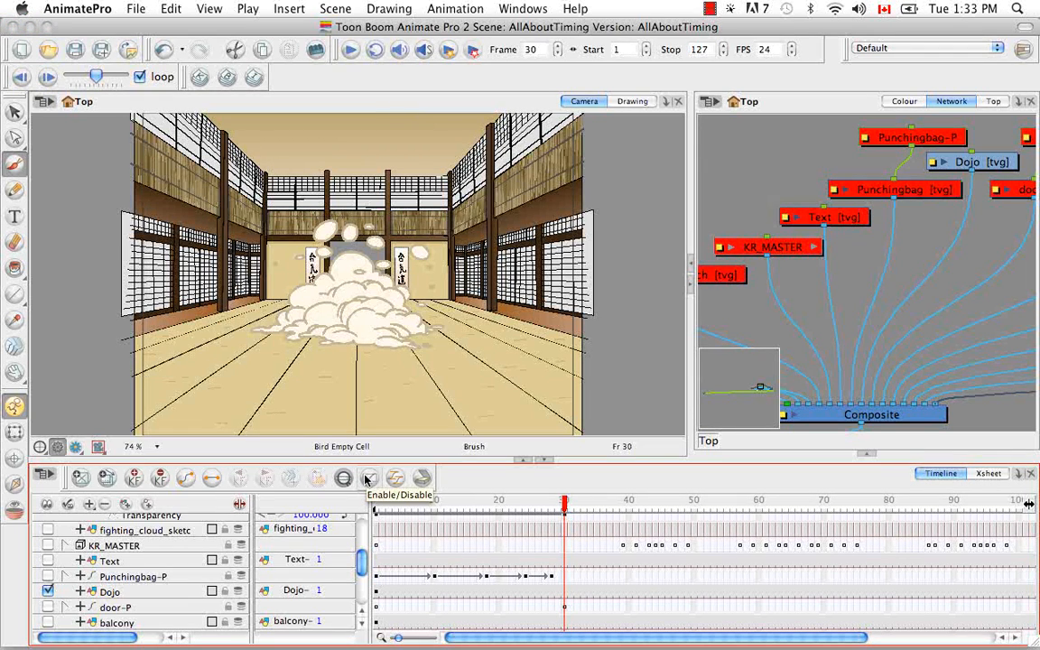
Step: Use Enable/Disable to switch the Dojo layer off and on, and the Punchingbag-P peg on and off
left_click(104, 592)
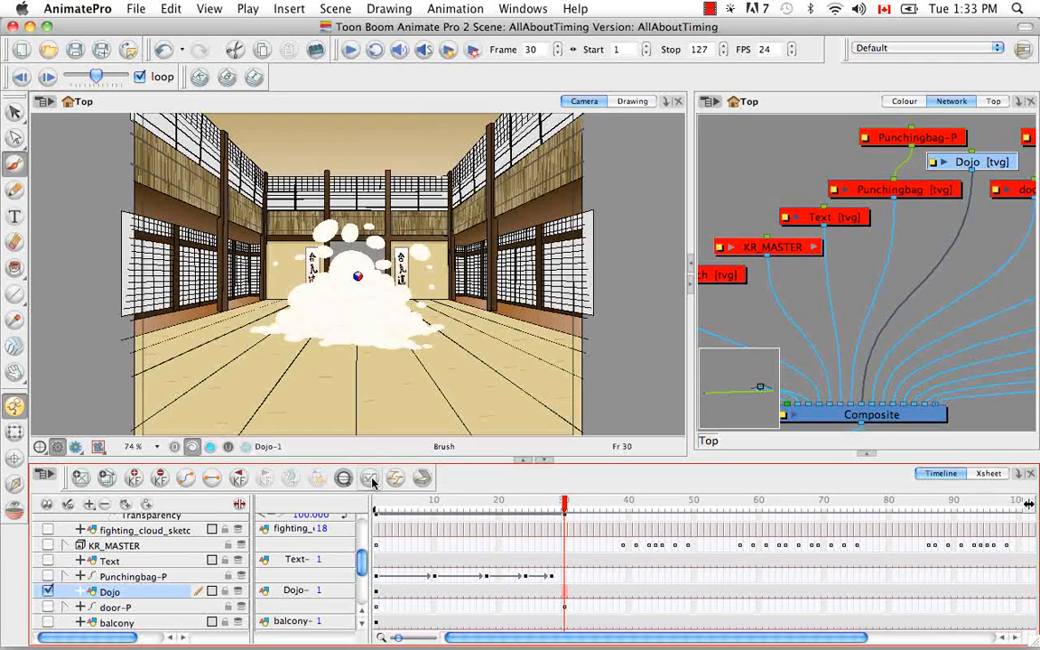
left_click(372, 480)
left_click(371, 480)
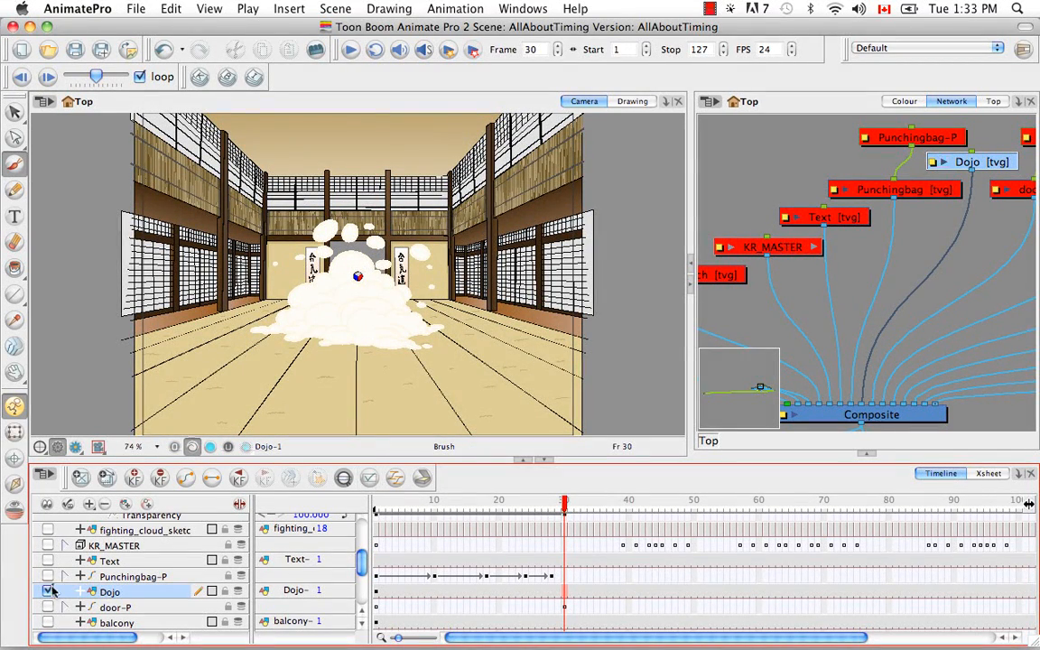
left_click(126, 576)
left_click(378, 483)
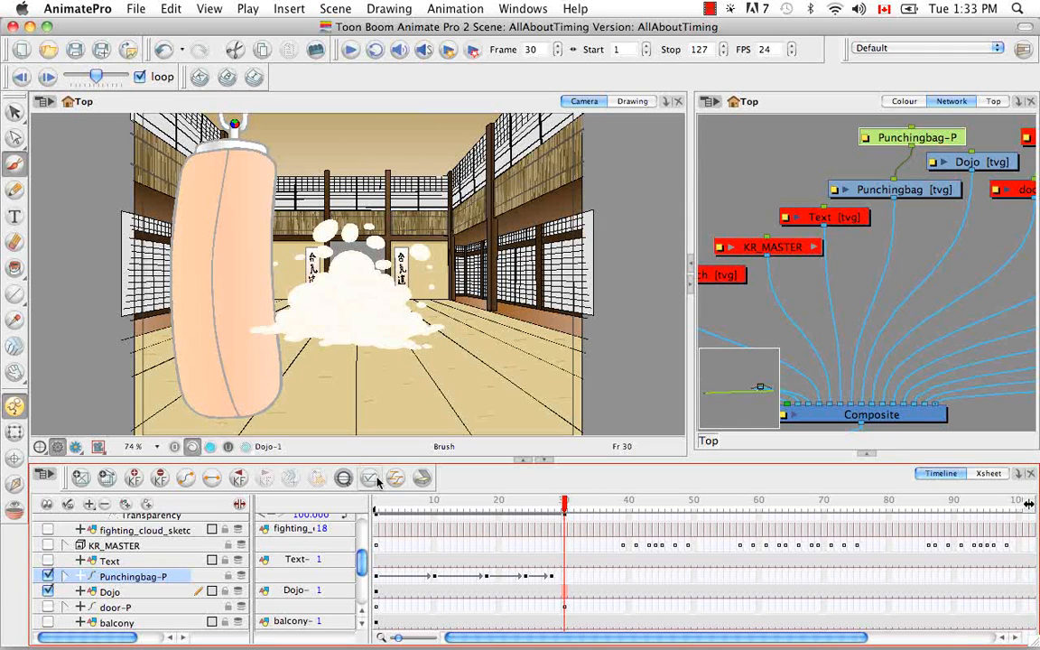
left_click(378, 481)
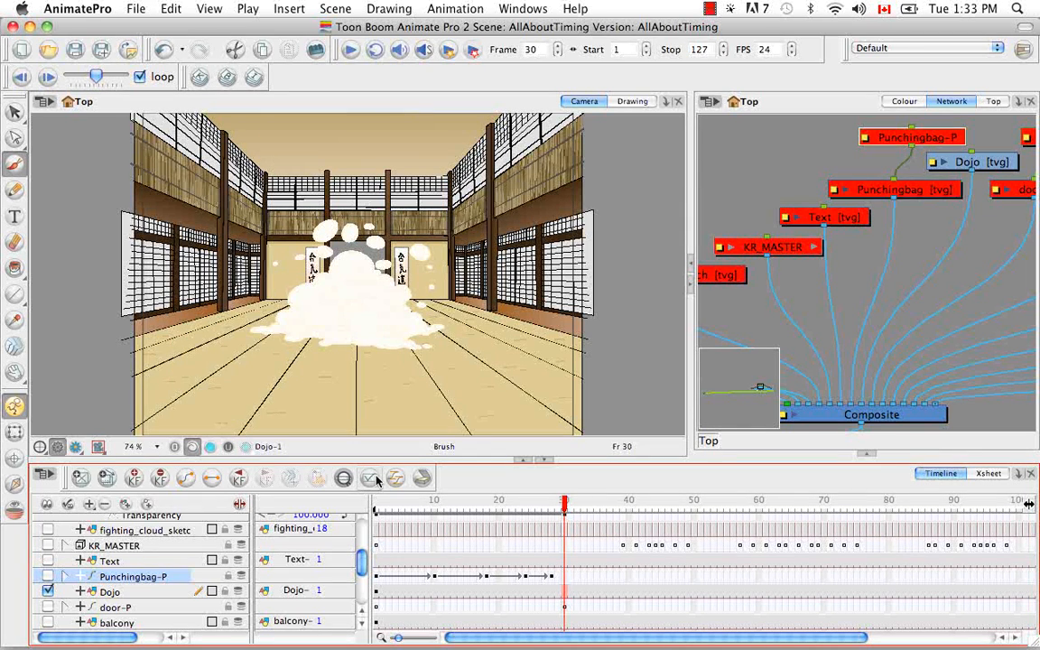
Step: Customize the Timeline View toolbar by adding the Disable All Others and Enable All tools
right_click(64, 488)
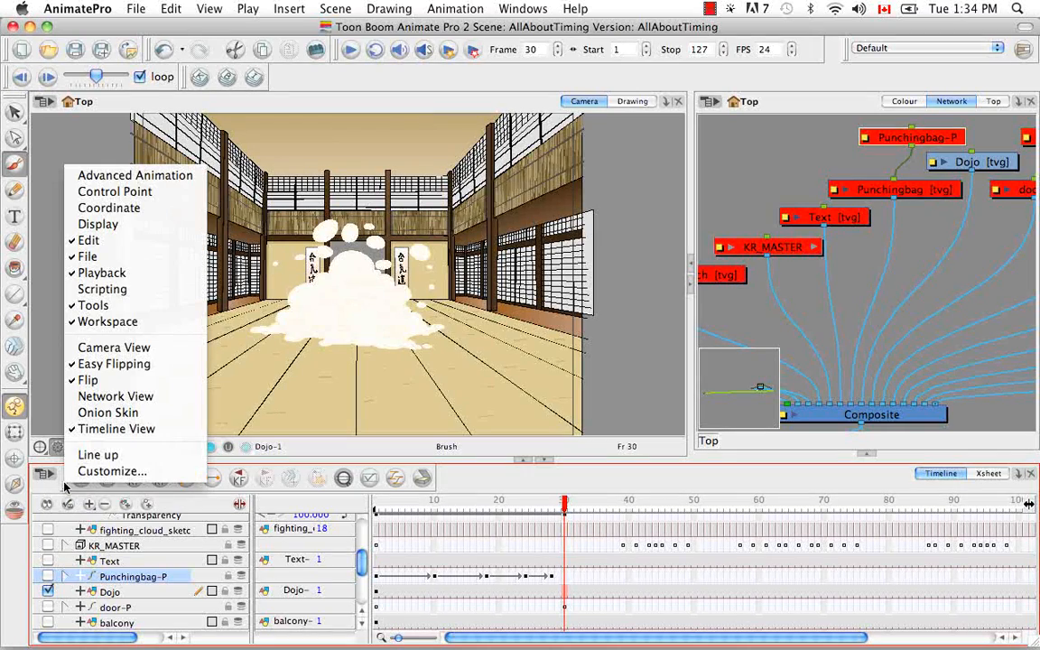
left_click(110, 470)
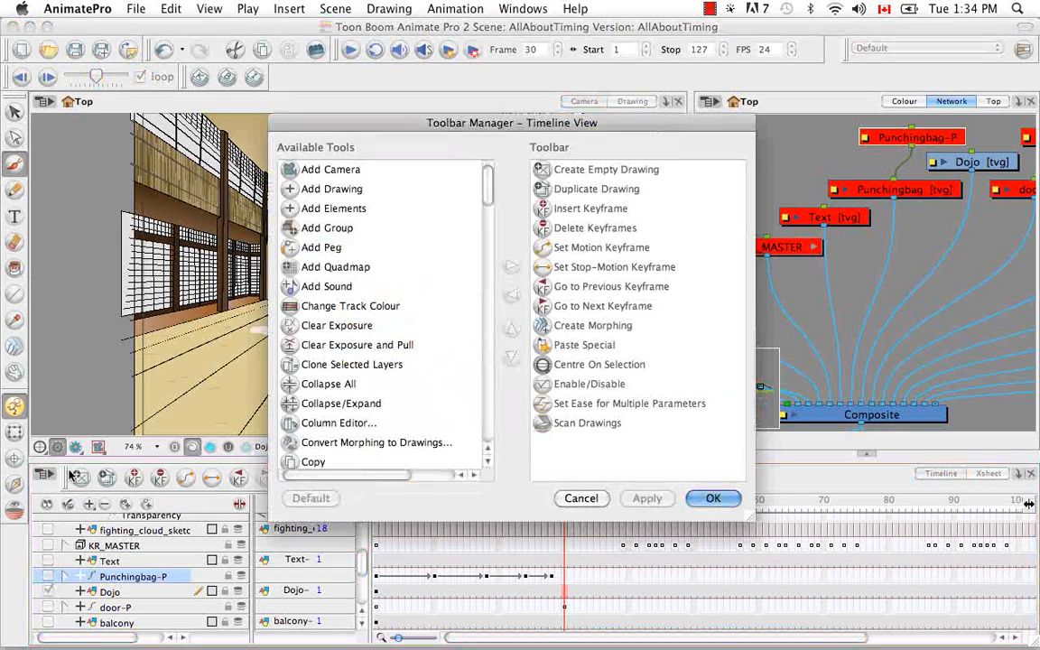
left_click_drag(489, 188, 490, 228)
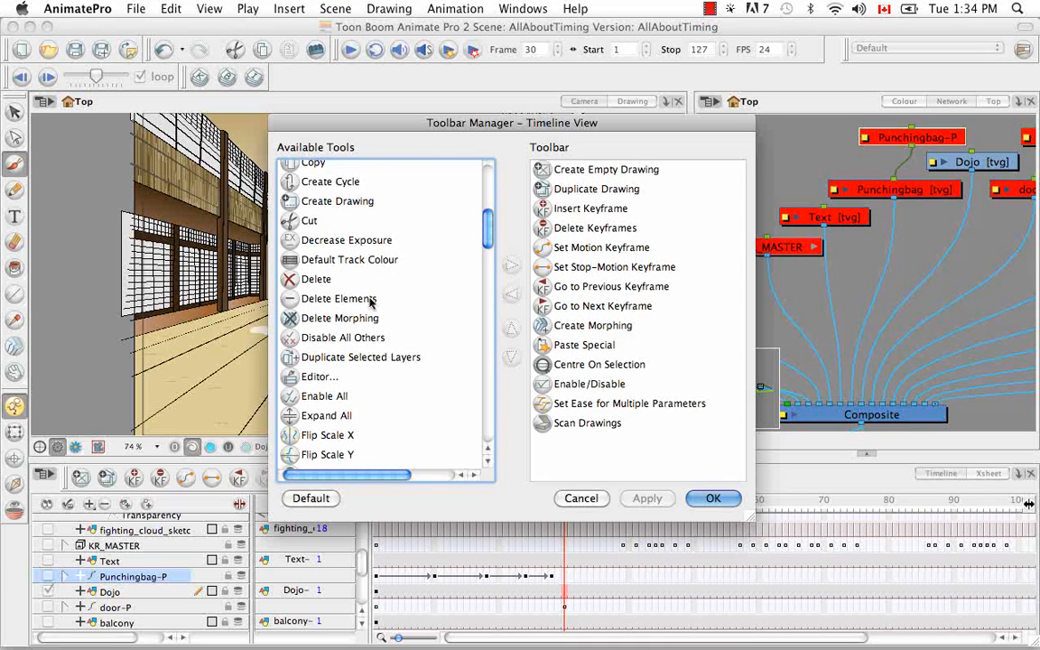
left_click(353, 337)
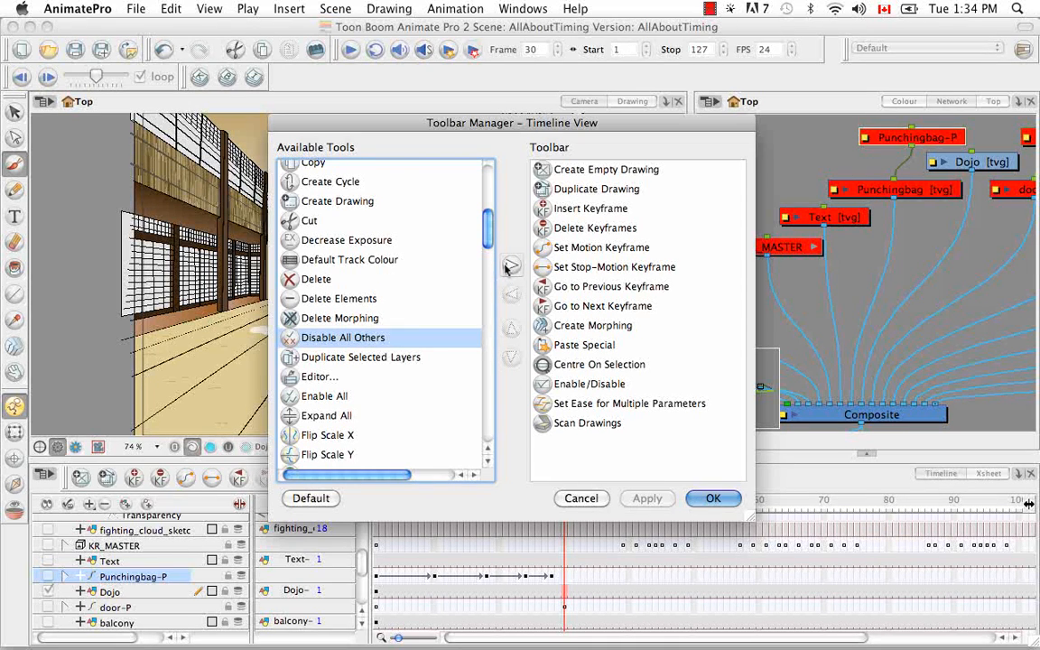
left_click(508, 265)
scroll(438, 208, "down", 2)
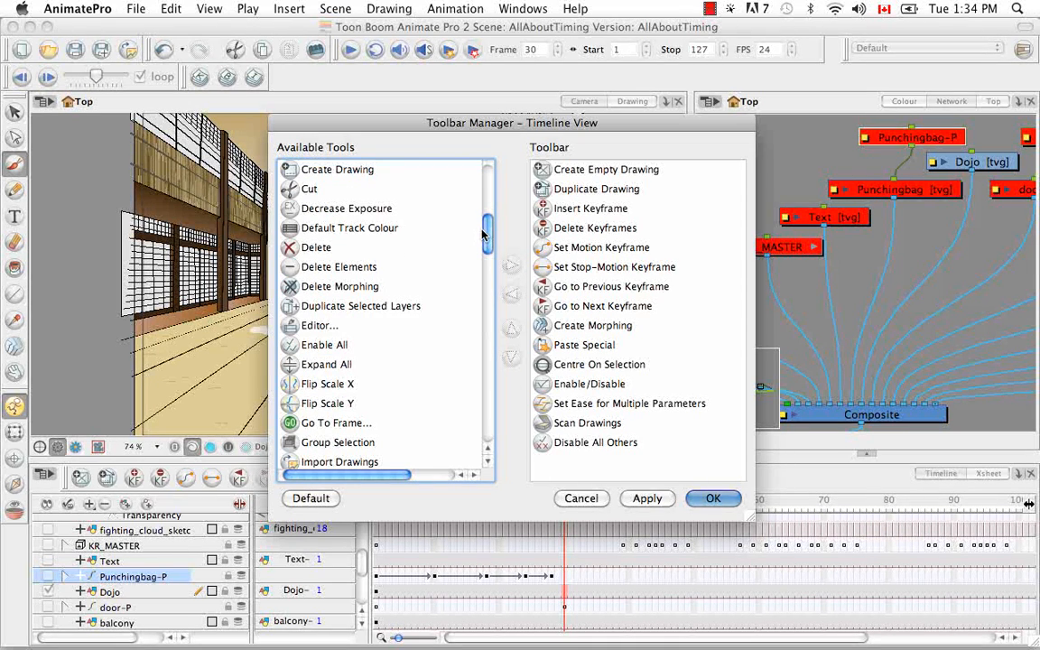
left_click(325, 345)
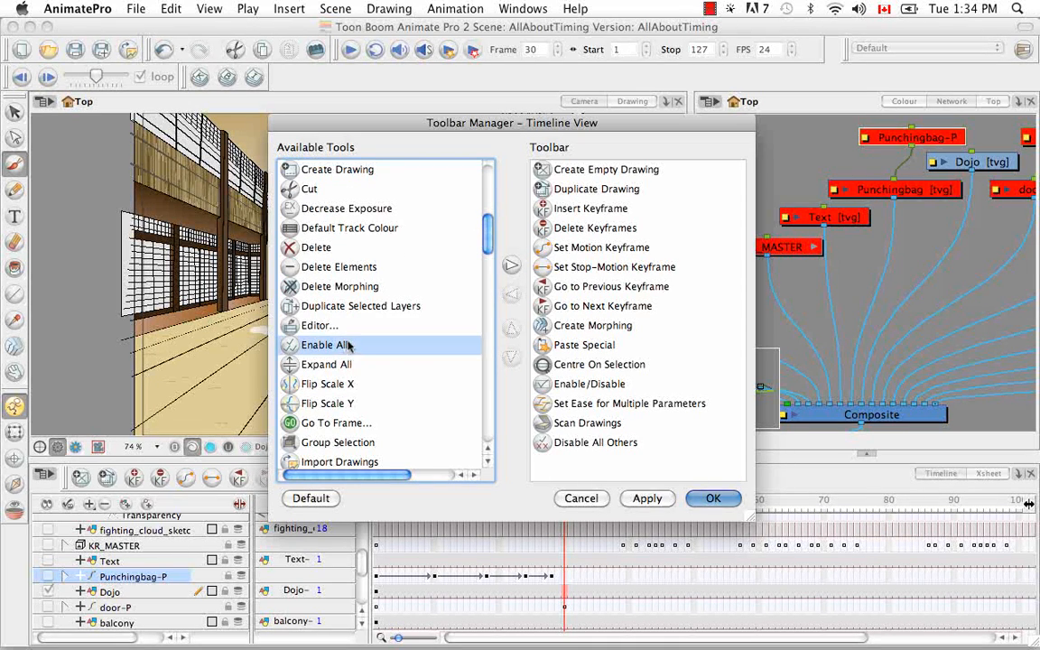
left_click(509, 266)
left_click(714, 499)
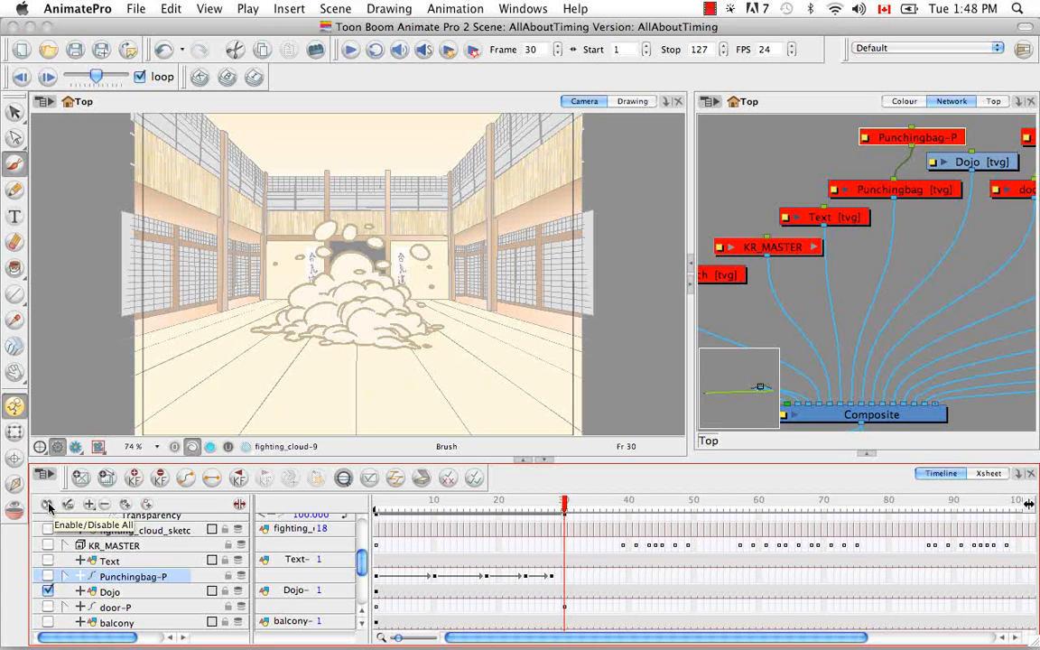
Step: Enable all layers, and reduce the enabled ones to Dojo, stars_carrots_fists_clean and fighting_cloud
left_click(474, 478)
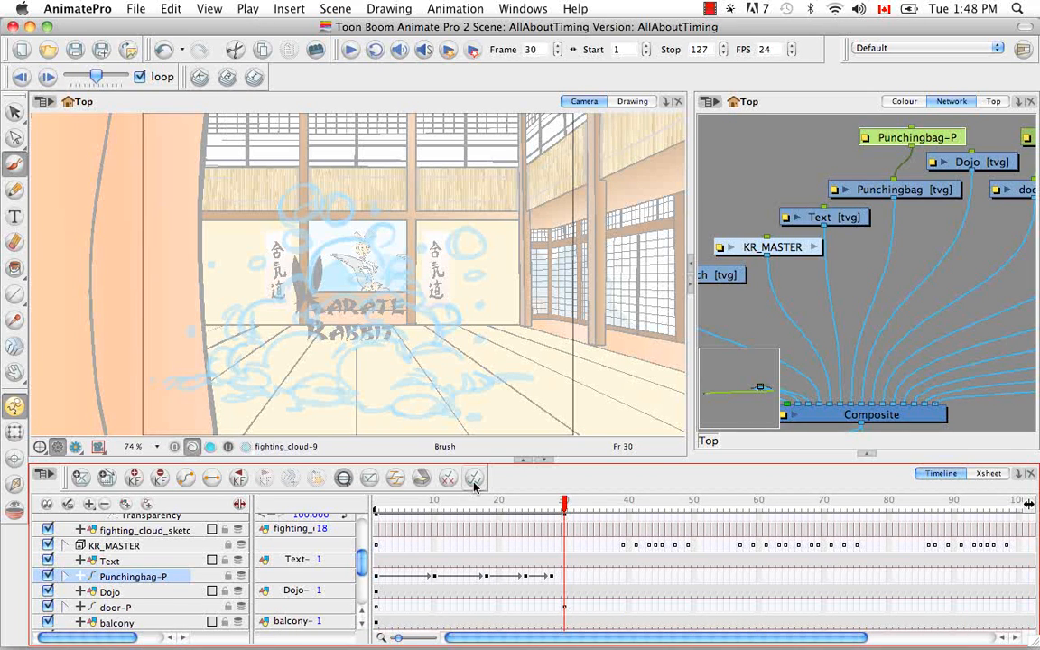
left_click(48, 504)
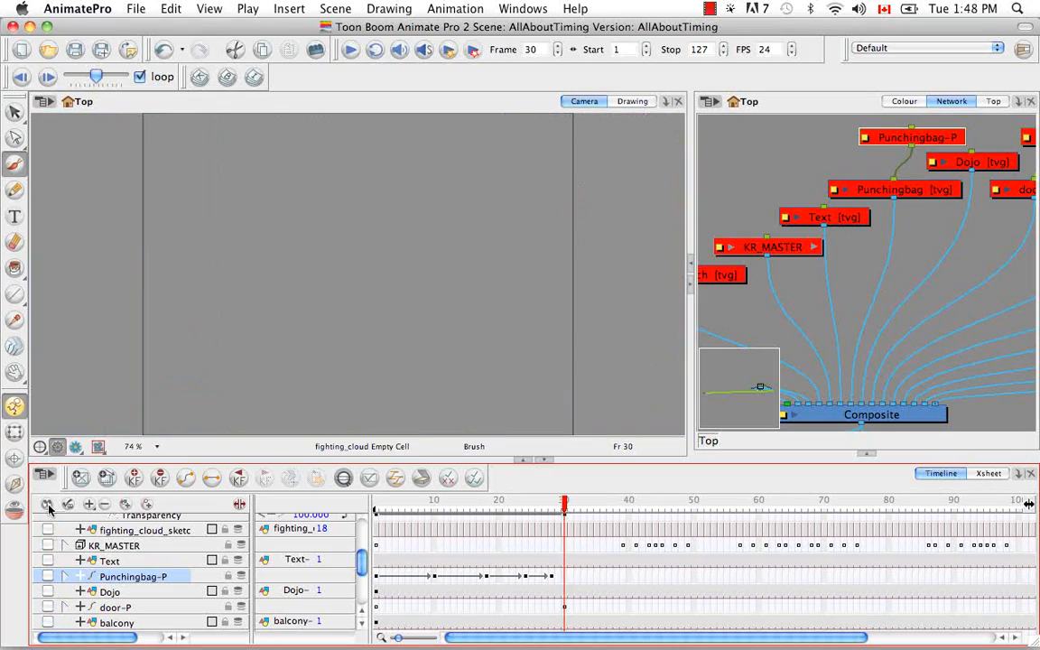
left_click(47, 592)
left_click_drag(358, 562, 361, 533)
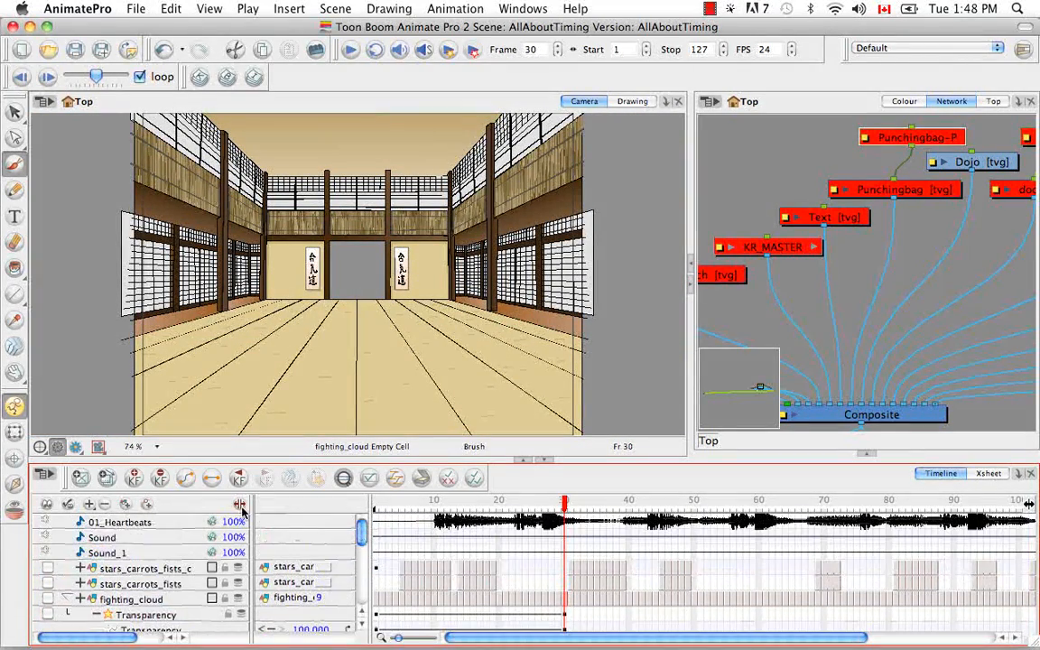
left_click(48, 568)
left_click(47, 599)
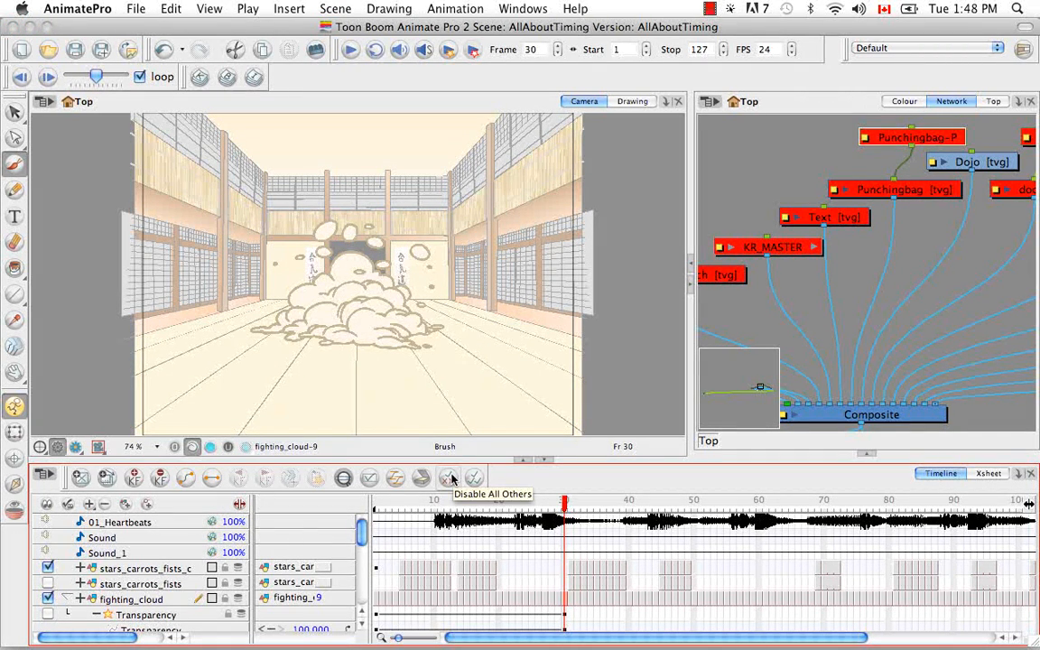
Step: Disable all layers other than stars_carrots_fists_clean, and check the layer list for groups that are still enabled
left_click(165, 571)
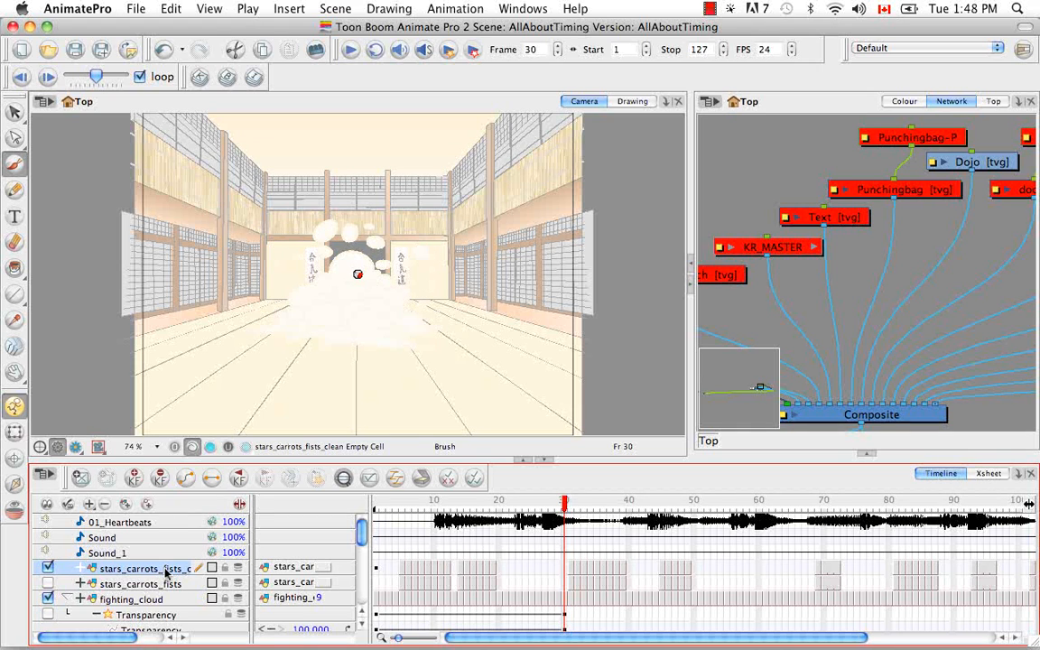
left_click(449, 480)
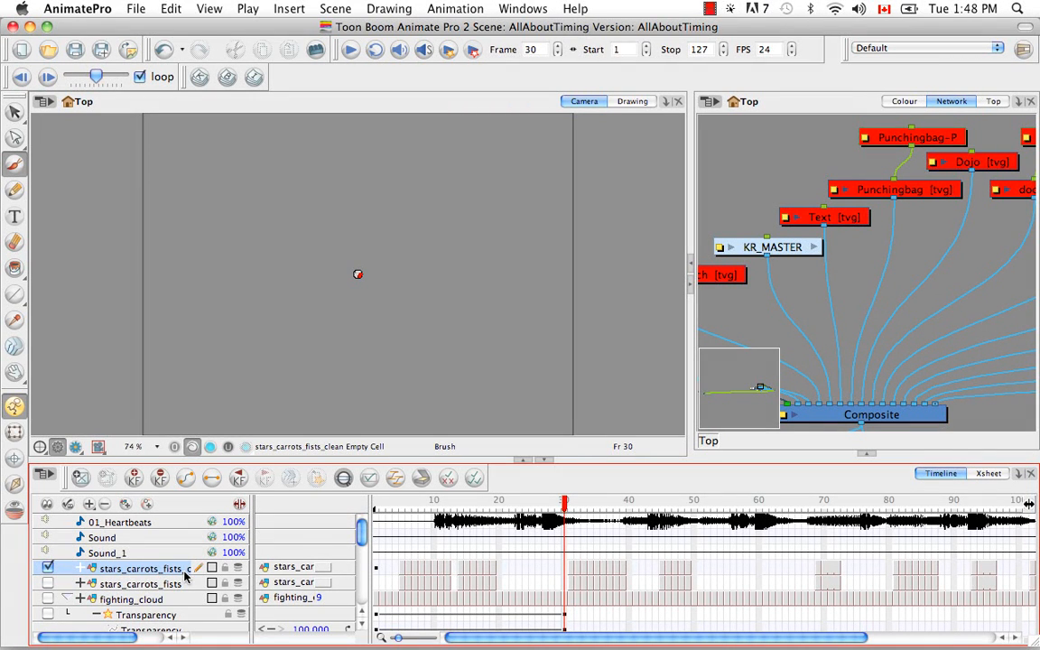
left_click_drag(362, 535, 363, 572)
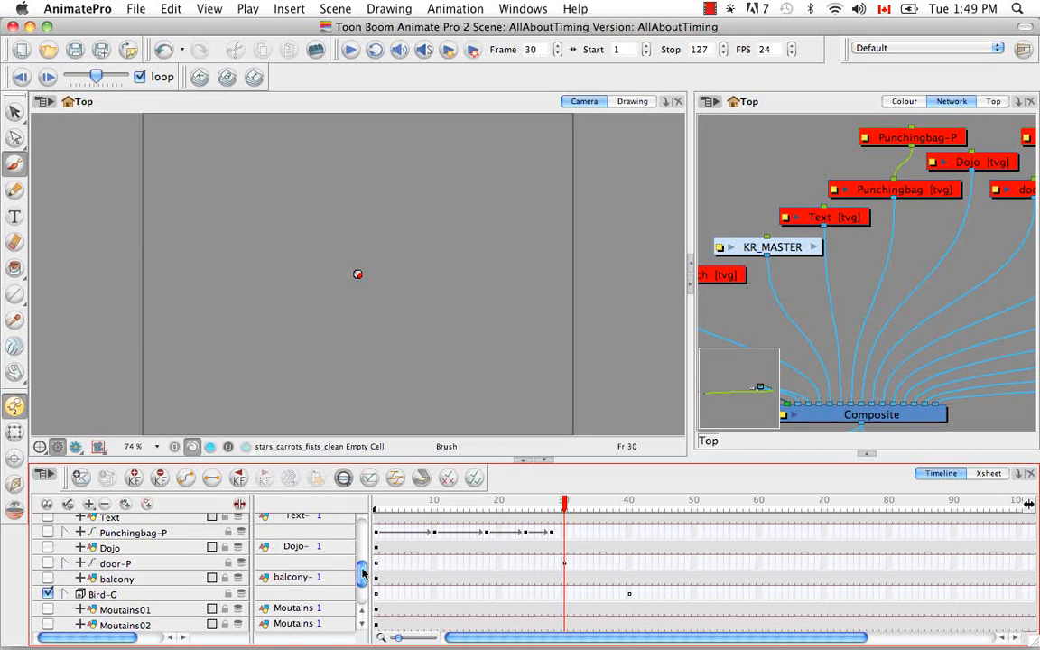
left_click_drag(364, 575, 364, 561)
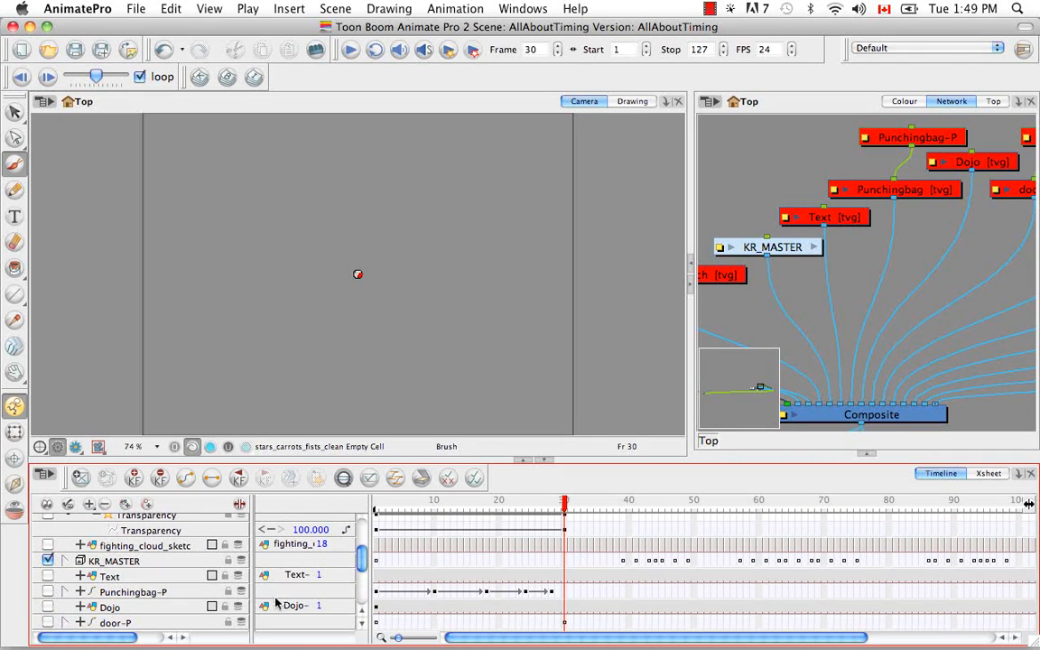
scroll(365, 516, "up", 3)
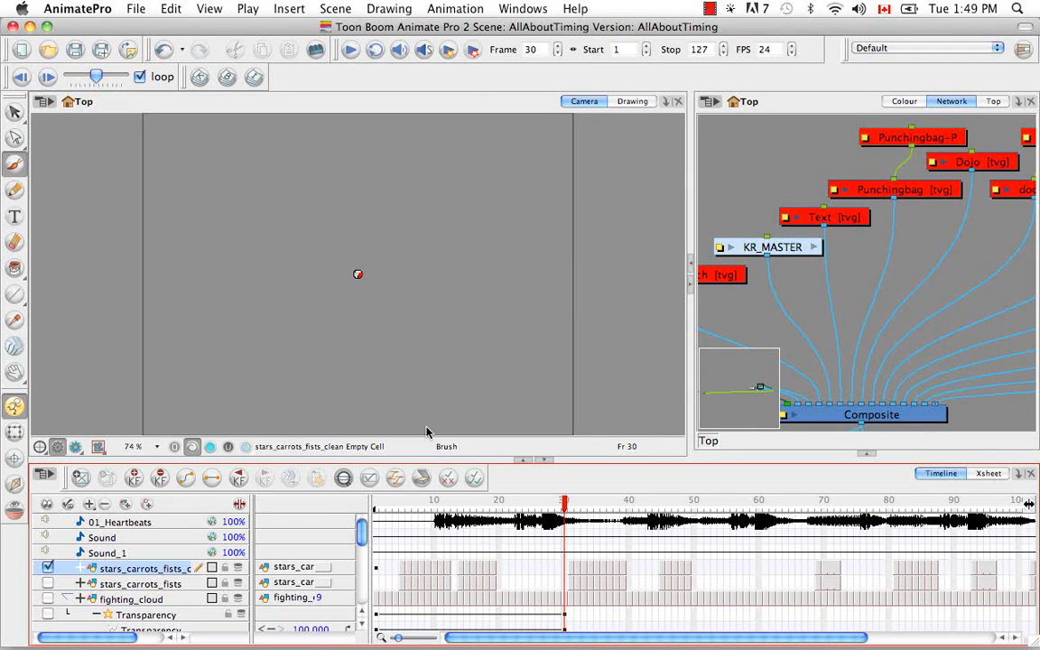
Step: At frame 31, enable the fighting_cloud layer, and switch the stars_carrots_fists_clean layer off and back on
left_click(571, 565)
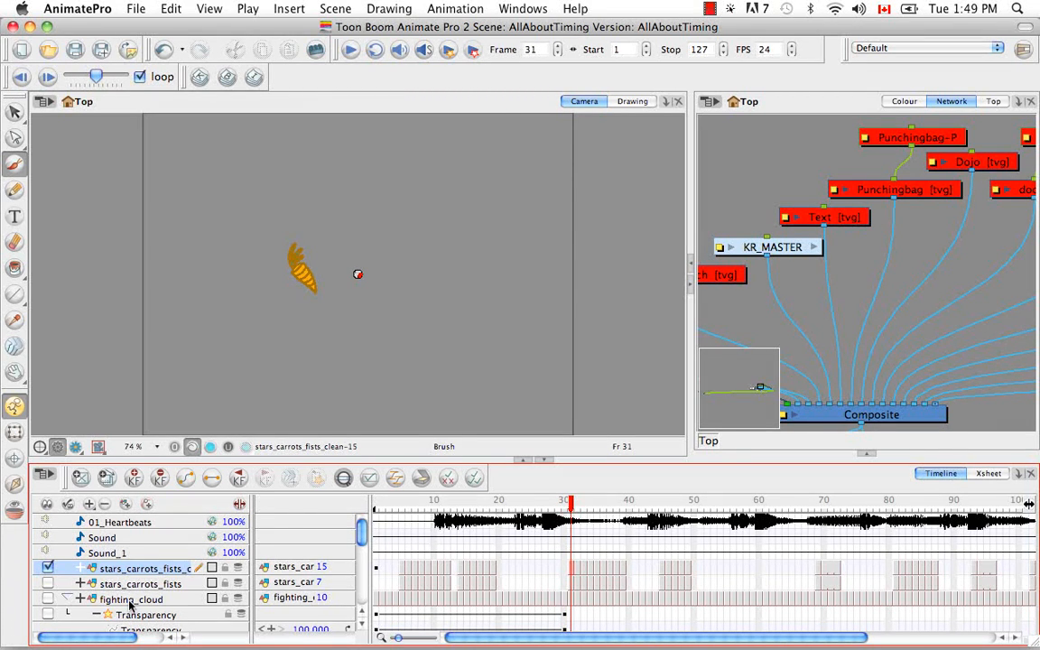
left_click(66, 599)
left_click(48, 599)
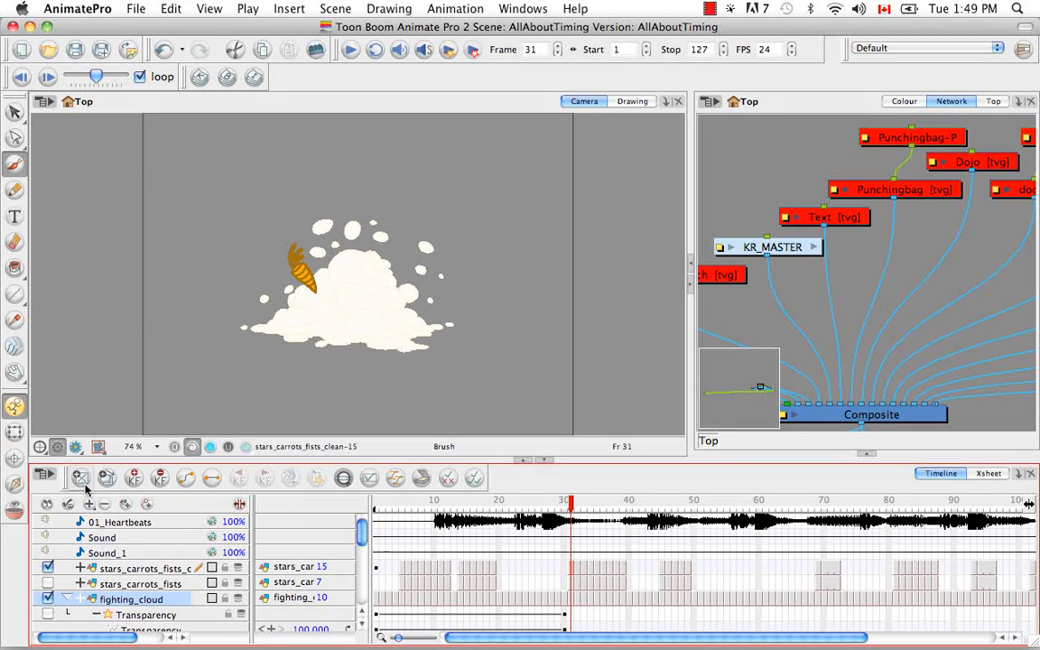
left_click(68, 504)
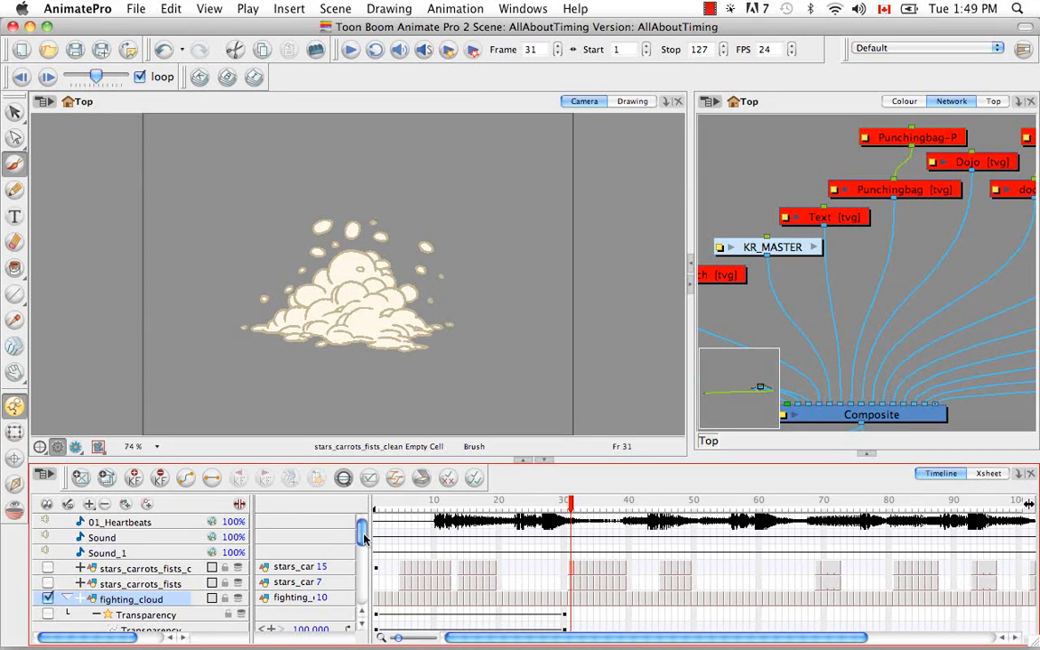
left_click(47, 567)
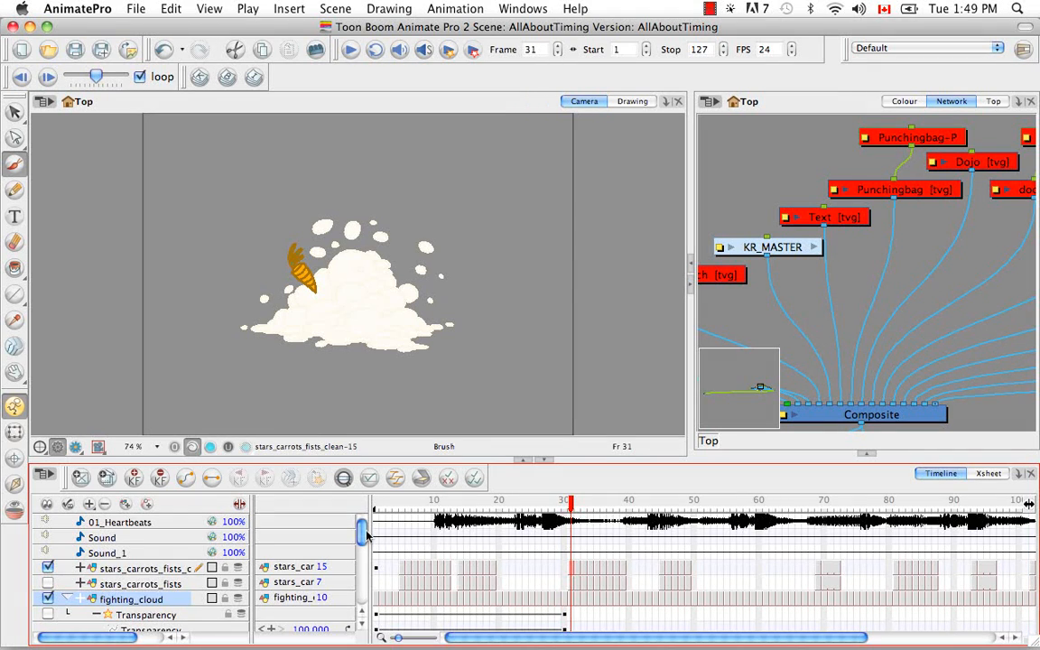
Step: Enable the Dojo layer, and hide effects in the Timeline through the Show Manager while keeping groups and sounds shown
left_click_drag(364, 539, 361, 567)
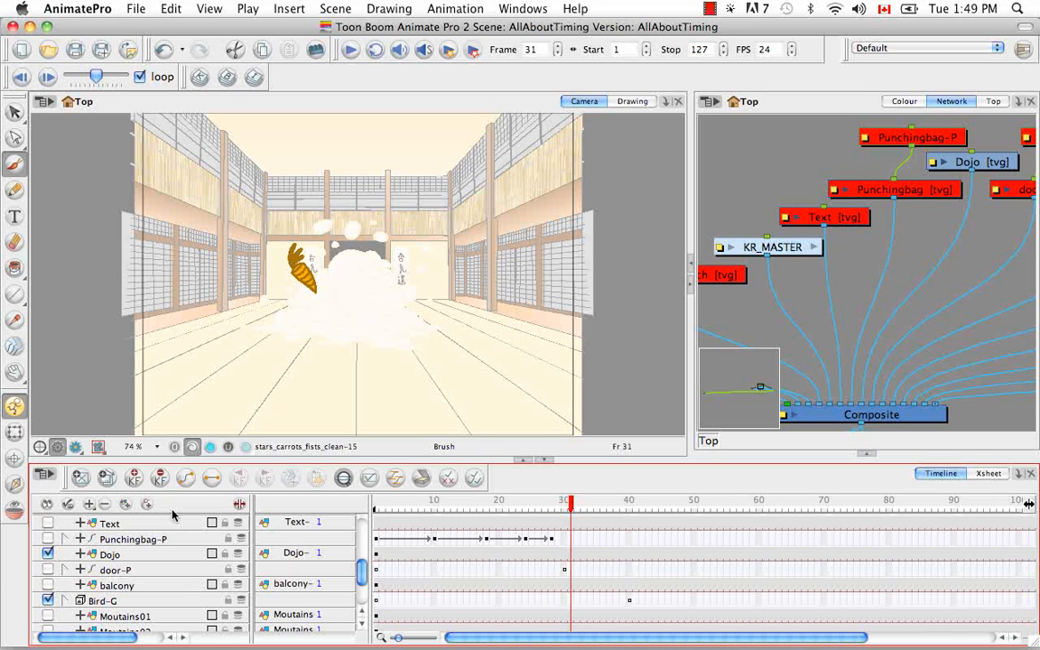
right_click(43, 427)
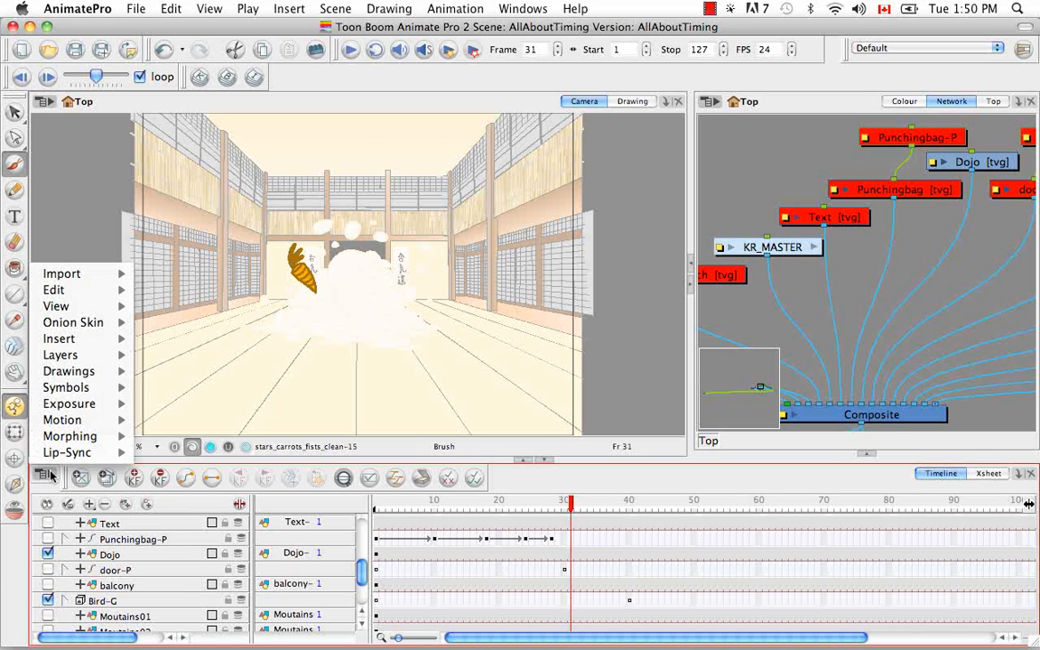
mouse_move(86, 307)
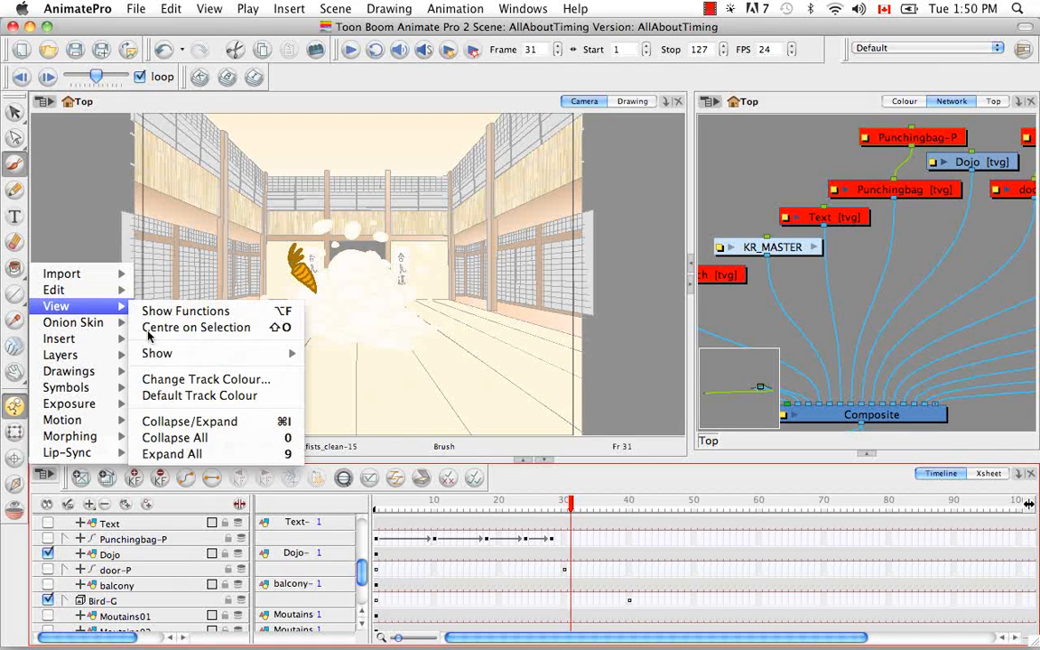
mouse_move(194, 355)
left_click(356, 358)
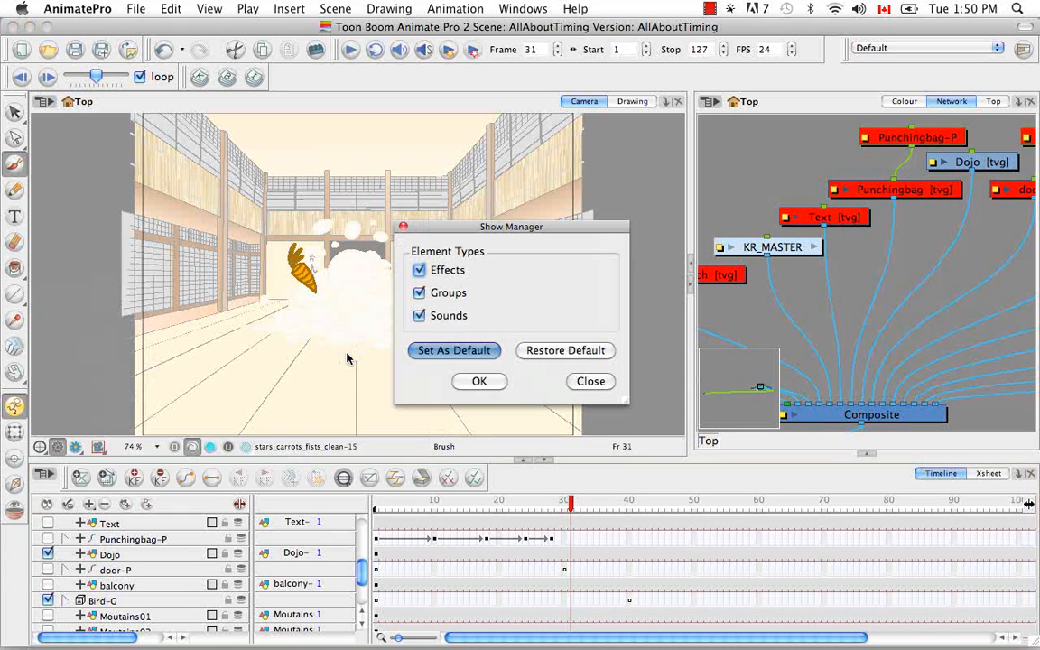
left_click(426, 271)
left_click(420, 293)
left_click(420, 294)
left_click(419, 271)
left_click(419, 270)
left_click(495, 382)
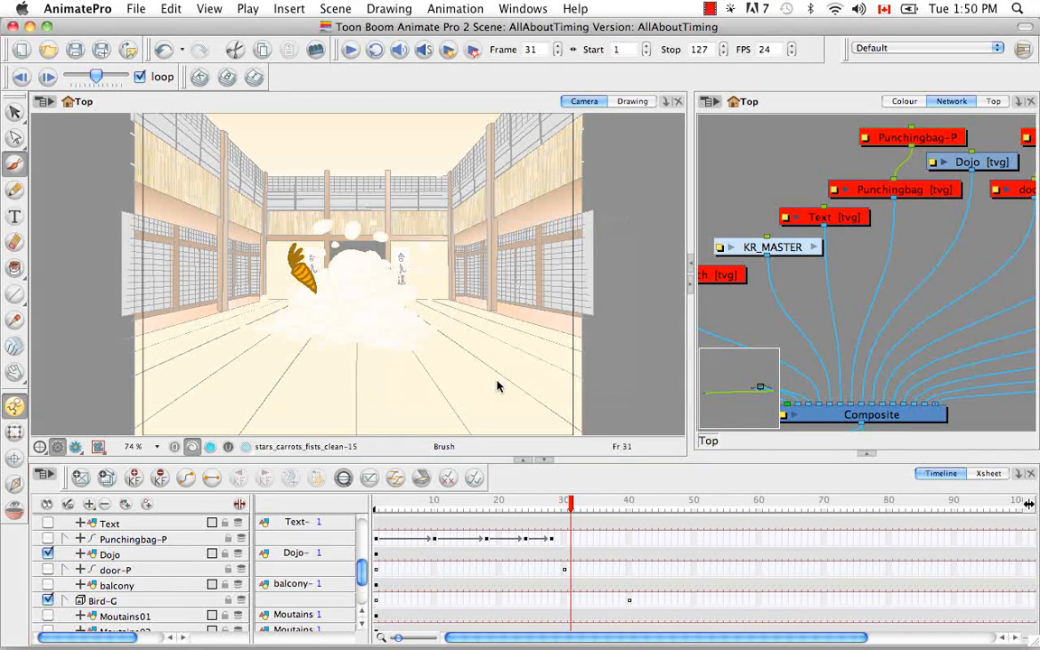
Step: Show effects in the Timeline again through the Show Manager
left_click_drag(362, 576, 362, 534)
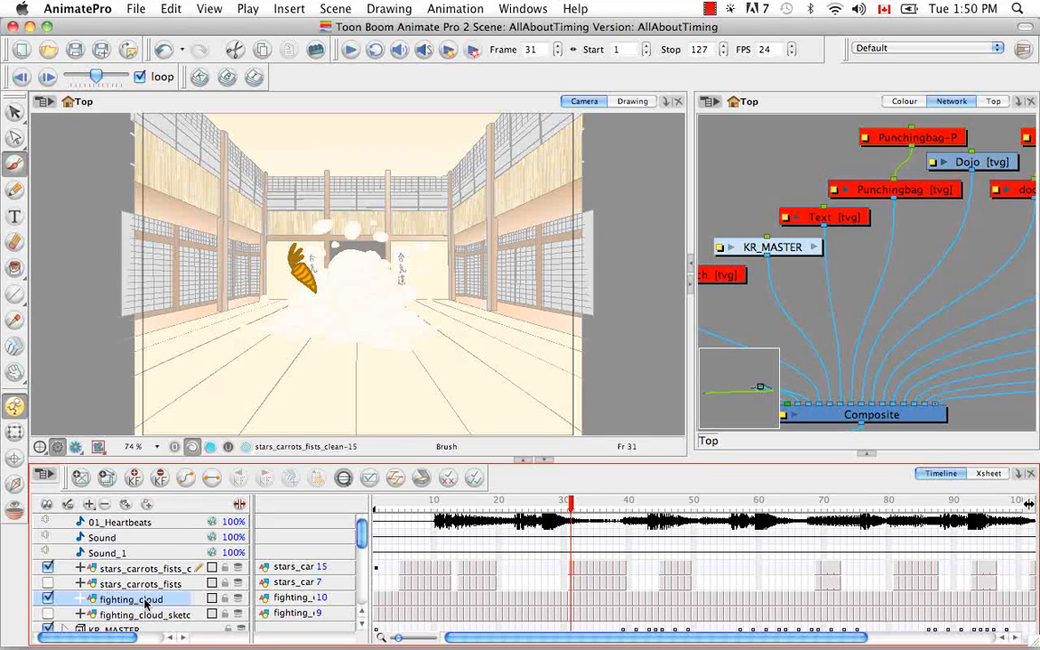
right_click(38, 267)
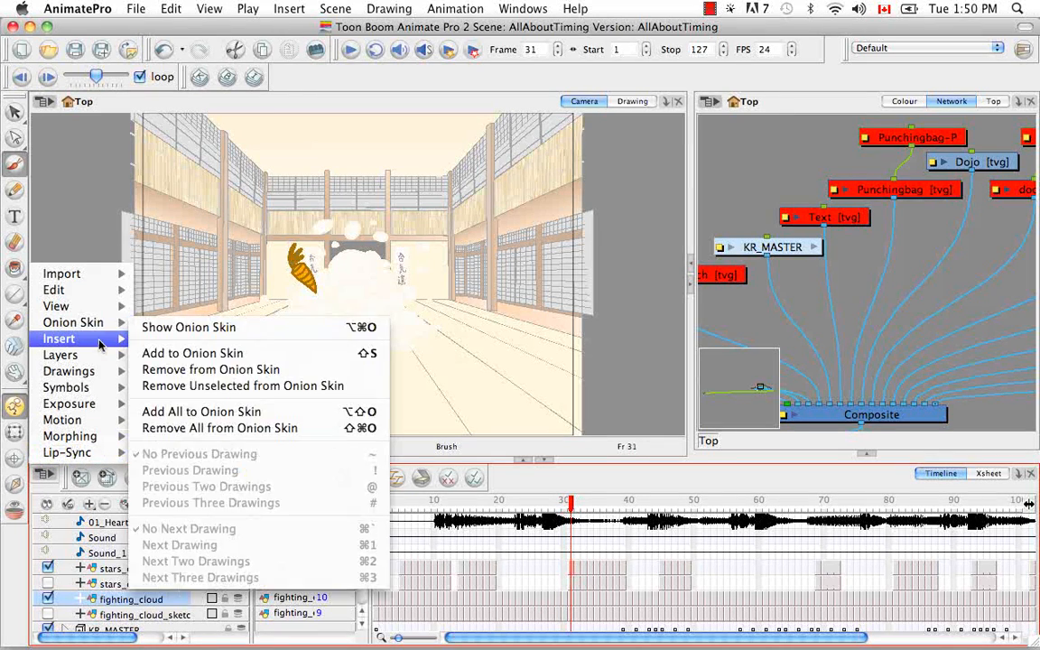
mouse_move(97, 307)
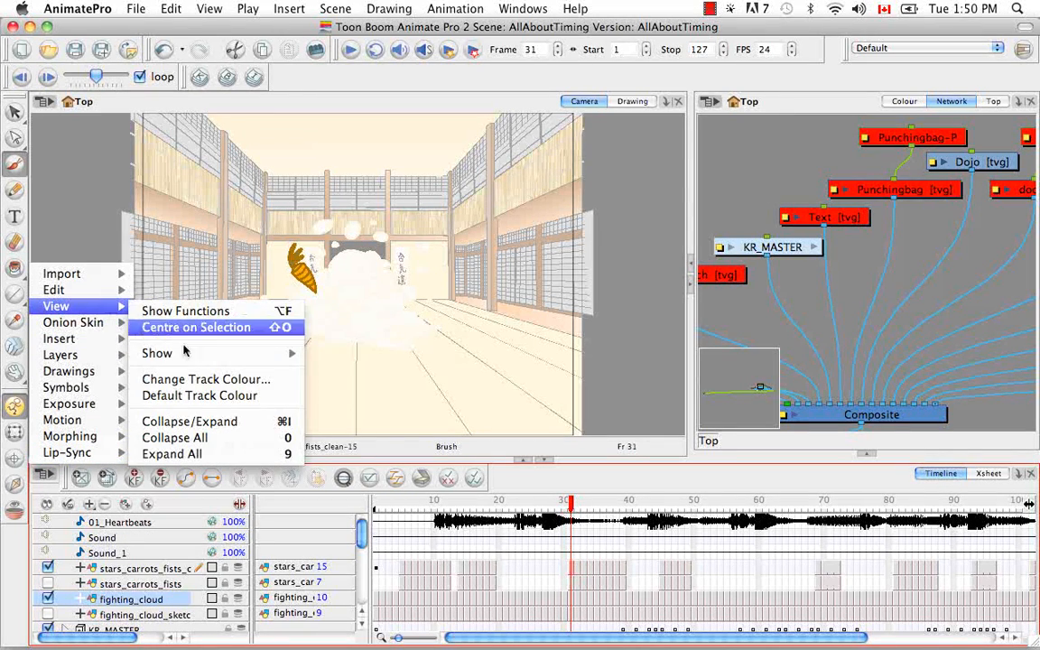
mouse_move(185, 353)
left_click(343, 354)
left_click(419, 270)
left_click(476, 380)
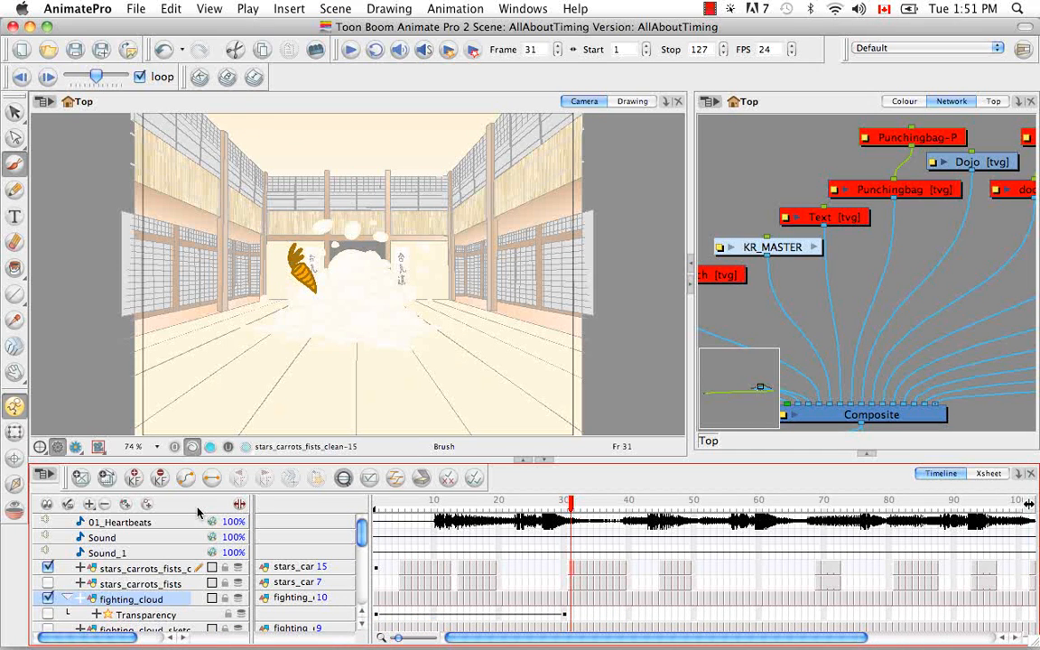
Step: Switch to the Xsheet, reveal its column list, and enlarge the view until the column names are readable
left_click(989, 473)
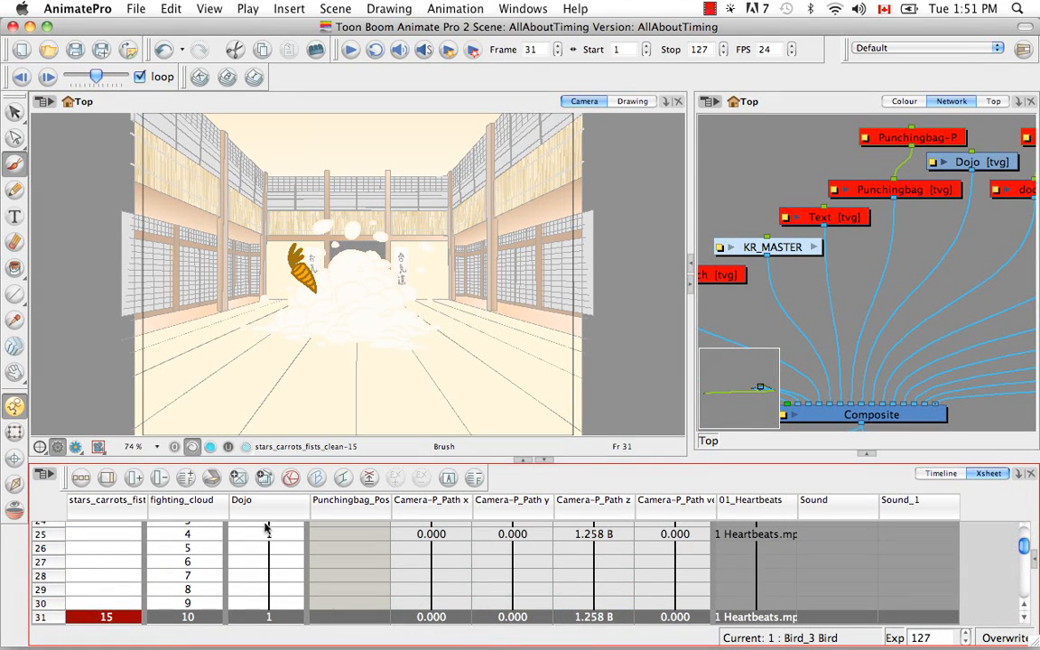
left_click(1035, 559)
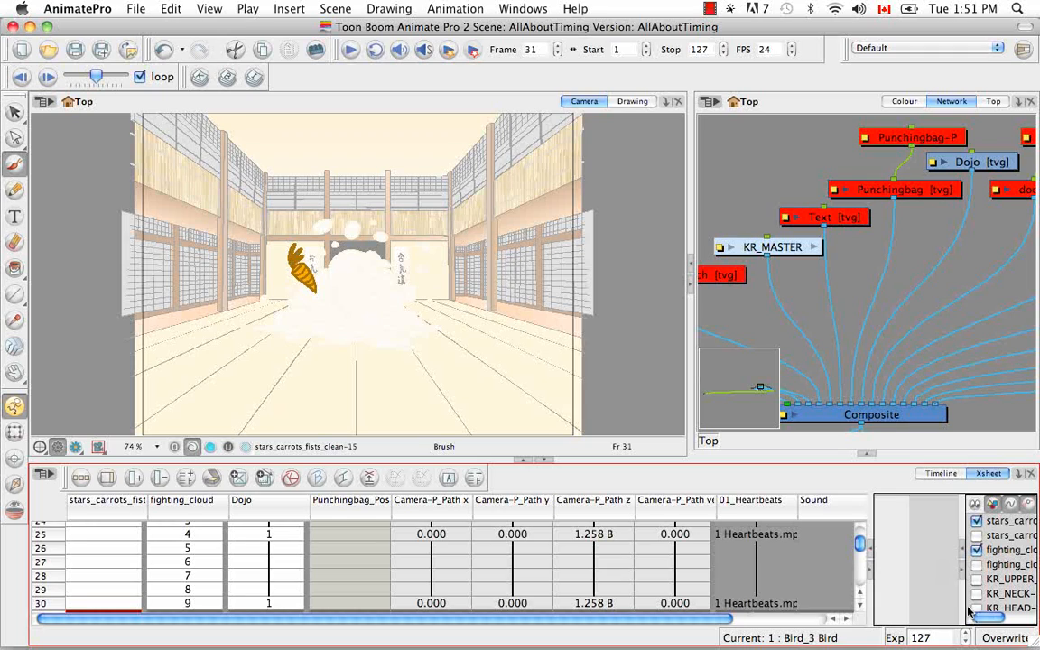
mouse_move(983, 620)
left_mouse_down()
mouse_move(1005, 621)
mouse_move(978, 619)
left_mouse_up()
left_click(524, 461)
left_click_drag(865, 244, 713, 221)
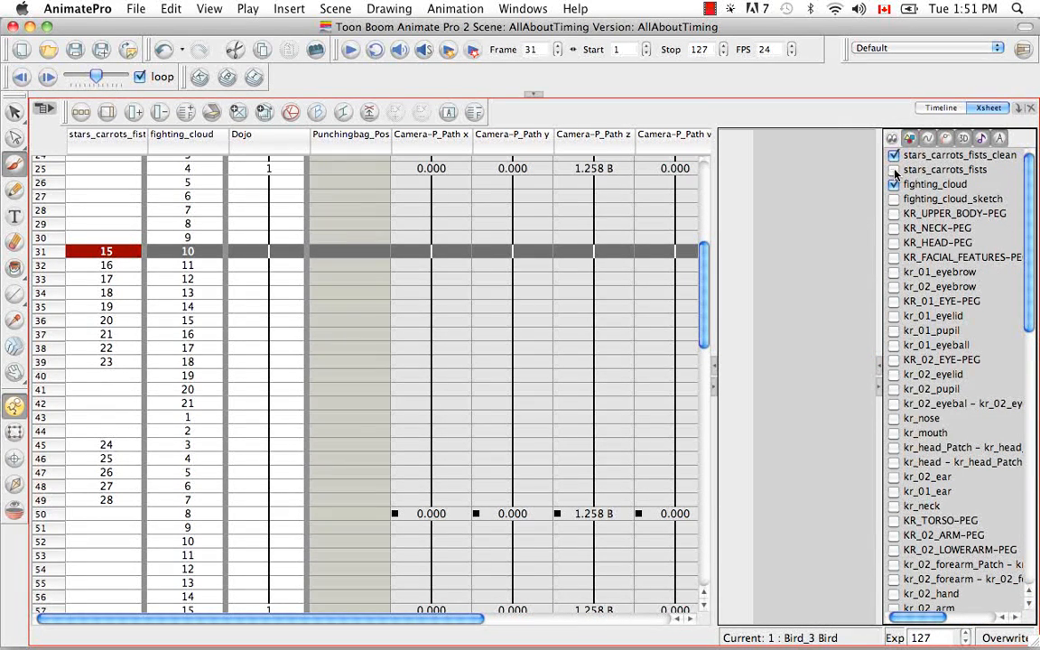
Step: Toggle the visibility of KR_NECK-PEG and of the drawing columns, and move the Punchingbag_Pos_x column ahead of Dojo
left_click(894, 229)
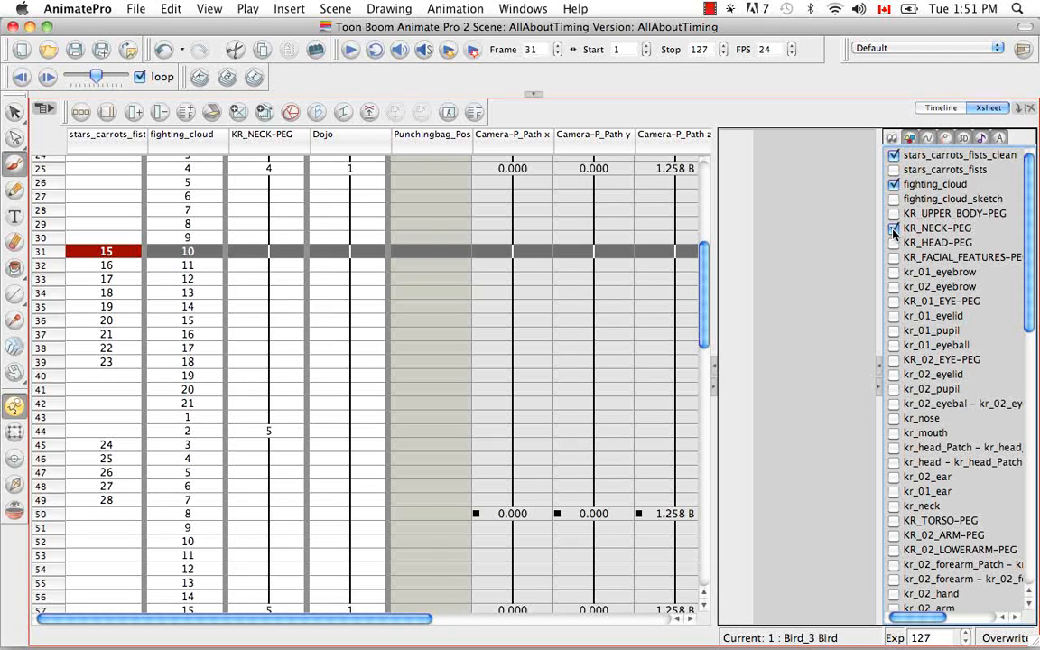
left_click(894, 228)
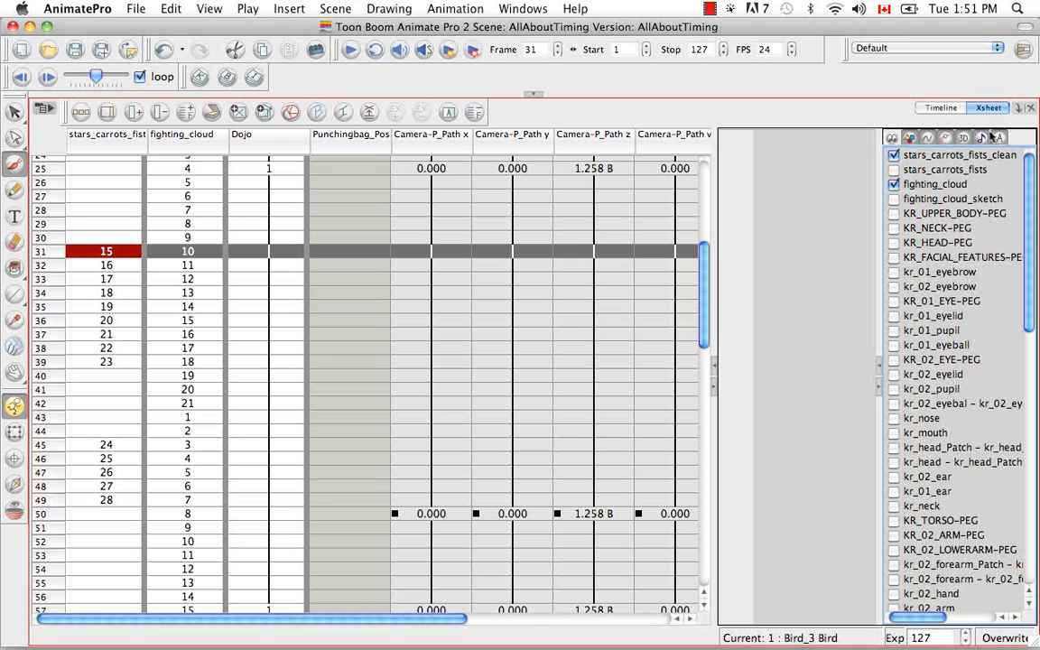
left_click(912, 138)
left_click(913, 139)
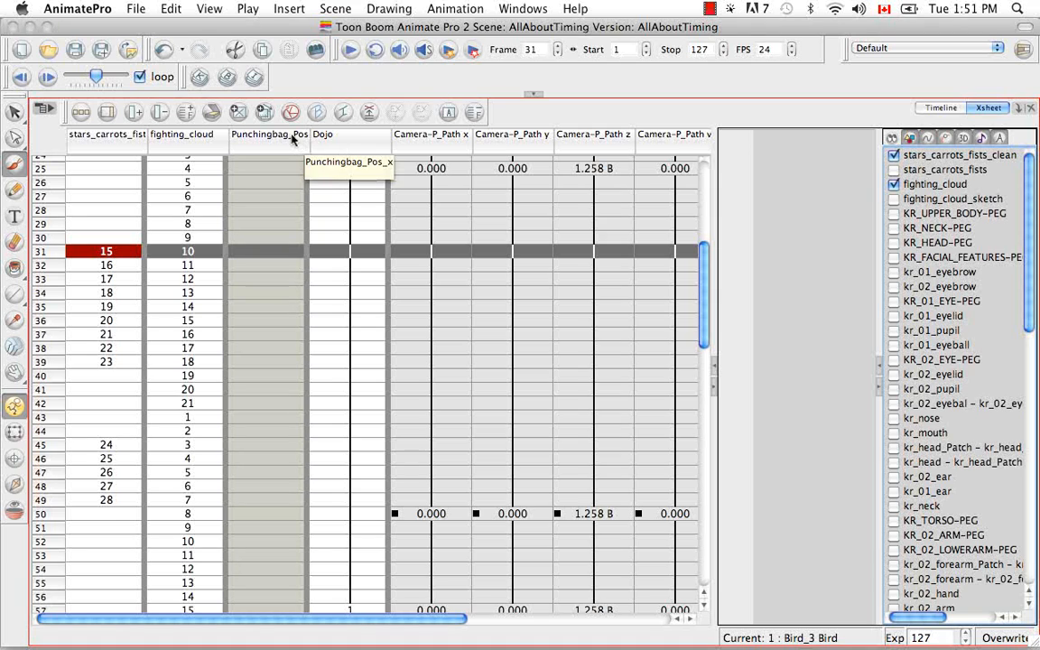
Step: In the Timeline, expand the Punchingbag-P peg and select the Punchingbag drawing layer beneath it
left_click(942, 108)
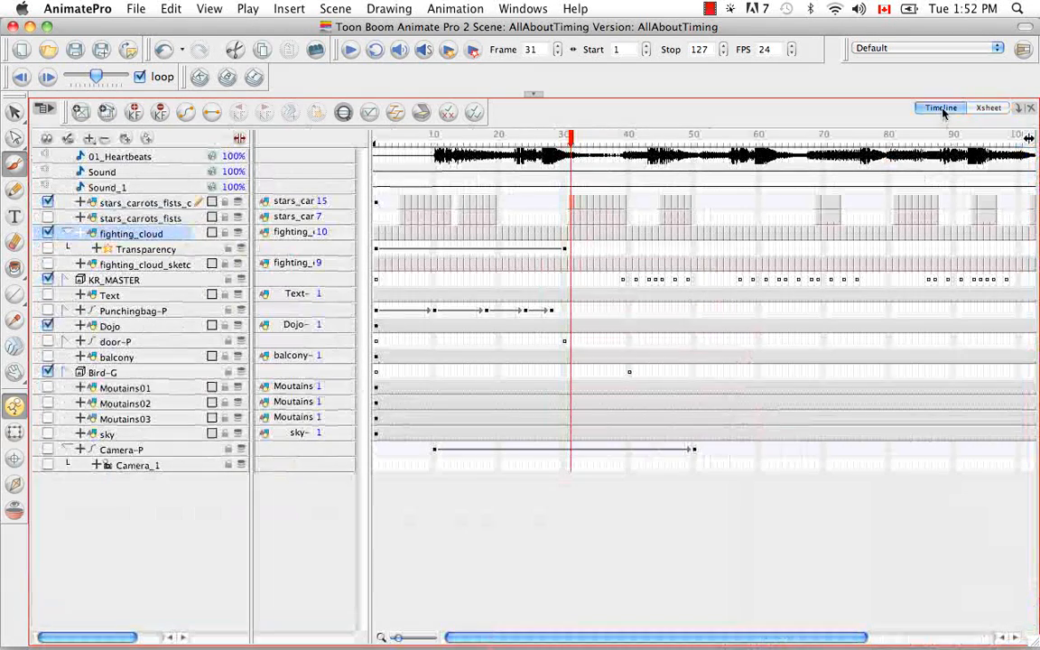
left_click(114, 327)
left_click(113, 311)
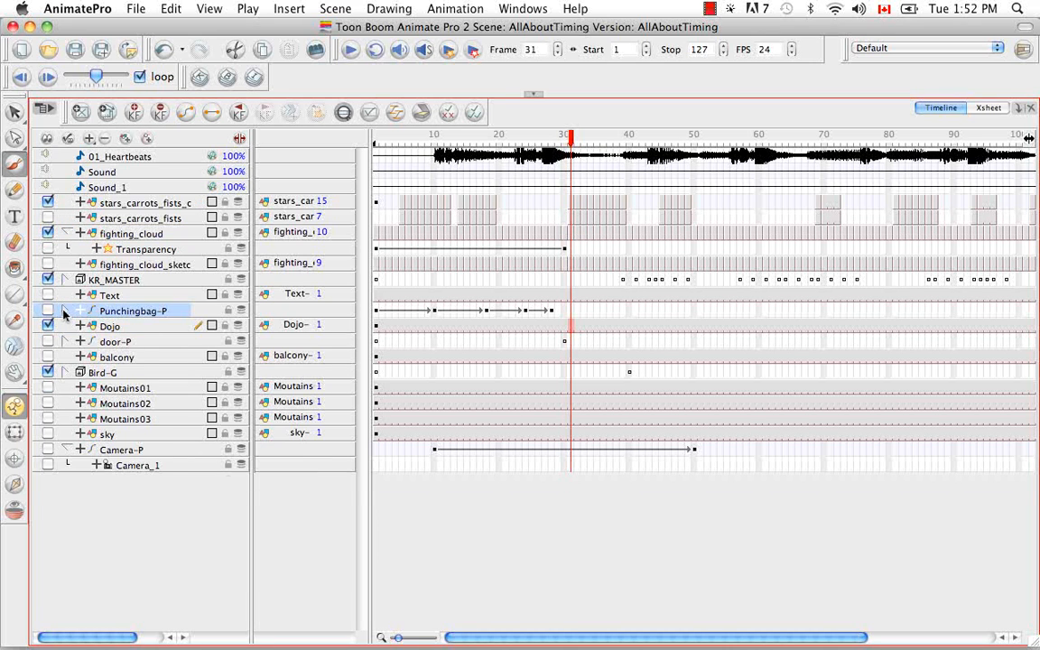
left_click(64, 311)
left_click(109, 326)
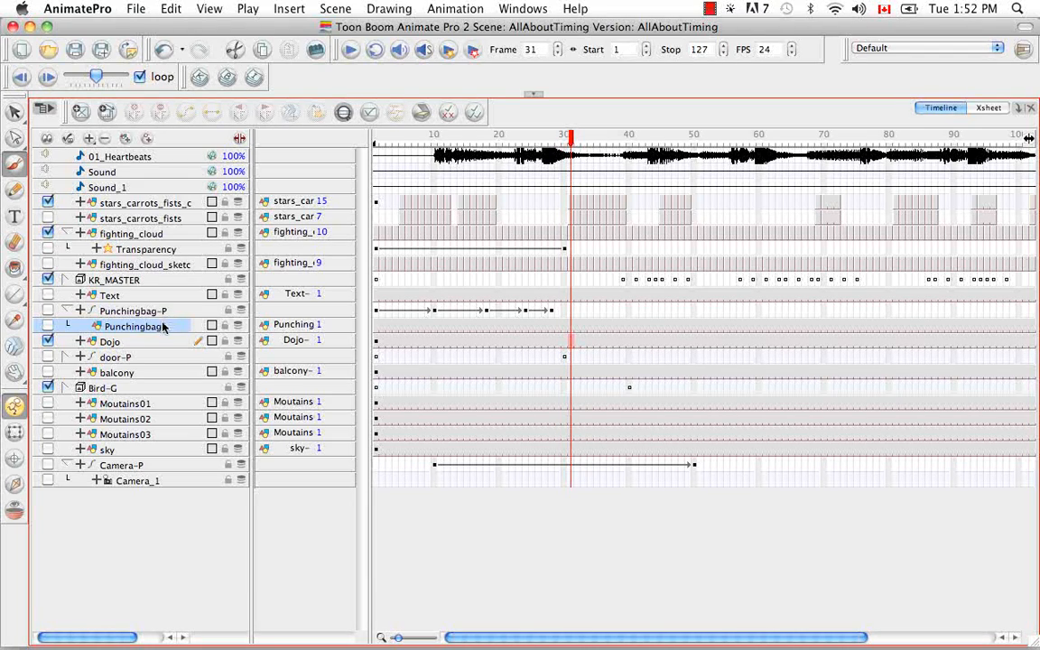
Step: Return to the Xsheet and bring back the Punchingbag column with Show Hidden Columns
left_click(987, 108)
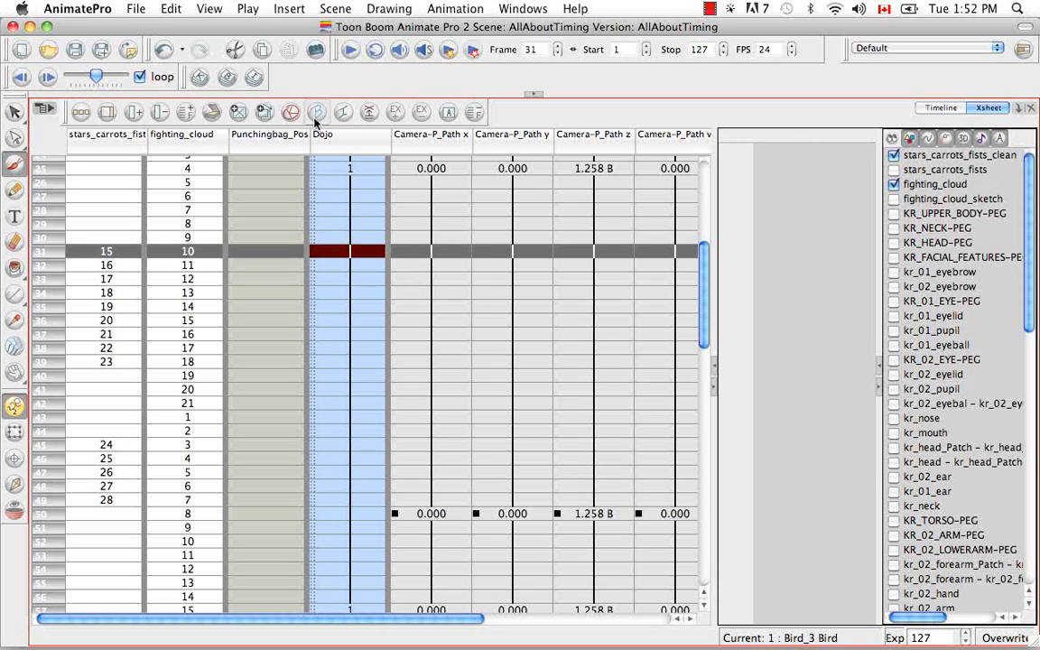
double_click(307, 281)
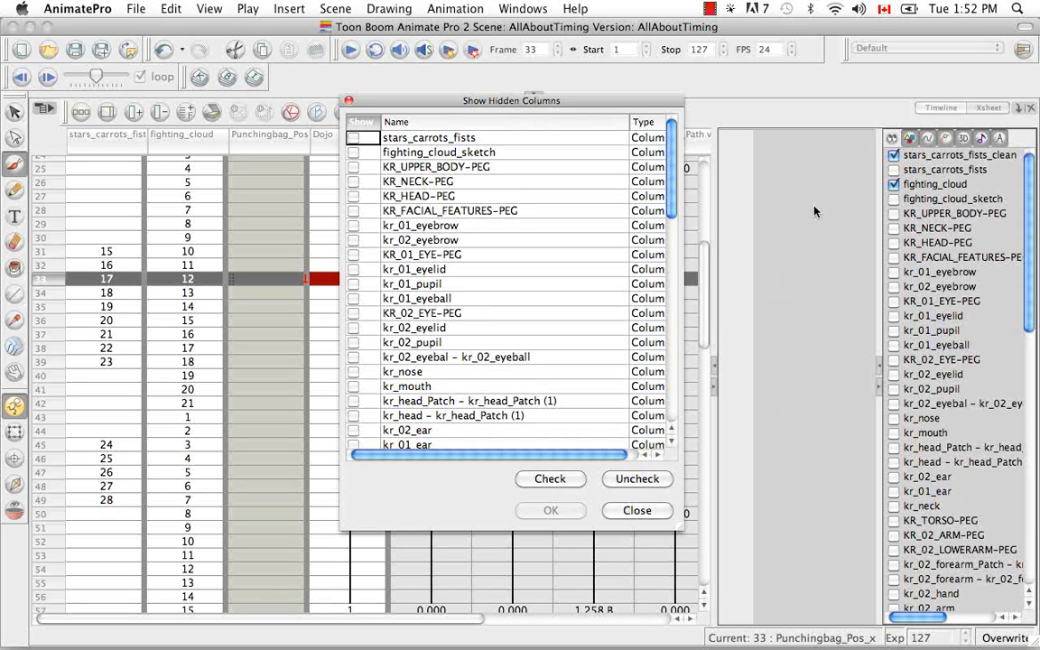
left_click_drag(673, 174, 659, 382)
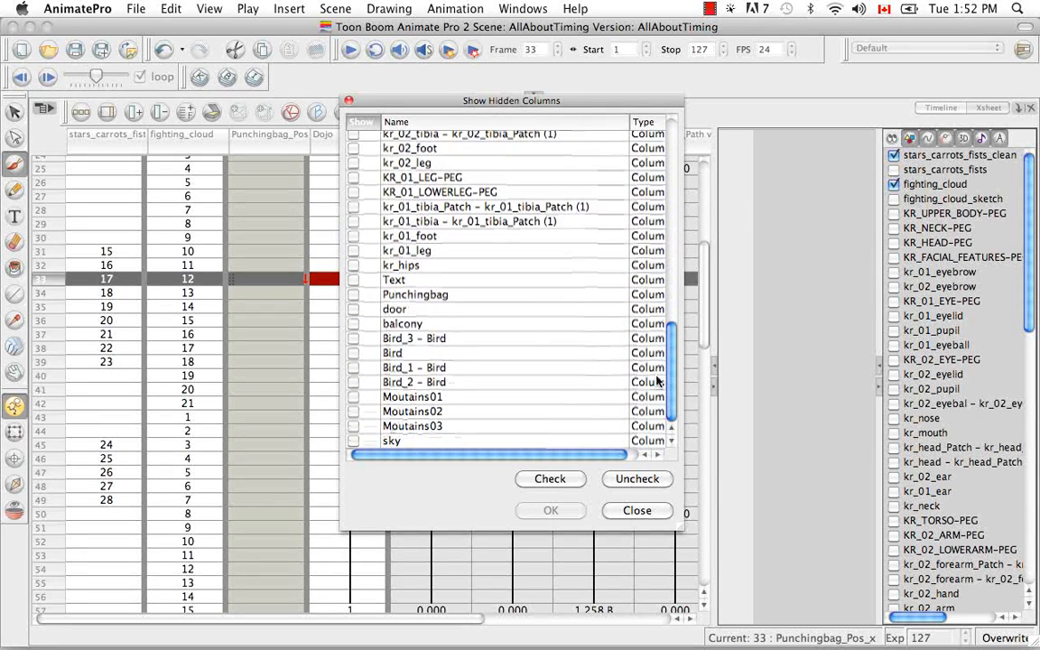
left_click(353, 294)
left_click(551, 512)
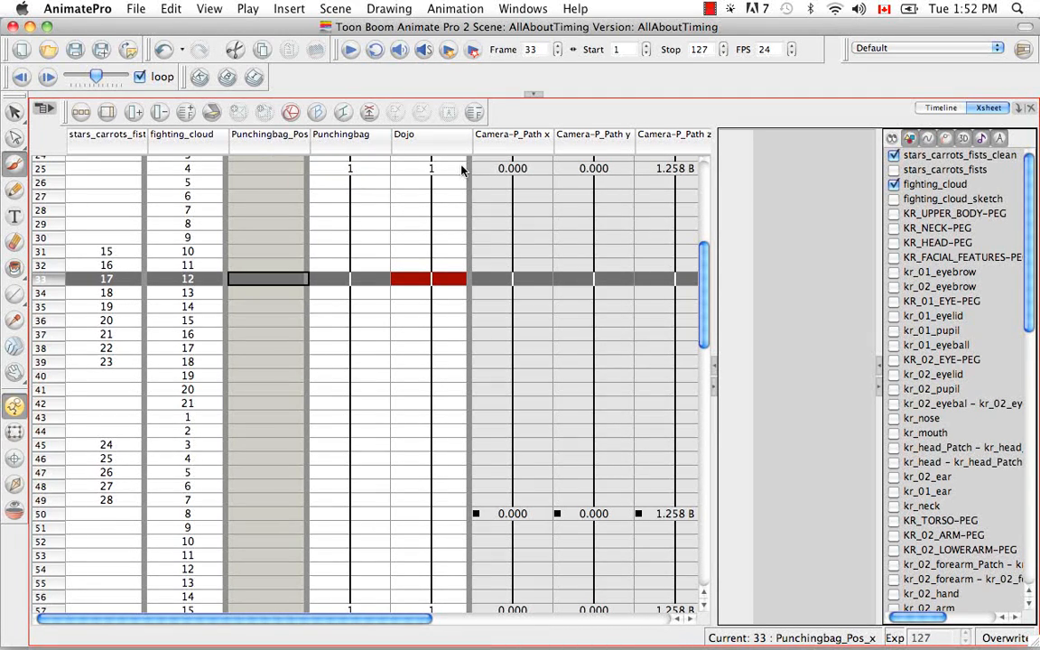
Step: Unhide all columns in the Xsheet
left_click(52, 112)
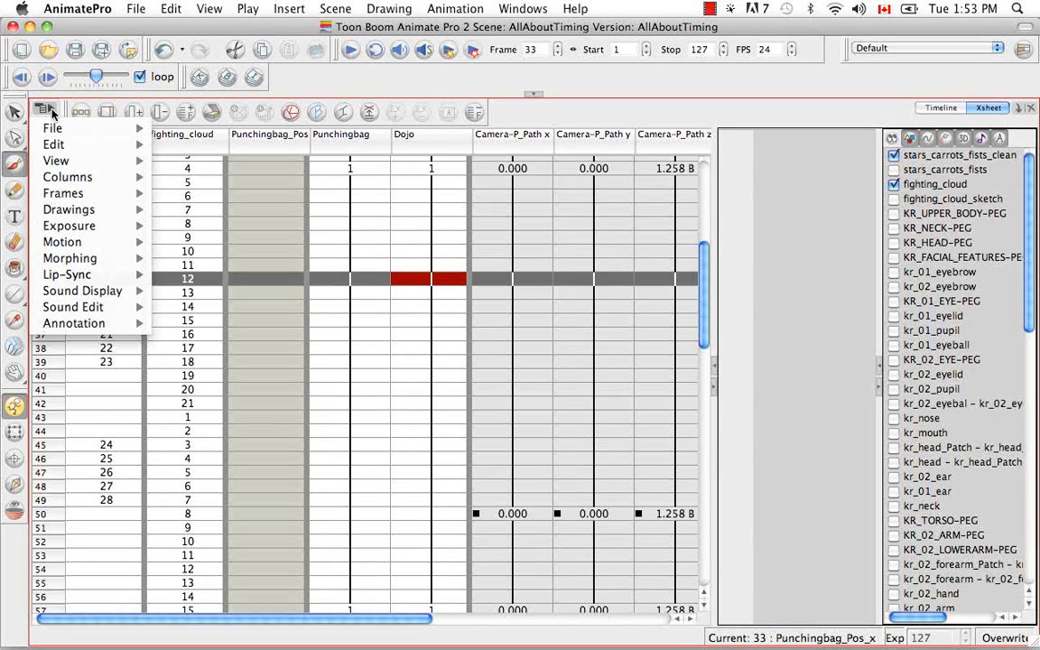
mouse_move(63, 161)
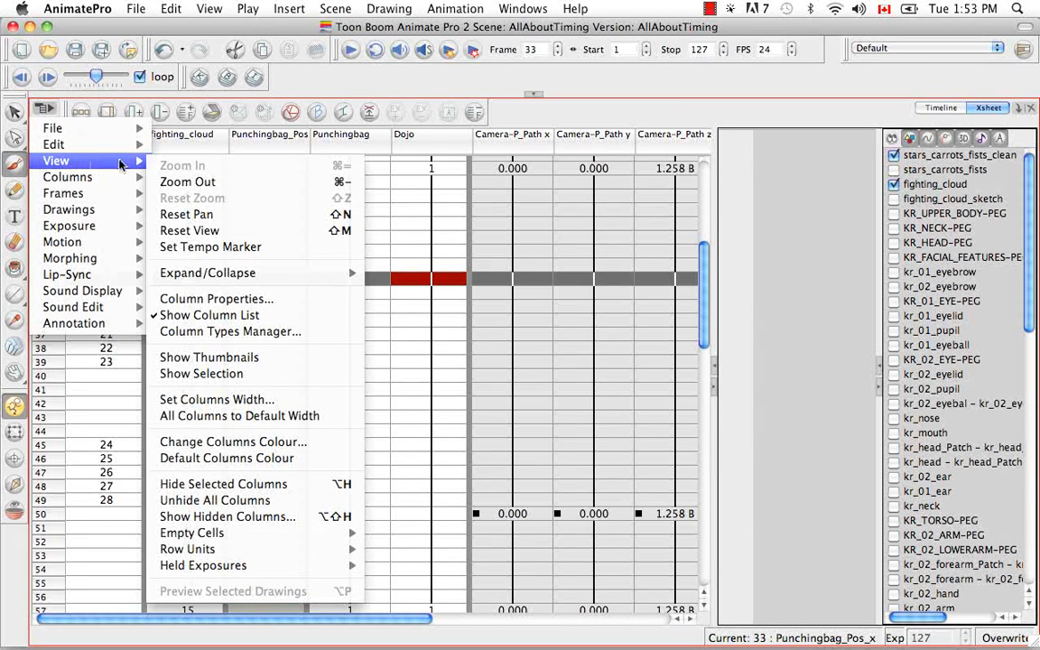
left_click(259, 502)
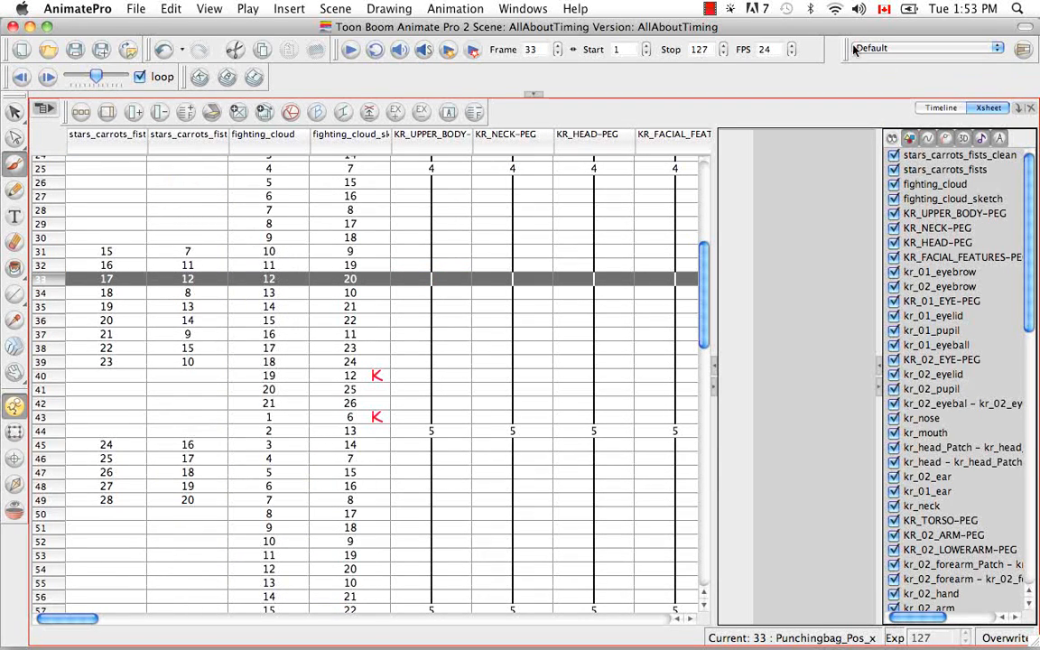
mouse_move(86, 618)
left_mouse_down()
mouse_move(256, 637)
mouse_move(286, 620)
mouse_move(388, 620)
mouse_move(81, 599)
left_mouse_up()
Step: Hide the Drawings and Functions column types in the Xsheet with the Column Types Manager
left_click(47, 111)
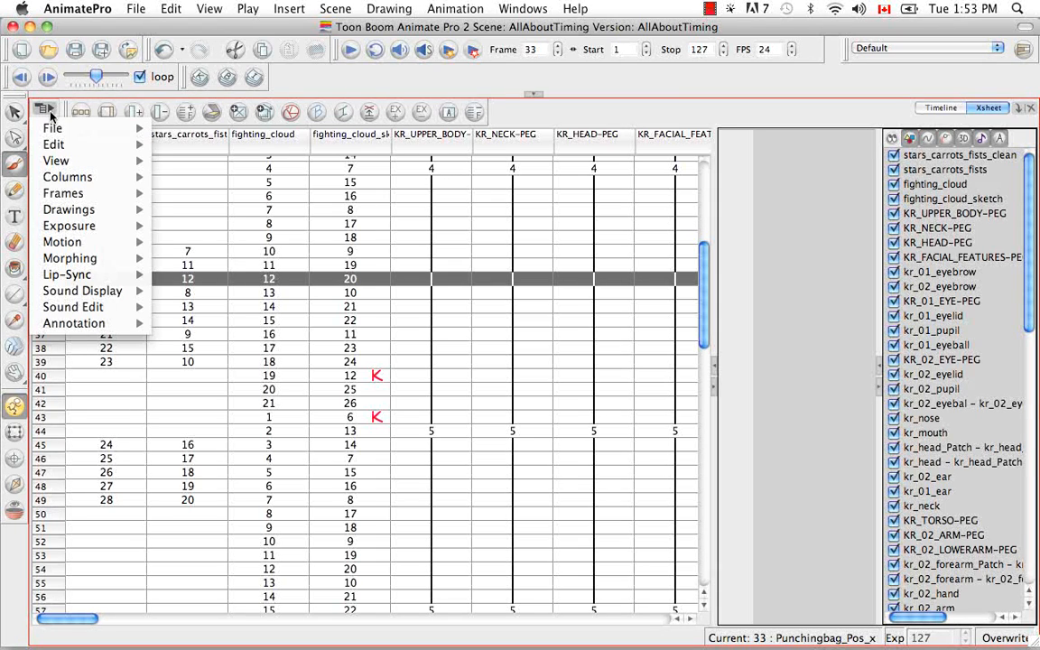
mouse_move(59, 160)
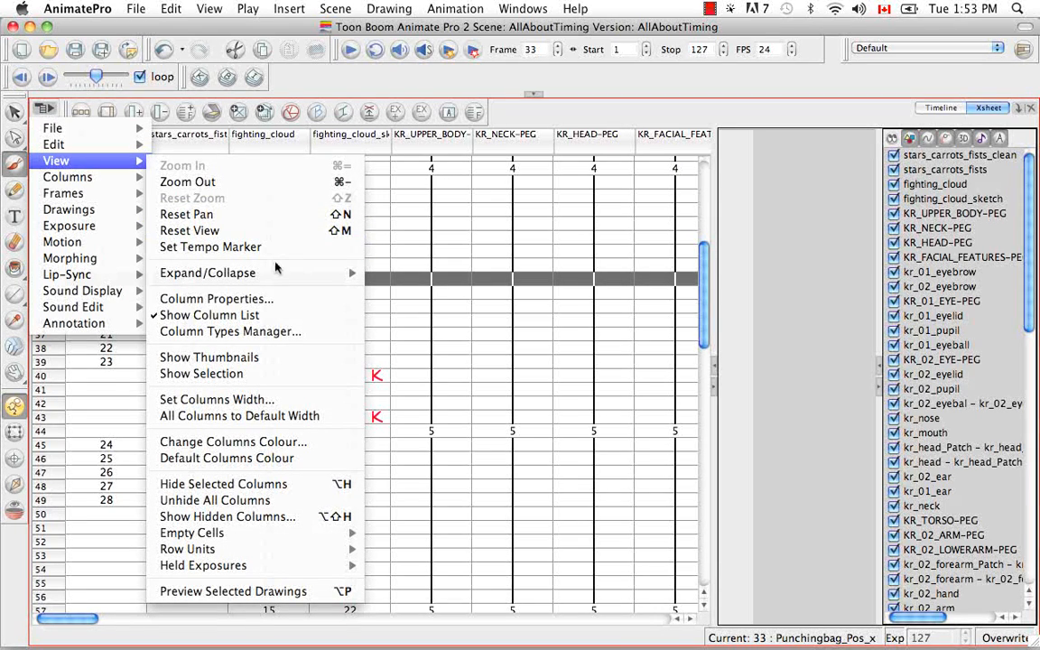
left_click(280, 335)
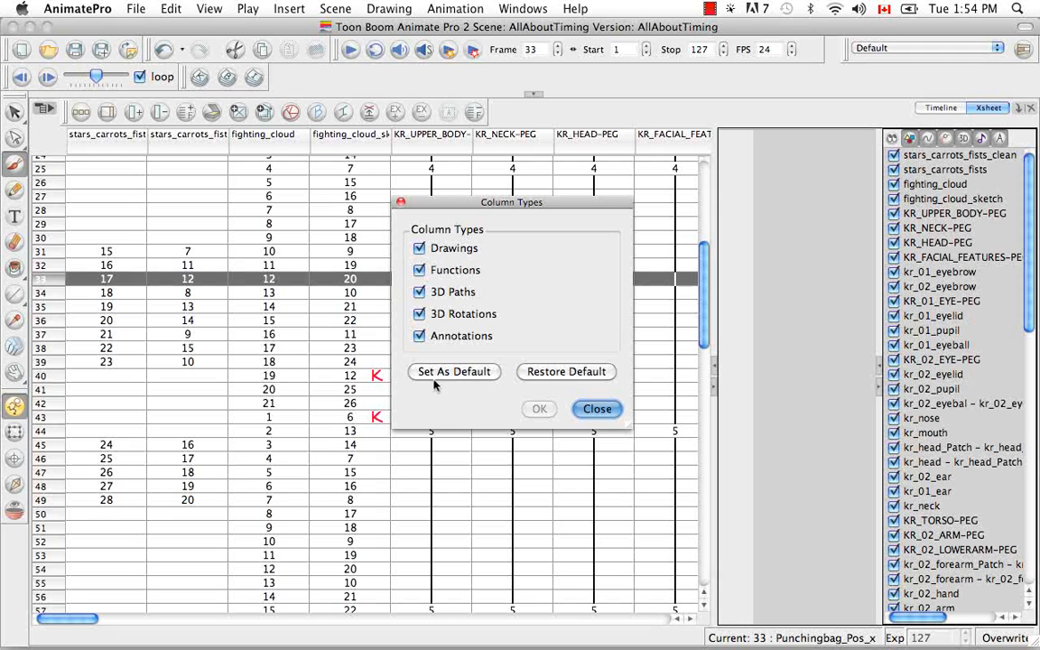
left_click(419, 270)
left_click(419, 249)
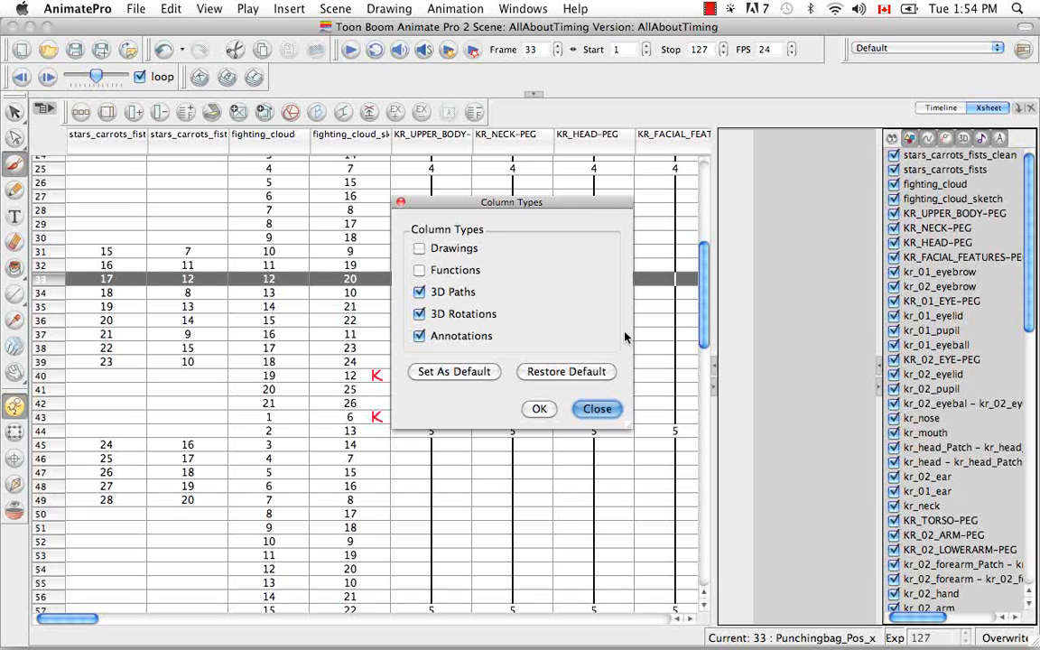
left_click(538, 410)
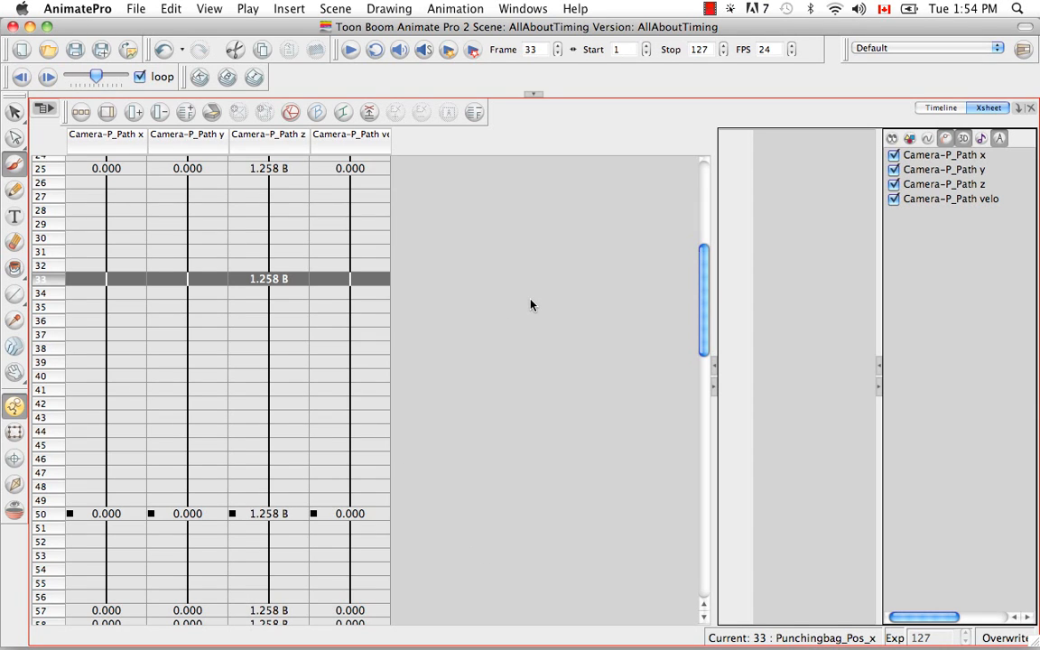
Step: Restore the default column types in the Xsheet, and return to the Timeline with the Camera and Network views shown again
left_click(44, 109)
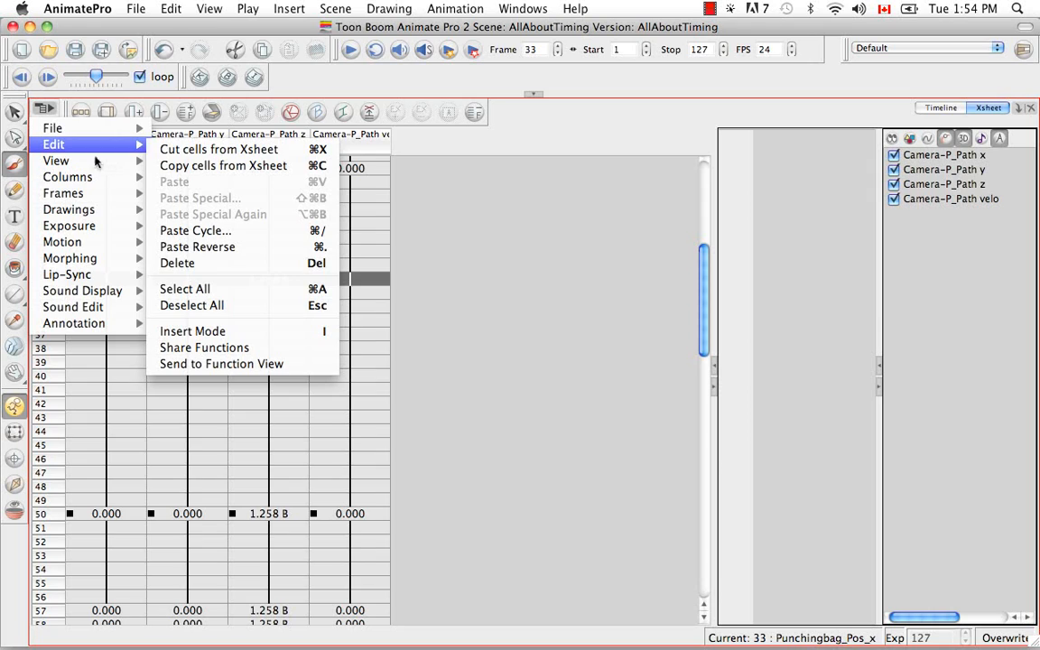
mouse_move(136, 163)
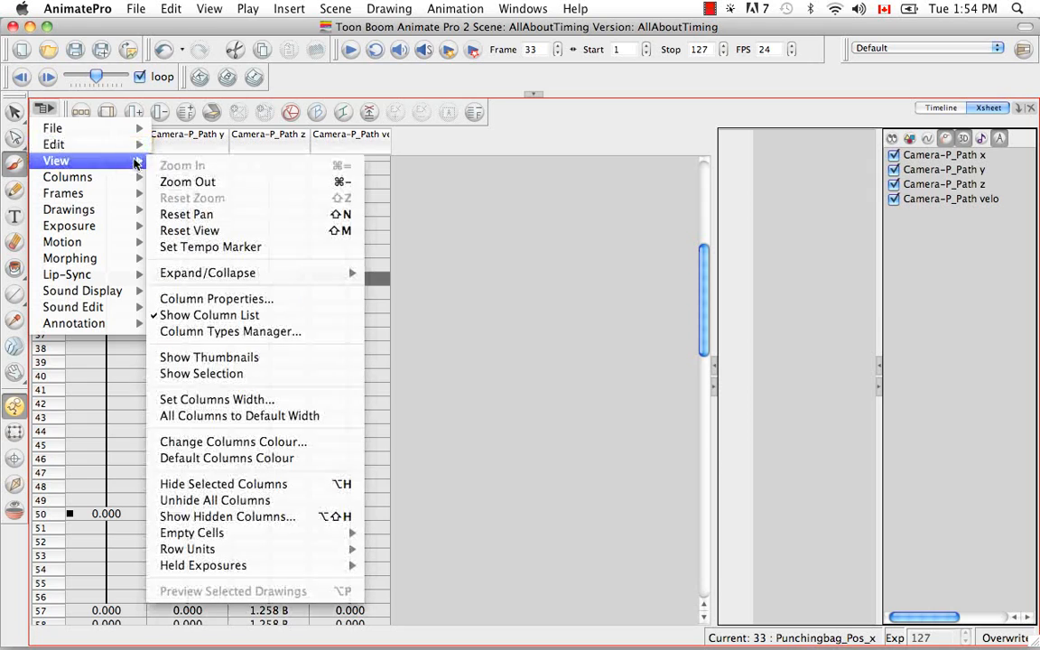
left_click(217, 332)
left_click(533, 374)
left_click(539, 409)
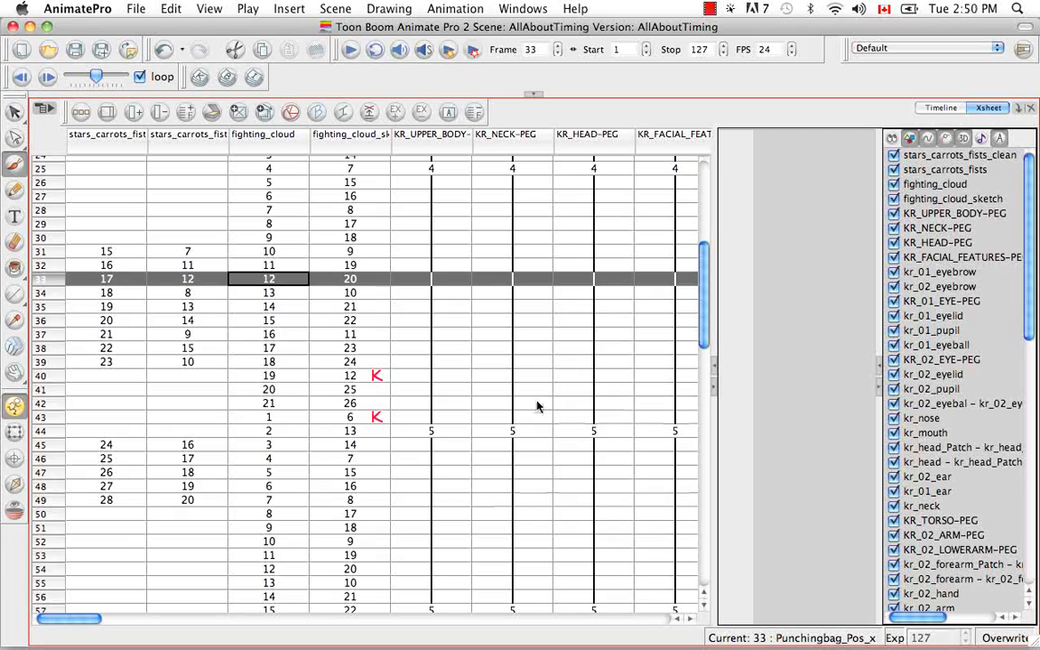
left_click(942, 109)
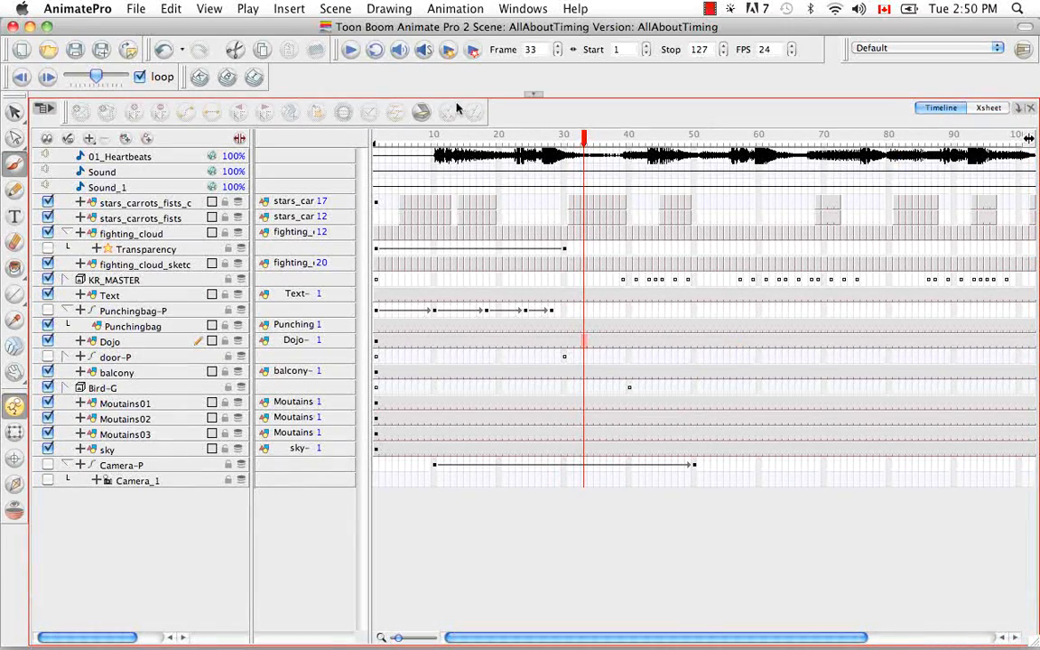
left_click(533, 94)
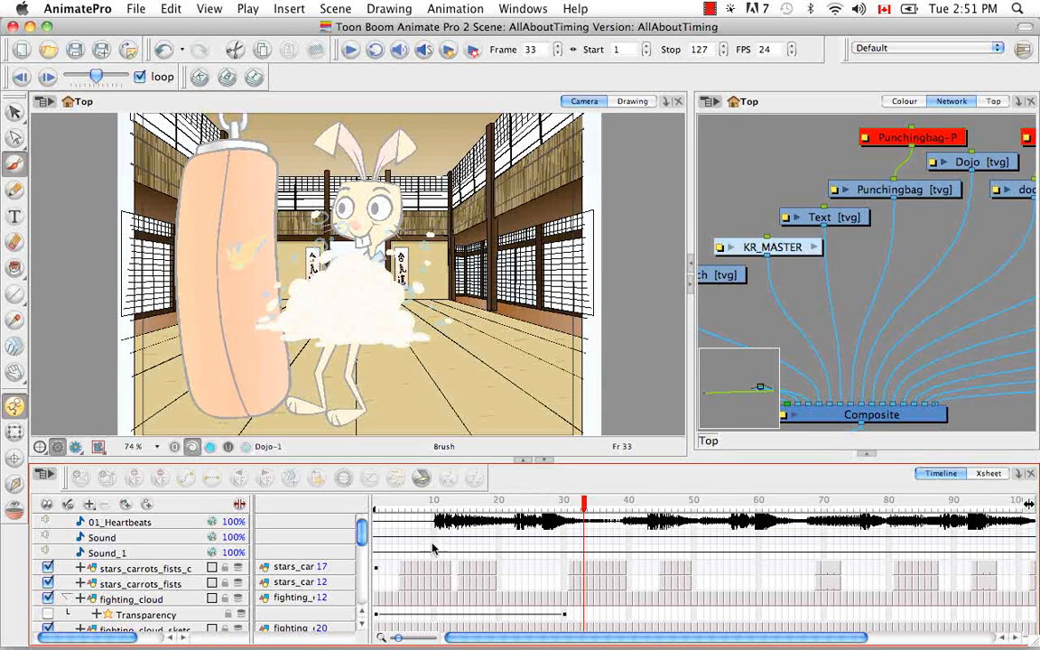
Step: Open the Layer Properties of the stars_carrots_fists_clean layer from the Timeline and close them again
left_click(157, 569)
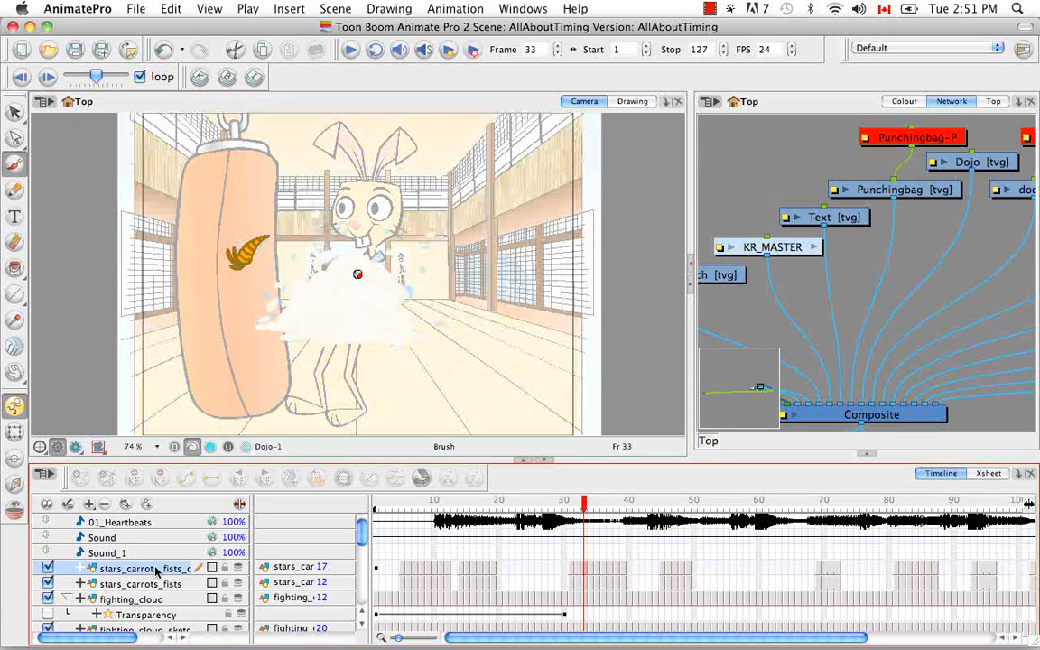
double_click(157, 570)
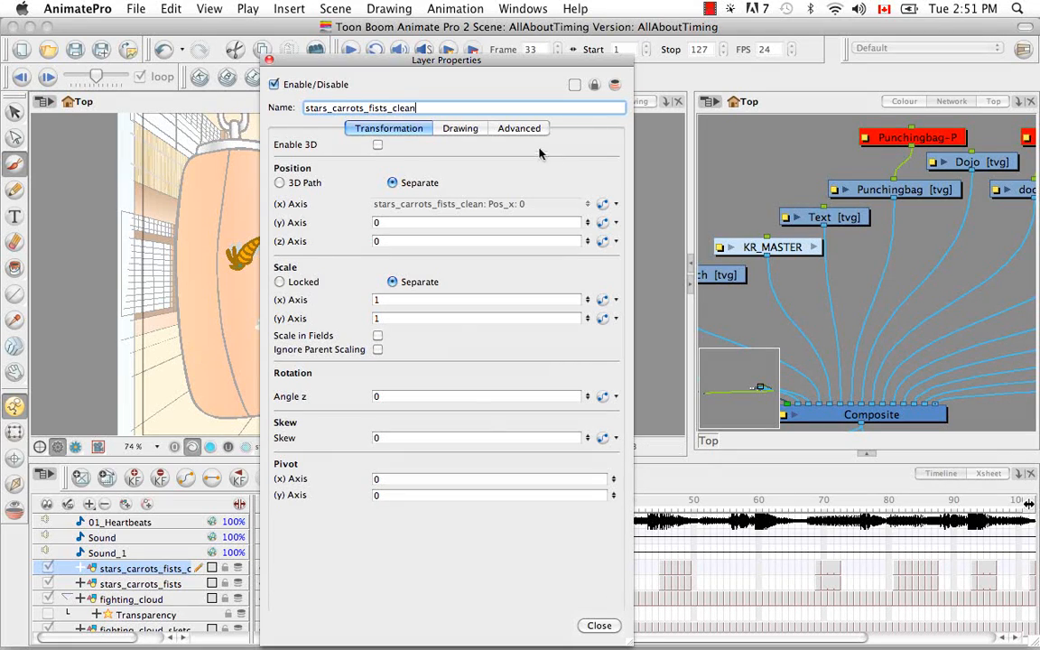
left_click(269, 59)
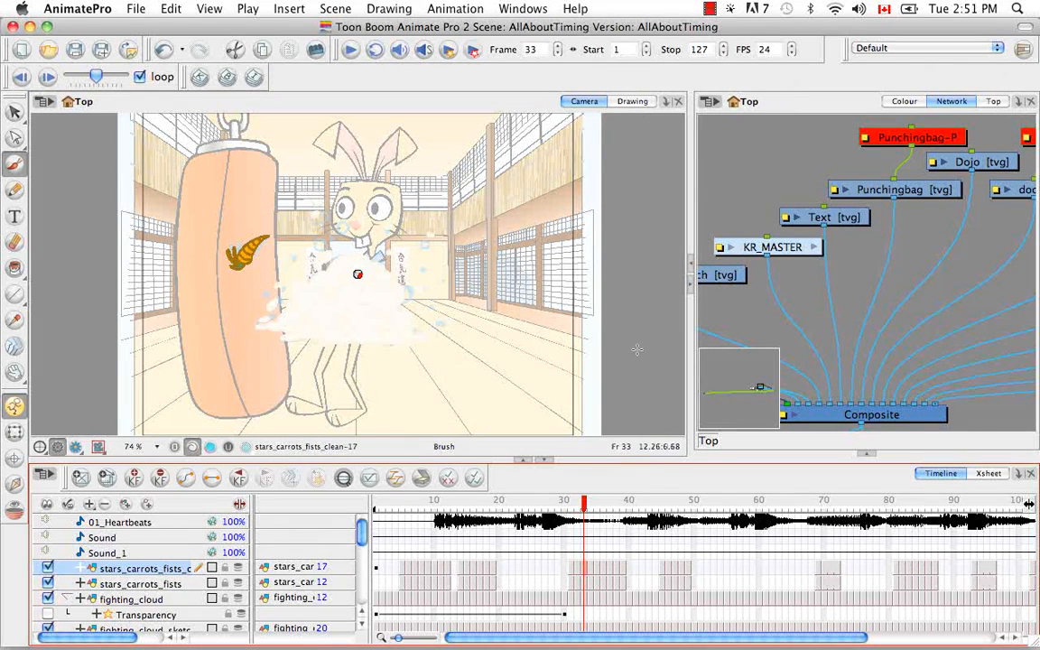
Step: Add a Layer Properties view alongside the Network view and show the fighting_cloud layer's properties in it
left_click(1017, 102)
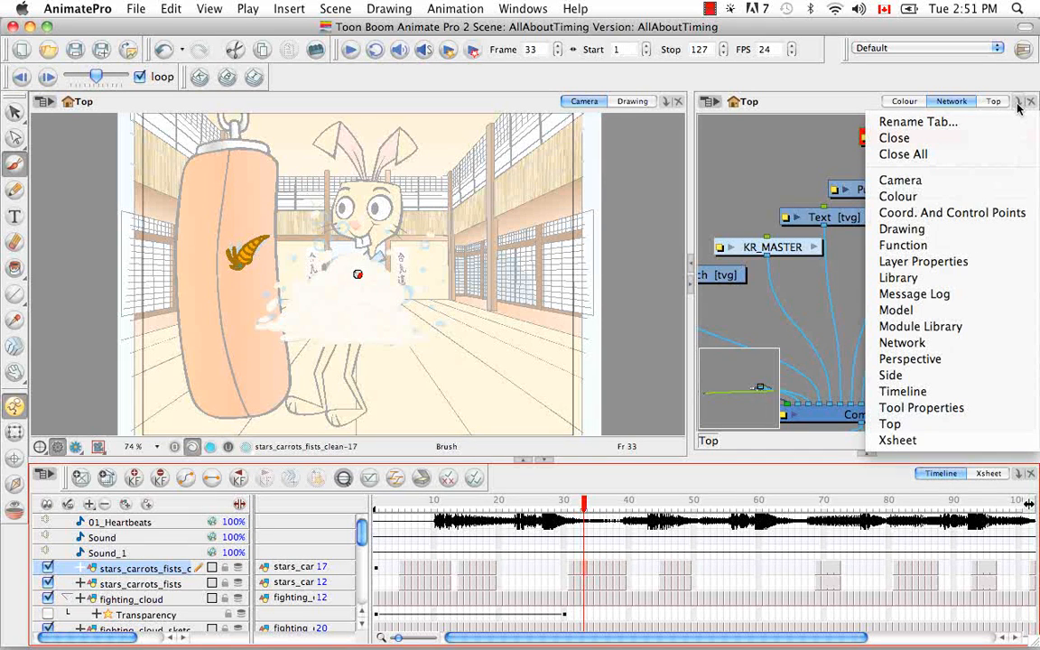
left_click(984, 262)
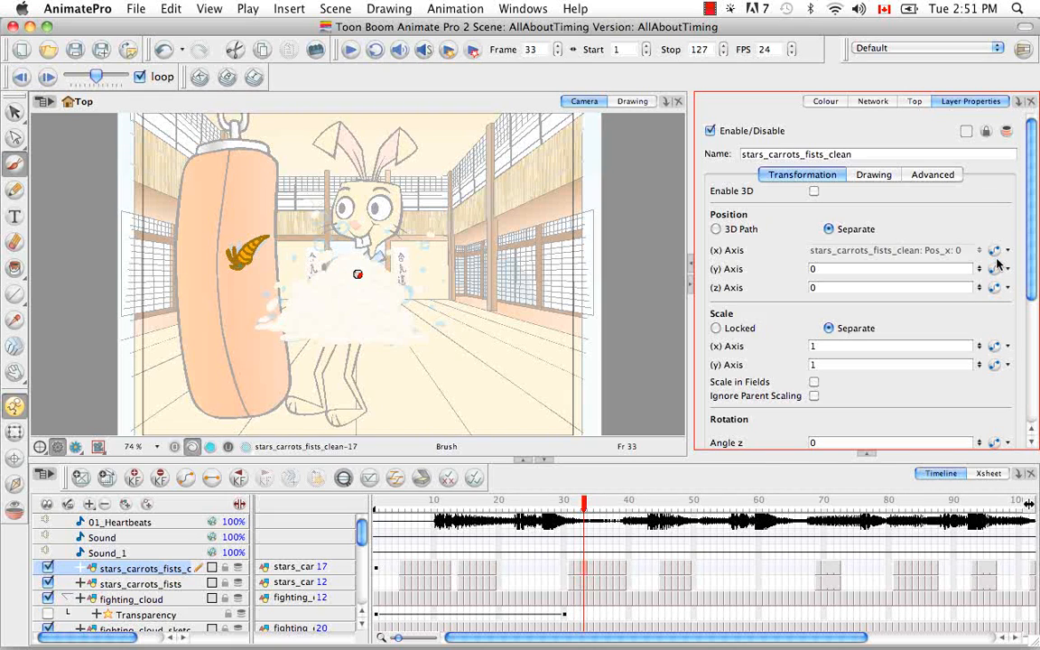
left_click(162, 599)
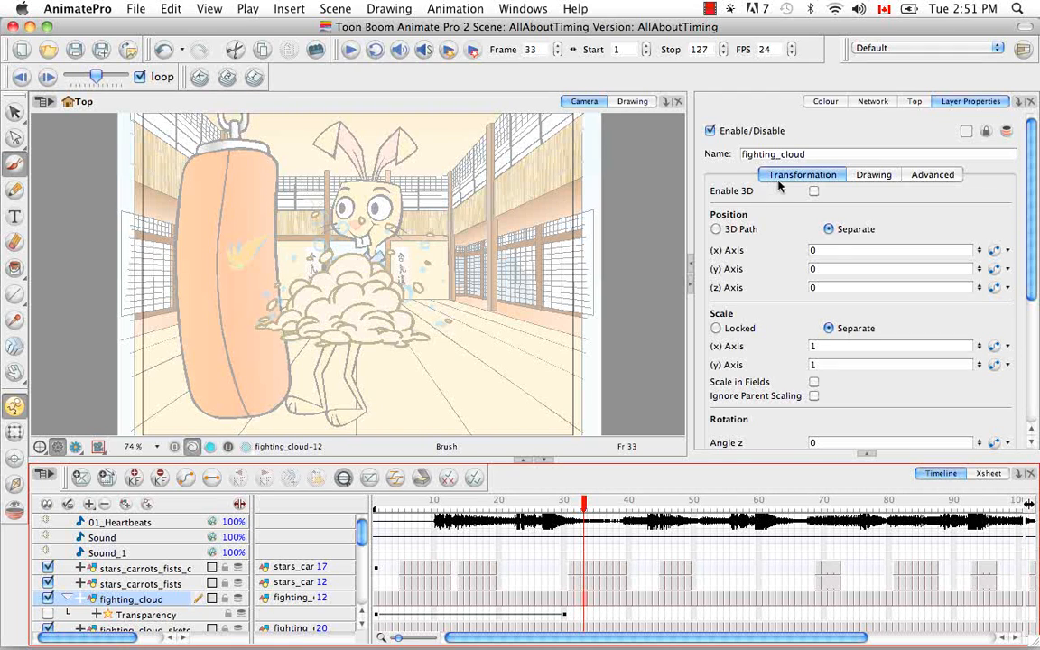
Step: Return to the Network view, open the layer properties from the fighting_cloud module, and close them again
left_click(885, 102)
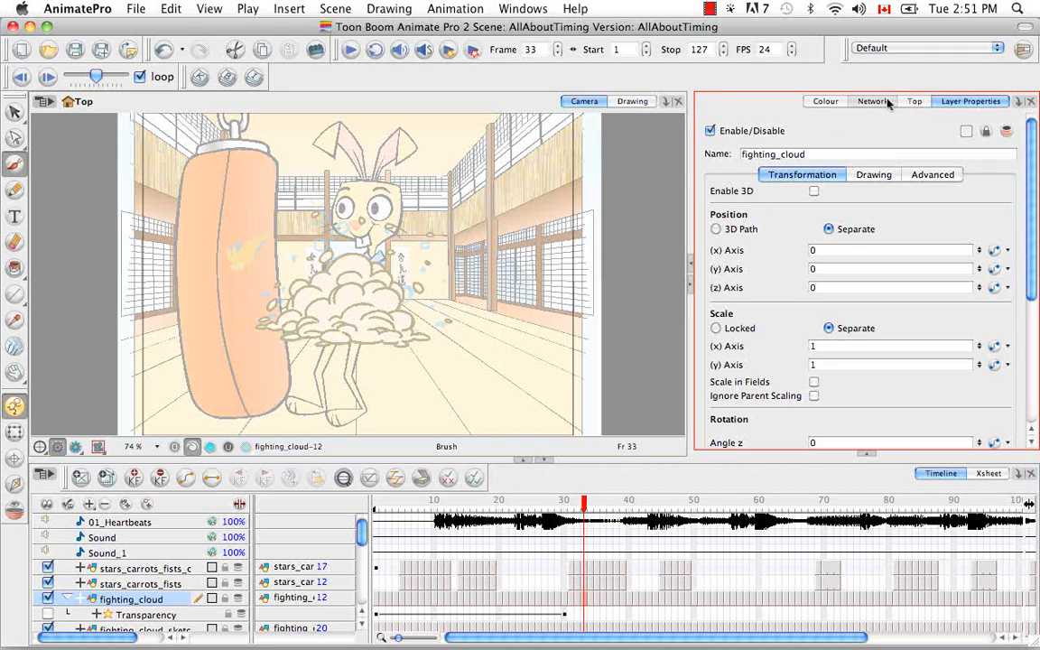
left_click_drag(833, 268, 968, 231)
left_click_drag(774, 290, 934, 281)
left_click(795, 260)
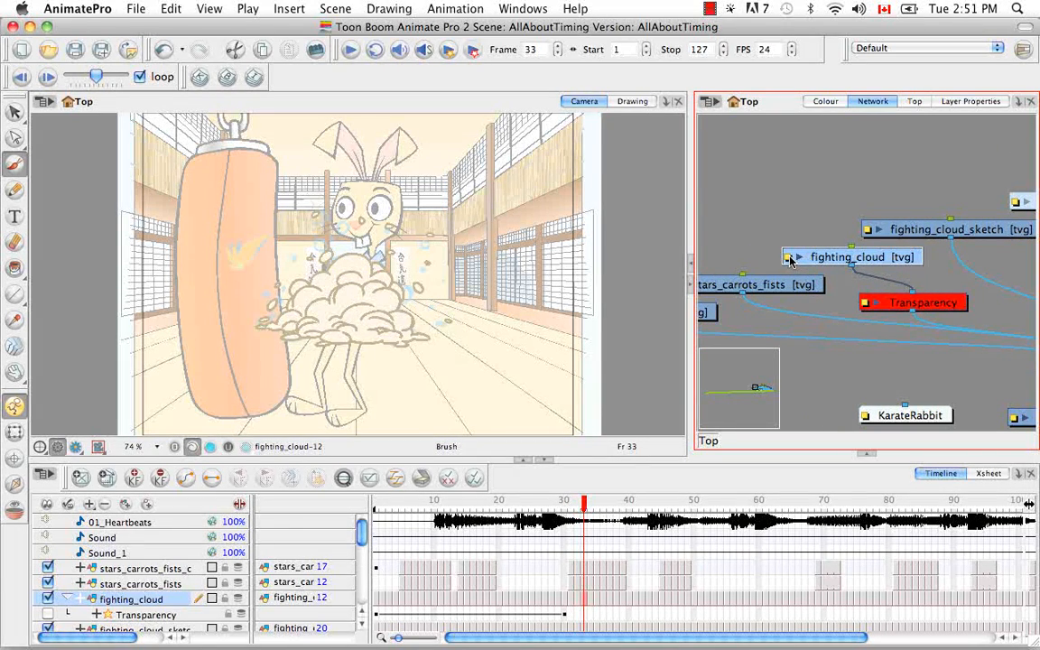
left_click(790, 259)
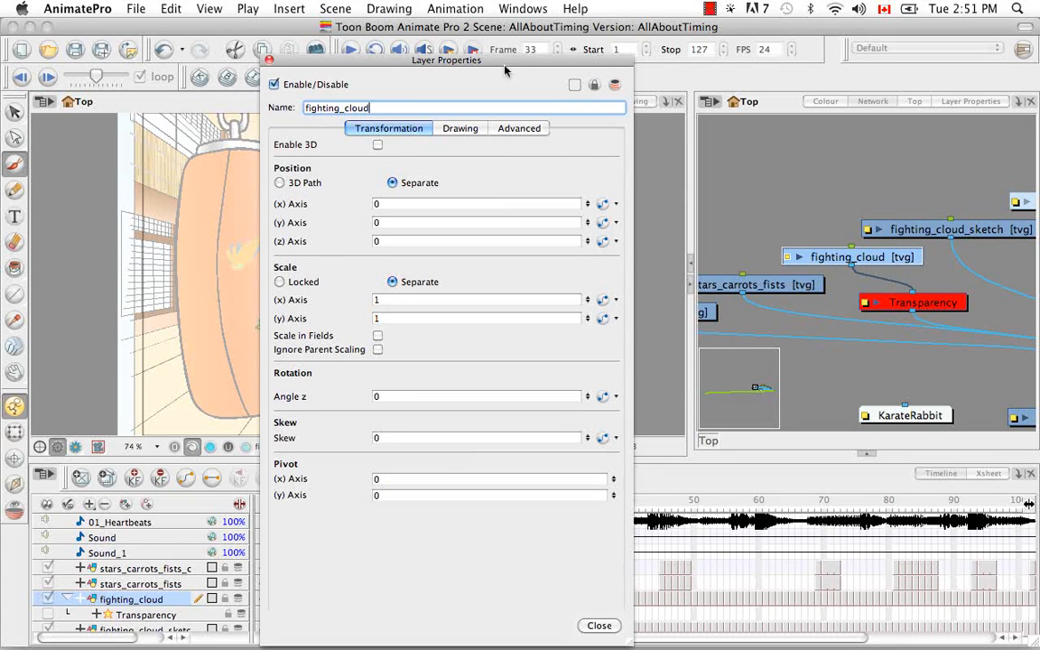
left_click(269, 61)
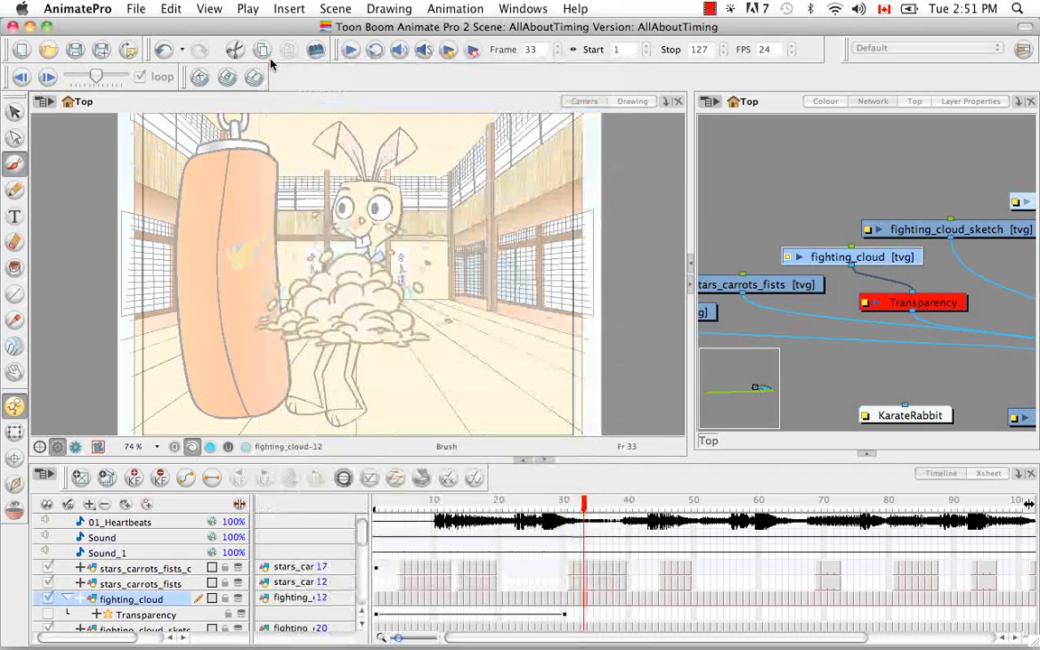
Step: Inspect the fighting_cloud column's Drawing properties and element name option in the Xsheet, and return to the Timeline with Layer Properties shown
left_click(989, 475)
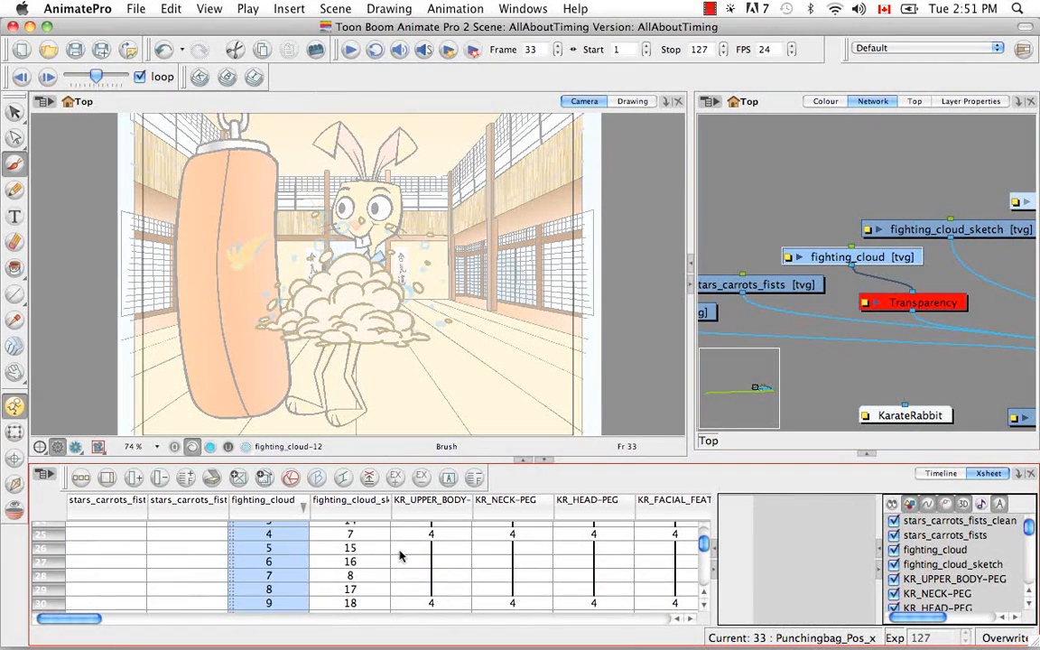
double_click(268, 516)
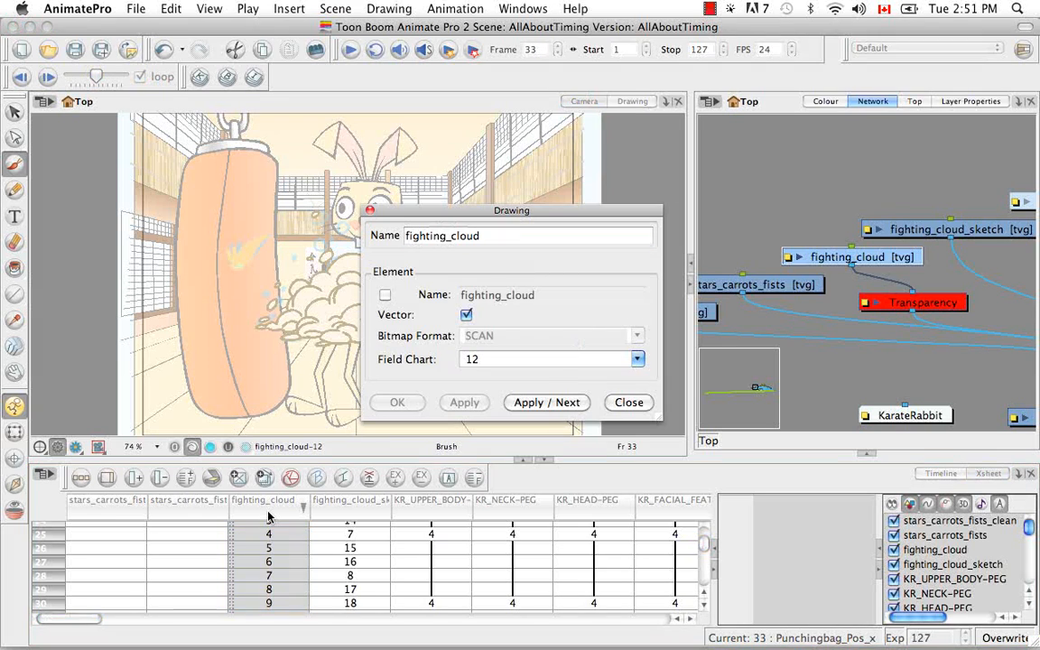
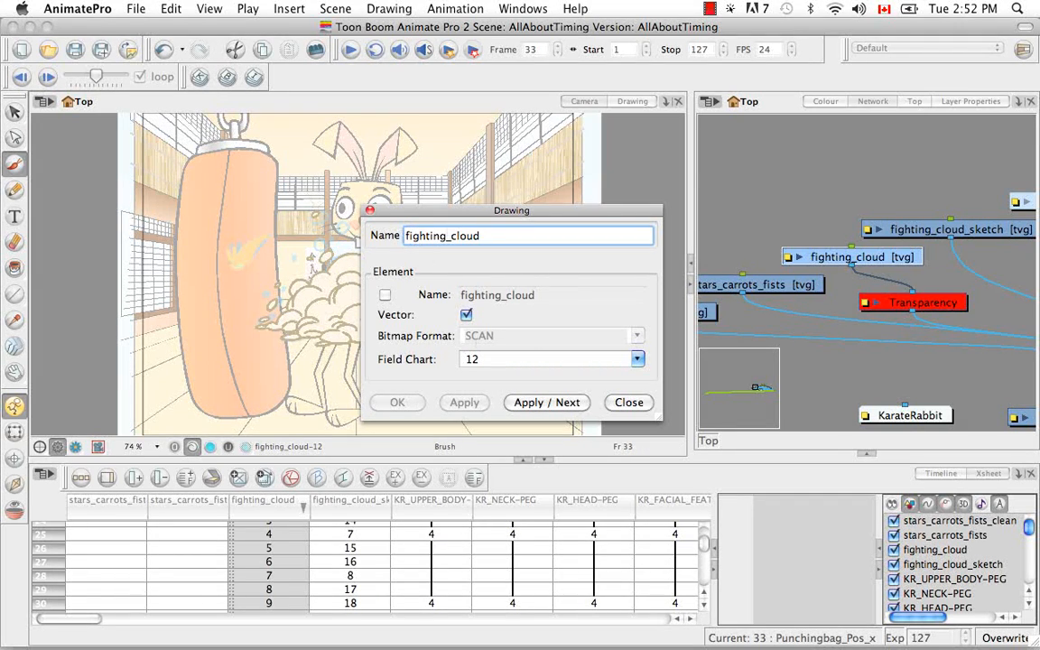
left_click(386, 296)
left_click(386, 297)
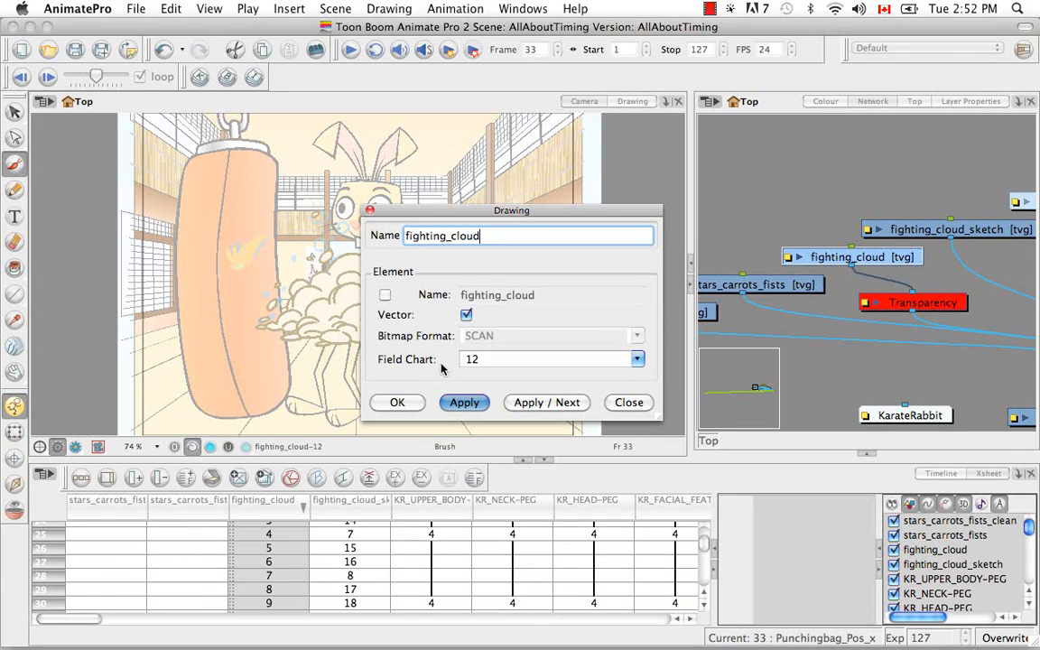
left_click(629, 403)
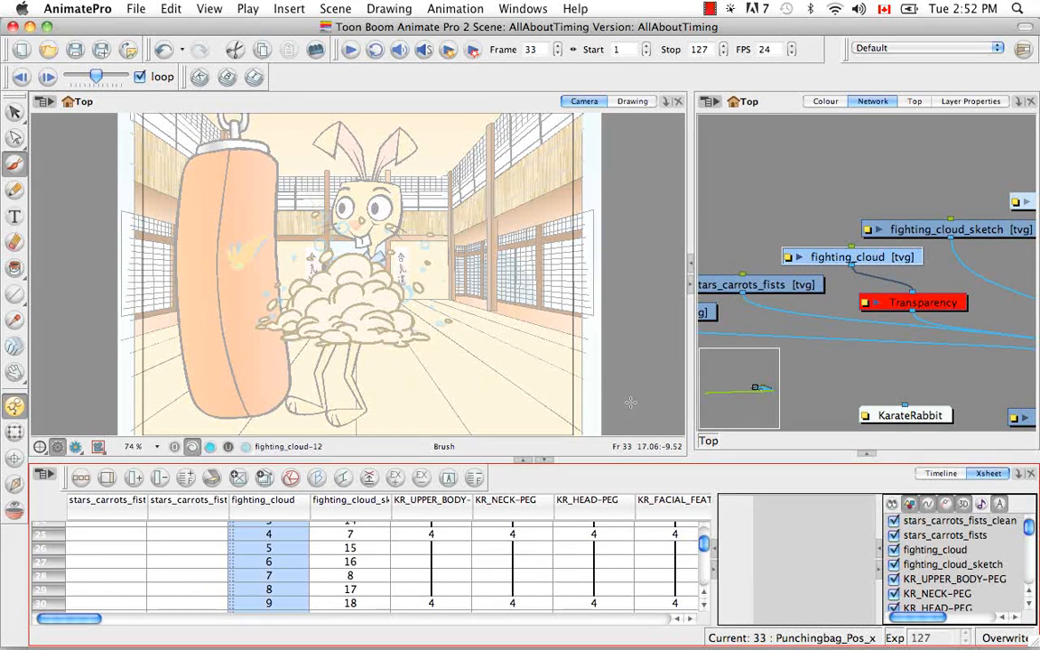
left_click(932, 475)
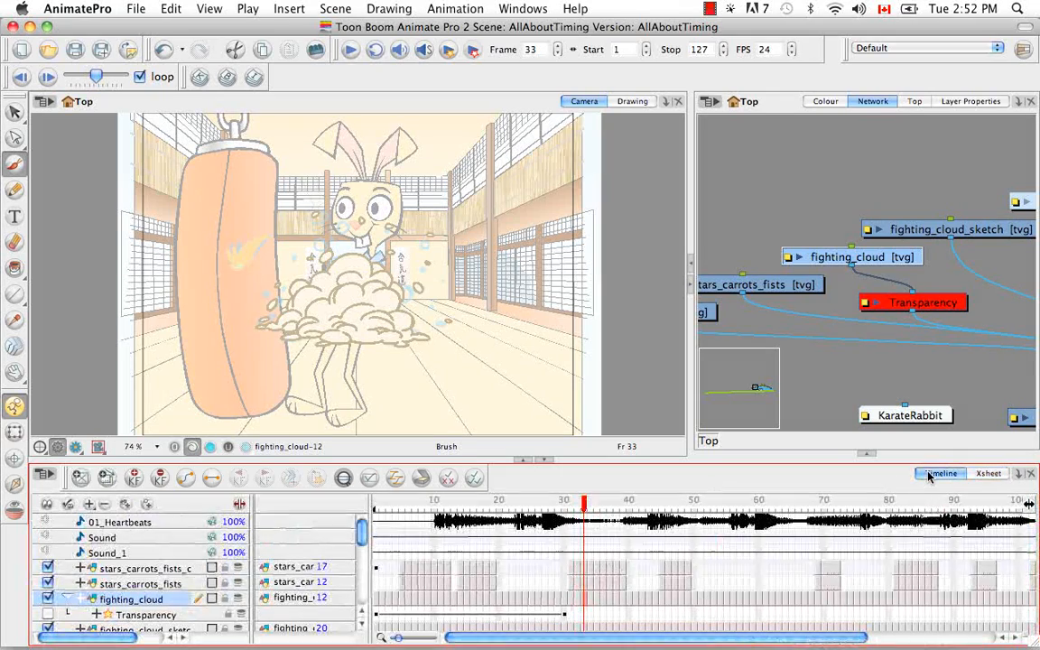
left_click(965, 106)
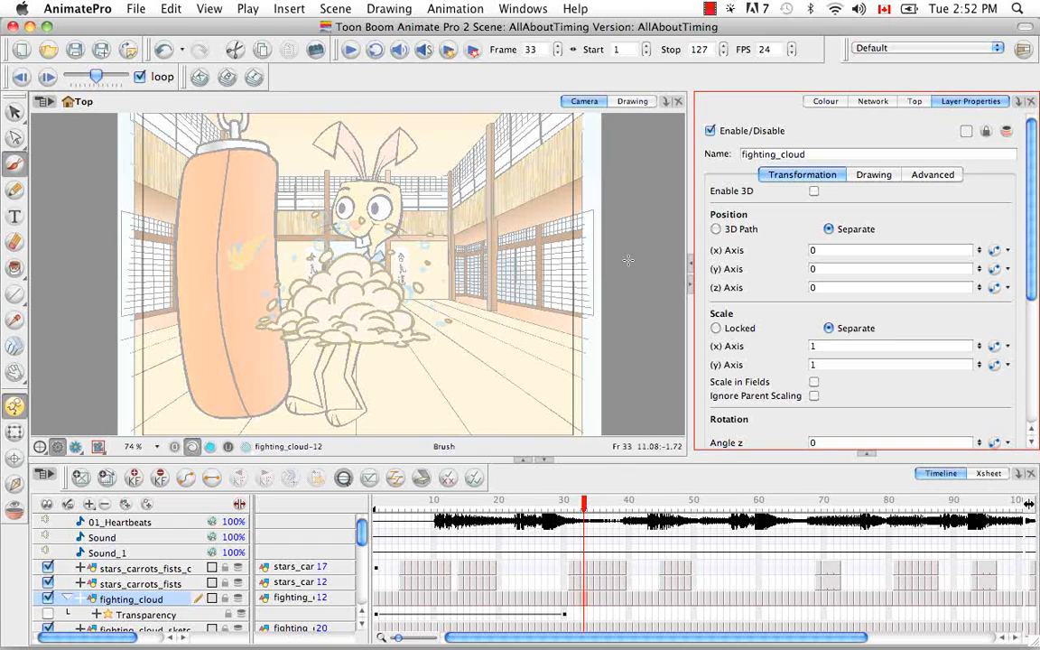
Step: Toggle the fighting_cloud layer's enable, lock and onion skin options and switch each one back in Layer Properties
left_click(711, 131)
left_click(711, 131)
left_click(989, 132)
left_click(989, 133)
left_click(1008, 133)
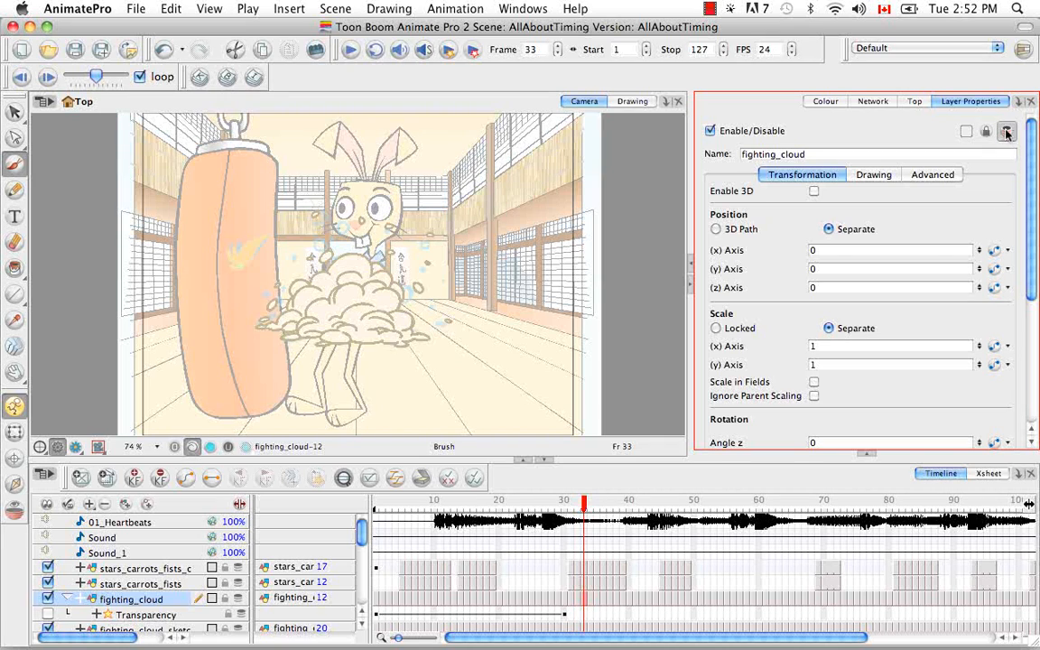
left_click(1007, 133)
Step: Set the fighting_cloud layer's colour to a pinkish red, and view its Advanced and Drawing properties
left_click(966, 133)
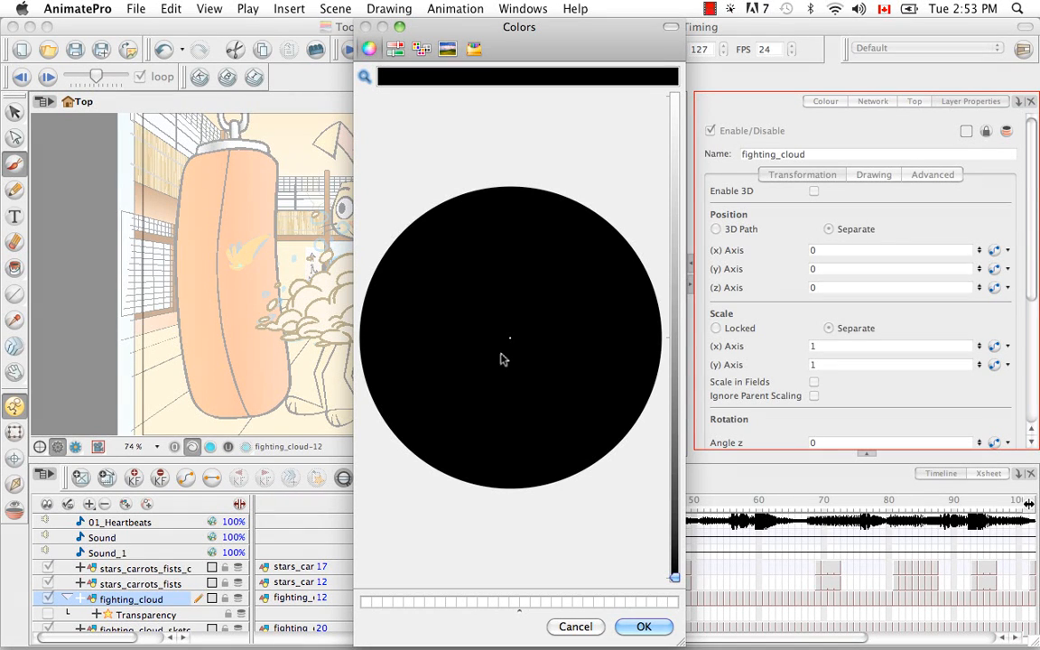
left_click_drag(511, 342, 540, 446)
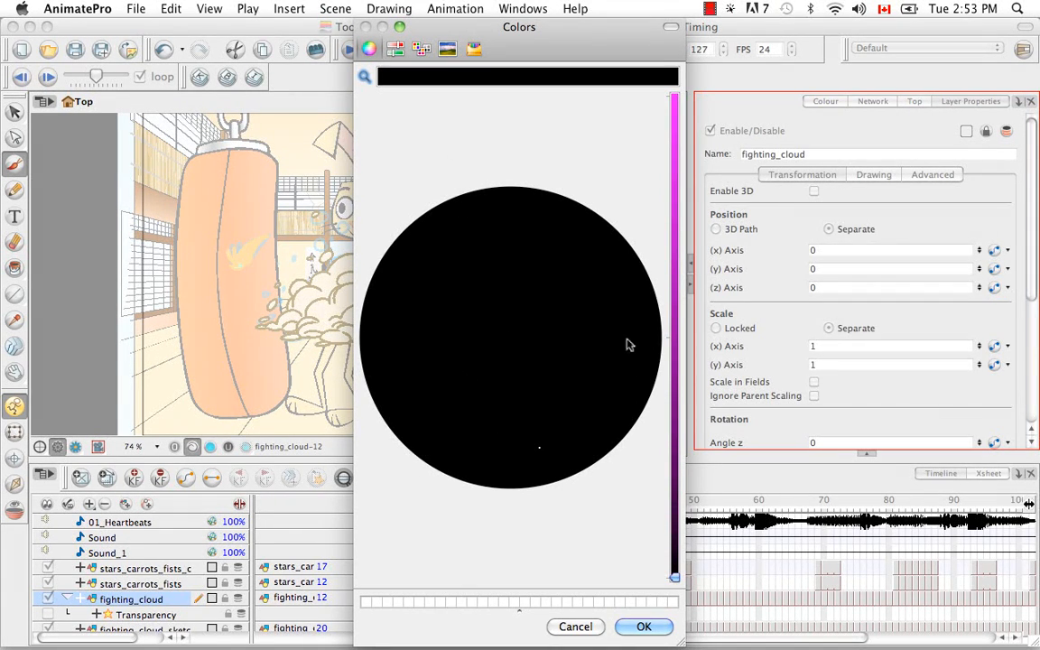
left_click(676, 135)
mouse_move(677, 137)
left_mouse_down()
mouse_move(676, 248)
mouse_move(676, 140)
left_mouse_up()
left_click_drag(585, 412, 633, 375)
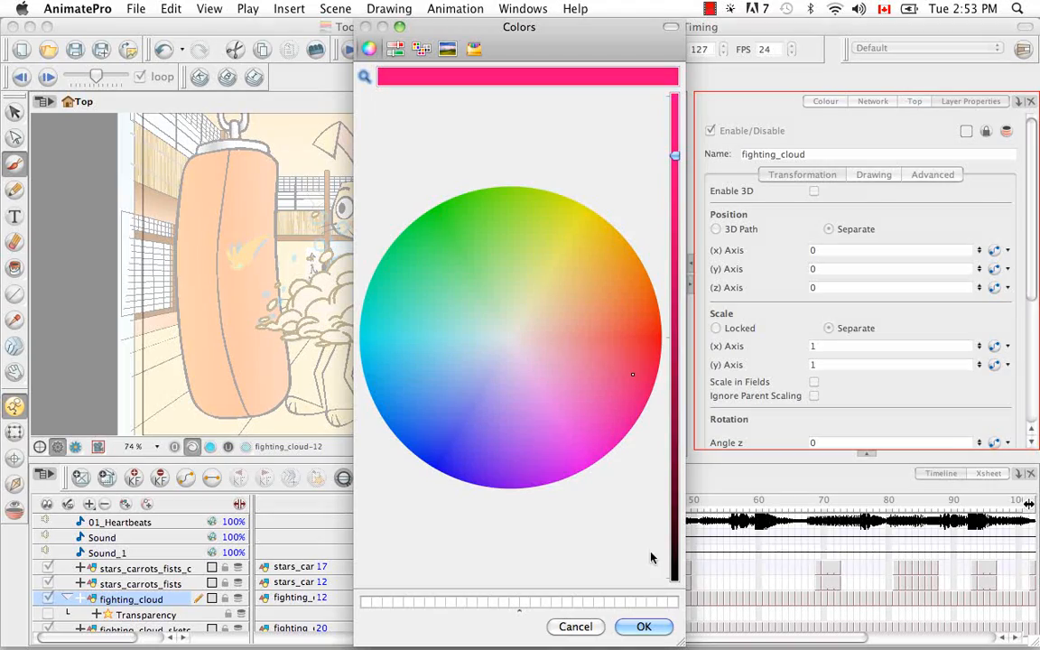
left_click(644, 626)
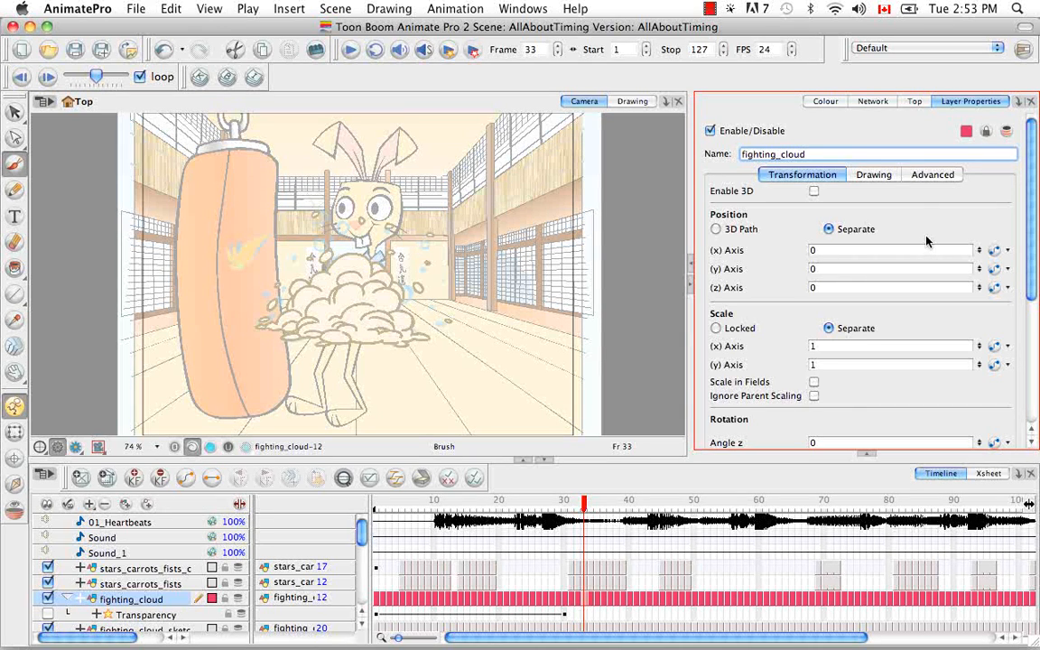
left_click(930, 175)
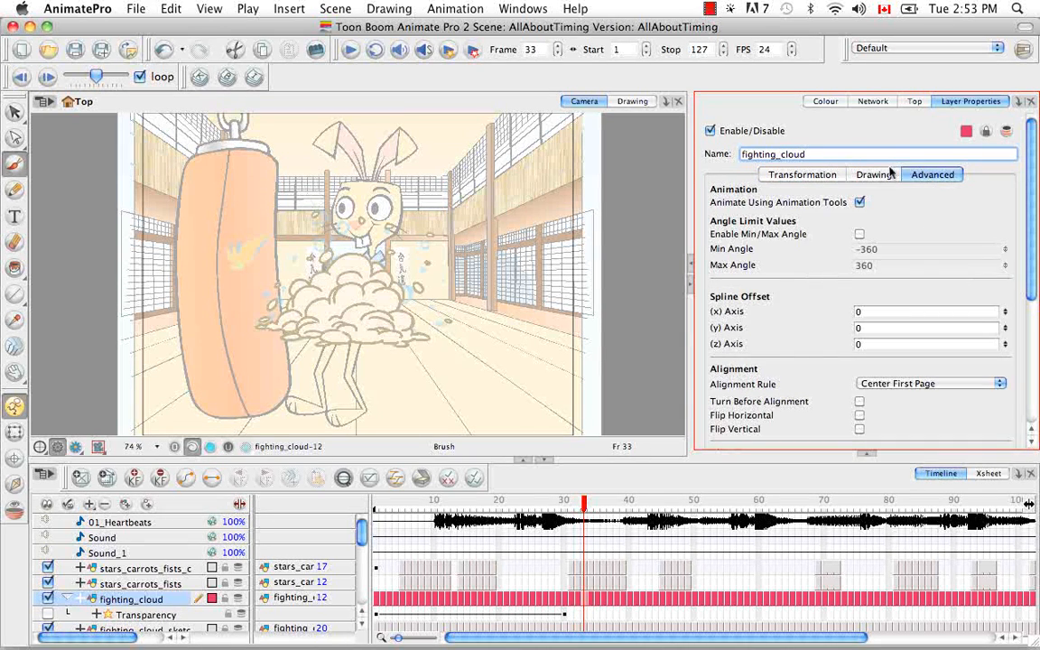
left_click(883, 176)
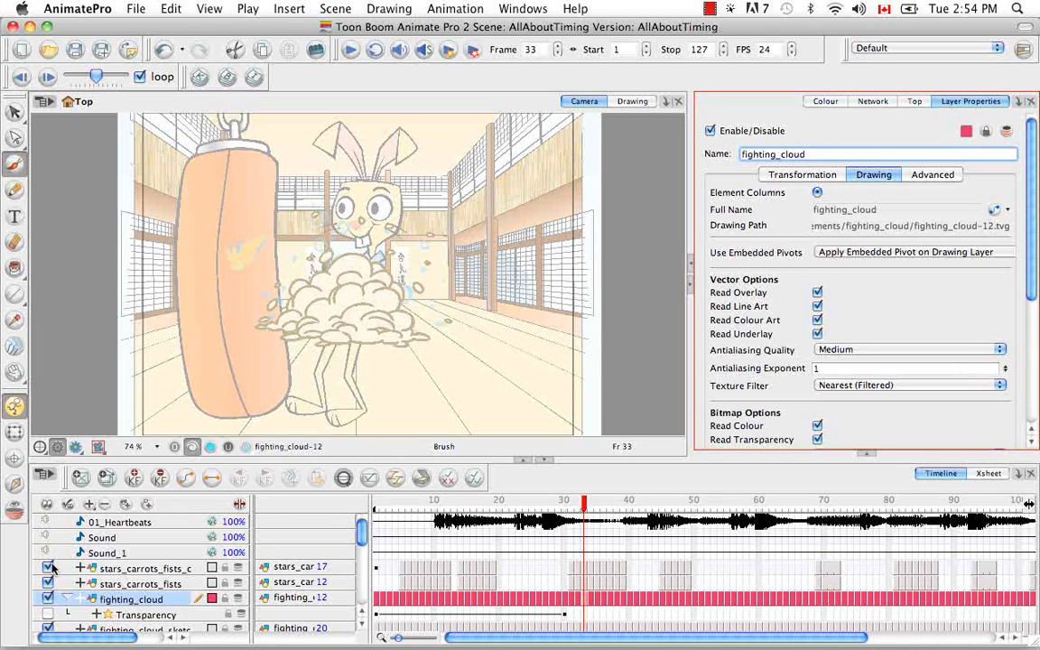
Step: Duplicate the fighting_cloud layer twice in the Timeline
right_click(168, 602)
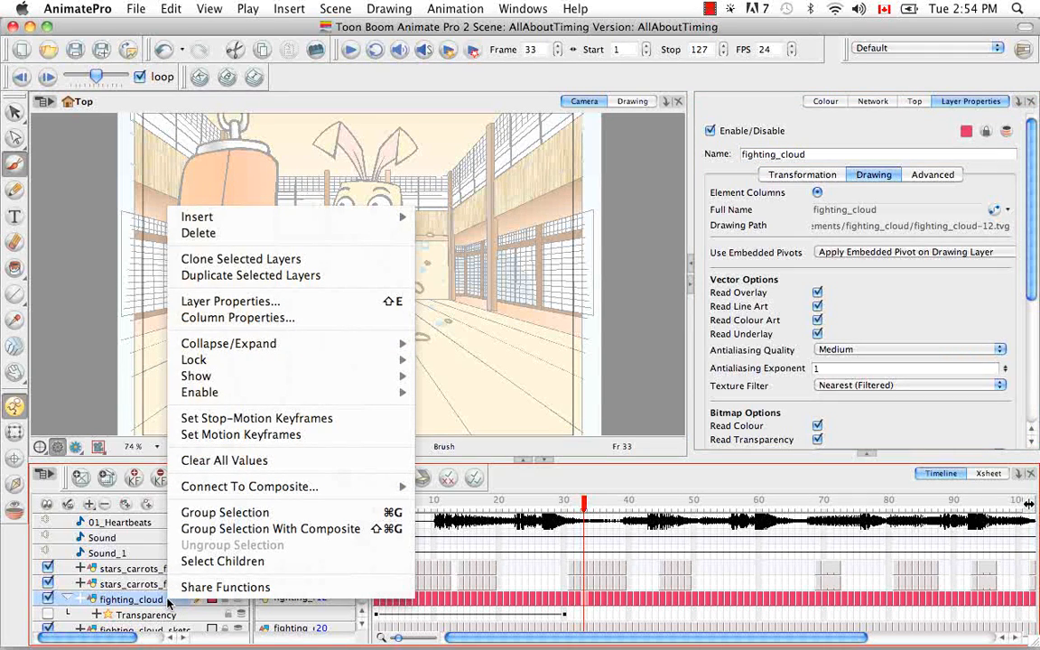
left_click(321, 277)
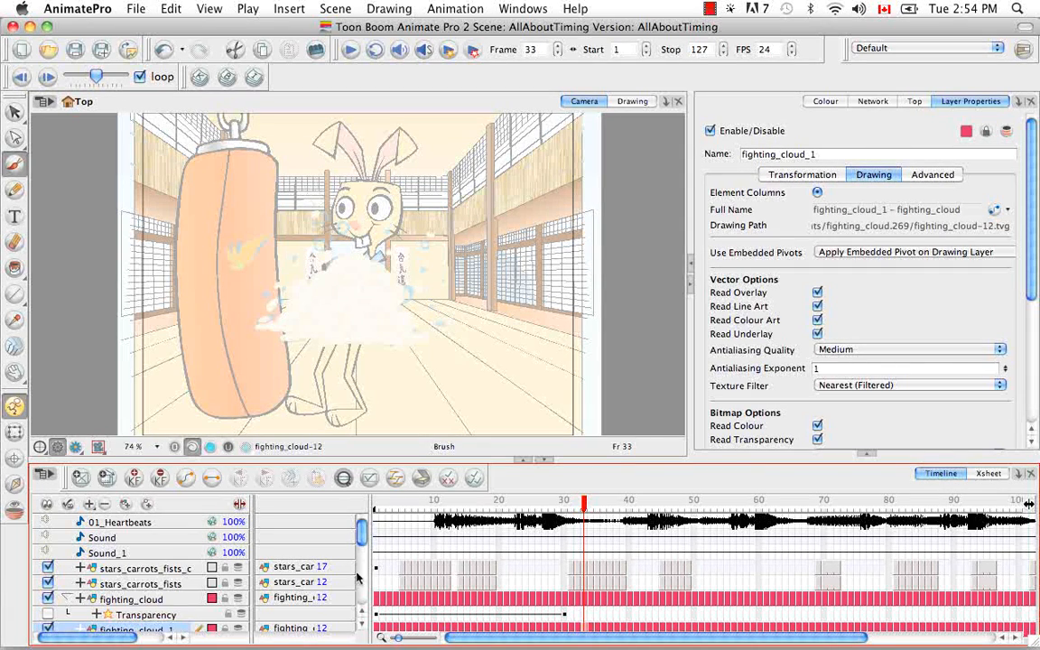
scroll(362, 552, "down", 2)
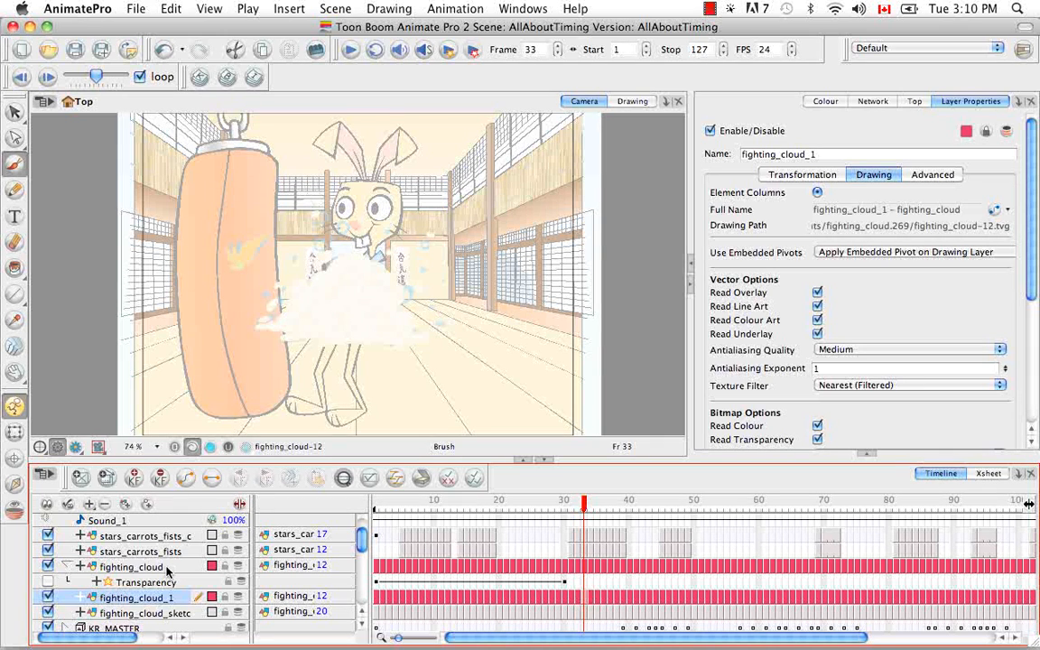
left_click(167, 569)
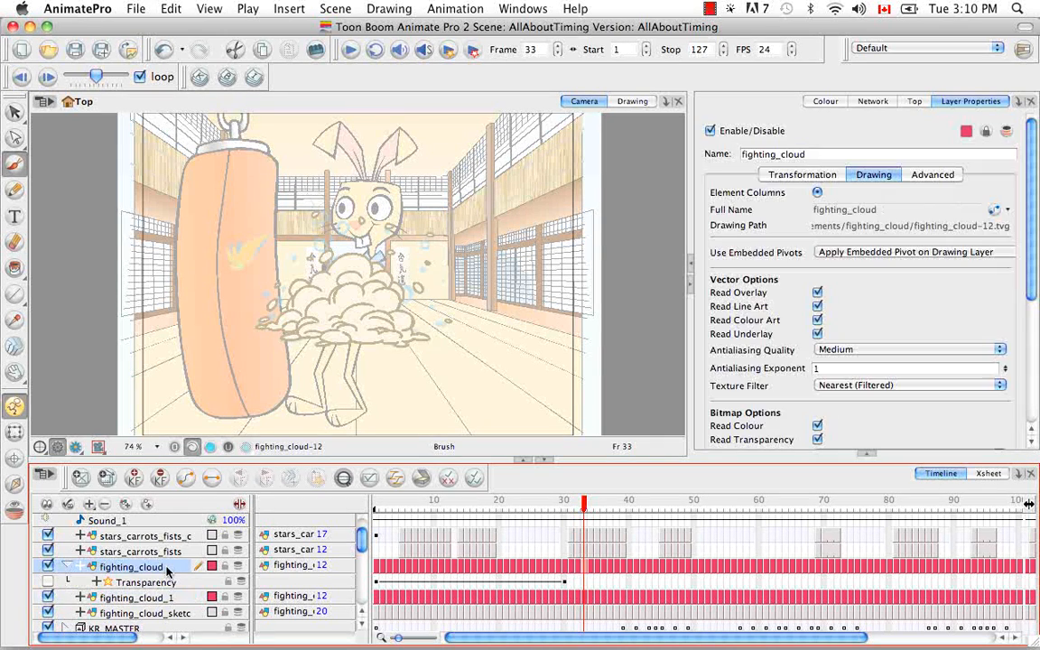
left_click(172, 9)
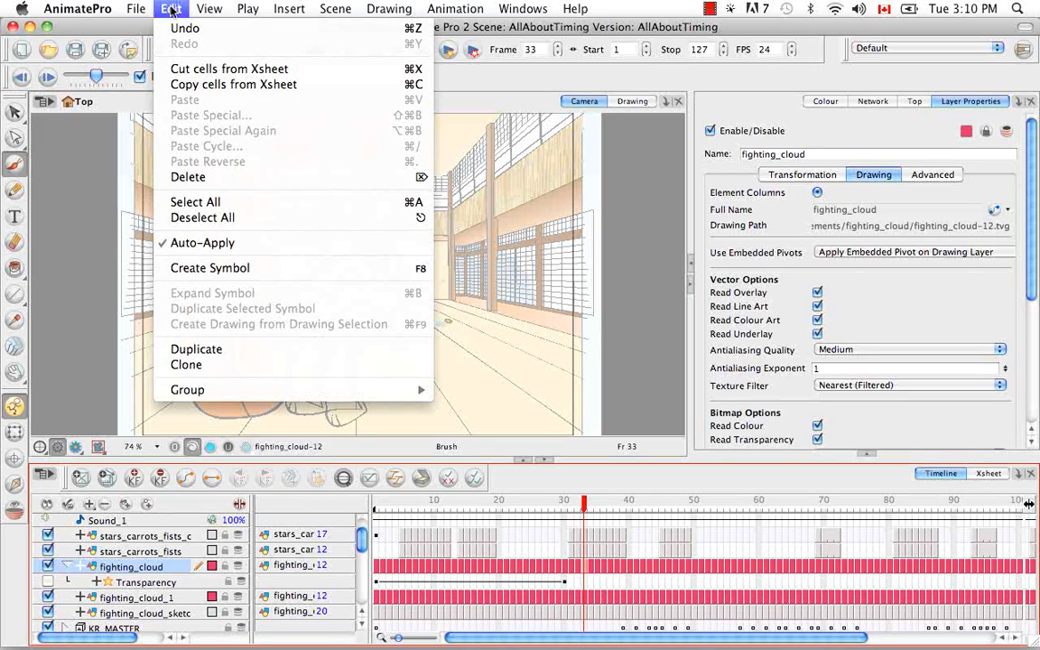
left_click(244, 352)
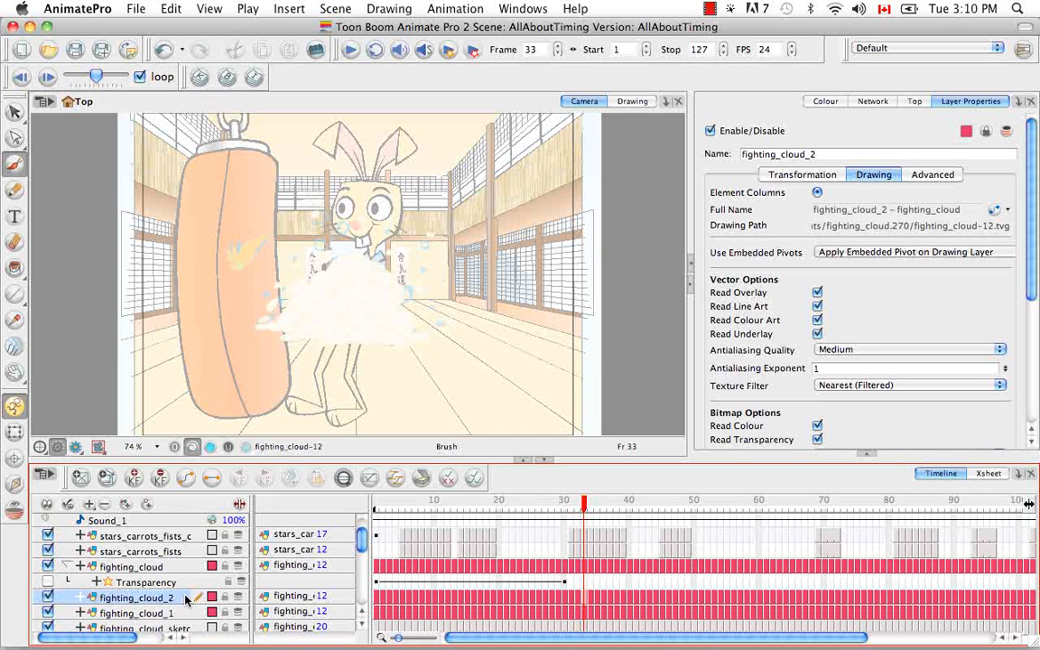
key("super+d")
Step: Add the Duplicate Layer Columns tool to the Xsheet toolbar and duplicate the fighting_cloud column with it
left_click(986, 475)
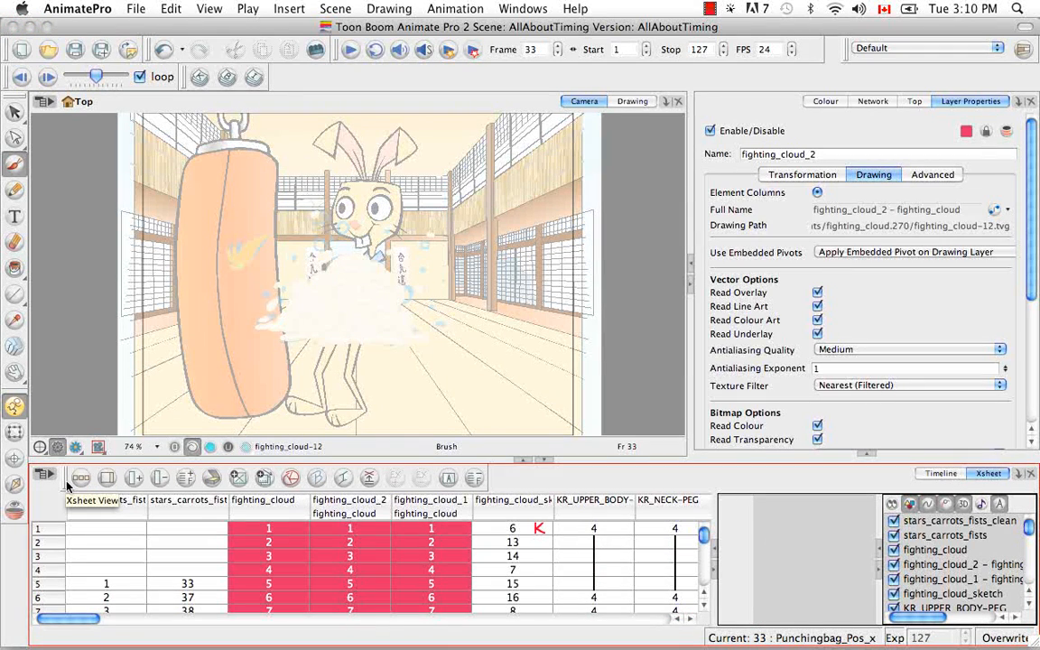
right_click(66, 486)
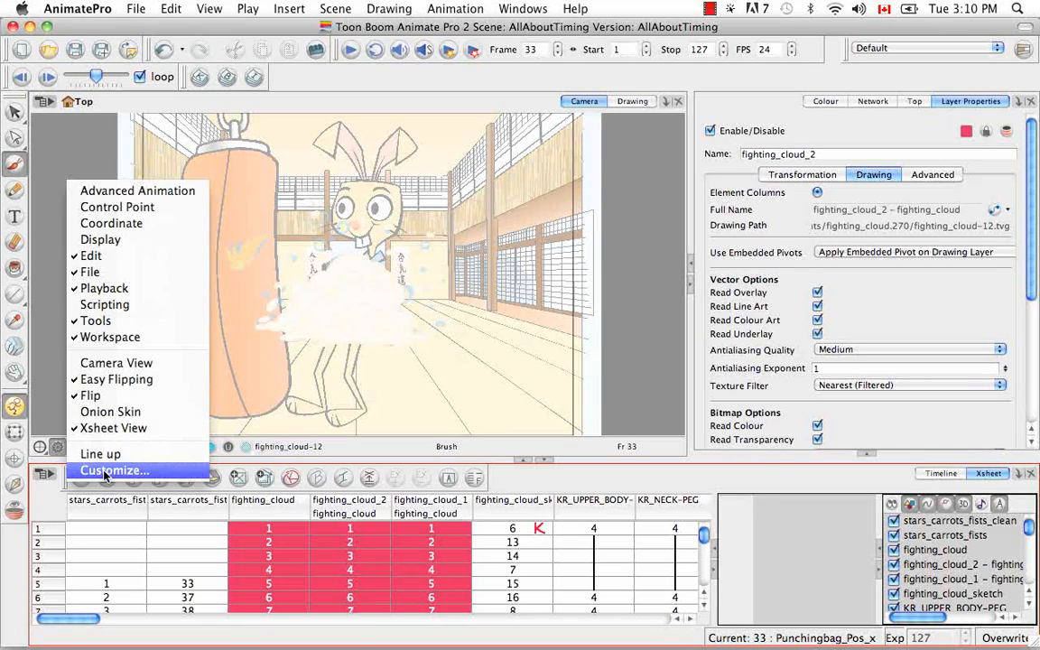
left_click(99, 471)
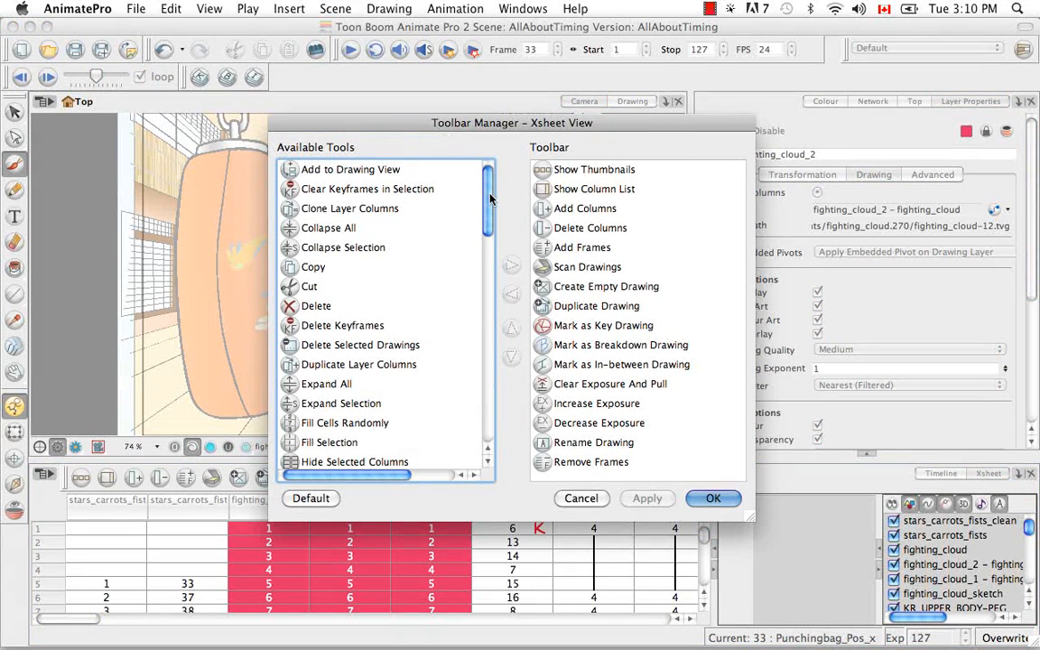
mouse_move(490, 198)
left_mouse_down()
mouse_move(497, 290)
mouse_move(497, 222)
left_mouse_up()
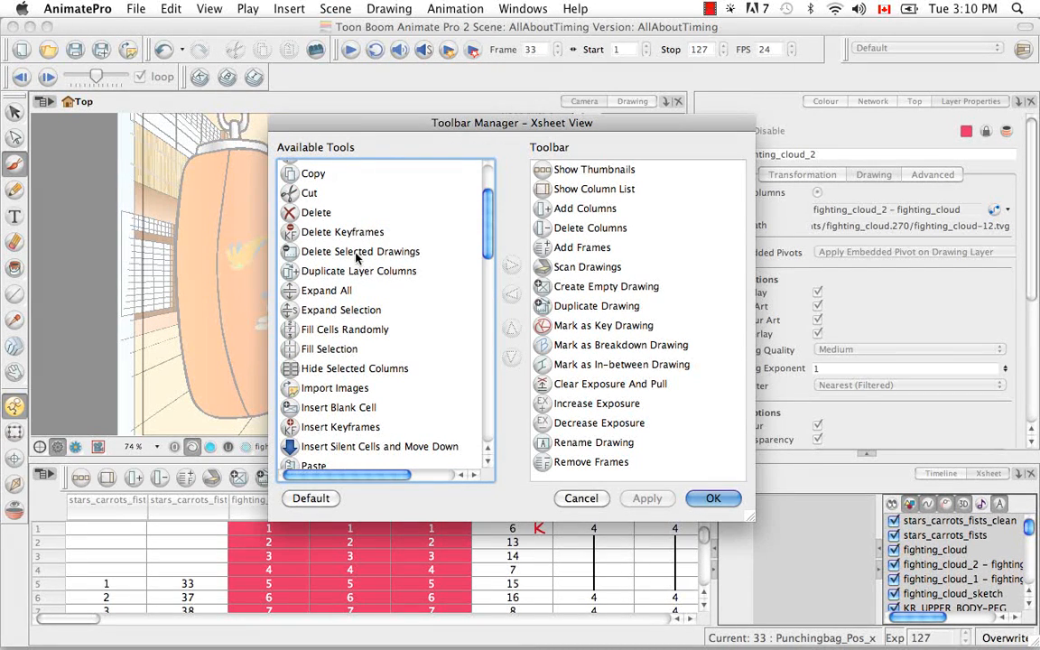
left_click(323, 270)
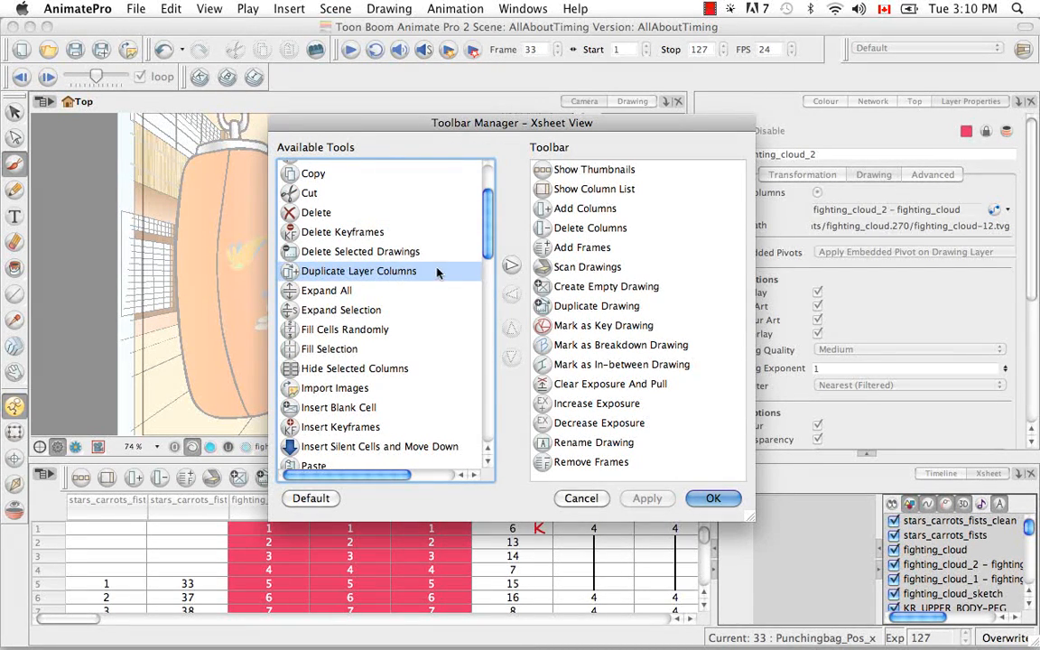
left_click(509, 269)
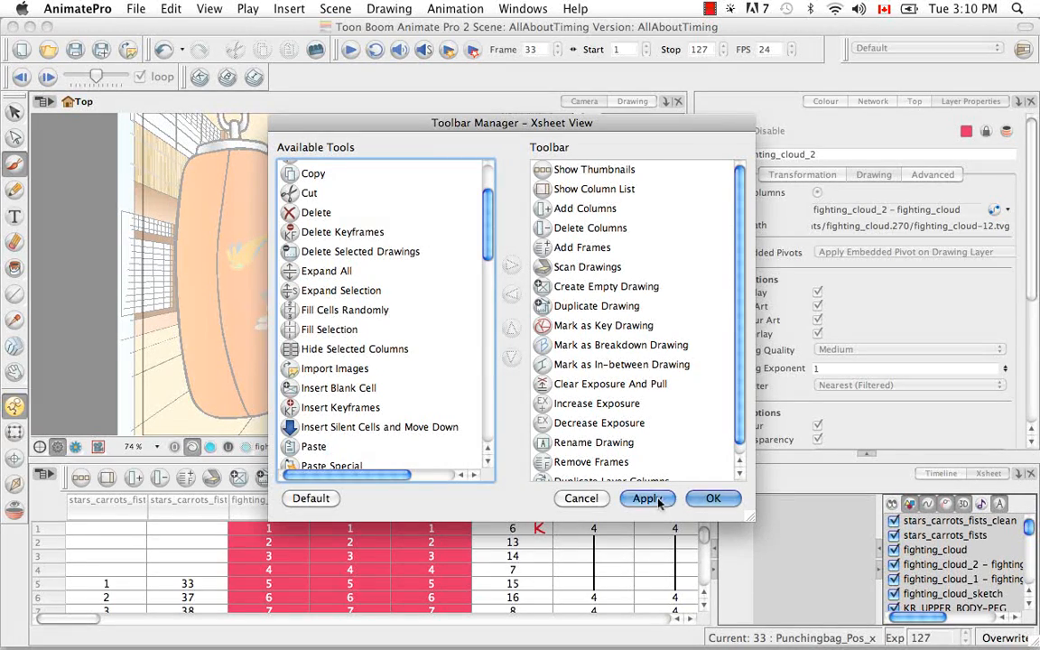
left_click(712, 498)
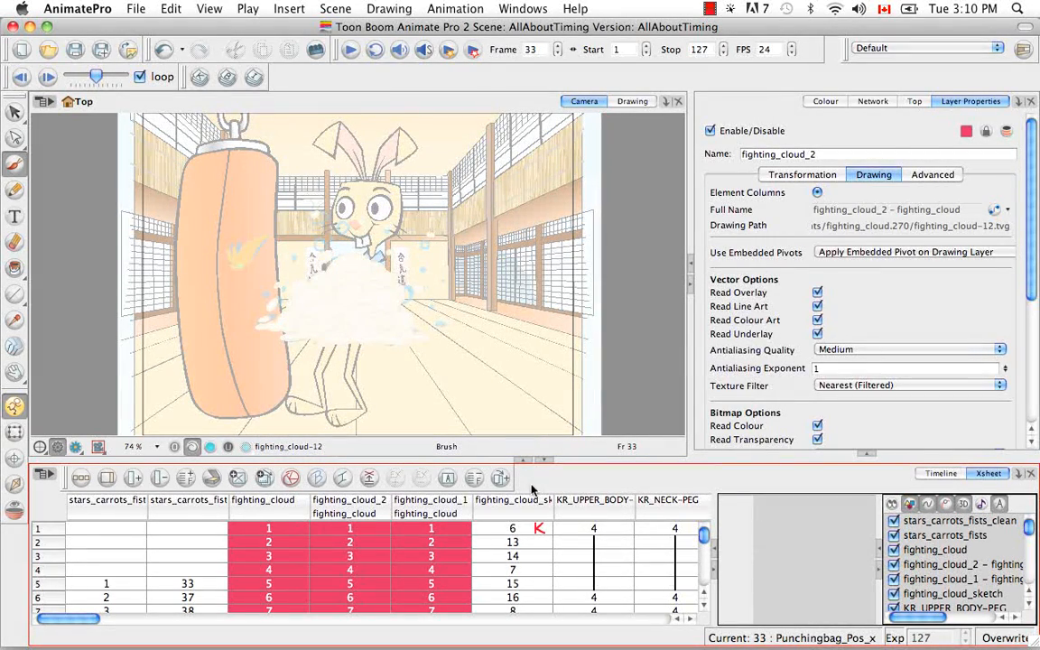
left_click(237, 517)
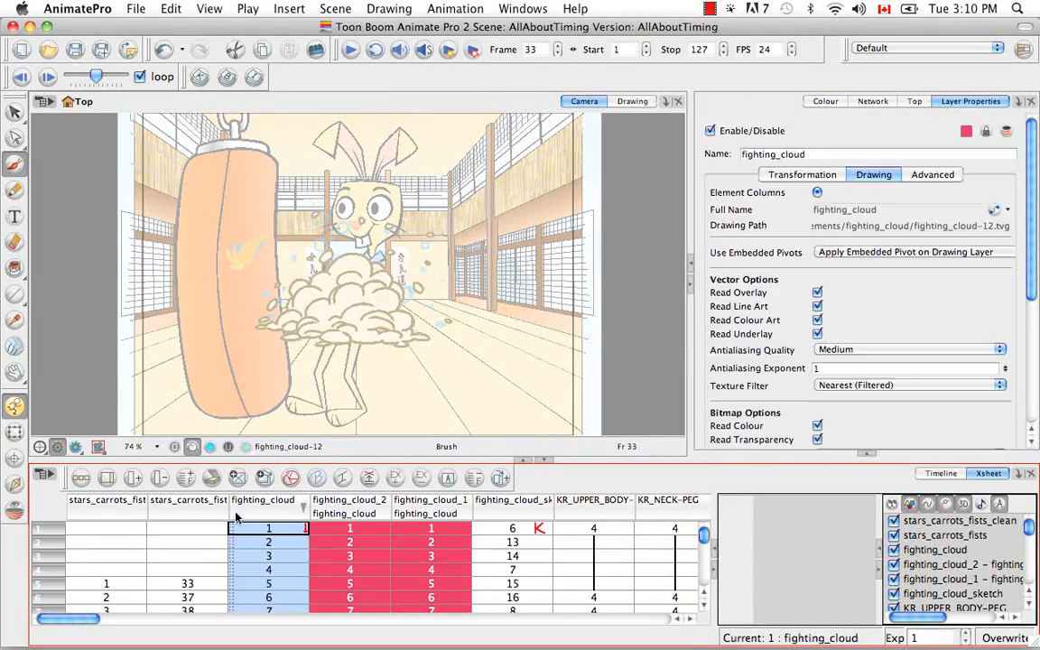
left_click(502, 477)
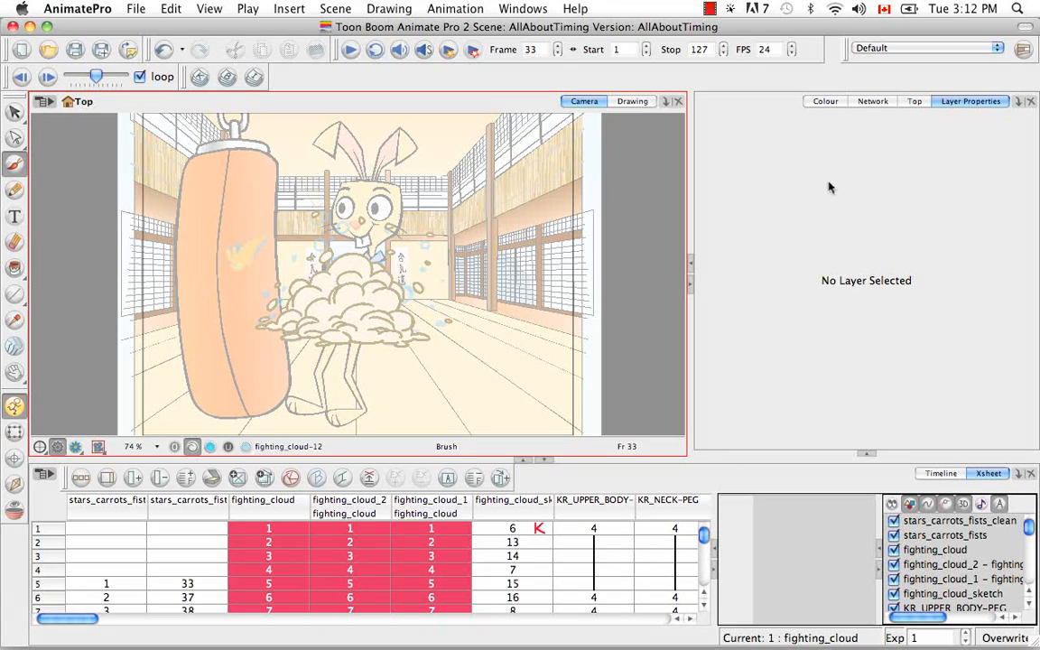
Step: Delete the duplicate layers fighting_cloud_1 and fighting_cloud_2 in the Timeline, including their drawing files and element folders
left_click(942, 474)
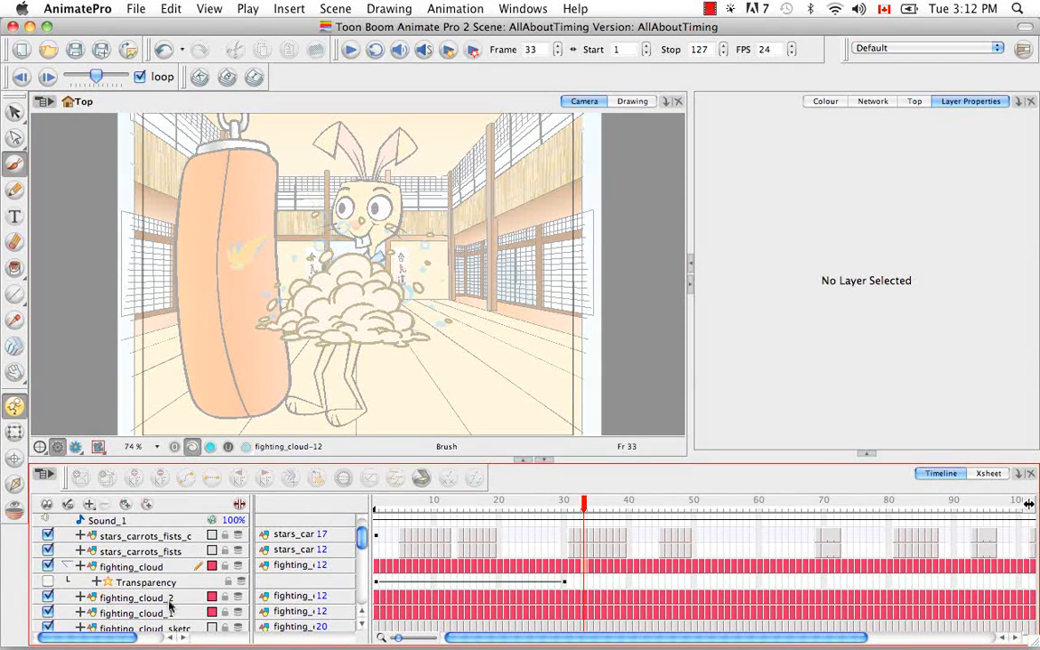
left_click(167, 613)
key("Delete")
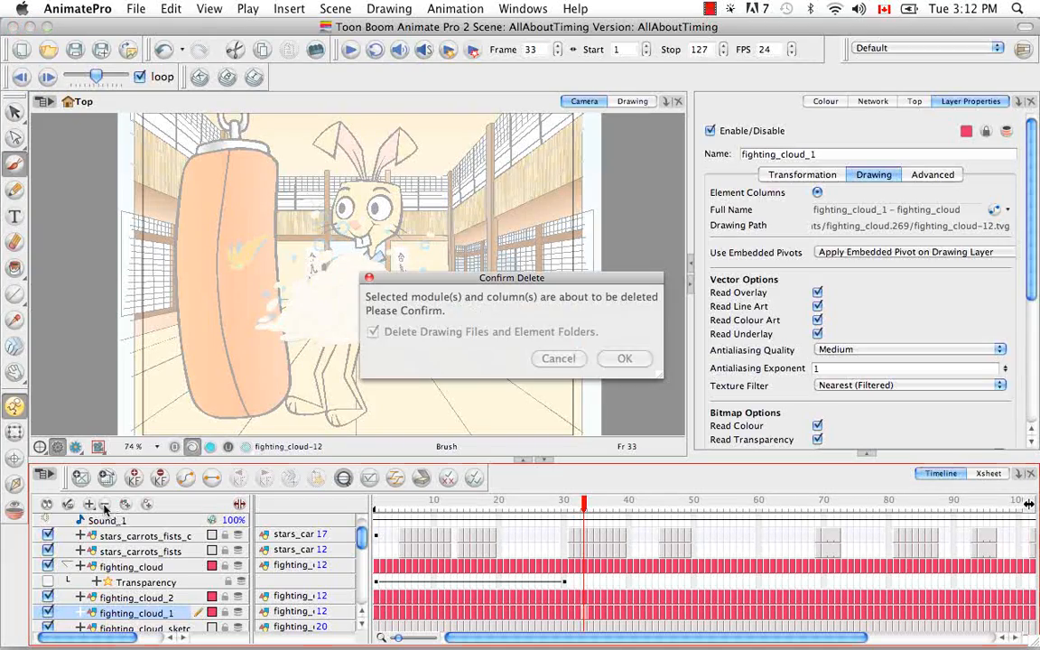
key("Return")
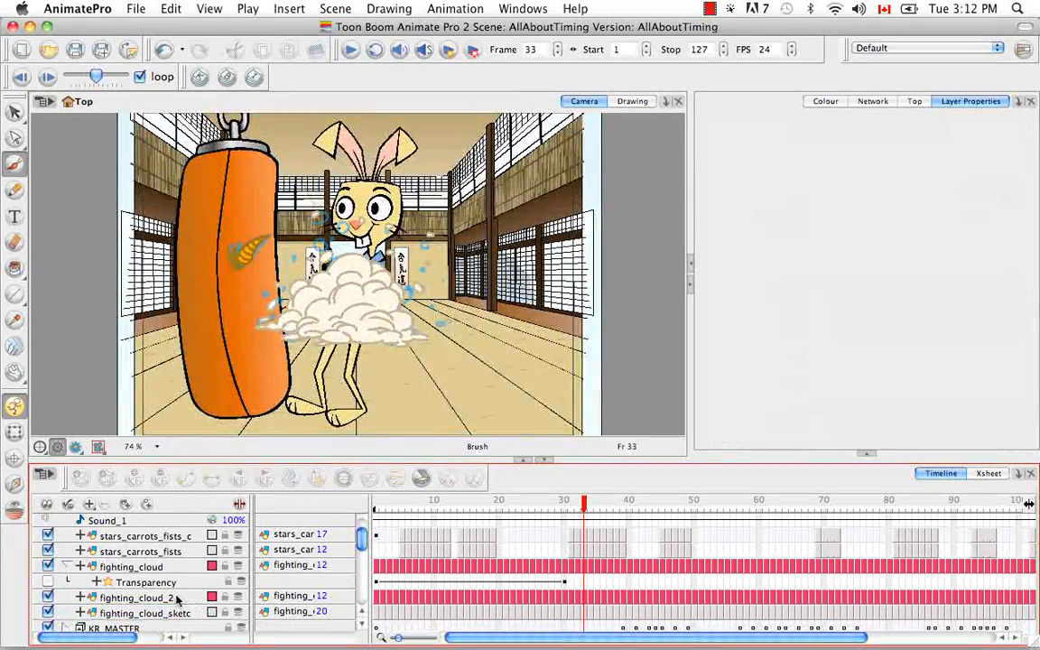
left_click(167, 597)
key("Delete")
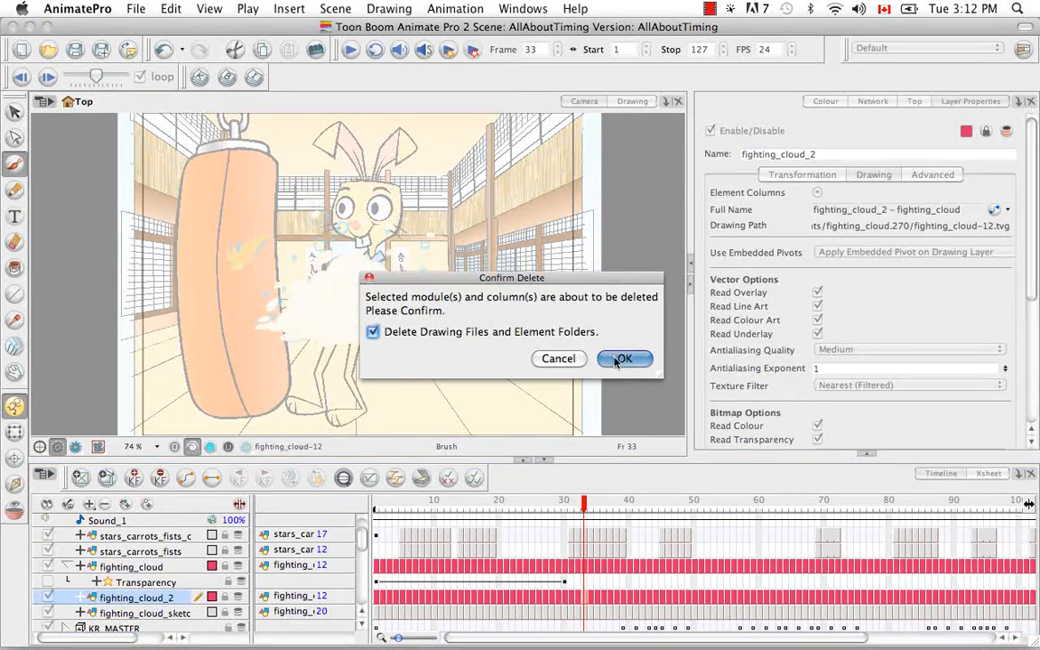
left_click(617, 360)
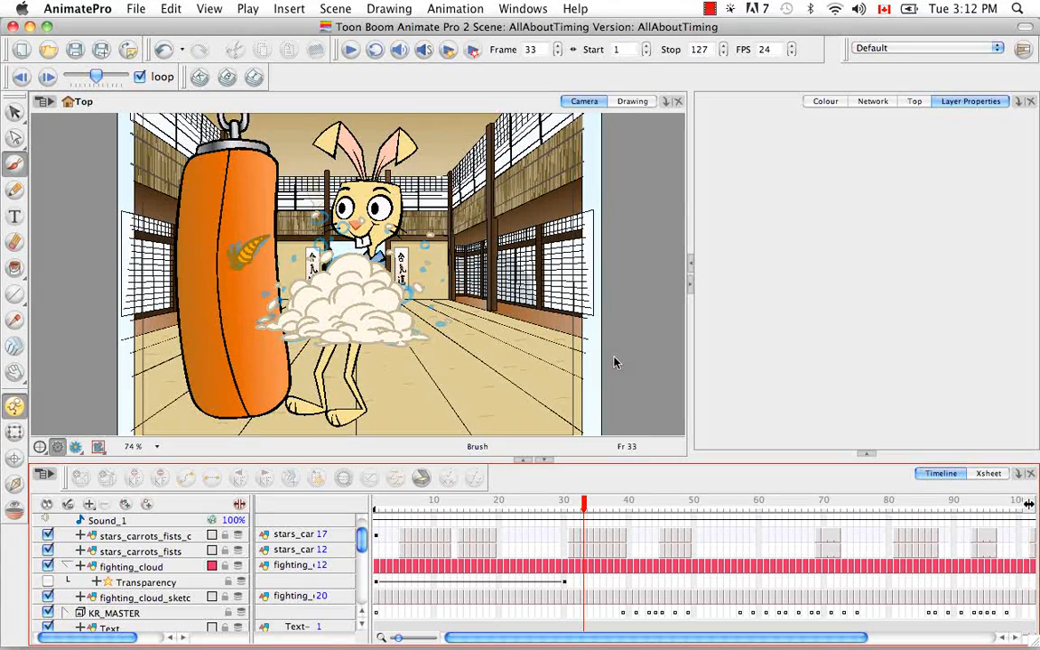
Step: Clone the fighting_cloud layer in the Timeline, and clone the resulting fighting_cloud_1 layer as well
left_click(156, 568)
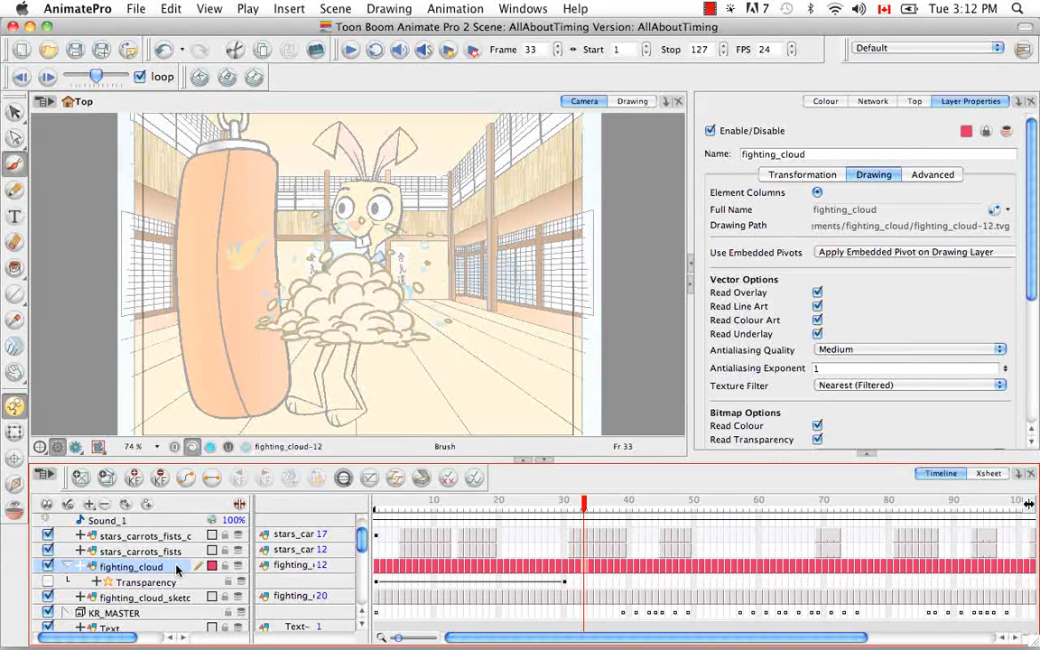
right_click(177, 569)
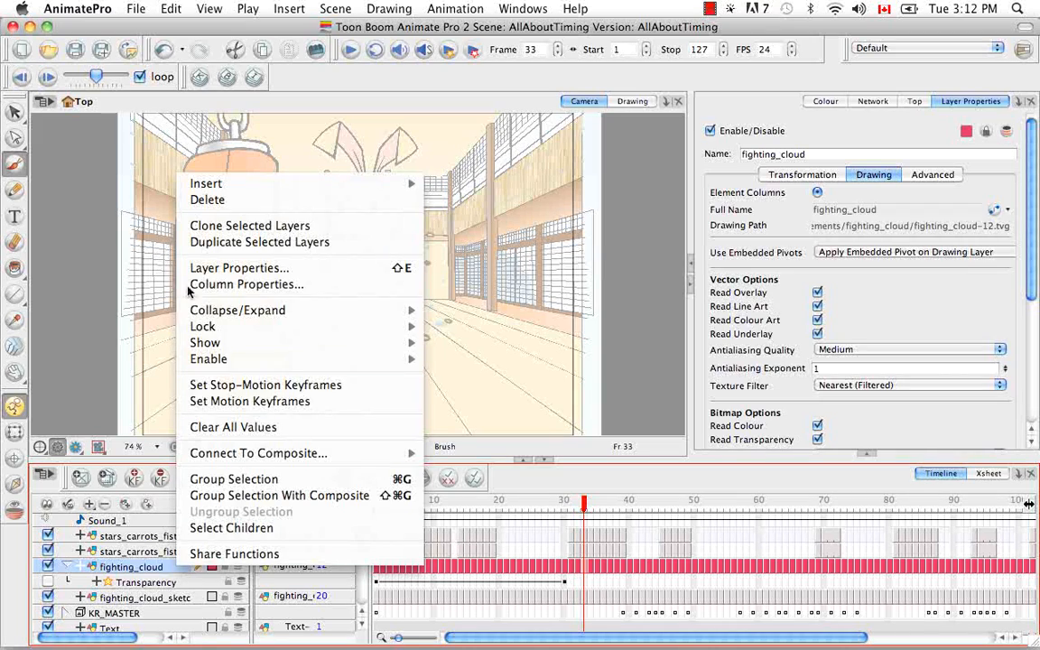
left_click(191, 226)
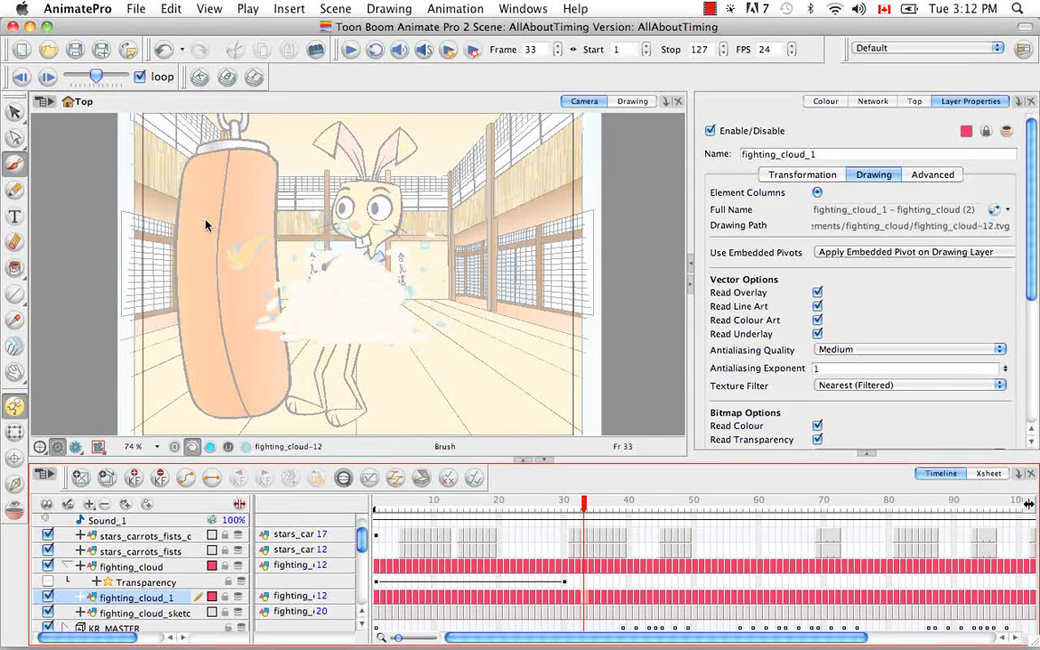
left_click(168, 8)
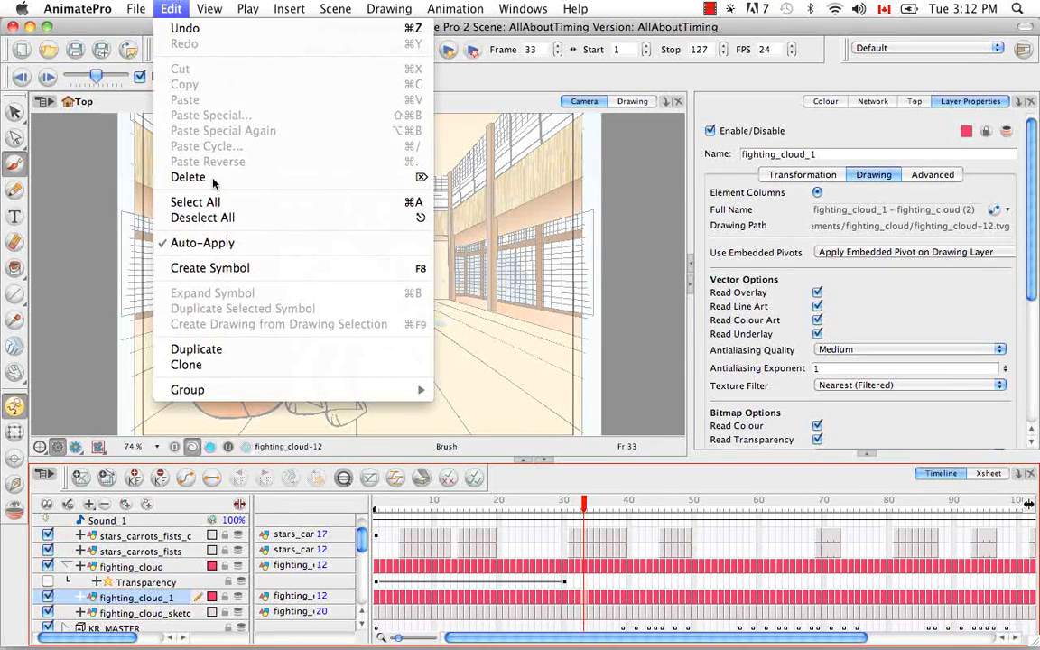
left_click(228, 365)
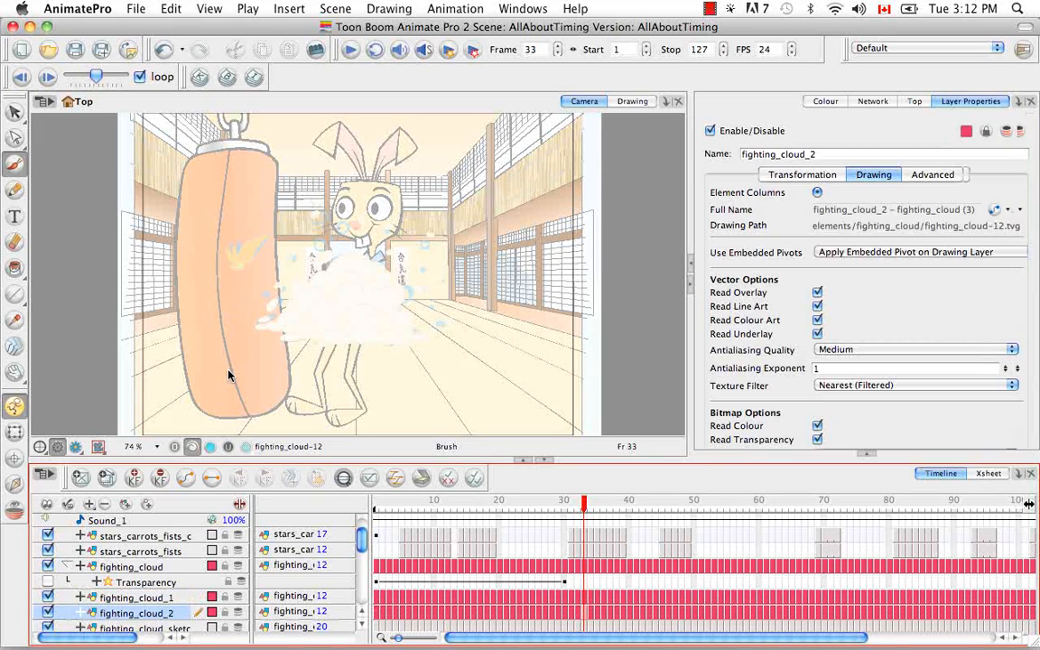
Step: Add the Clone Layer Columns tool to the Xsheet toolbar and clone the fighting_cloud column with it
left_click(989, 473)
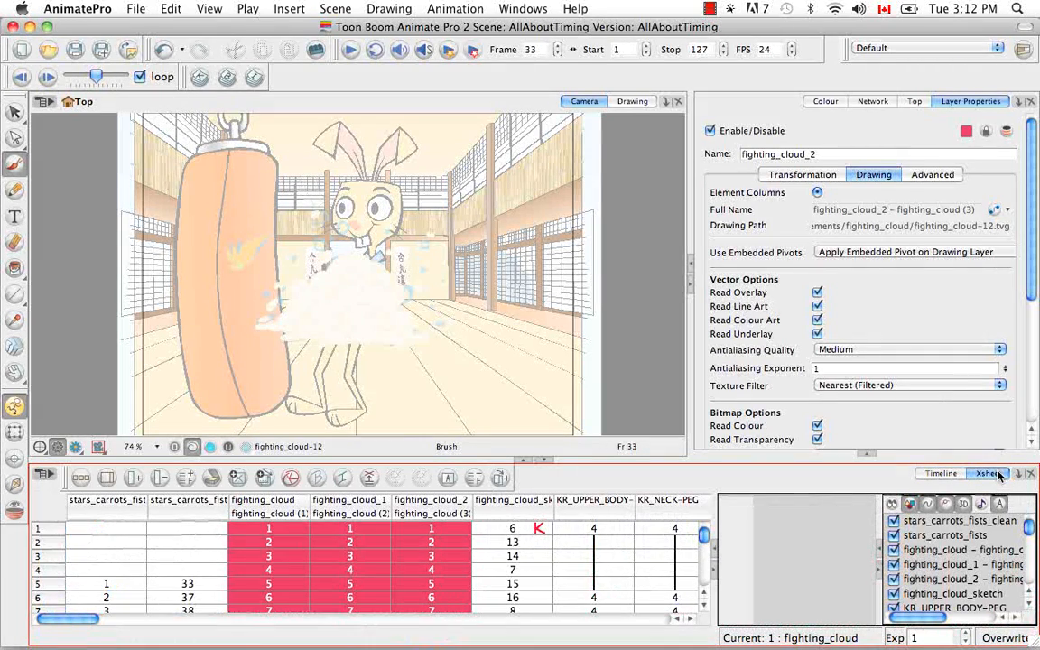
right_click(65, 477)
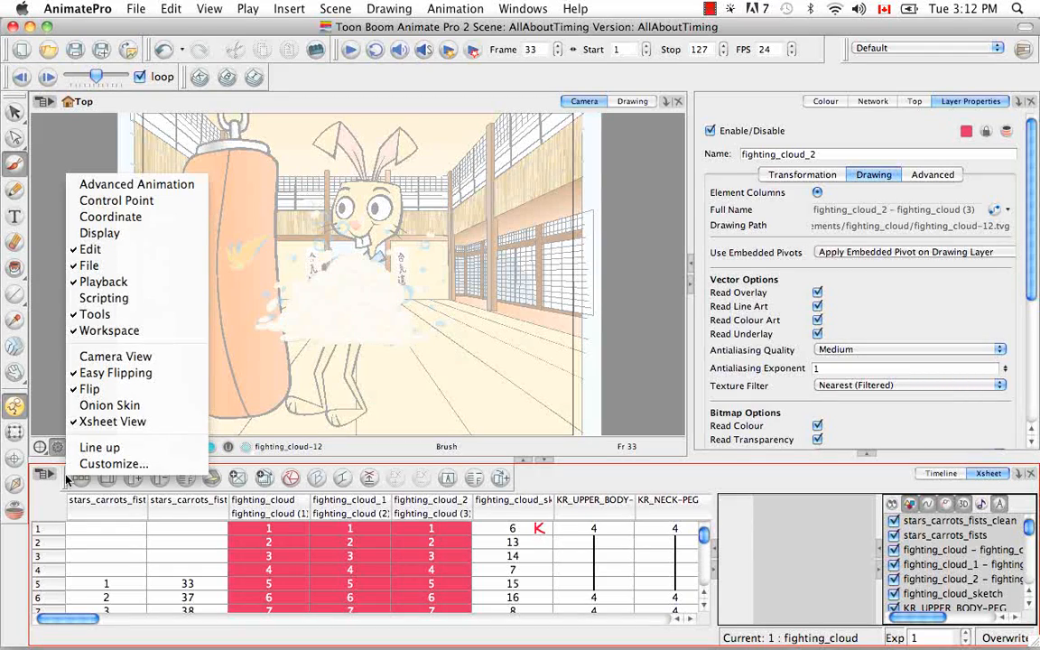
left_click(100, 463)
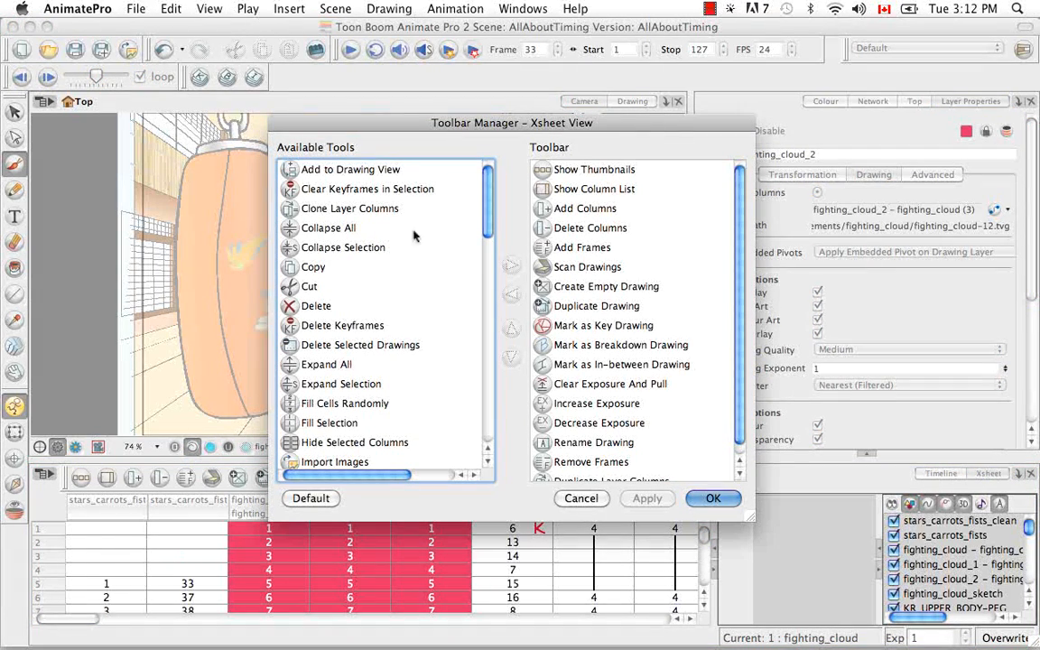
left_click(338, 208)
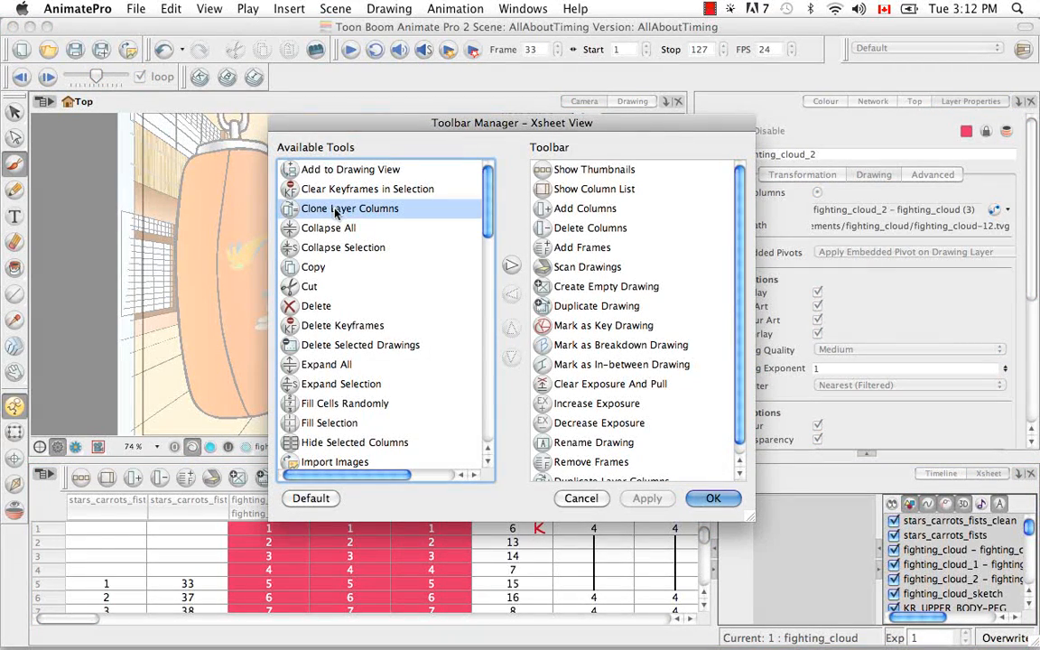
left_click(512, 265)
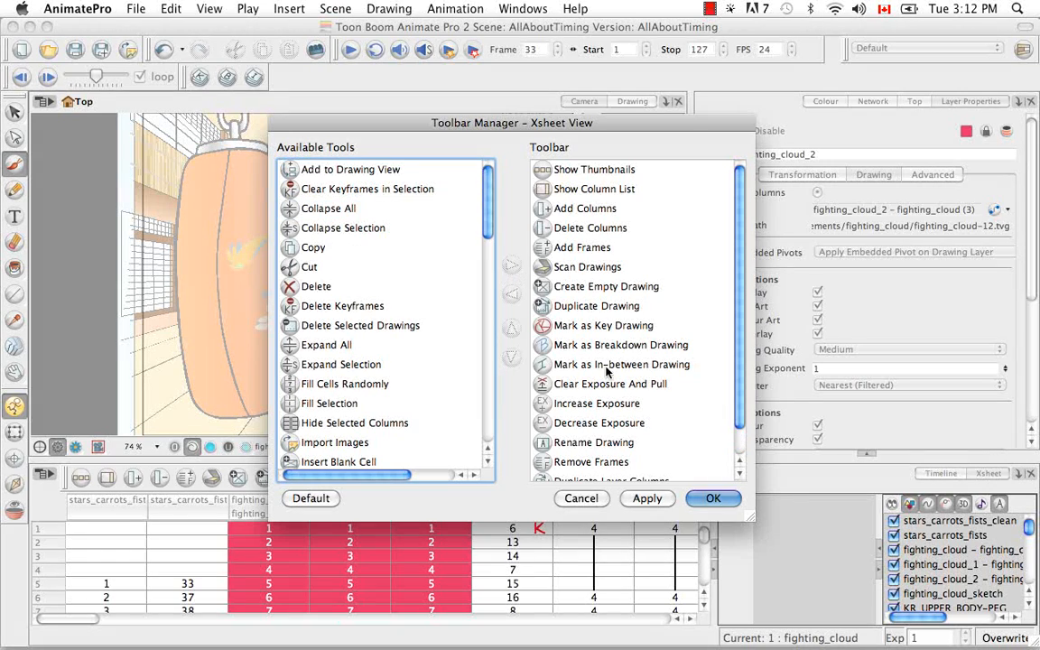
left_click(713, 497)
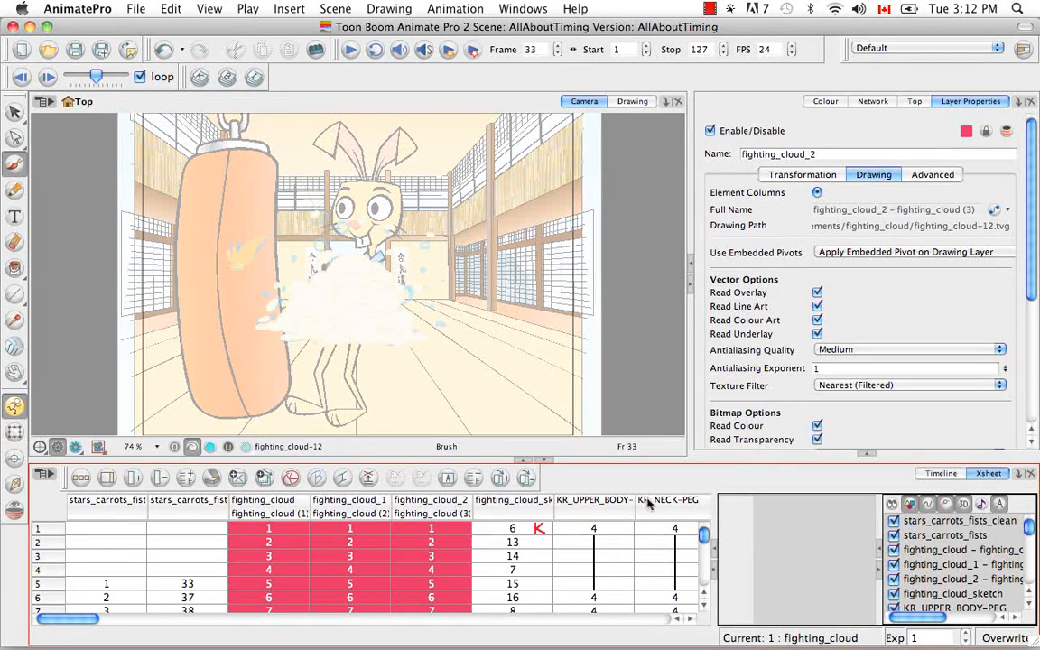
left_click(243, 502)
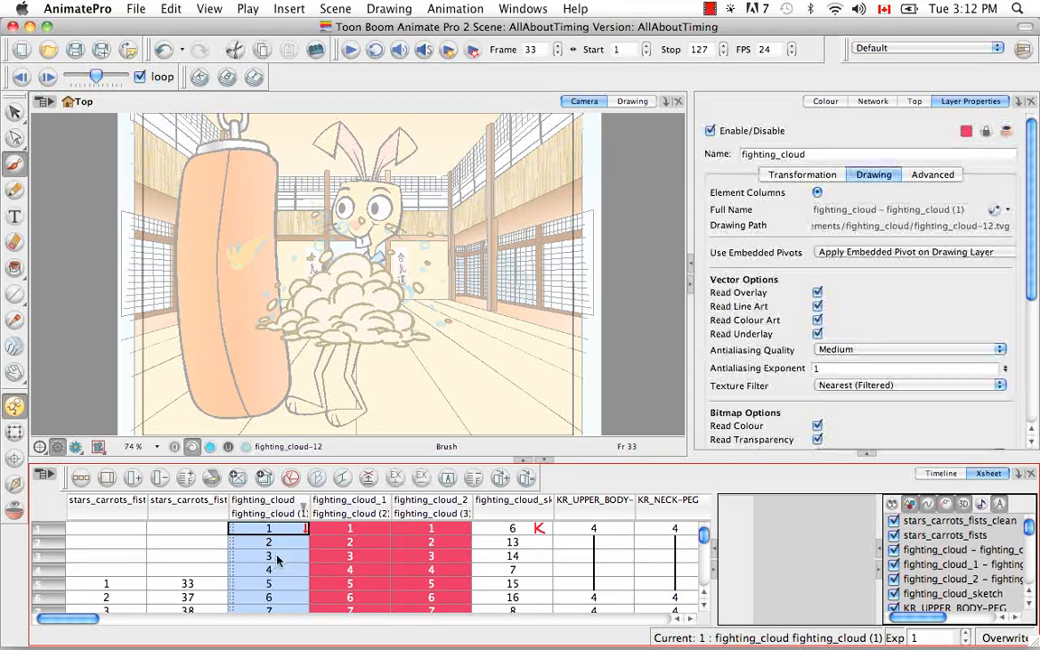
left_click(528, 479)
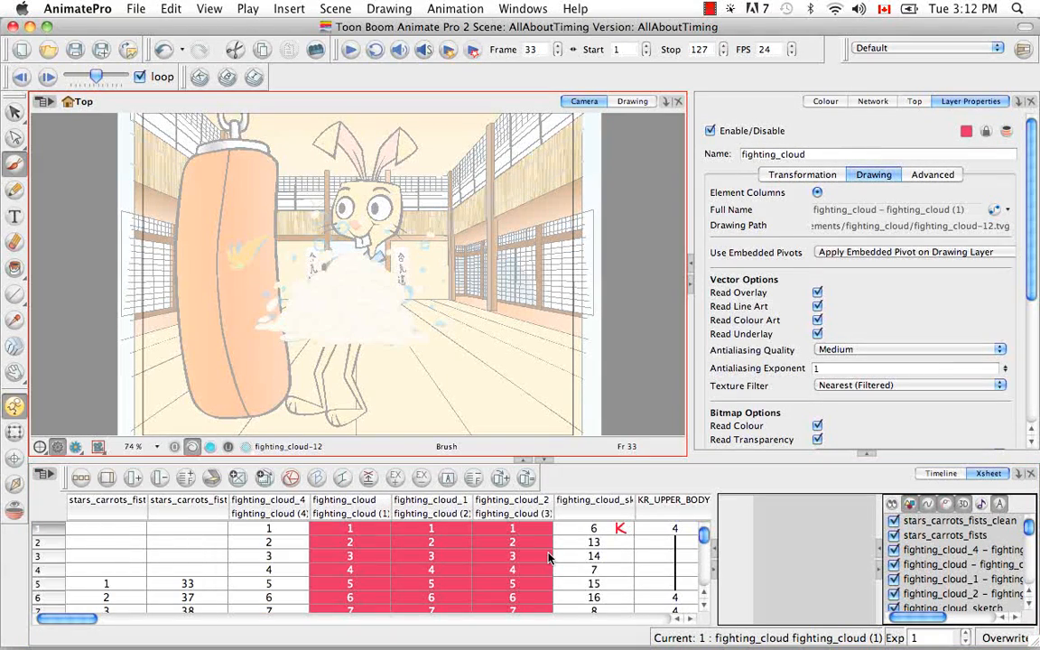
Step: Delete the cloned layers fighting_cloud_2, fighting_cloud_1 and fighting_cloud_4 in the Timeline
left_click(941, 473)
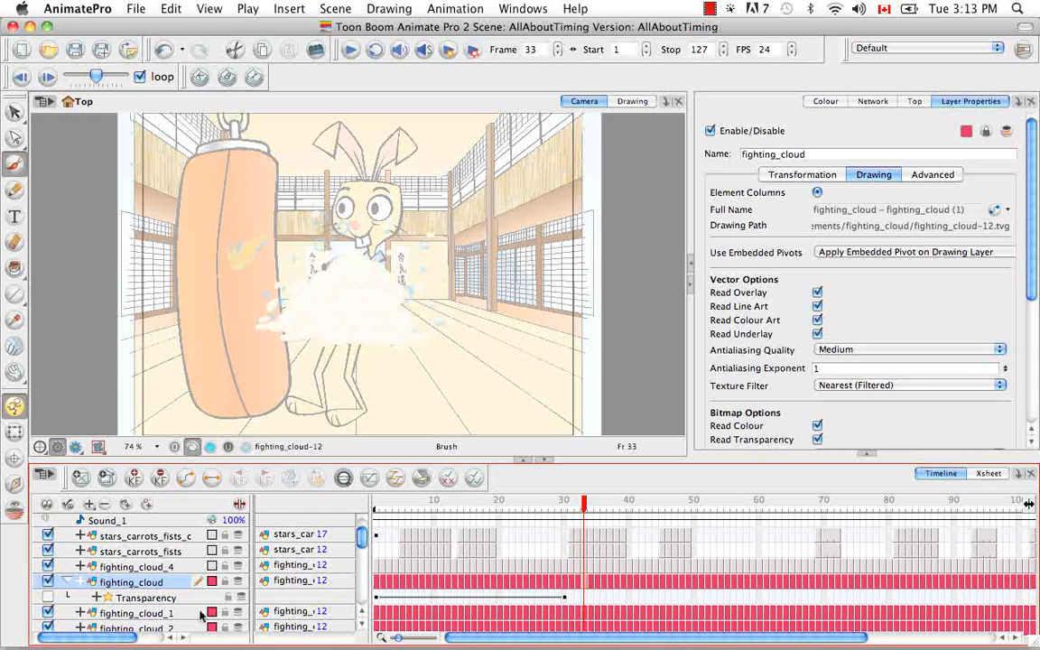
left_click_drag(362, 542, 364, 549)
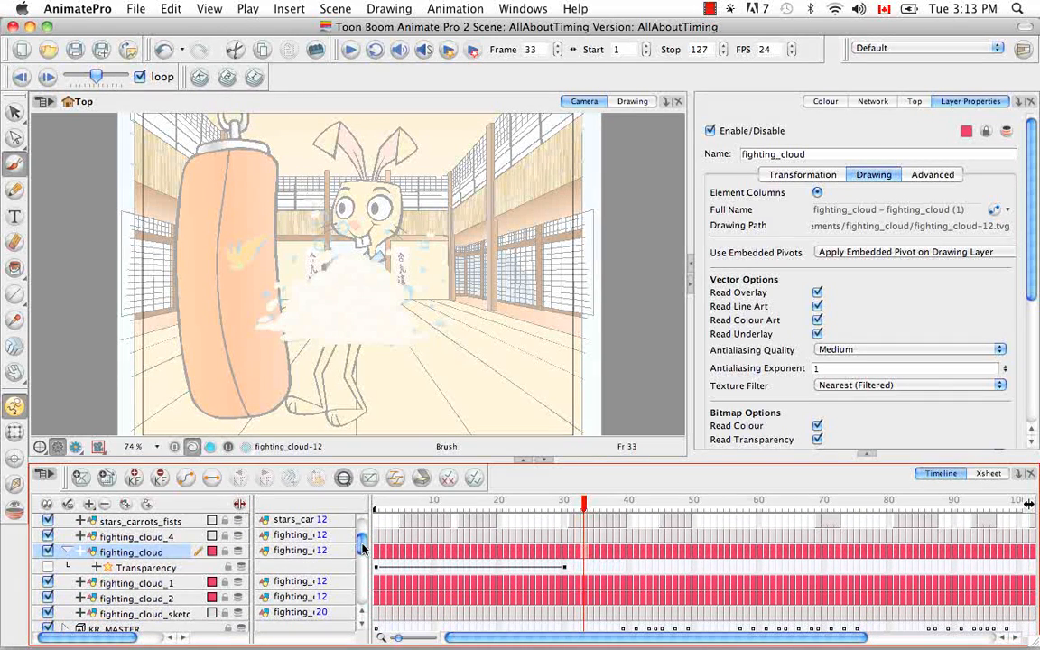
left_click(181, 598)
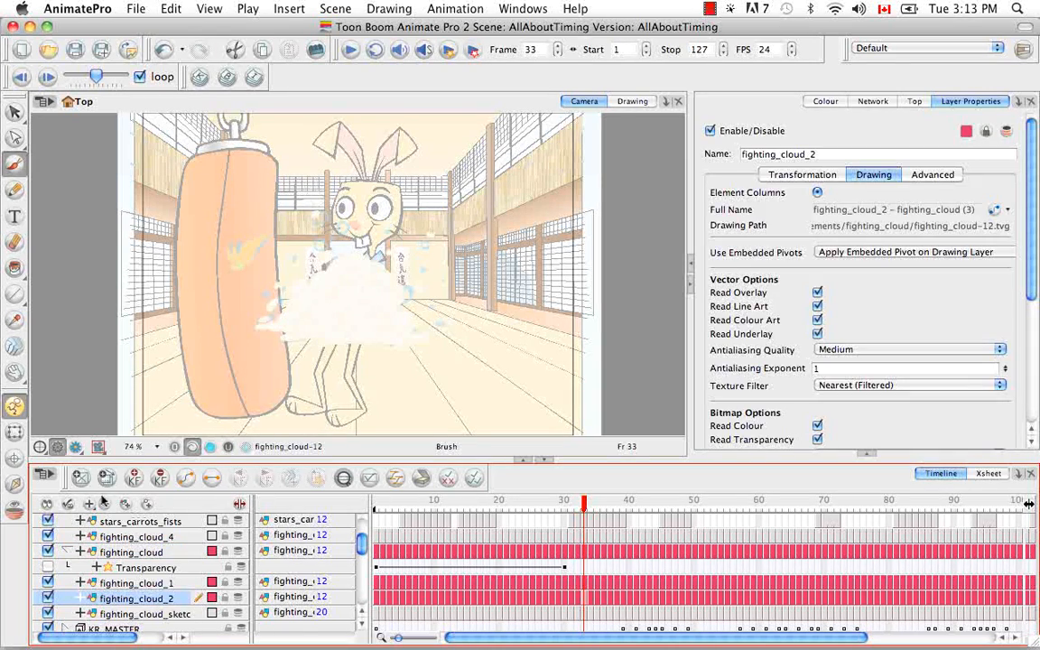
left_click(104, 504)
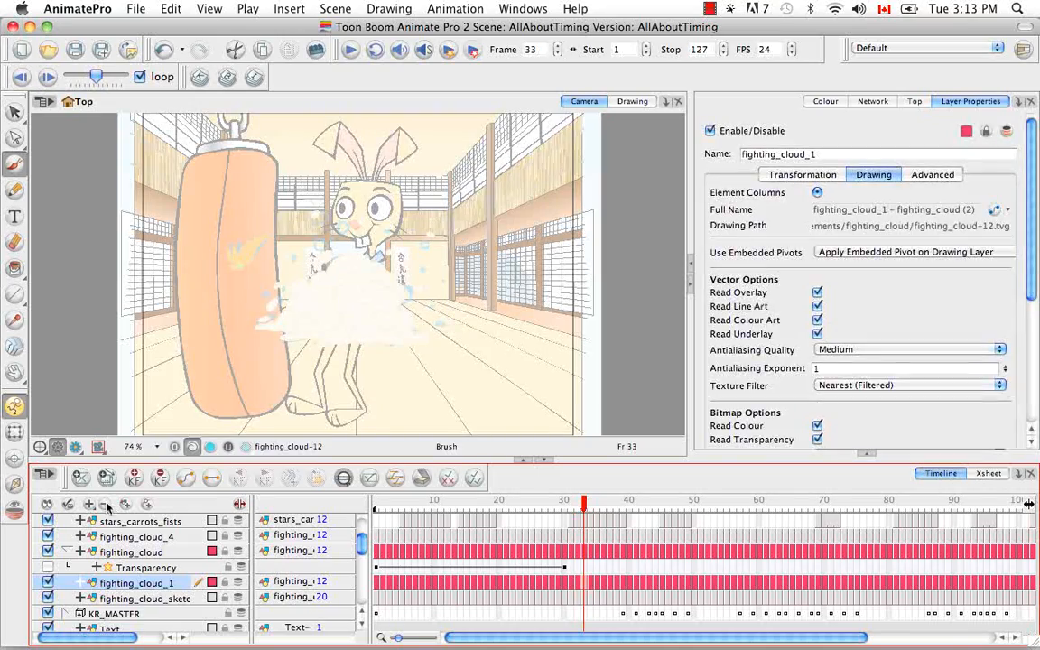
left_click(105, 504)
left_click(104, 504)
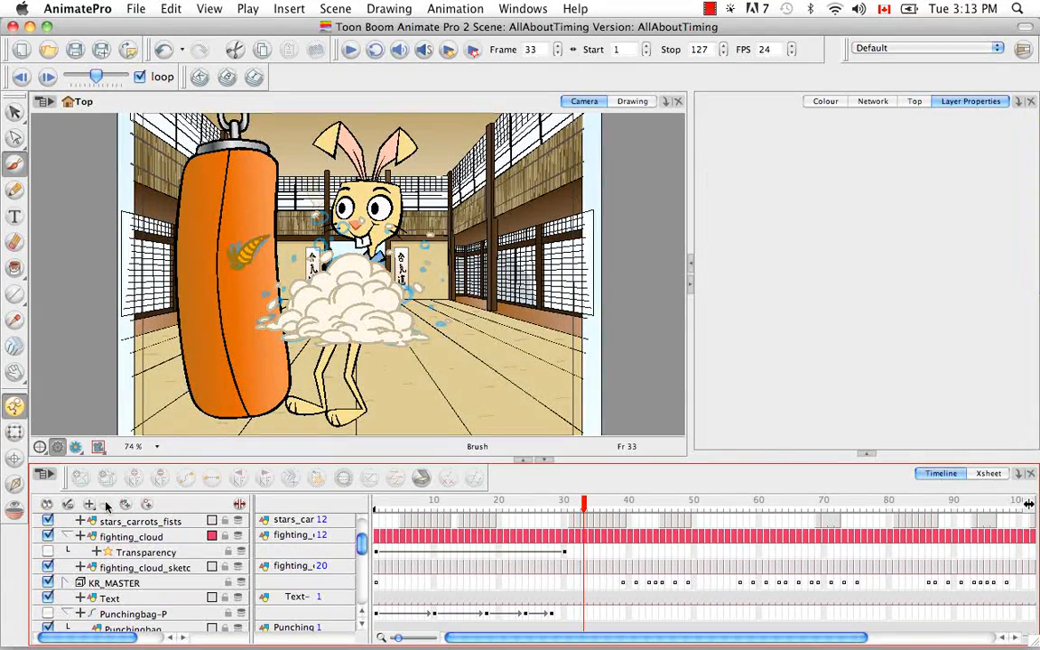
Step: Change the fighting_cloud_sketch layer's track colour to yellow in the Timeline
left_click(194, 542)
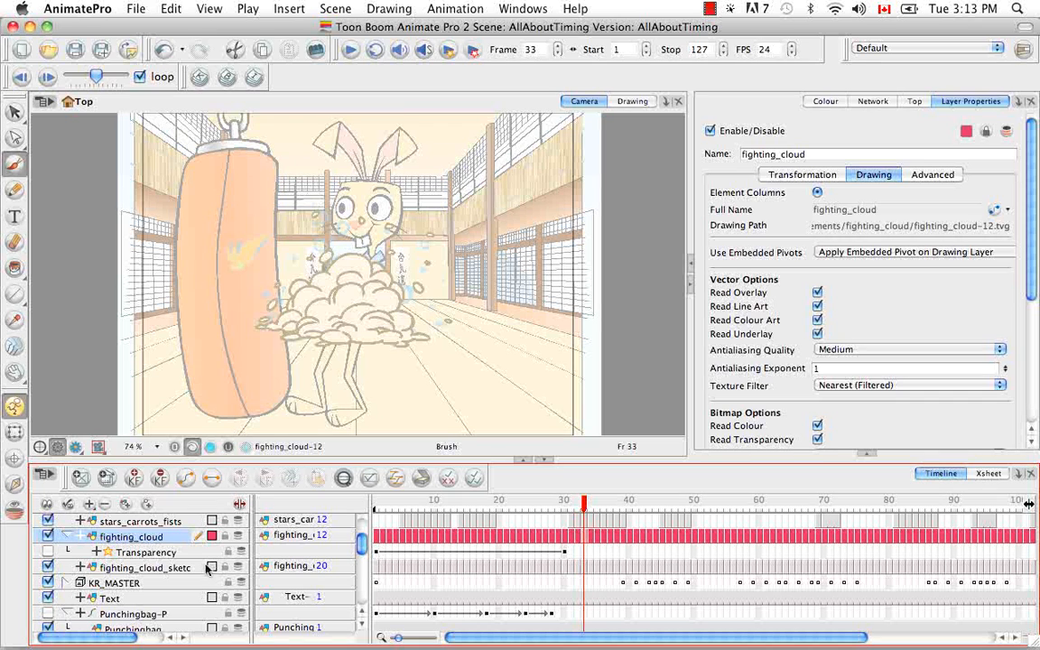
left_click(213, 567)
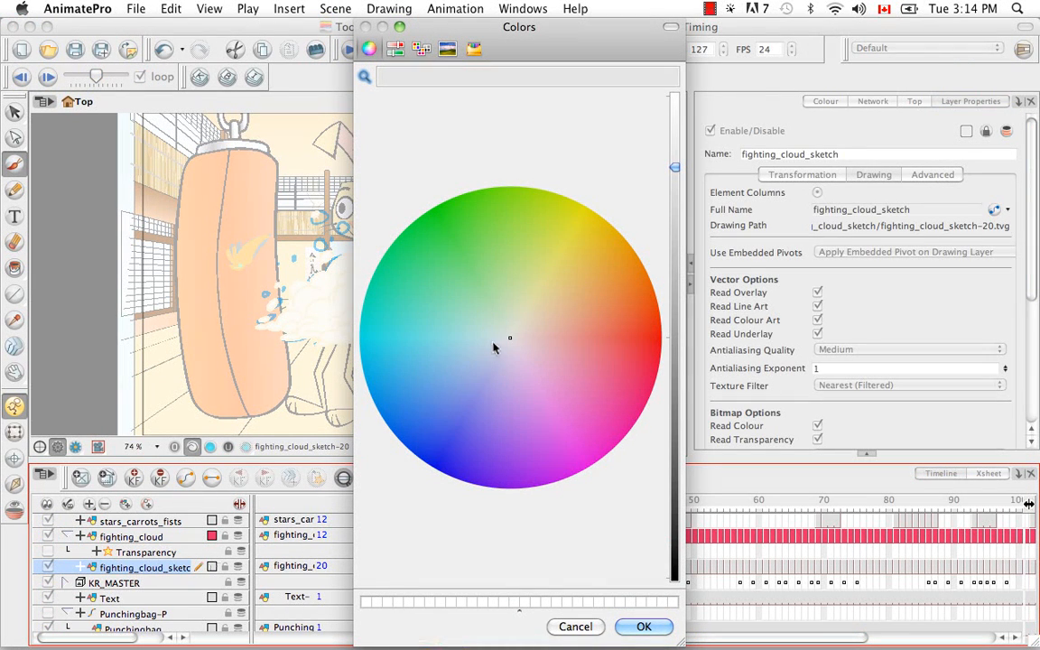
left_click_drag(511, 338, 555, 258)
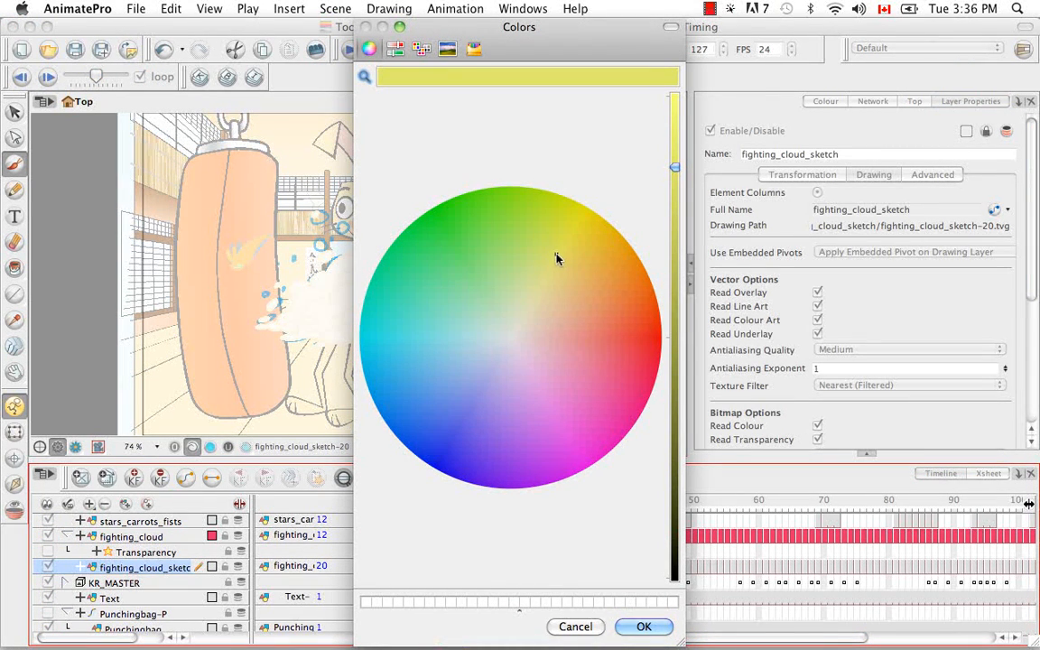
left_click(643, 630)
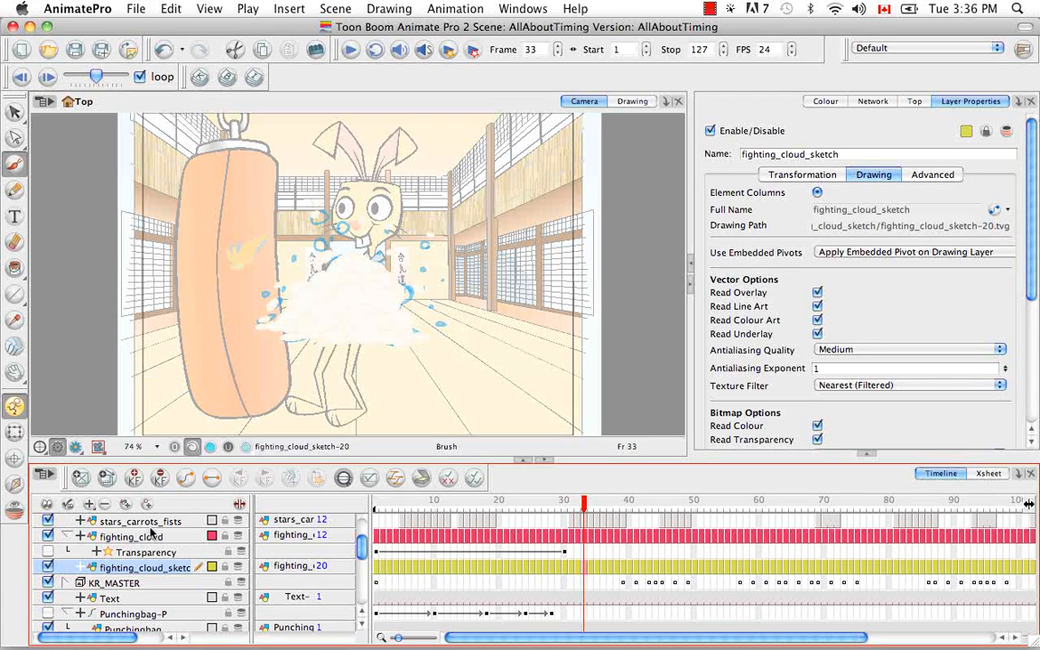
Step: Add the Change Track Colour and Default Track Colour tools to the Timeline toolbar
left_click(63, 482)
left_click(79, 431)
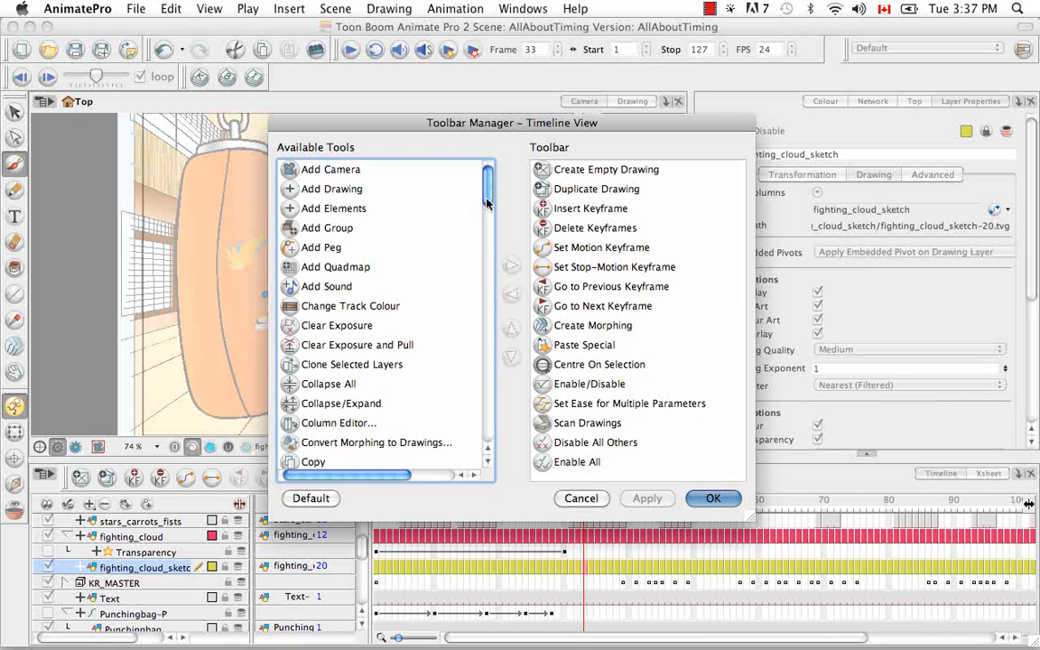
left_click(331, 307)
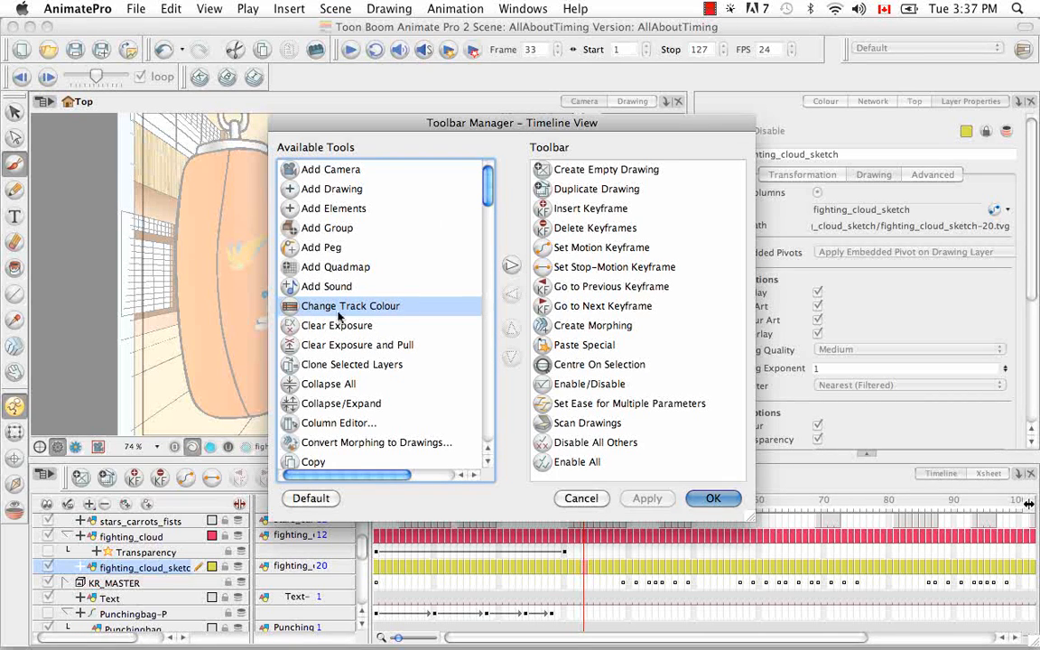
left_click(512, 266)
left_click_drag(490, 186, 493, 243)
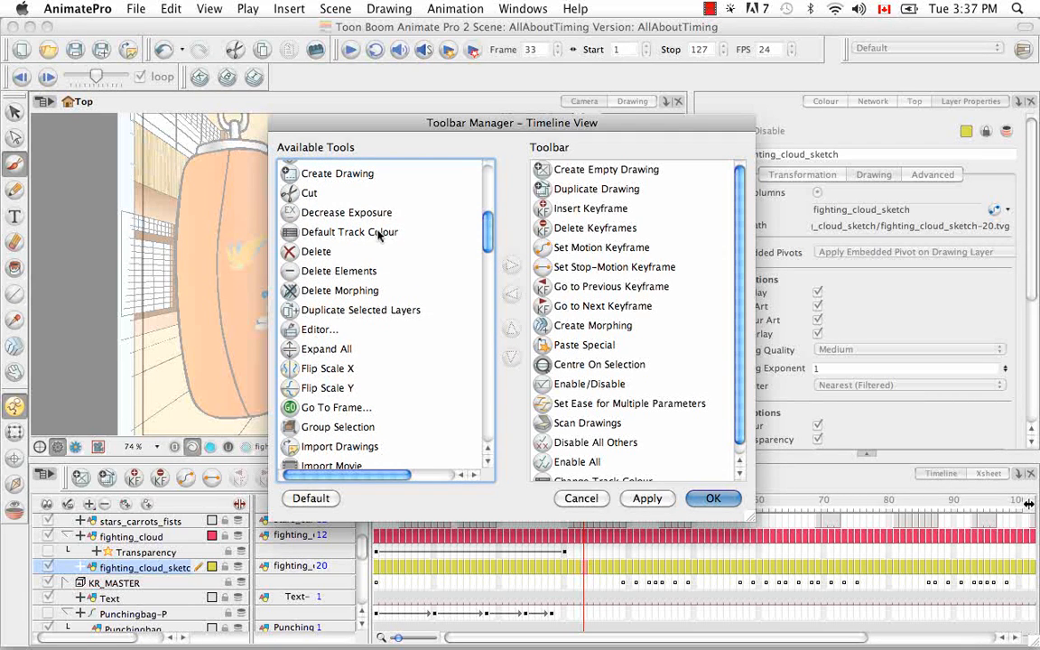
left_click(382, 233)
left_click(511, 266)
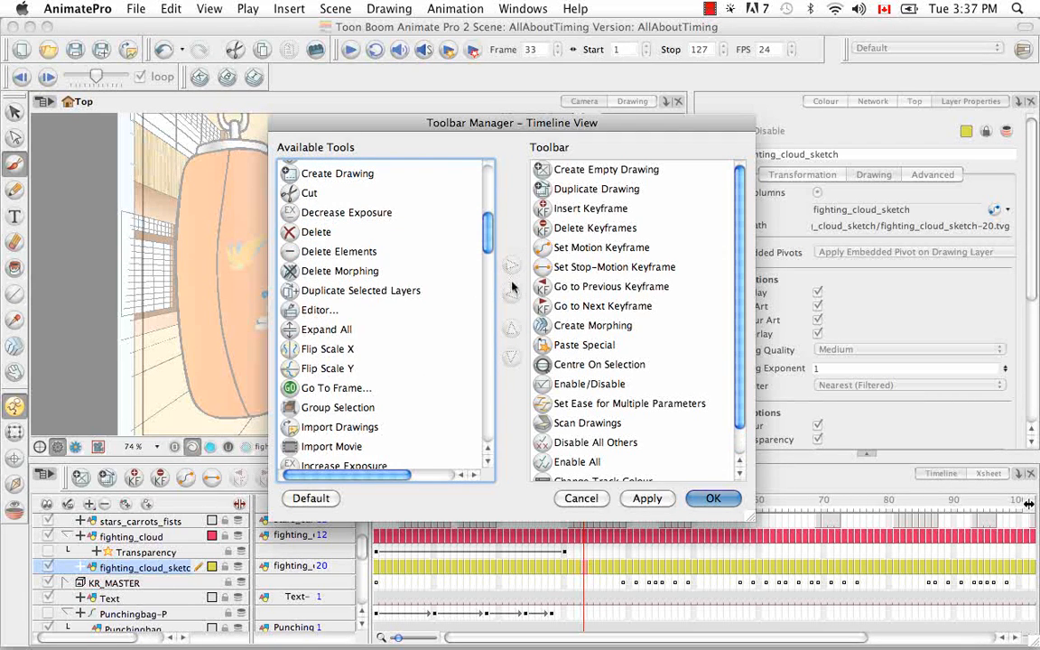
left_click(714, 498)
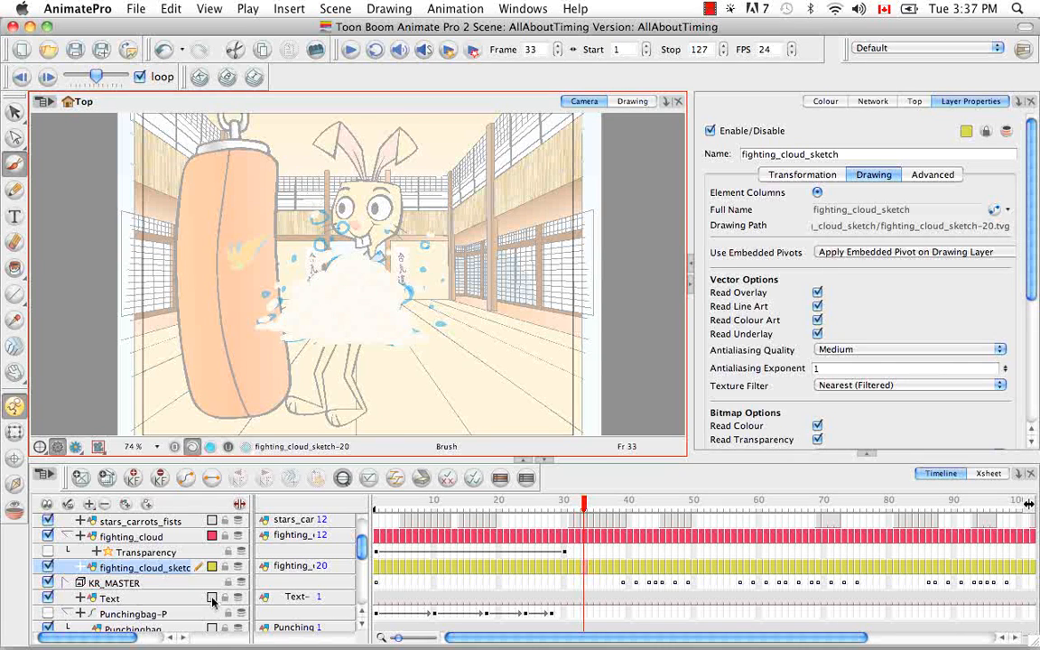
Step: Reset the fighting_cloud_sketch and fighting_cloud layers to the default track colour in the Timeline
left_click(528, 477)
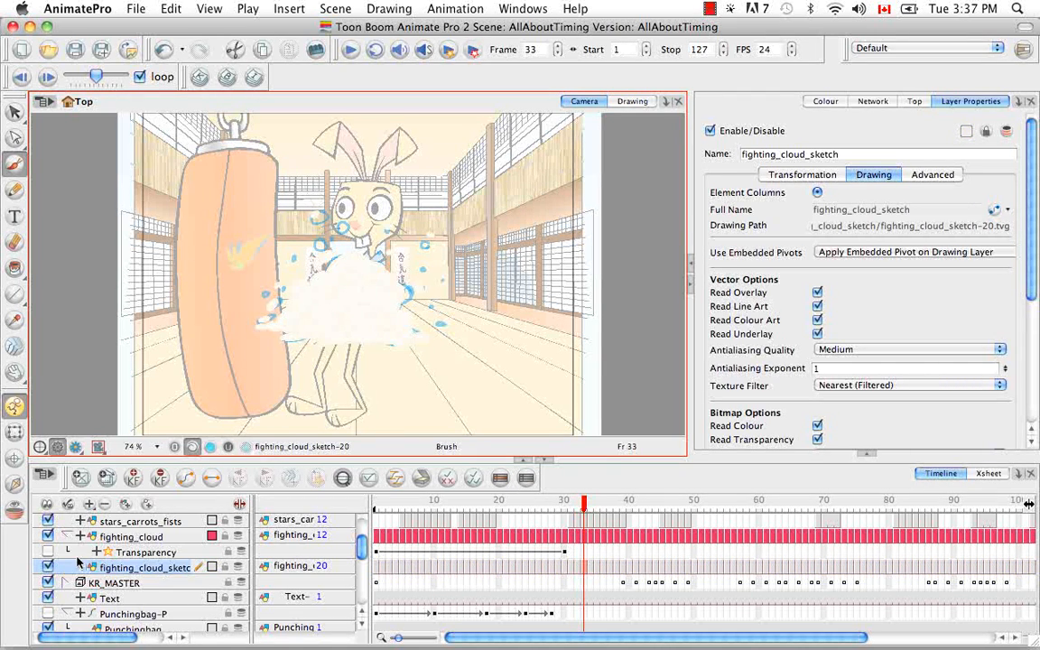
left_click(131, 537)
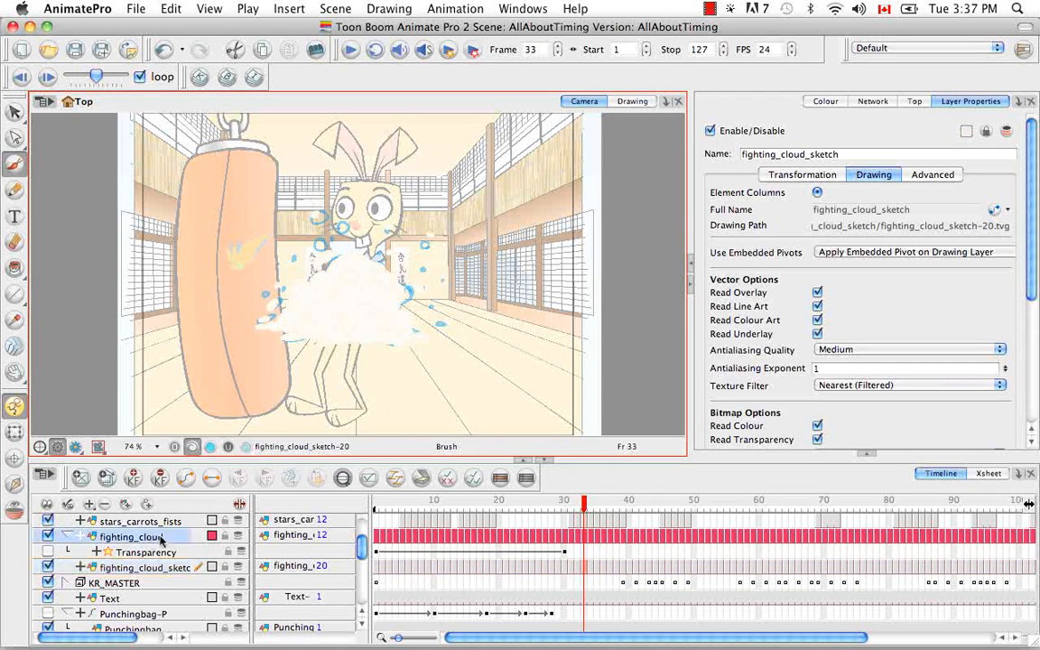
left_click(526, 477)
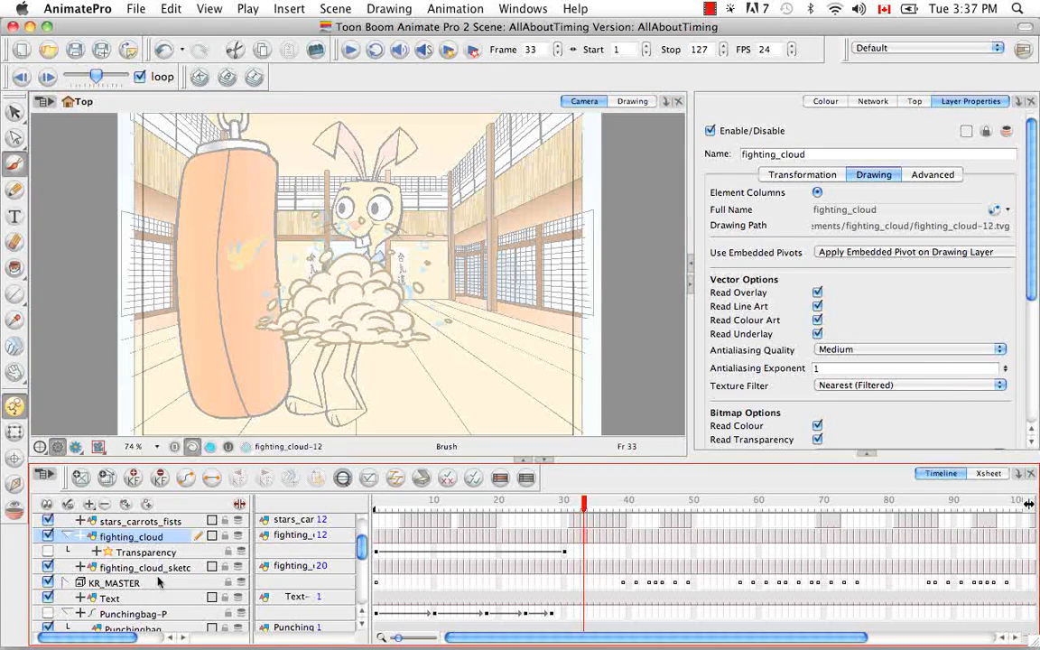
Step: Switch to the Xsheet and colour the fighting_cloud column a slightly darkened yellow through its layer properties
left_click(988, 474)
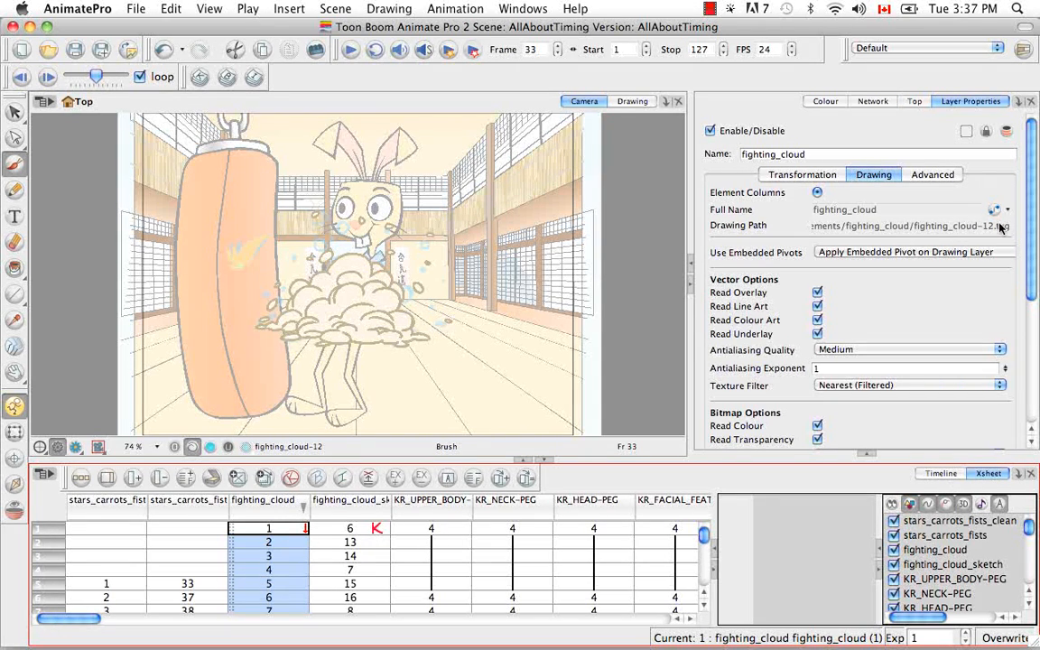
left_click(968, 132)
left_click_drag(555, 248, 564, 229)
left_click_drag(676, 100, 681, 128)
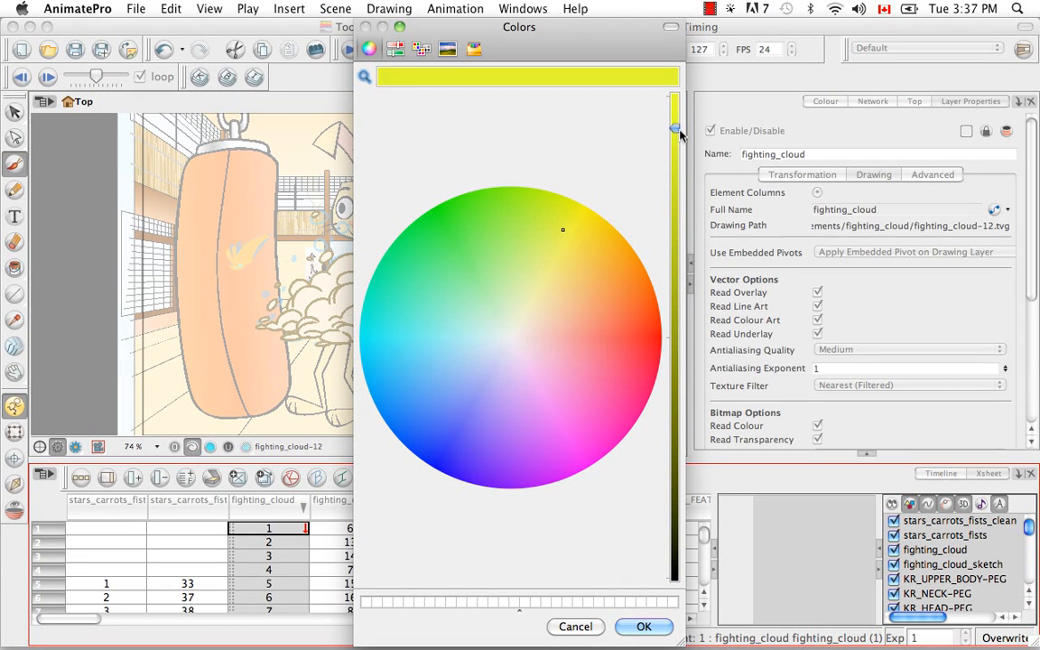
left_click(643, 627)
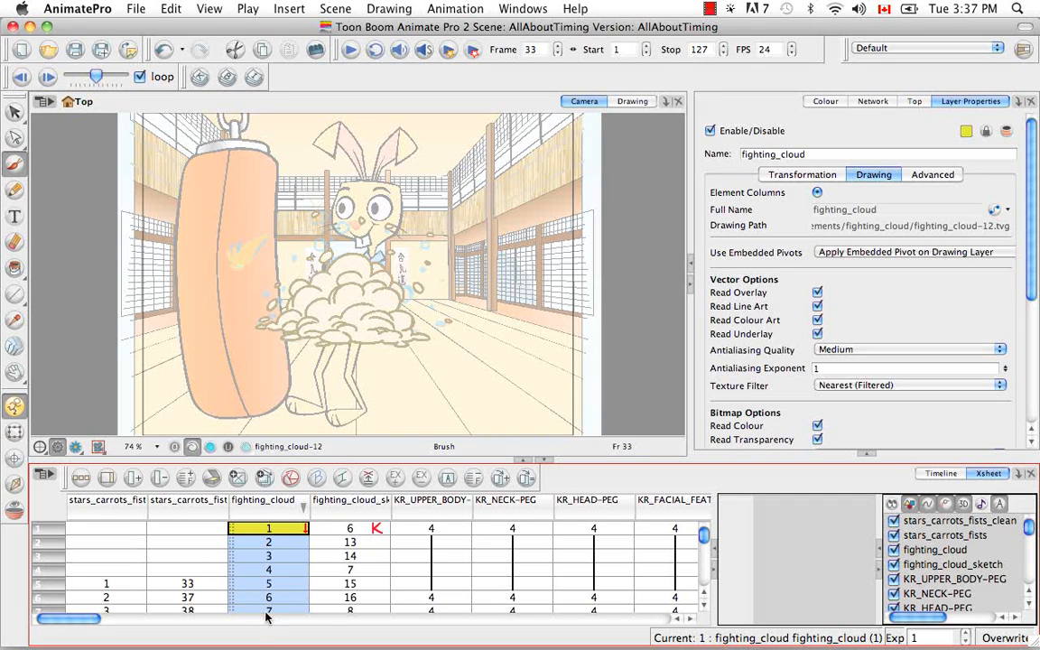
Step: Change the fighting_cloud_sketch column's colour to magenta in the Xsheet and check it with the column deselected
left_click(360, 518)
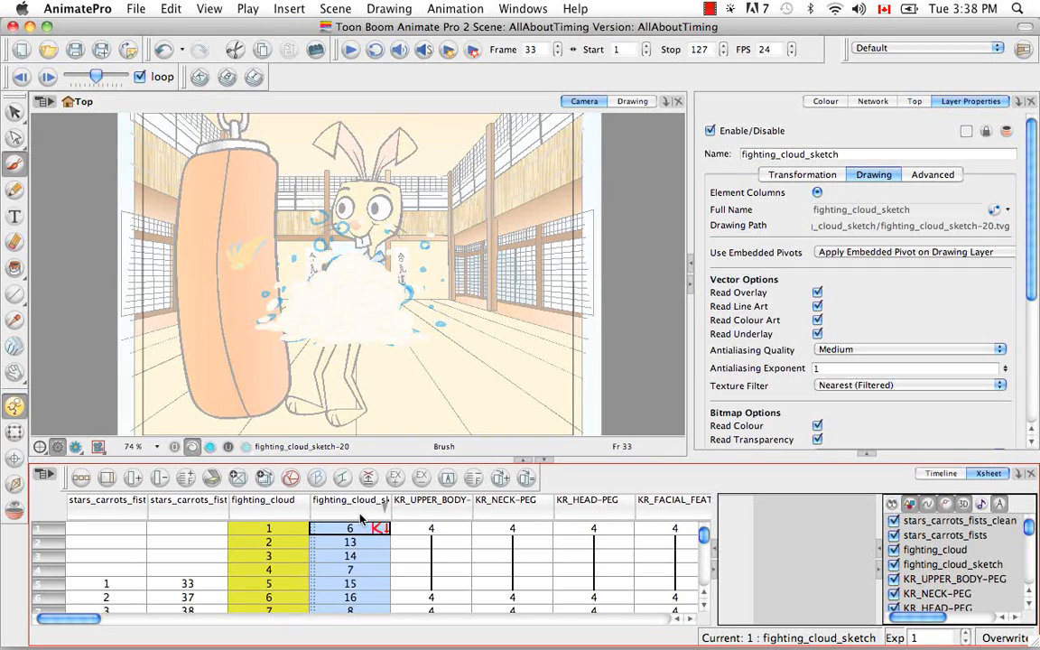
right_click(359, 515)
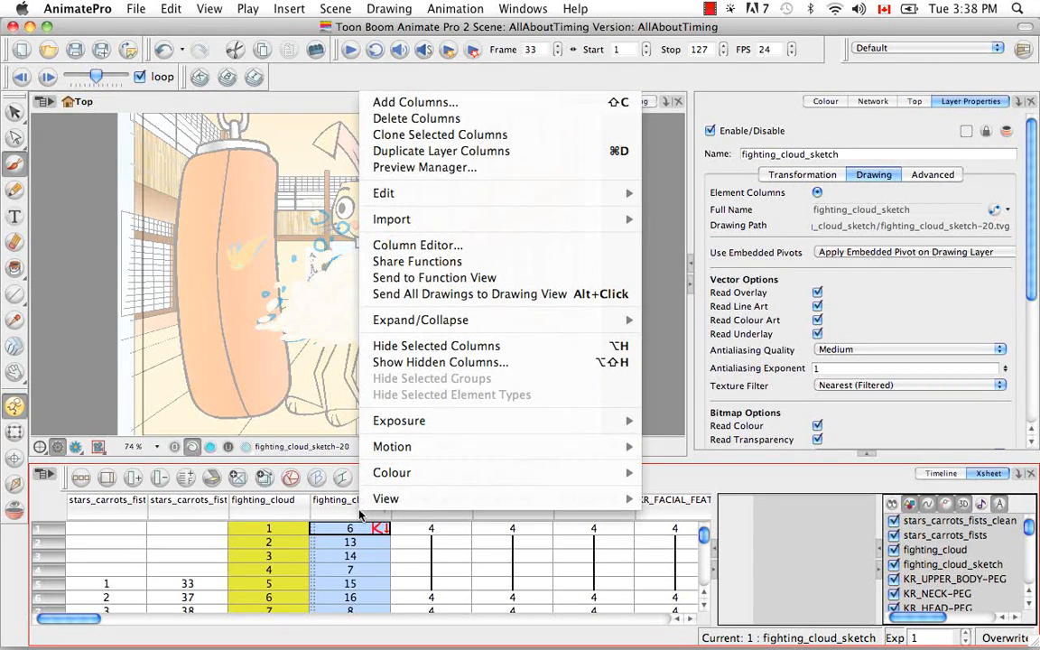
mouse_move(394, 477)
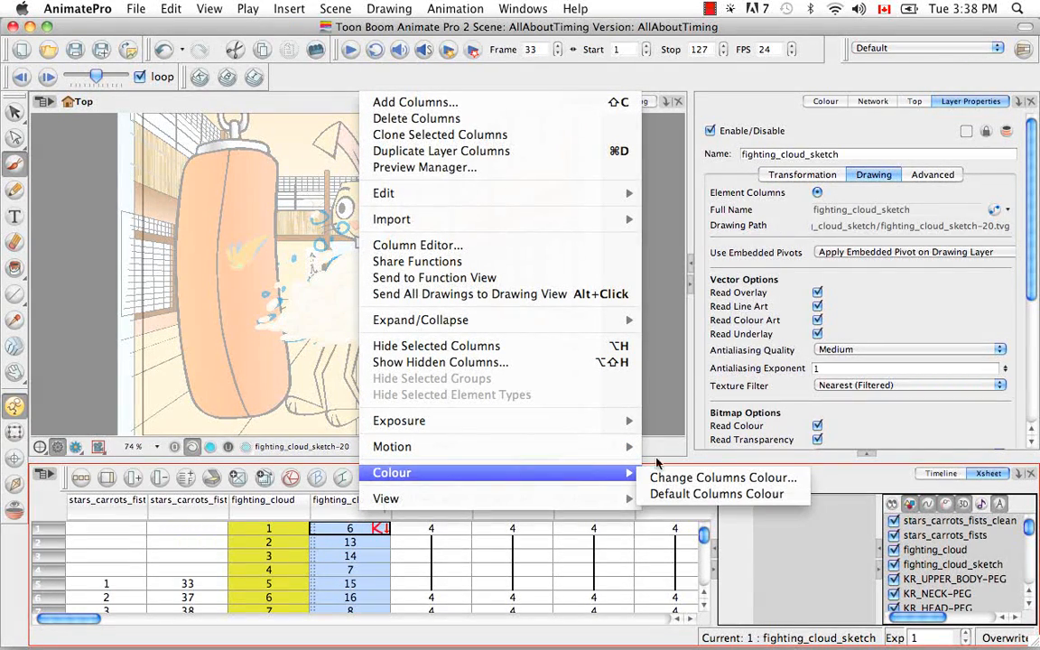
left_click(715, 484)
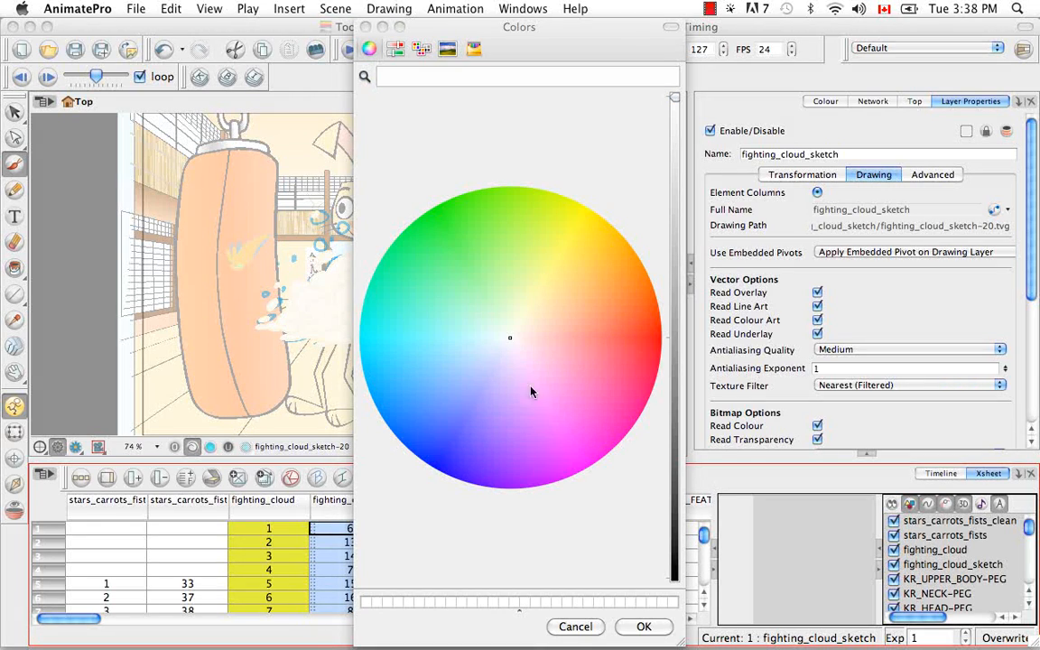
left_click(567, 457)
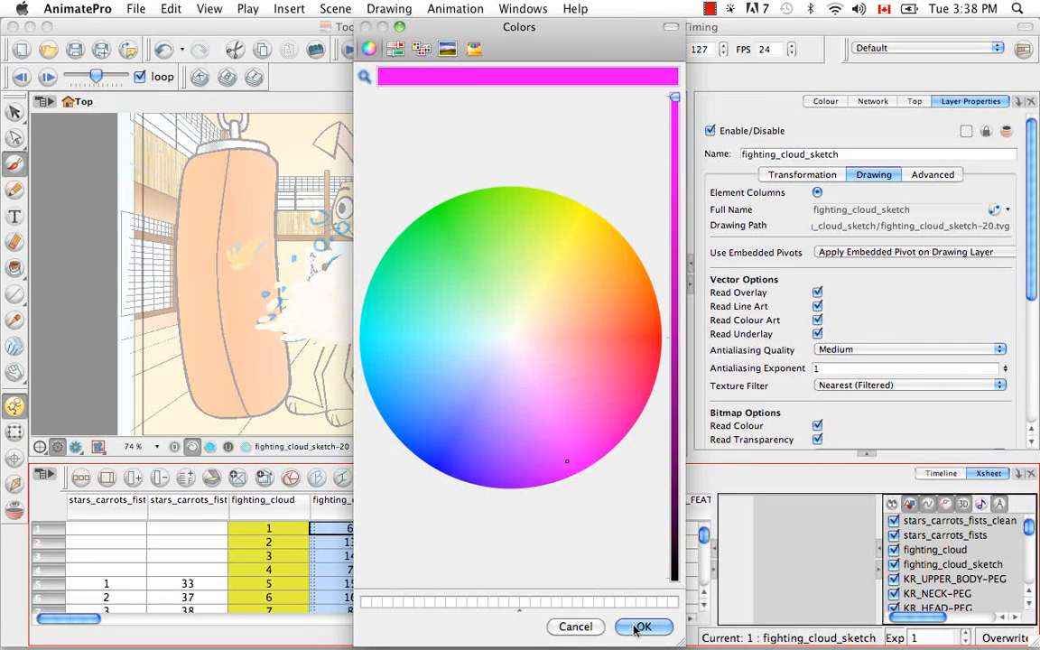
key("Return")
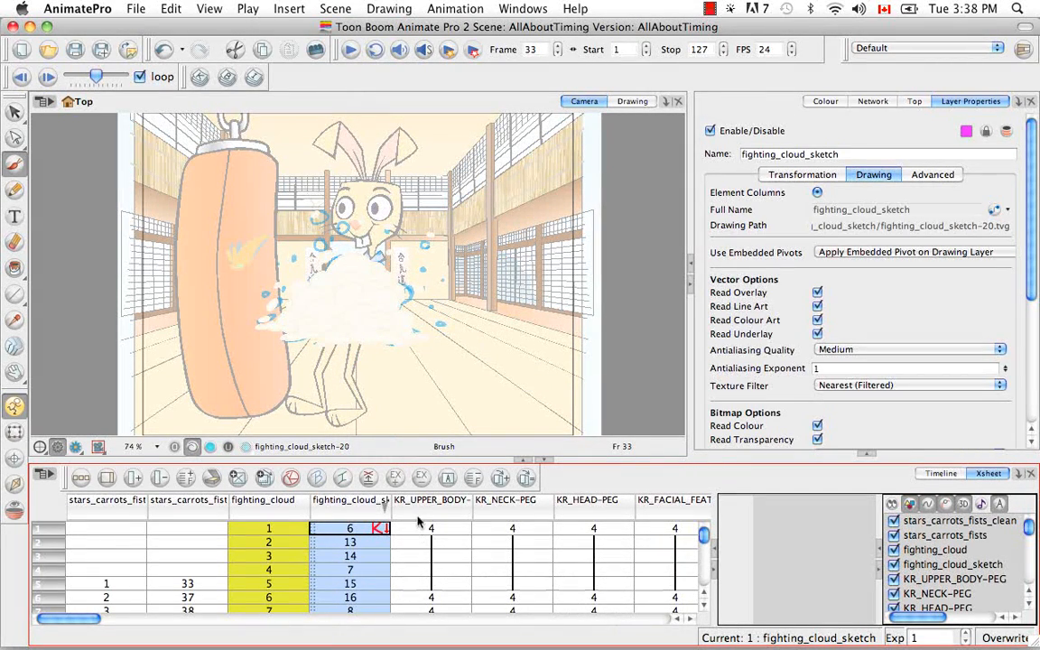
left_click(418, 526)
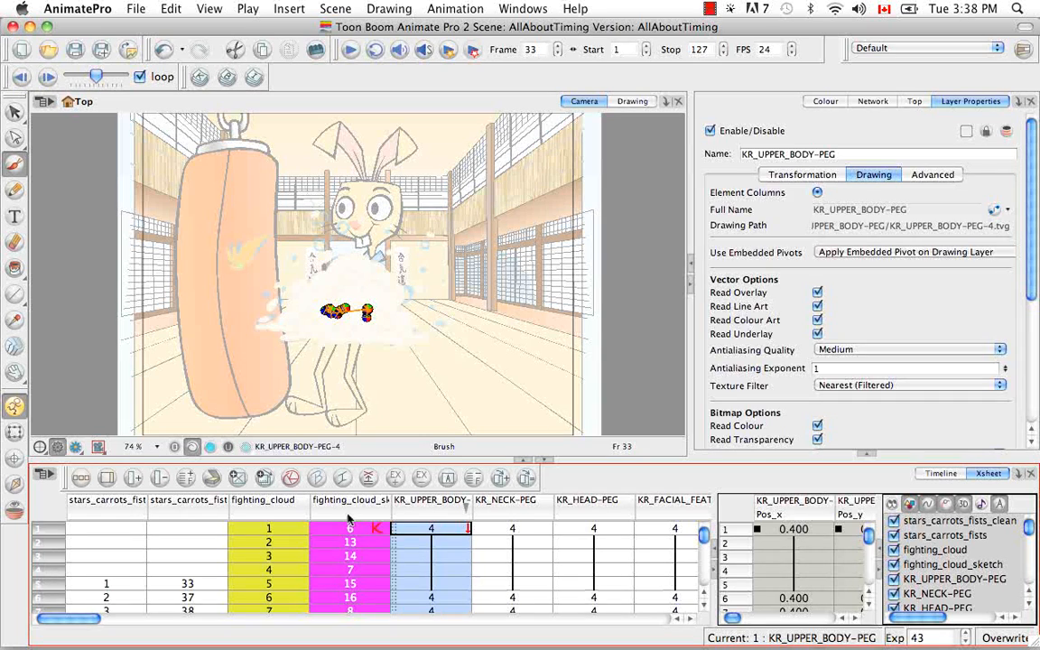
left_click(344, 511)
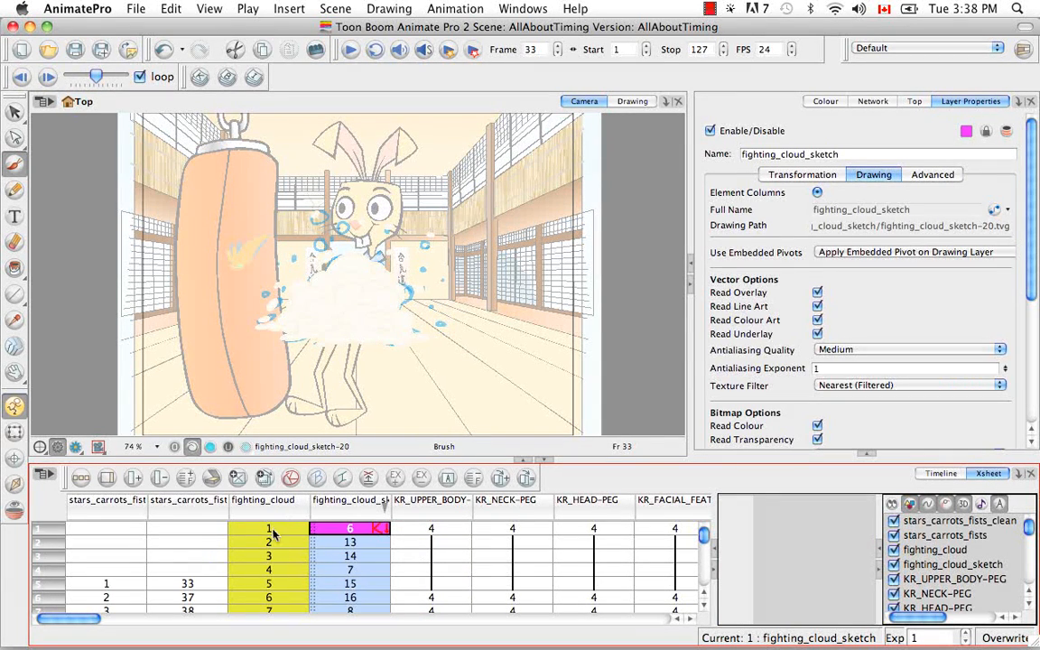
Step: Reset the fighting_cloud and fighting_cloud_sketch columns together to the default column colour in the Xsheet, and return to the Timeline
left_click(275, 528)
left_click(279, 516)
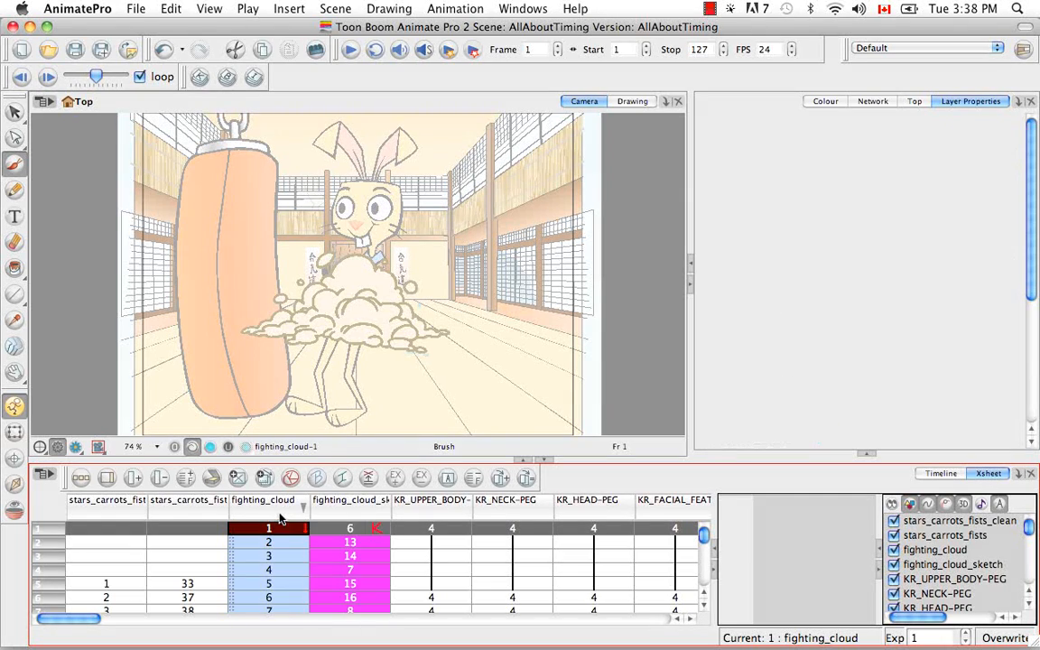
left_click(340, 512, "shift")
right_click(340, 513)
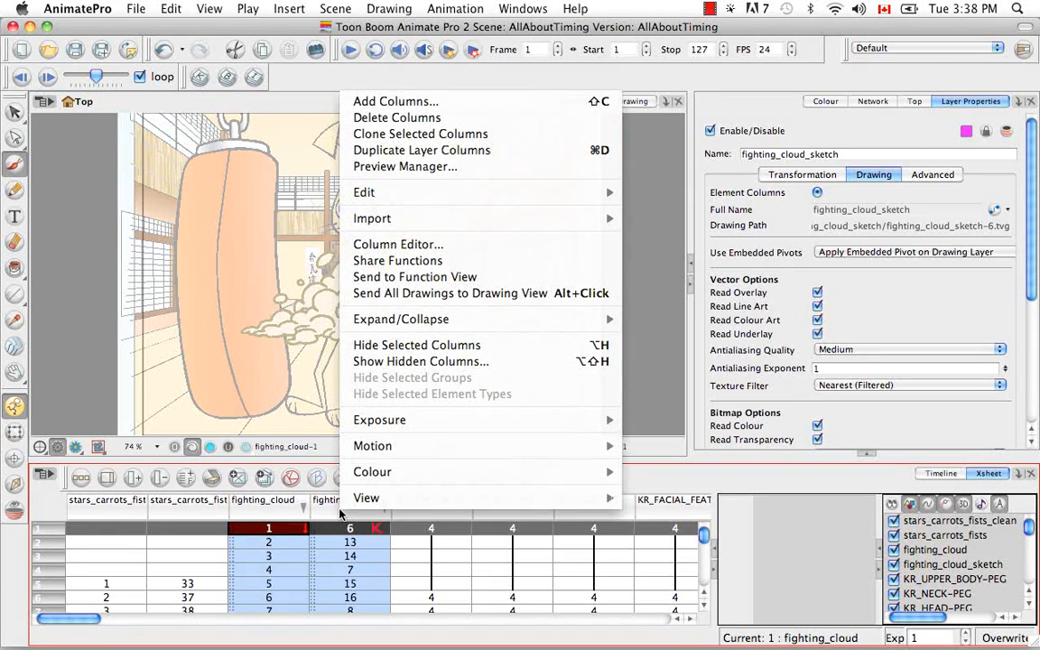
mouse_move(379, 471)
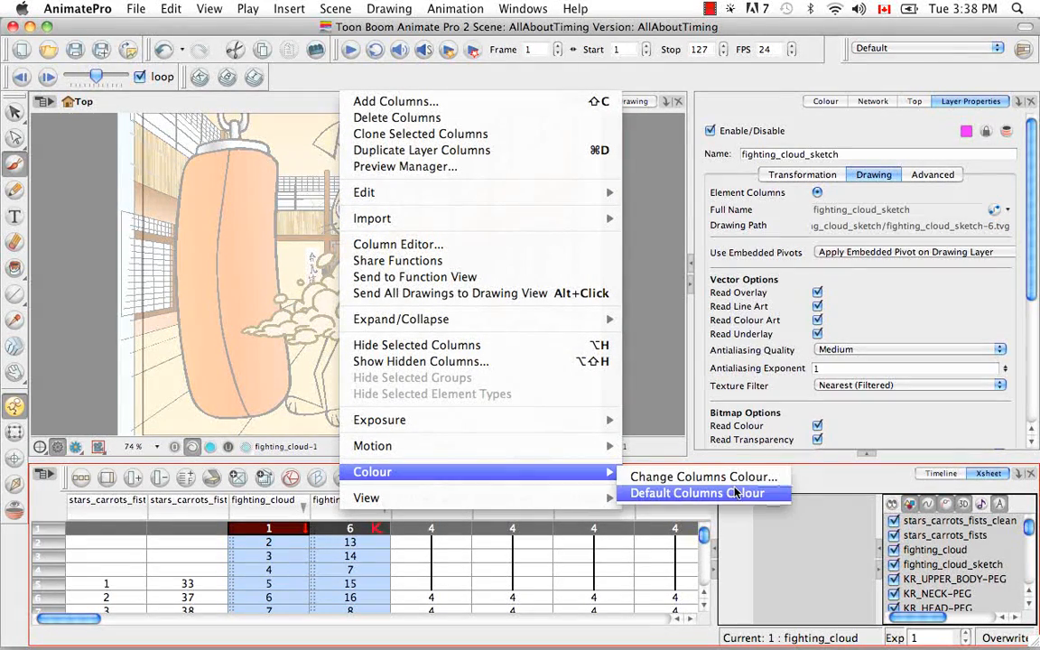
left_click(748, 493)
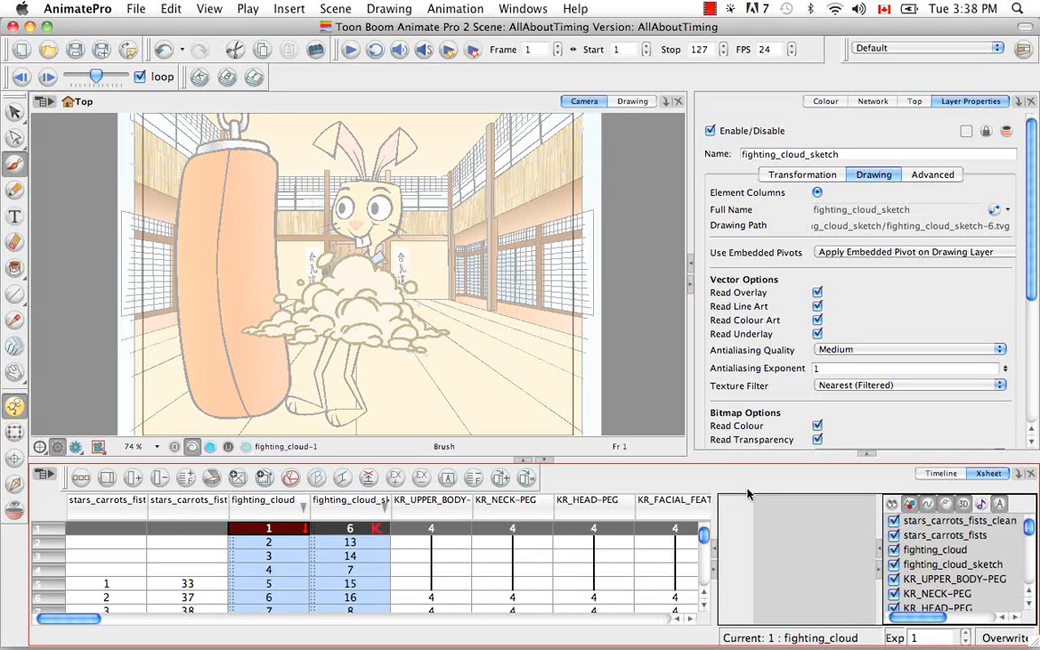
left_click(431, 542)
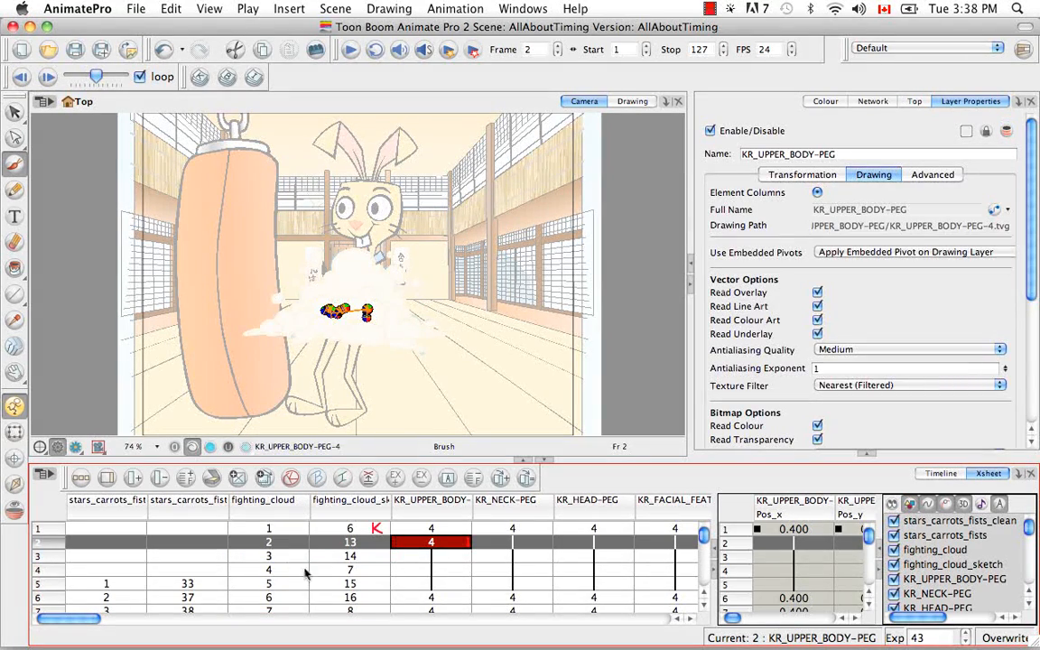
left_click(941, 474)
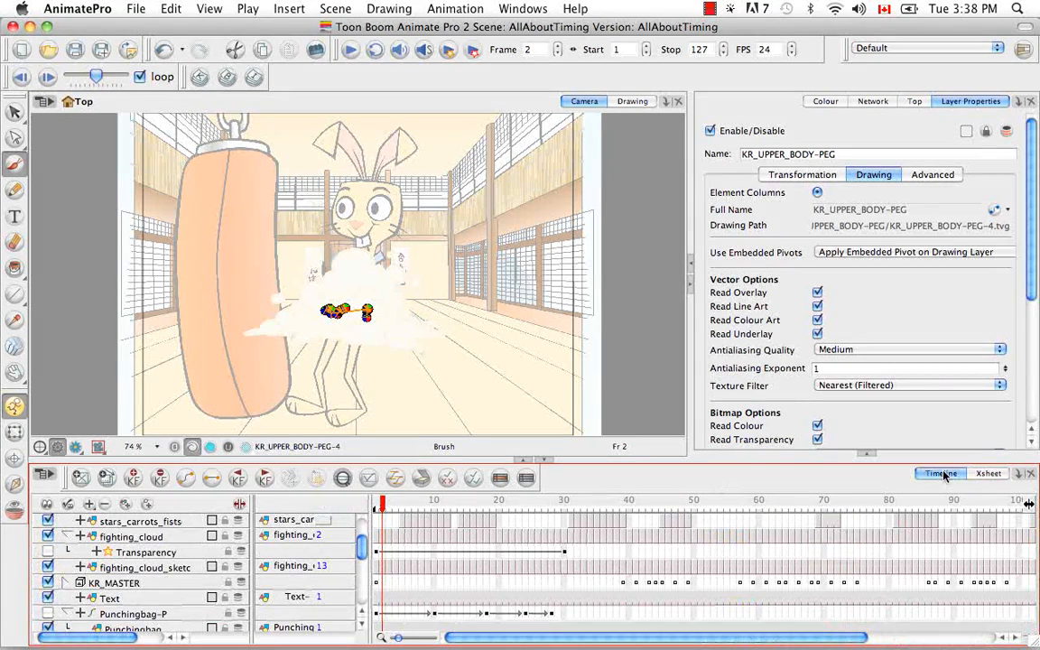